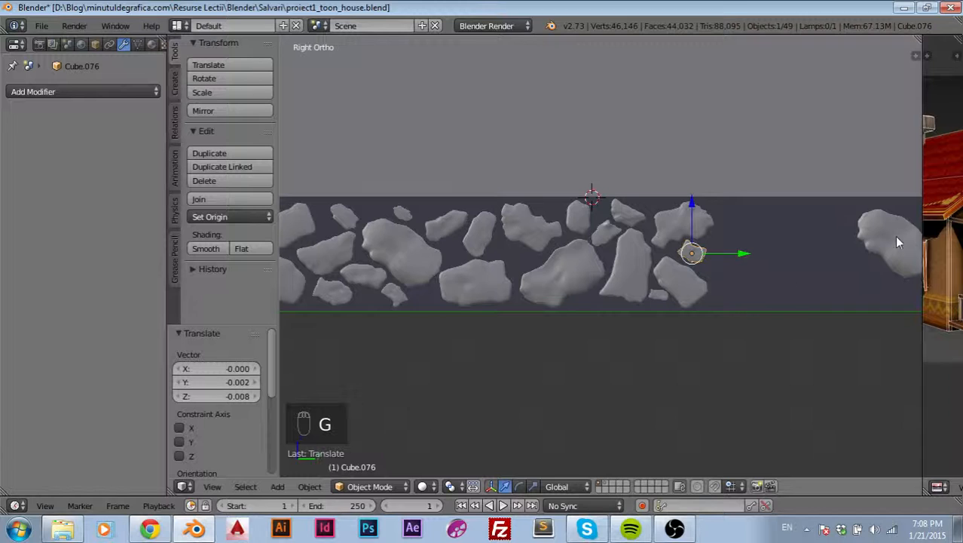
Step: Move the large loose stone beside the last placed stones in the row along the wall's base
right_click_drag(897, 241, 745, 258)
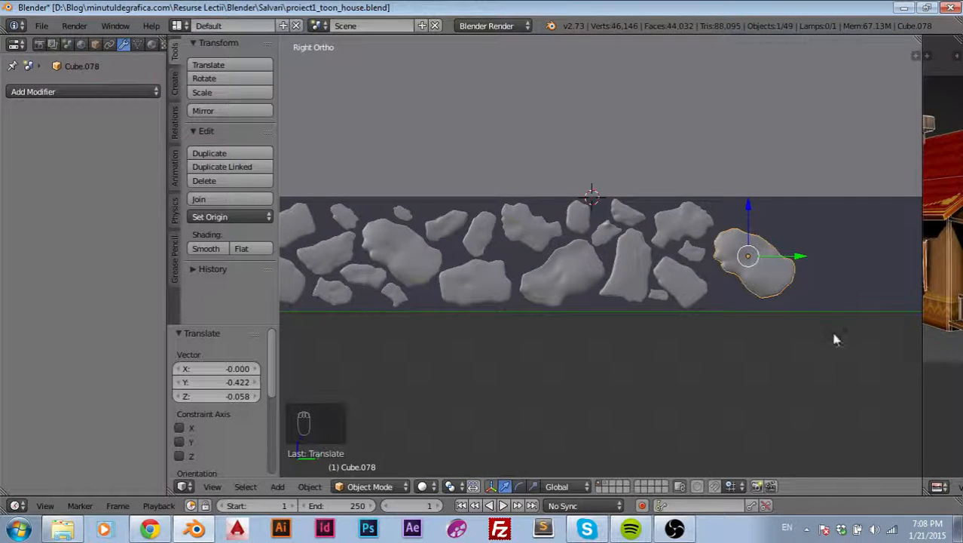
Step: Inspect the stone row along the wall's base and the placement of the newly moved stone
scroll(673, 340, "down", 6)
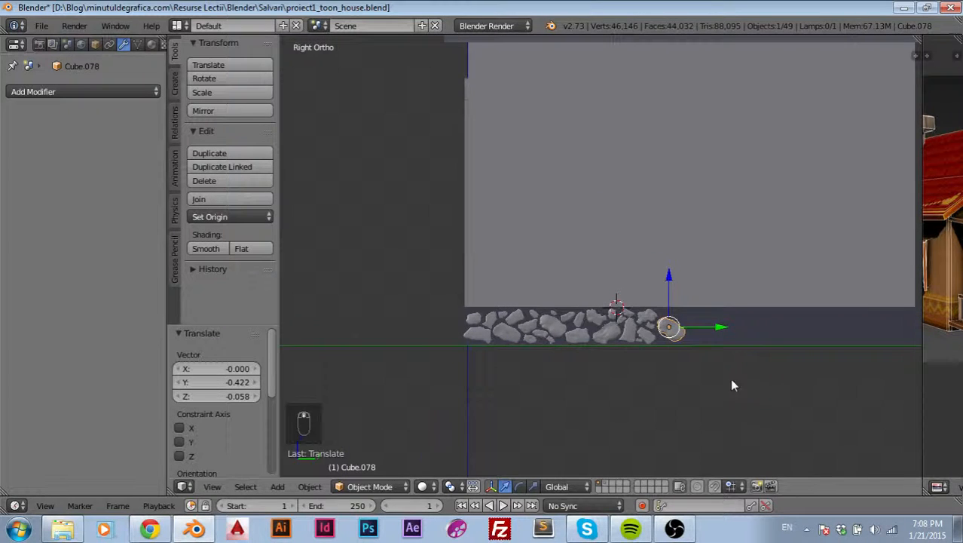
middle_click_drag(731, 386, 573, 361, "shift")
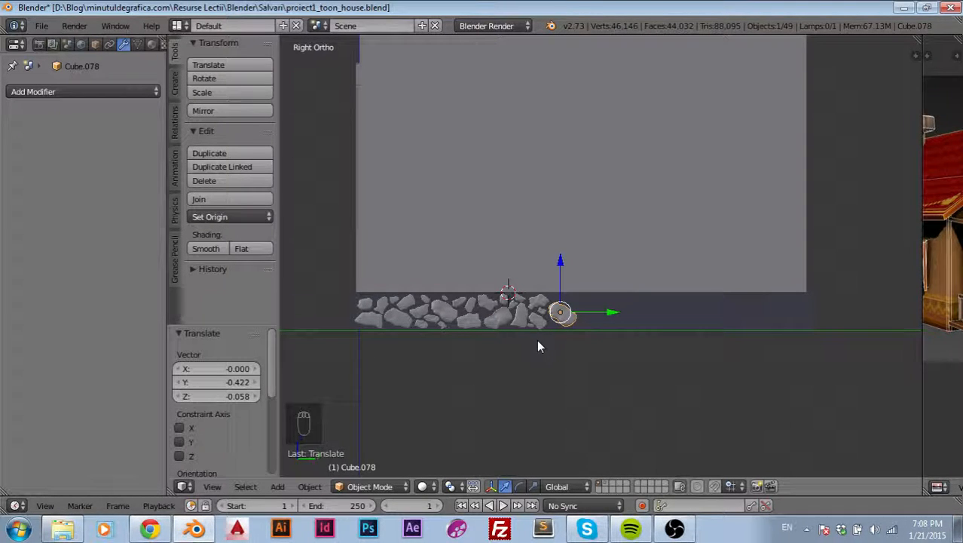
scroll(538, 346, "up", 5)
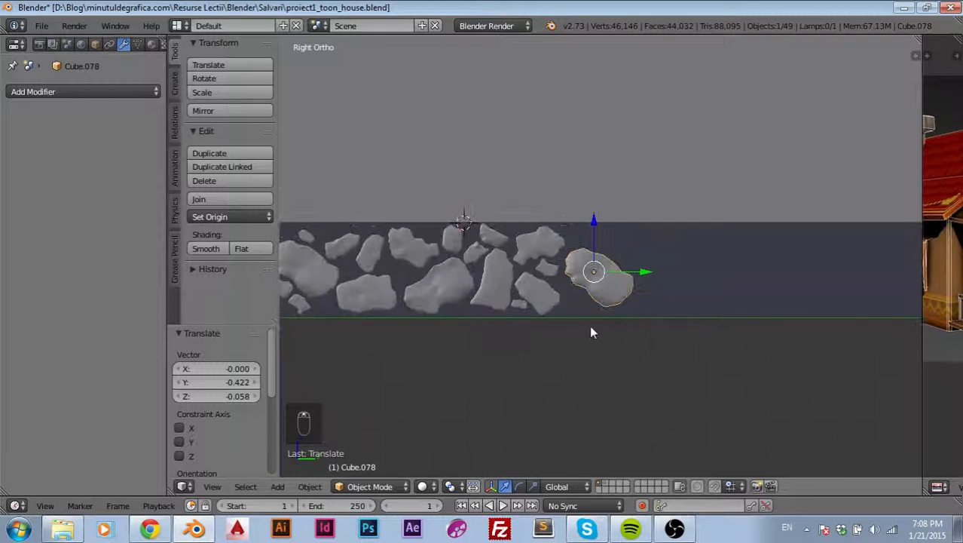
middle_click_drag(633, 304, 612, 365, "shift")
scroll(612, 365, "up", 3)
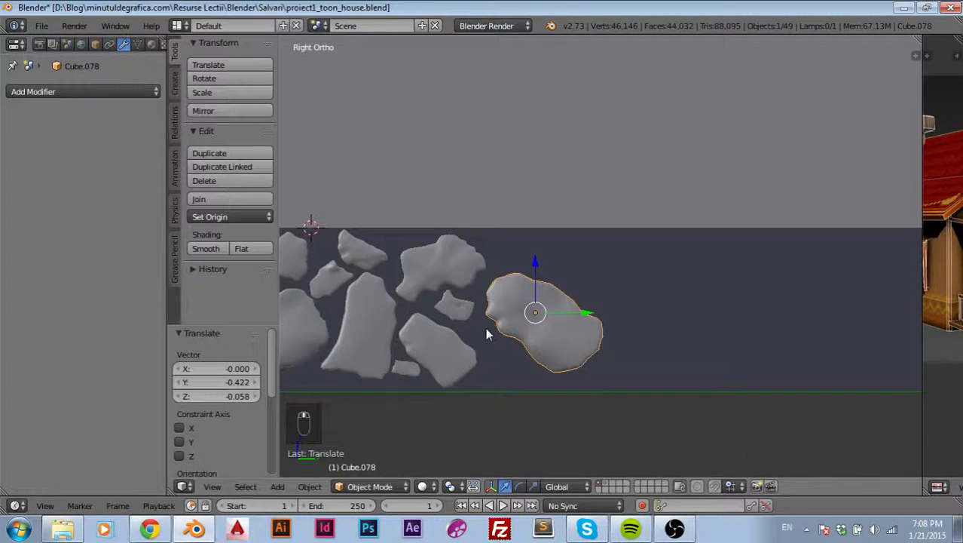
scroll(454, 324, "down", 5)
middle_click_drag(452, 303, 627, 379, "shift")
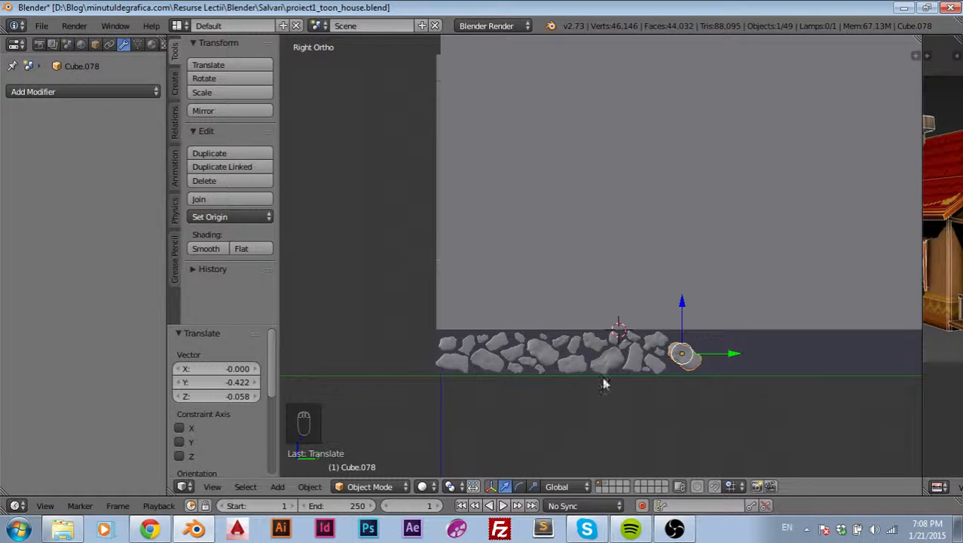
middle_click_drag(692, 372, 588, 389, "shift")
scroll(588, 387, "up", 6)
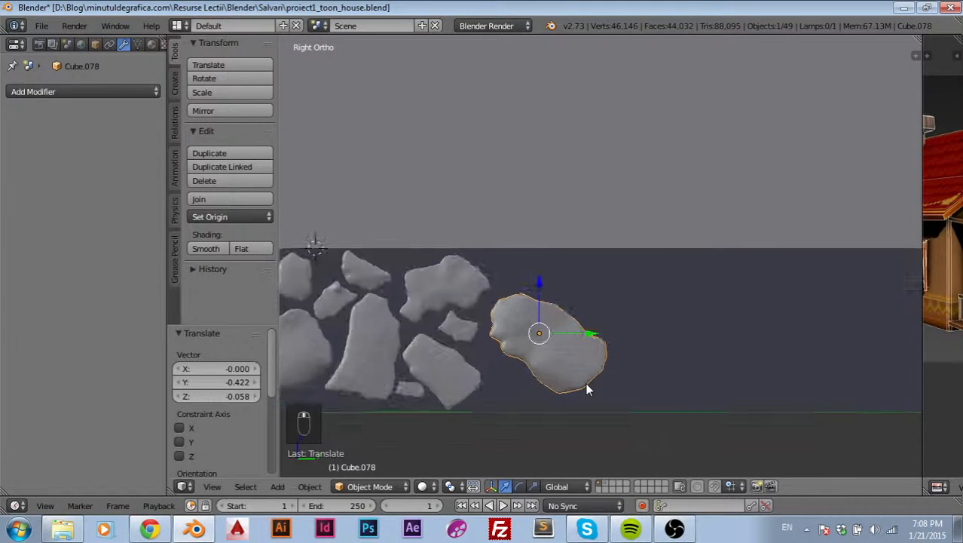
middle_click_drag(688, 350, 633, 346)
key("KP_3")
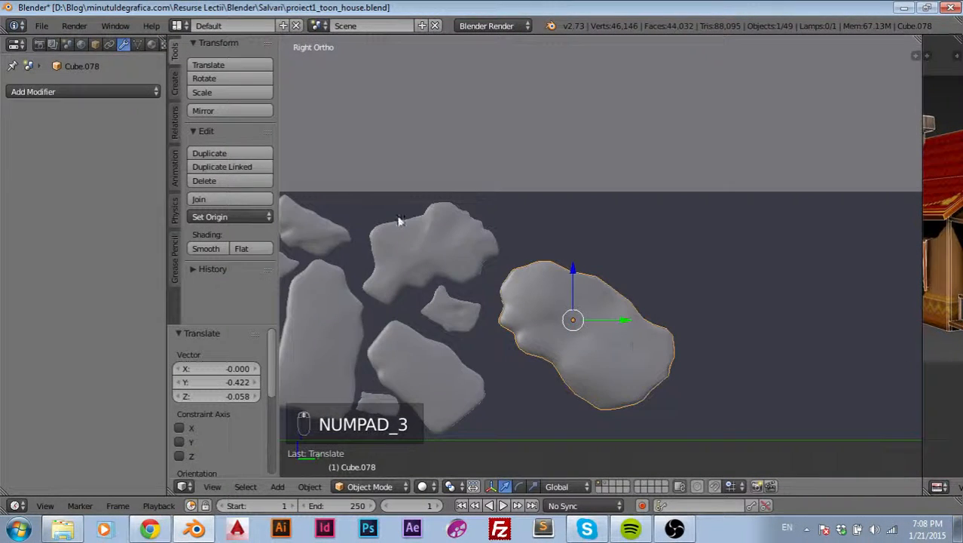
key("Tab")
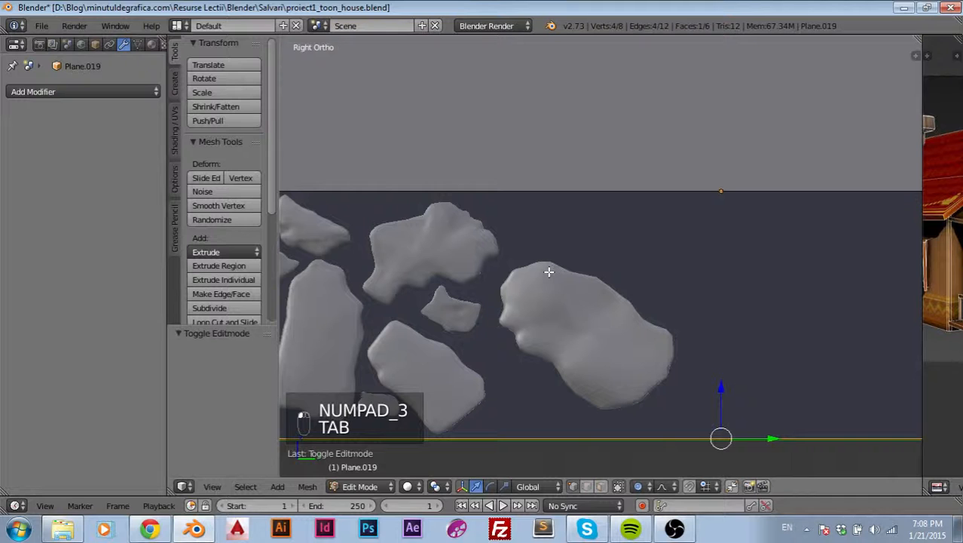
key("Escape")
key("Tab")
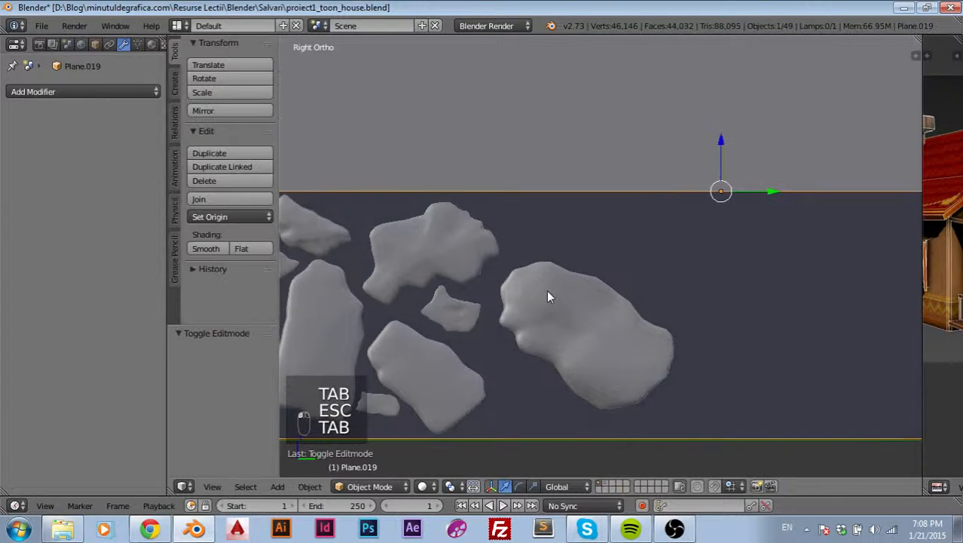
Step: Enter Edit Mode on the newly placed large stone and pull its upper-left bulge down with a proportional size of 0.04
right_click(548, 295)
scroll(548, 294, "up", 3)
key("Tab")
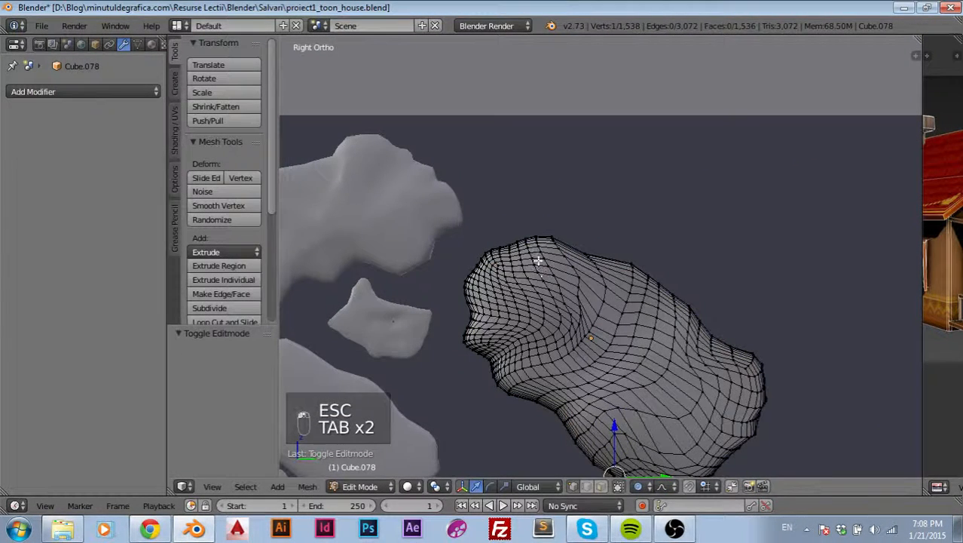
key("g")
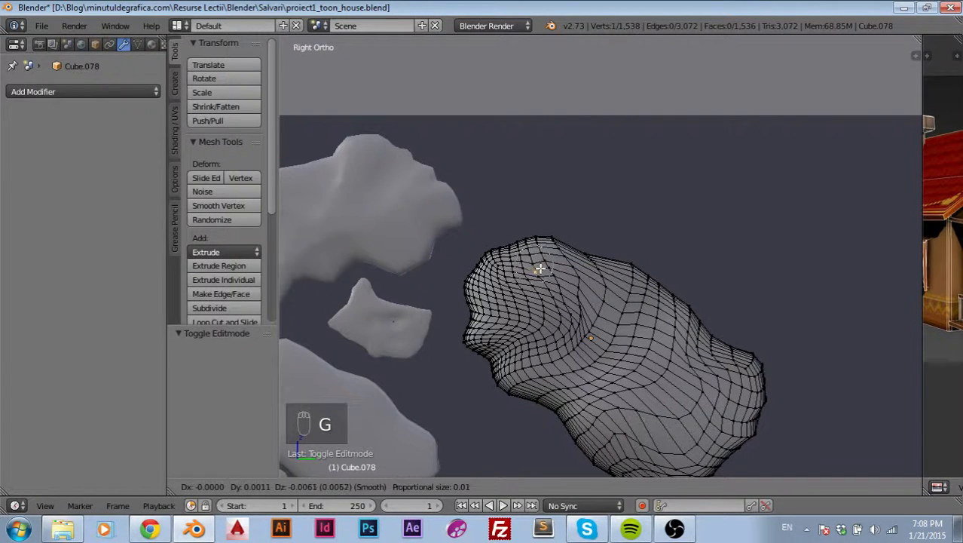
scroll(541, 275, "down", 15)
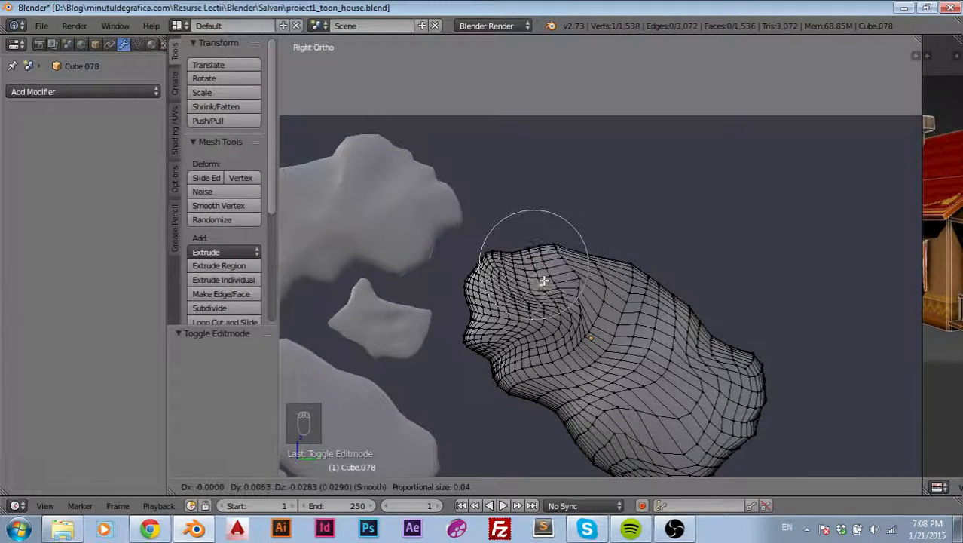
left_click(544, 275)
Step: Move the mesh down slightly in the hollow near the stone's centre and at its left edge using proportional editing
key("g")
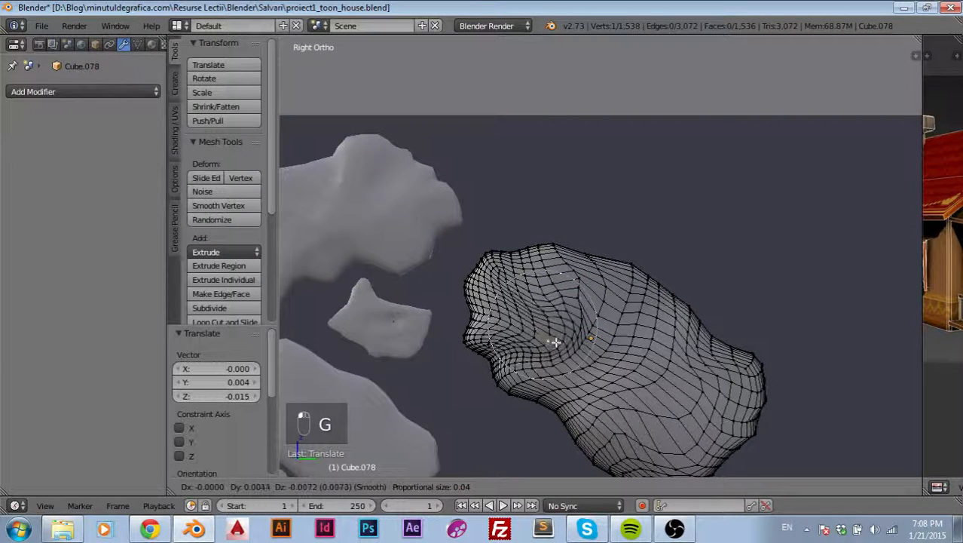
left_click(555, 337)
right_click(483, 300)
key("g")
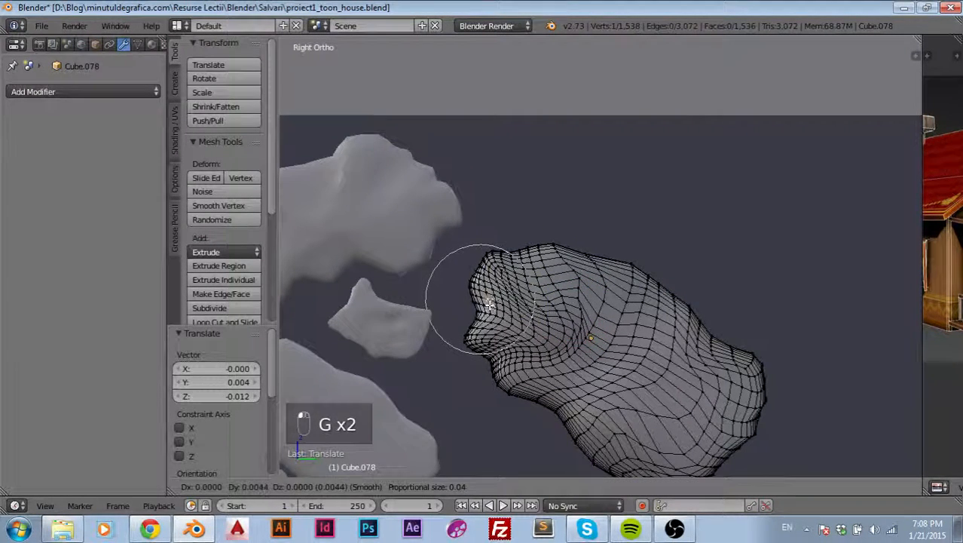
left_click(503, 275)
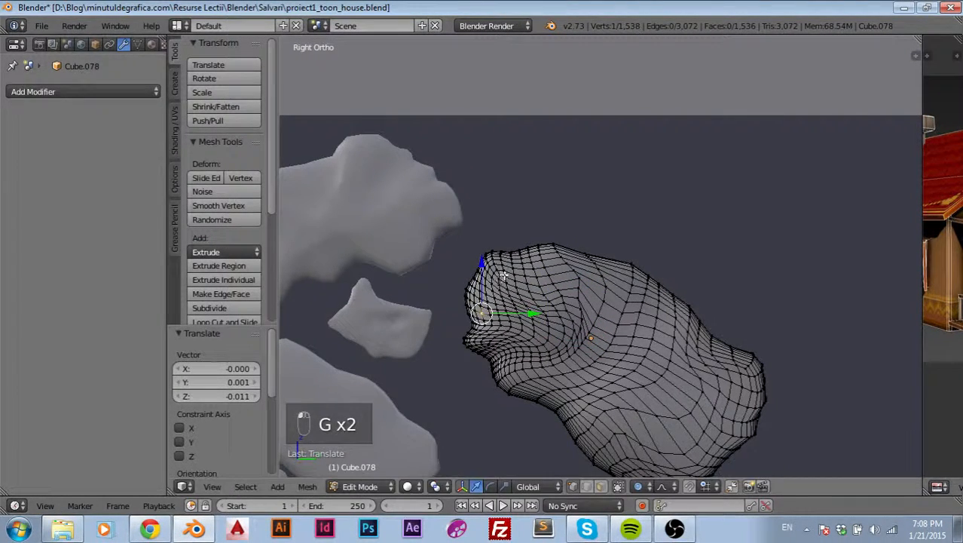
Step: Pull two vertices near the stone's upper edge about 0.015 and 0.013 along Y toward its right side
right_click(564, 258)
key("g")
left_click(585, 267)
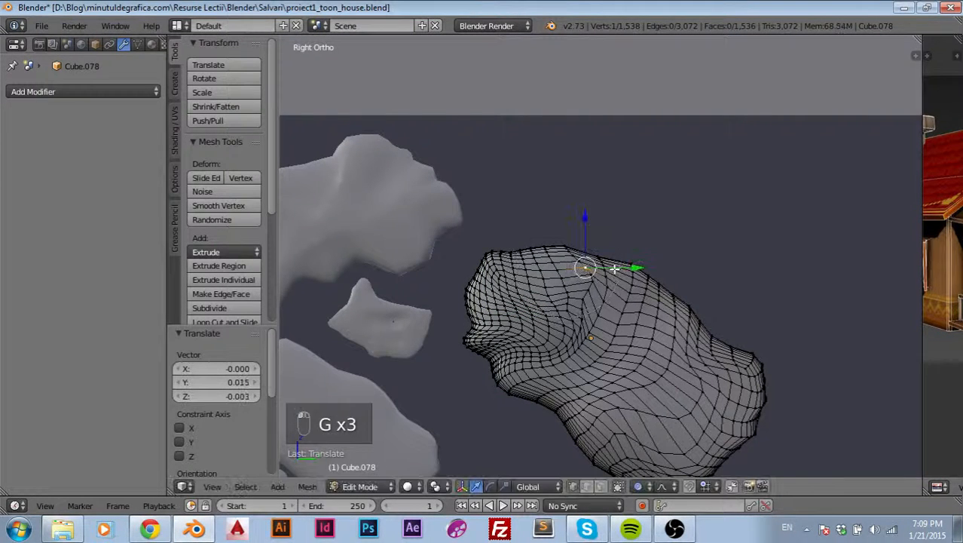
right_click(615, 281)
key("g")
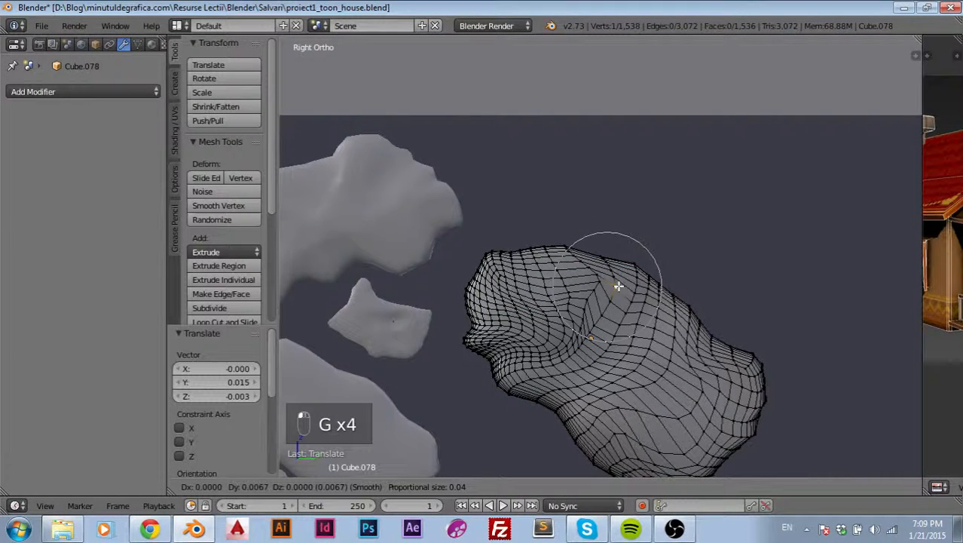
left_click(616, 284)
Step: Deepen the notch in the stone's upper edge and extend the bulge beside it about 0.021 along Y
right_click(602, 277)
key("g")
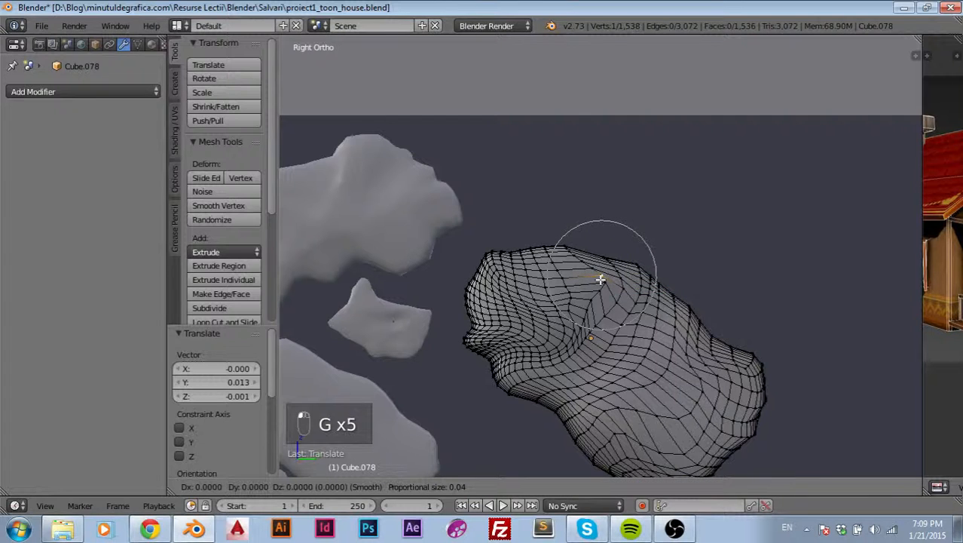
left_click(612, 282)
right_click(578, 252)
key("g")
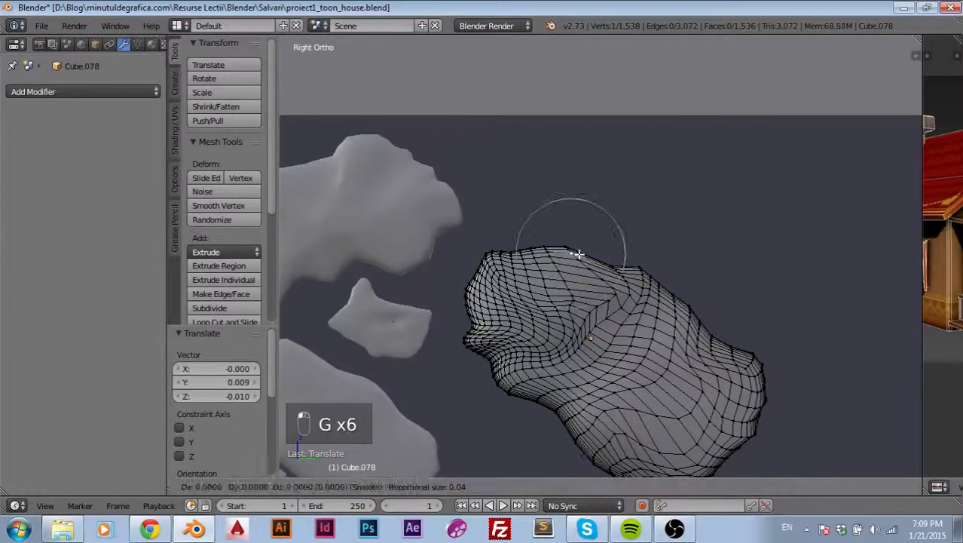
left_click(594, 254)
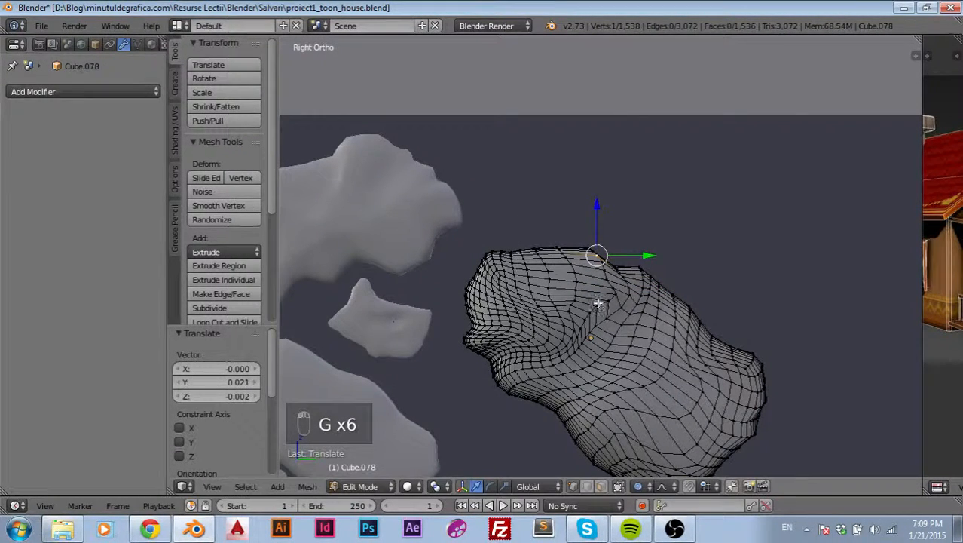
Step: Spread the mesh inside the upper bulge toward the notch, moving two vertices about 0.014 and 0.013 along Y
right_click(576, 289)
key("g")
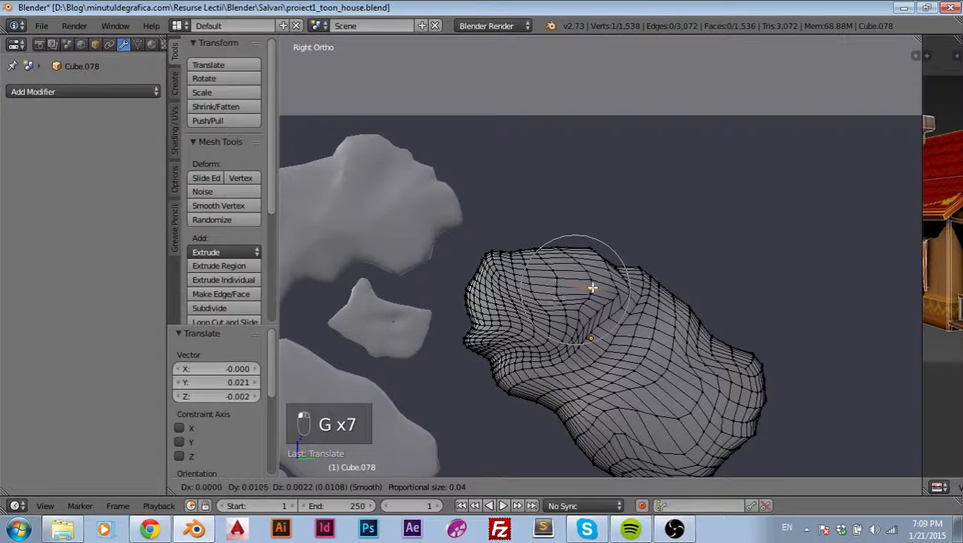
left_click(595, 287)
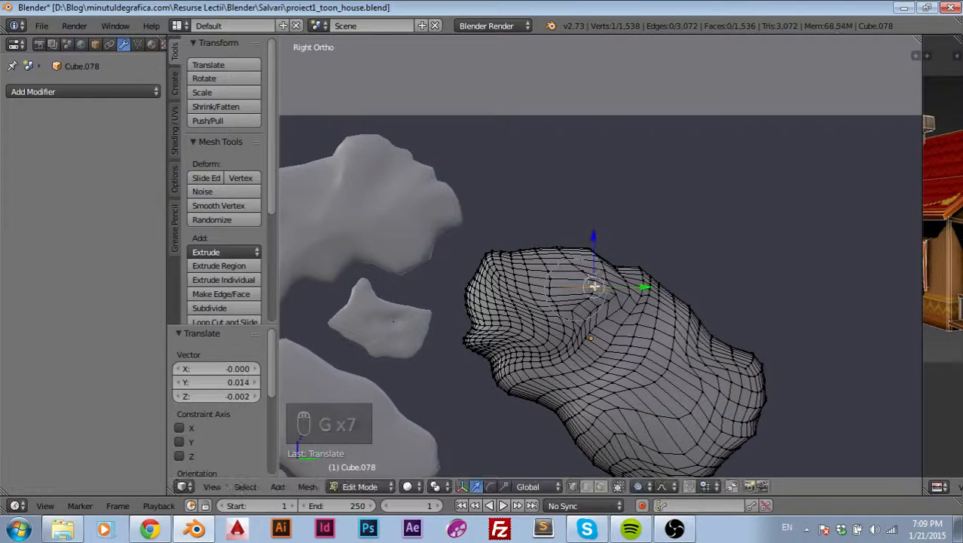
right_click(574, 257)
key("g")
left_click(586, 258)
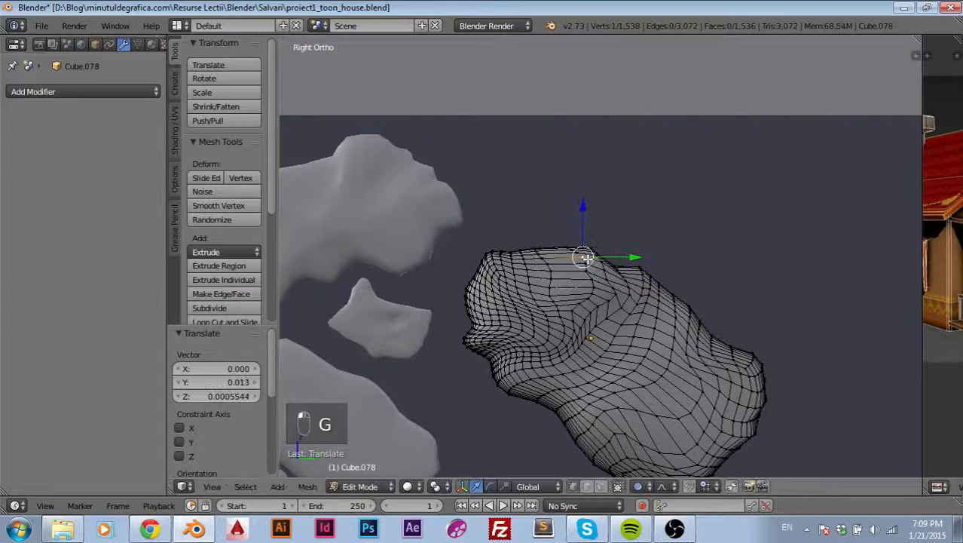
Step: Make small shifts to the vertices along the crease between the upper bulge and the notch
key("g")
left_click(592, 306)
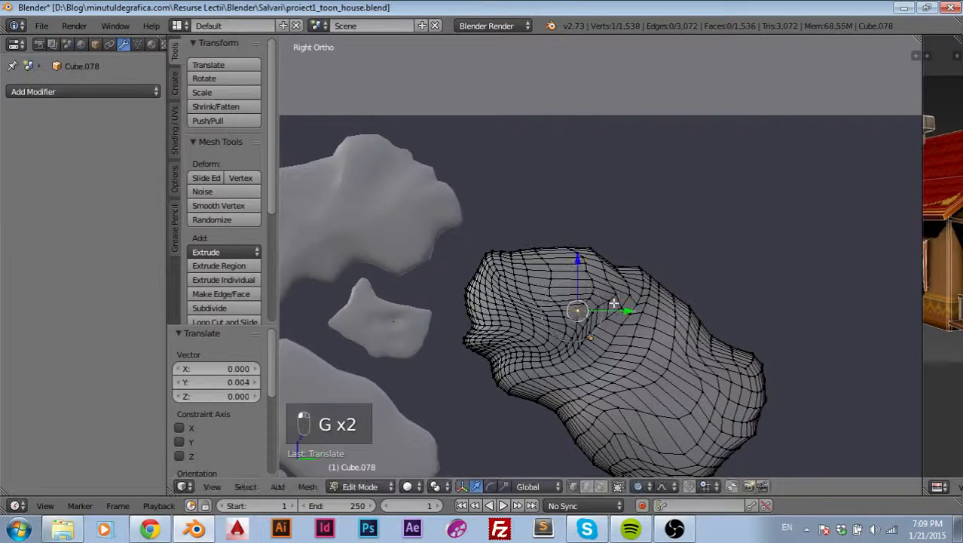
key("g")
left_click(607, 282)
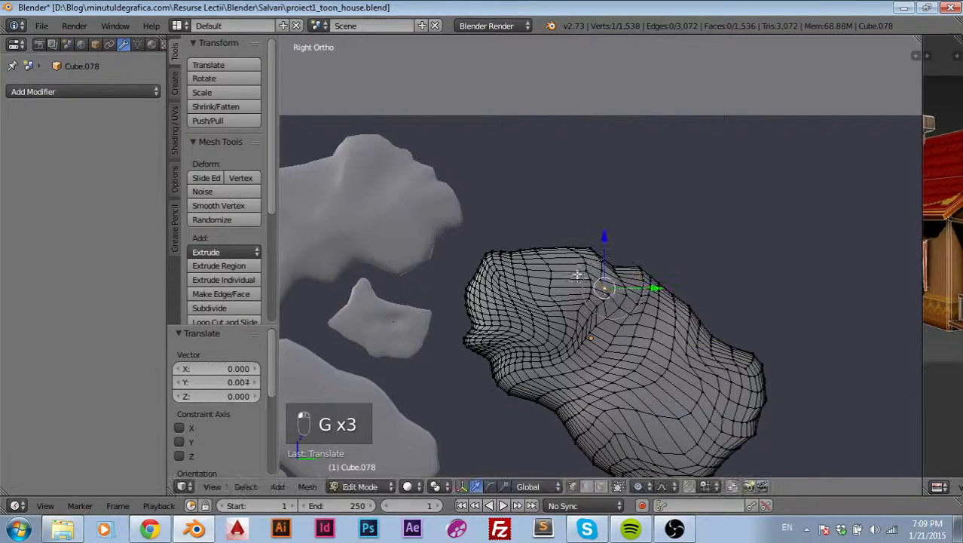
Step: Even out the mesh in the middle of the upper bulge by moving several vertices about 0.015 along Y
right_click(550, 270)
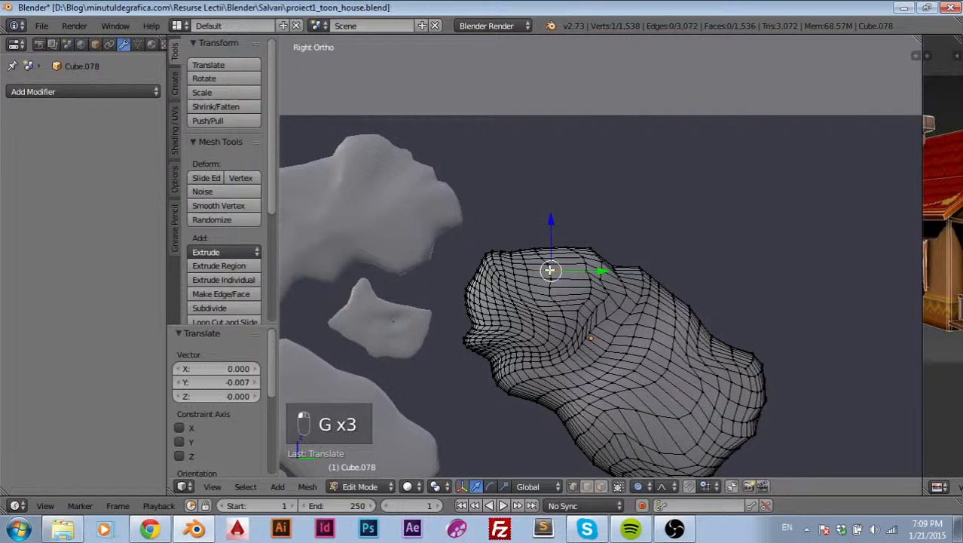
key("g")
left_click(554, 294)
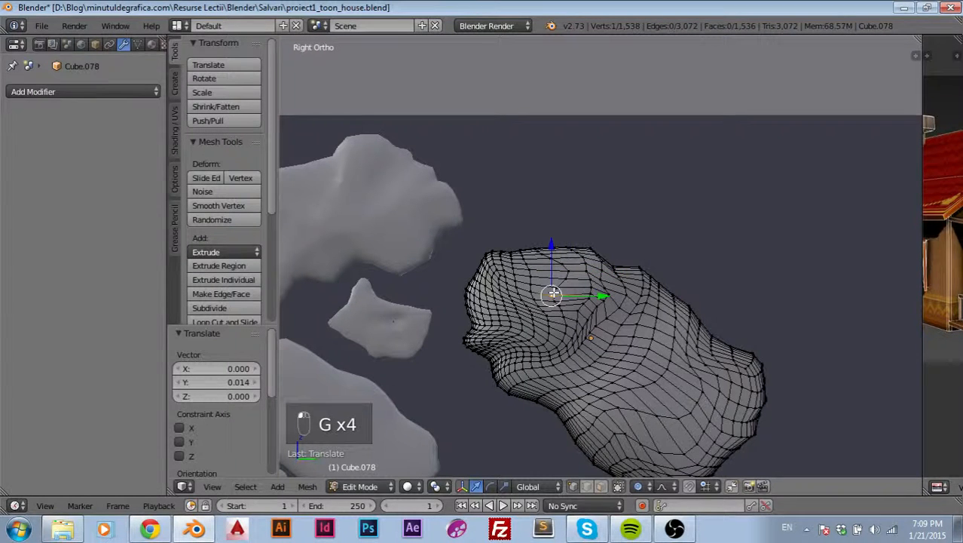
key("g")
left_click(569, 292)
right_click(534, 275)
key("g")
left_click(551, 278)
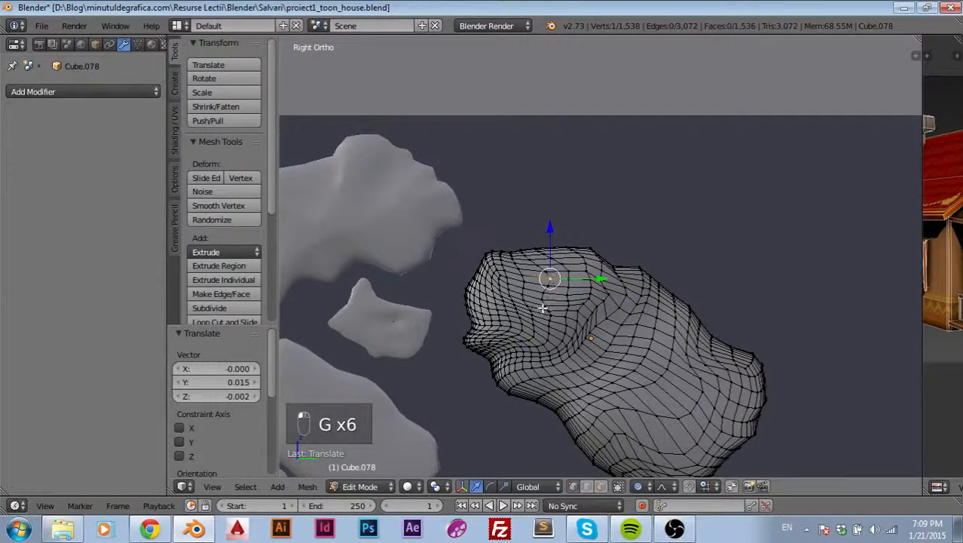
Step: Refine the left part of the upper bulge with small vertex moves at a proportional size of 0.02
key("g")
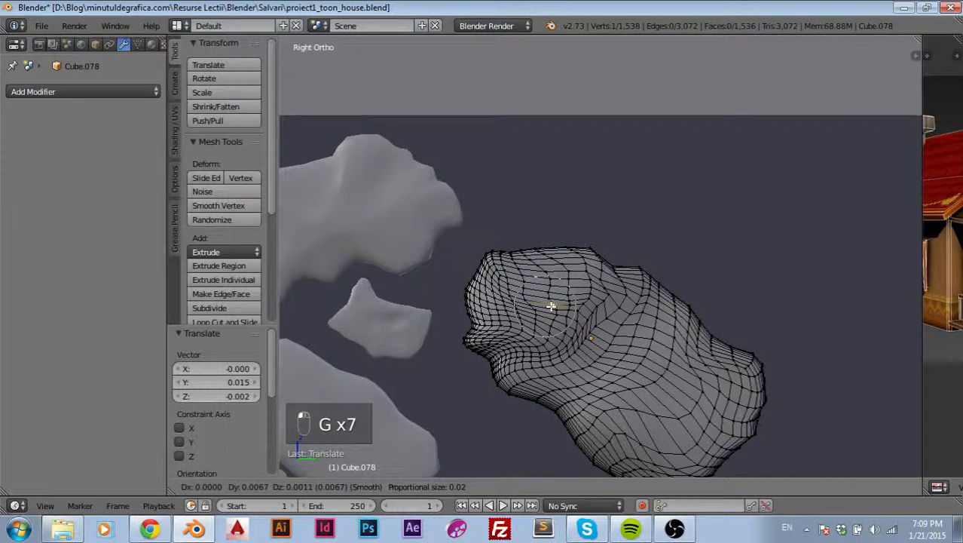
left_click(551, 306)
key("g")
left_click(532, 306)
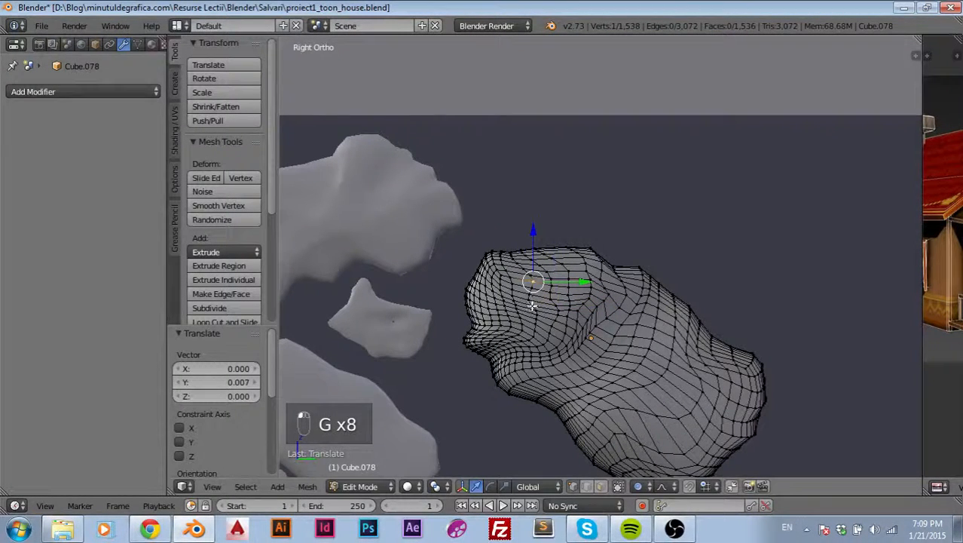
key("g")
left_click(544, 312)
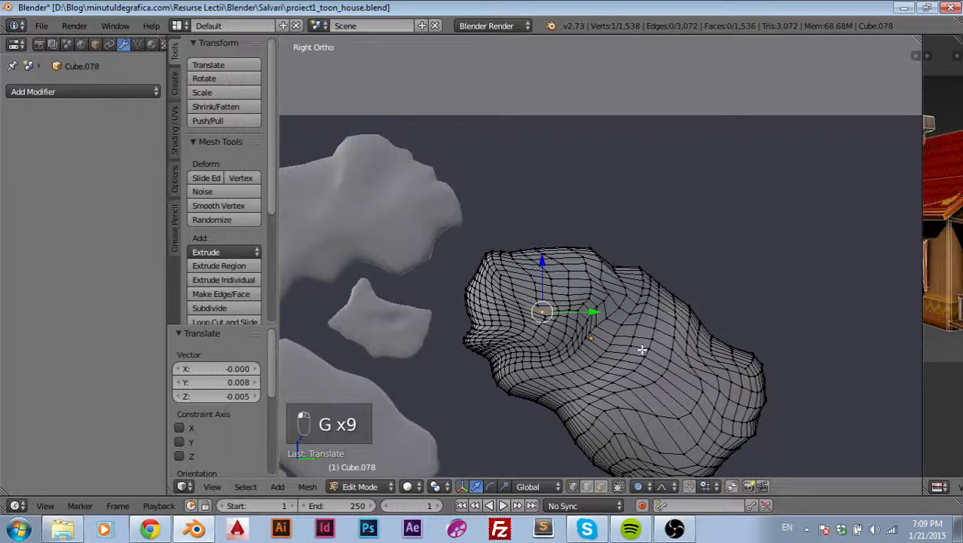
Step: Move vertices in the stone's lower part downward, about 0.016 near the middle and 0.008 near the lower-left edge
right_click(637, 411)
key("g")
left_click(642, 431)
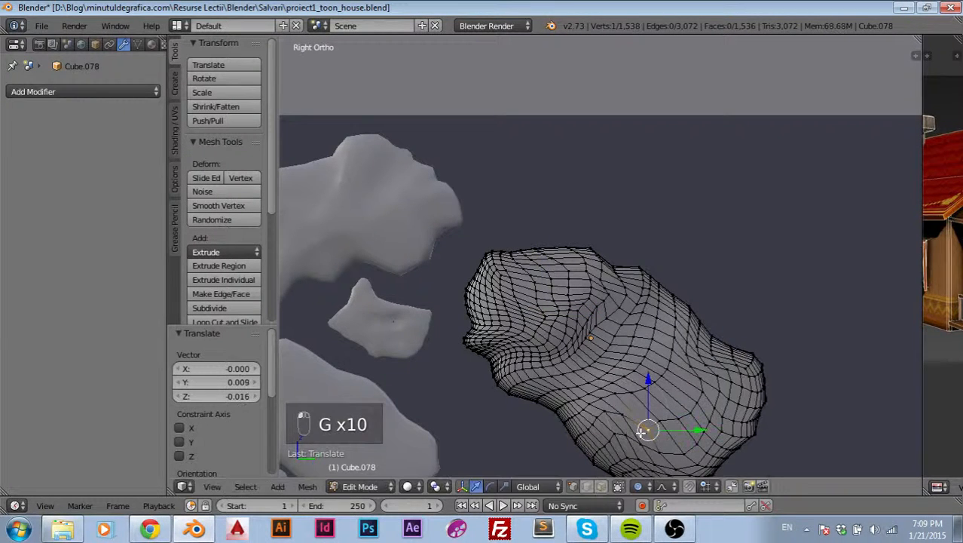
right_click(603, 441)
key("g")
left_click(606, 449)
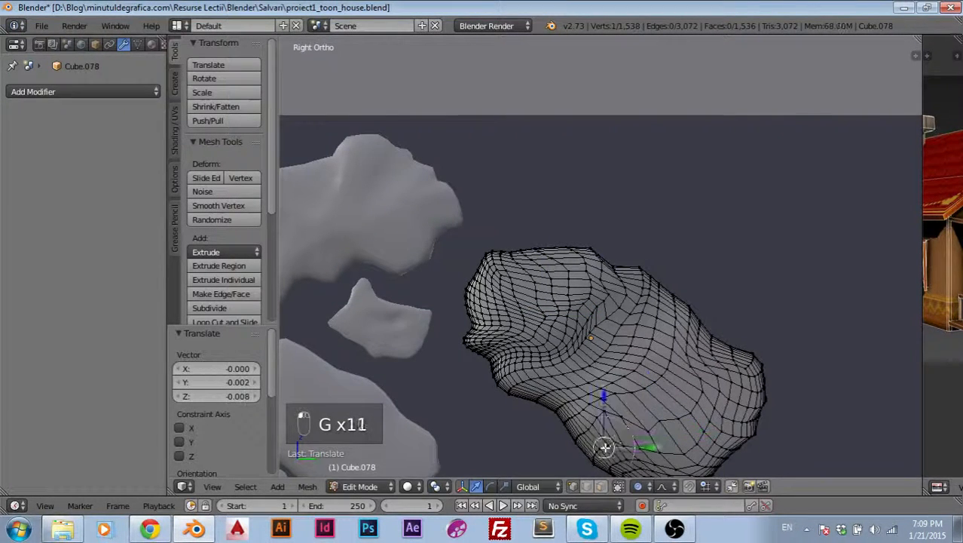
key("g")
left_click(604, 455)
left_click_drag(601, 411, 598, 410)
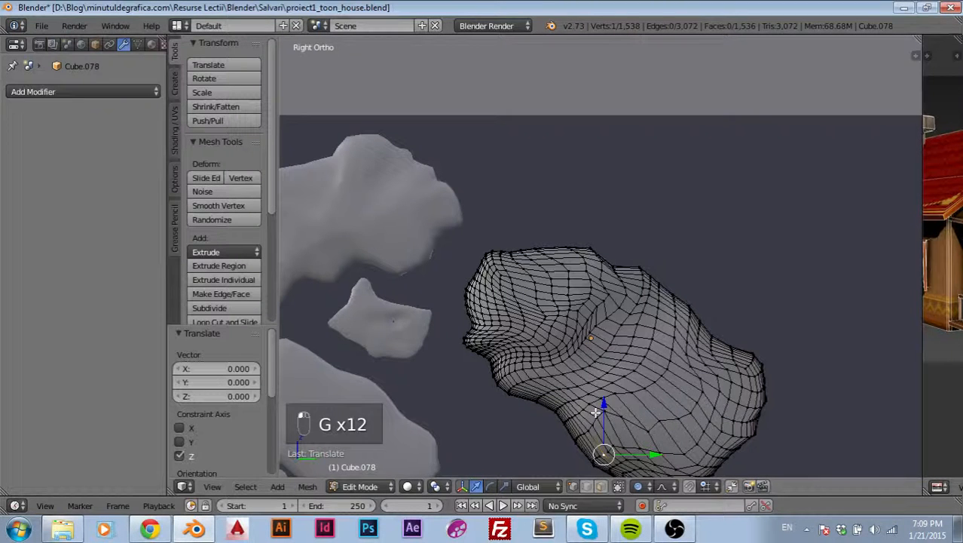
Step: Shift three more vertices in the stone's lower area downward, the middle and right ones by about 0.007, and finish editing the mesh
right_click(596, 414)
key("g")
left_click(598, 426)
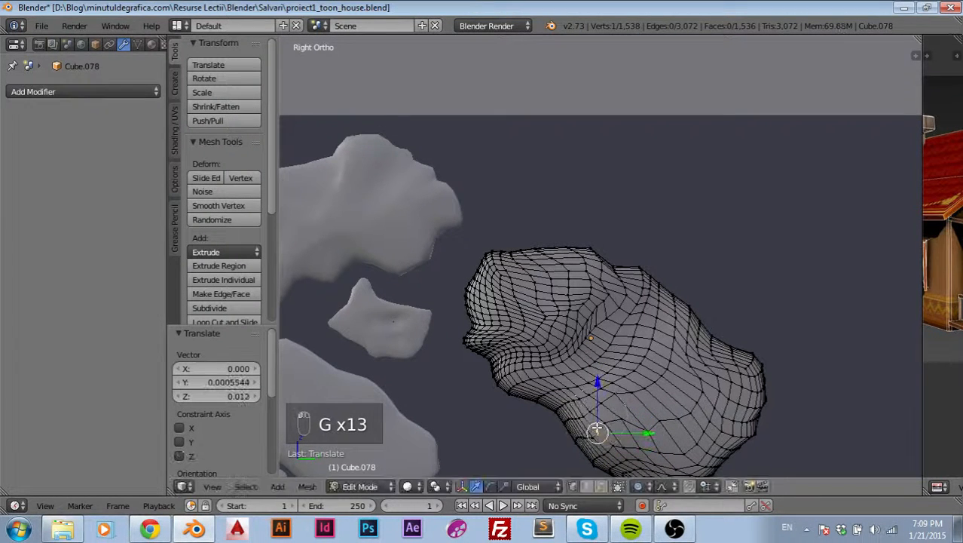
right_click(616, 420)
key("g")
left_click(622, 426)
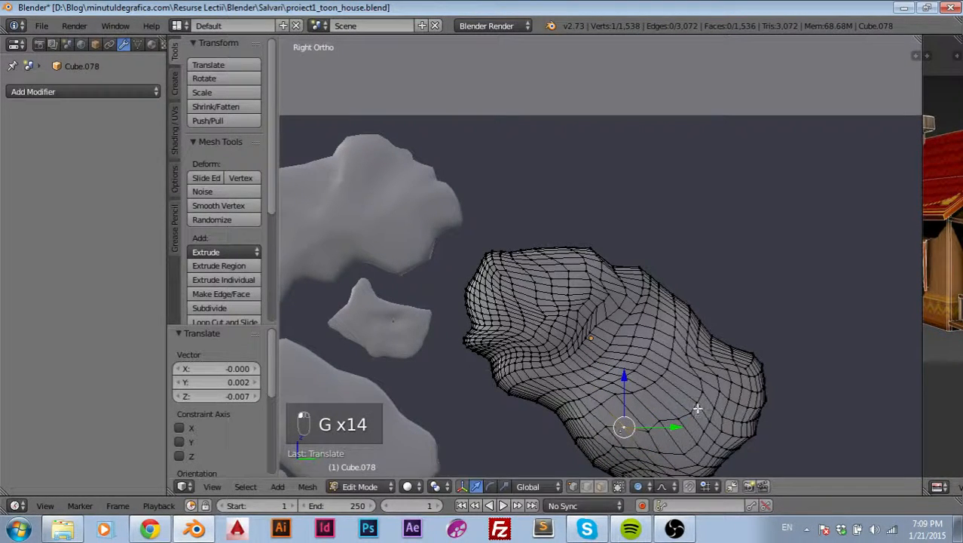
right_click(679, 417)
key("g")
left_click(681, 424)
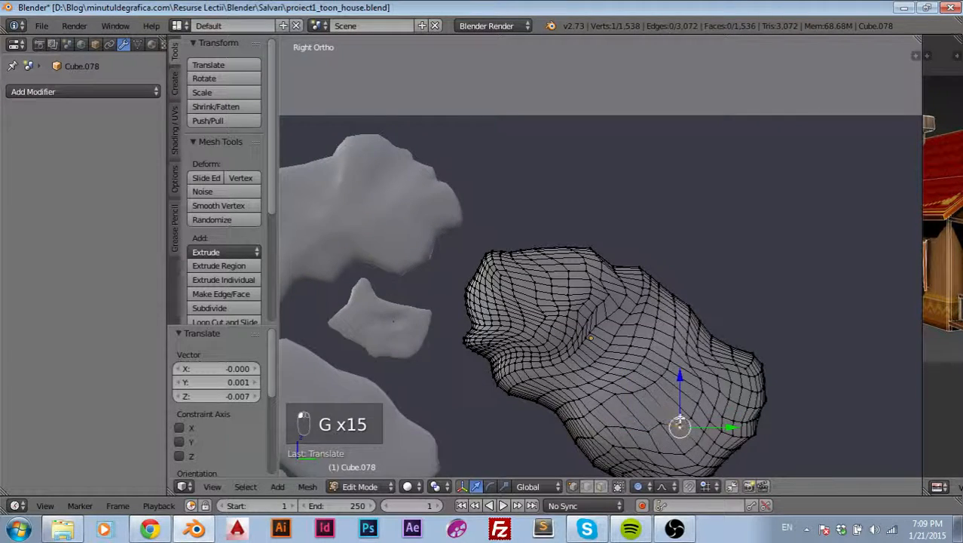
scroll(681, 421, "down", 3)
key("Tab")
Step: Examine the finished stone and the whole row in side view to compare it with the length of the base
middle_click_drag(750, 406, 664, 345)
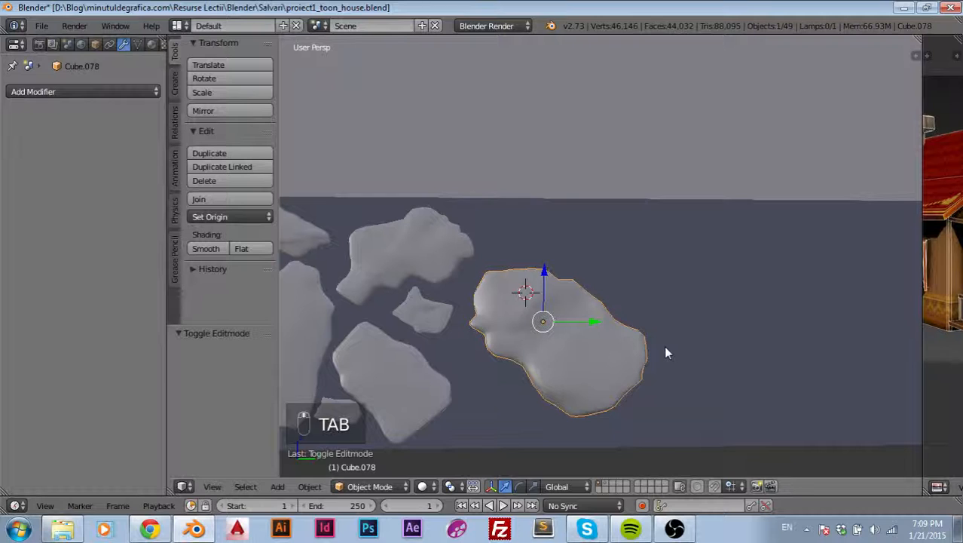
scroll(664, 345, "down", 5)
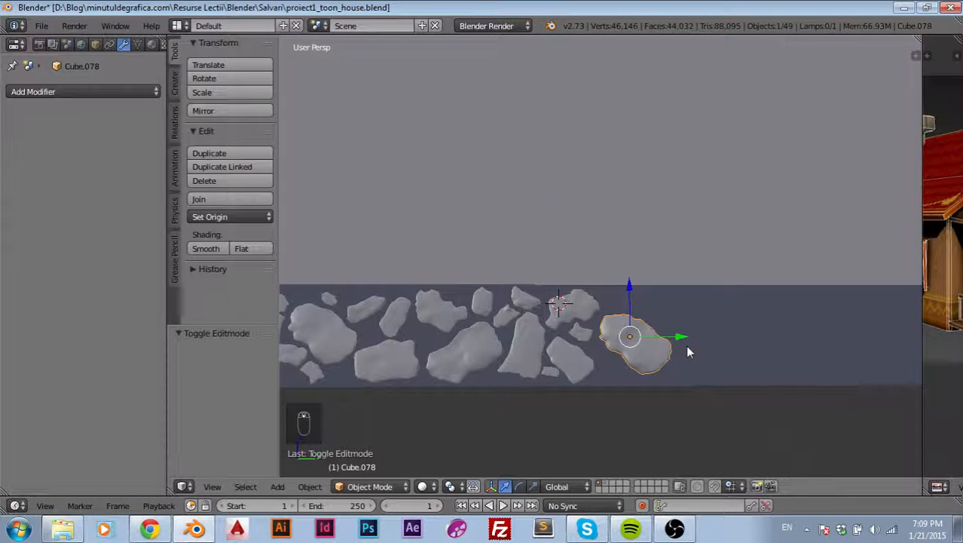
middle_click_drag(743, 344, 404, 364, "shift")
key("KP_3")
scroll(404, 364, "down", 3)
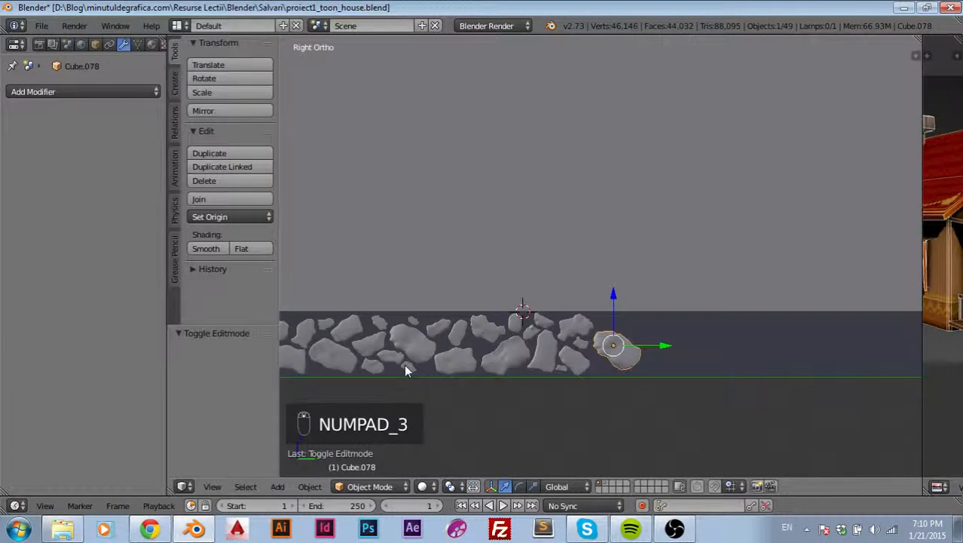
middle_click_drag(625, 355, 448, 315, "shift")
scroll(439, 320, "down", 5)
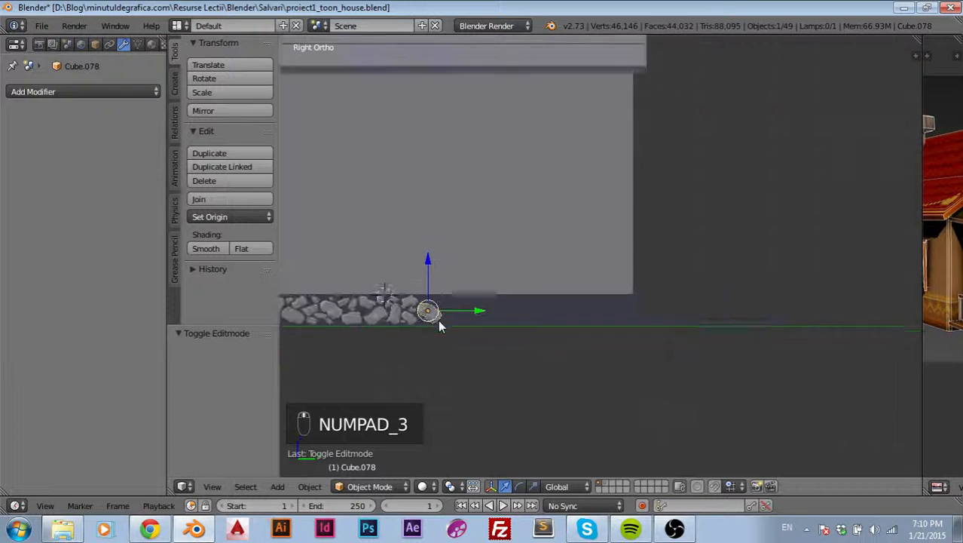
middle_click_drag(553, 361, 768, 387, "shift")
scroll(577, 375, "up", 4)
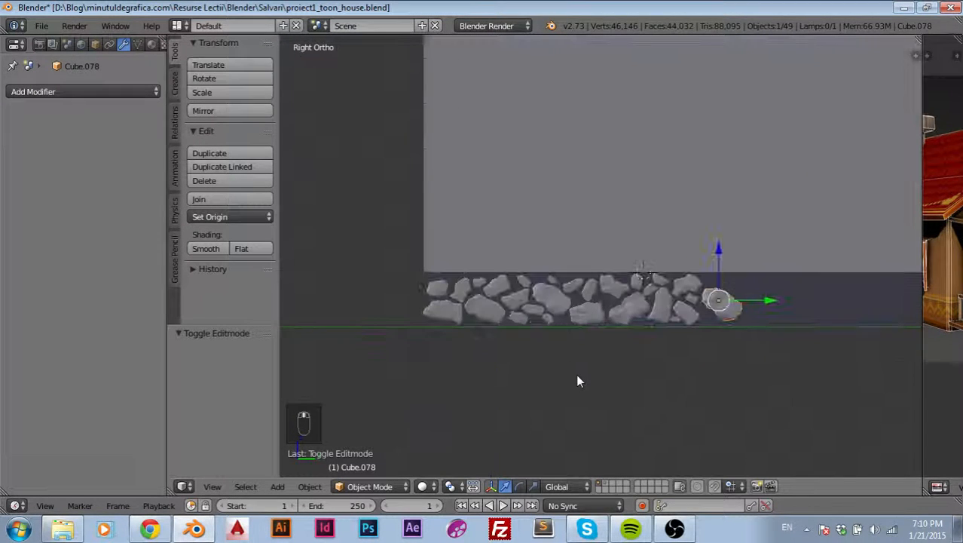
right_click(455, 302)
key("g")
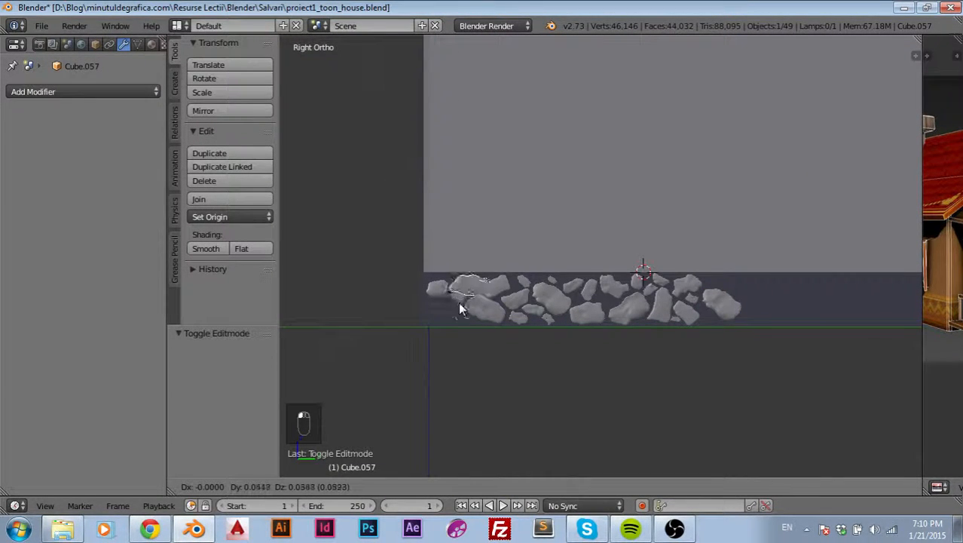
left_click(441, 320)
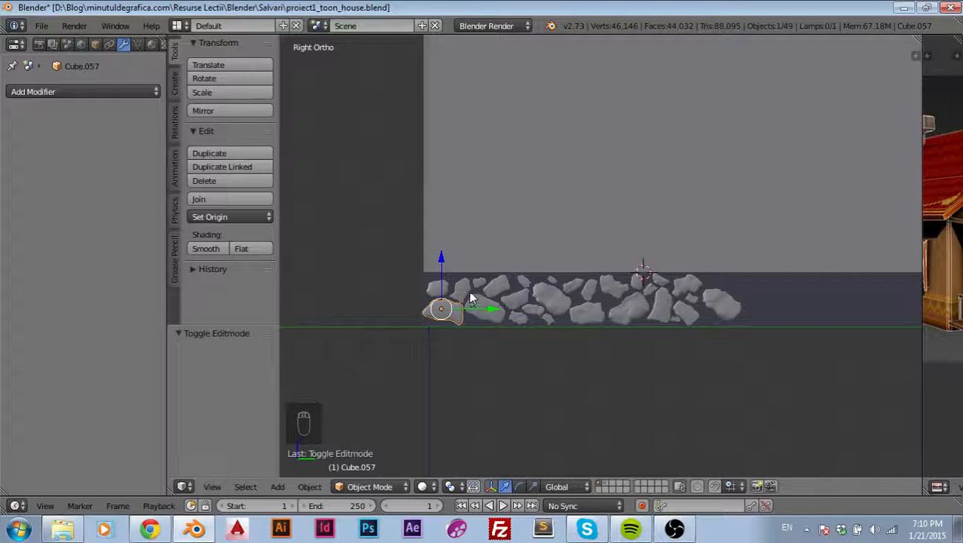
right_click(462, 293, "shift")
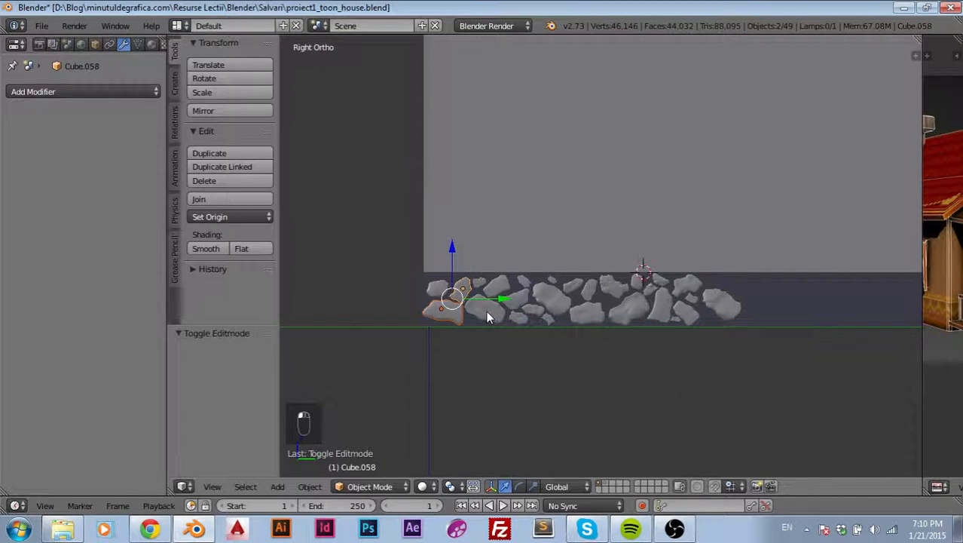
right_click(488, 315, "shift")
right_click(615, 288, "shift")
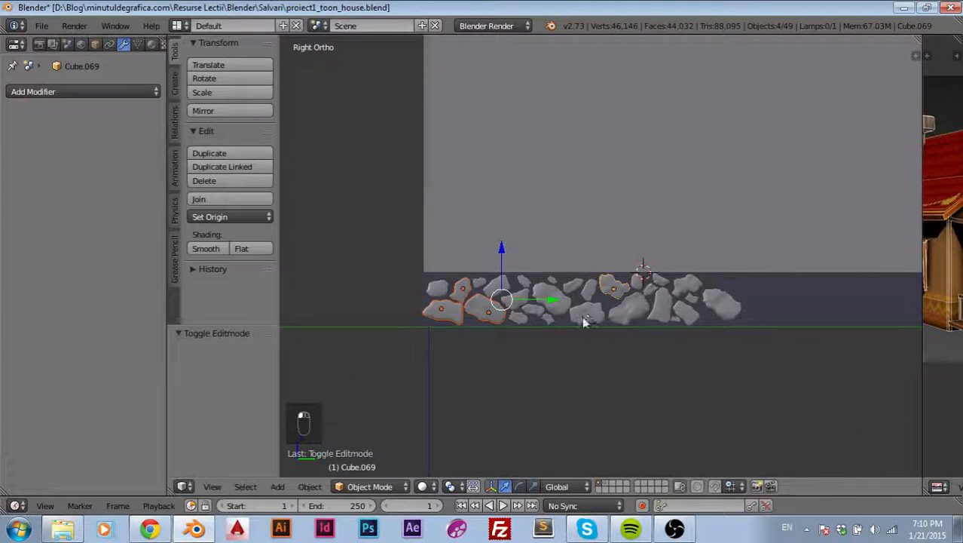
right_click(602, 285, "shift")
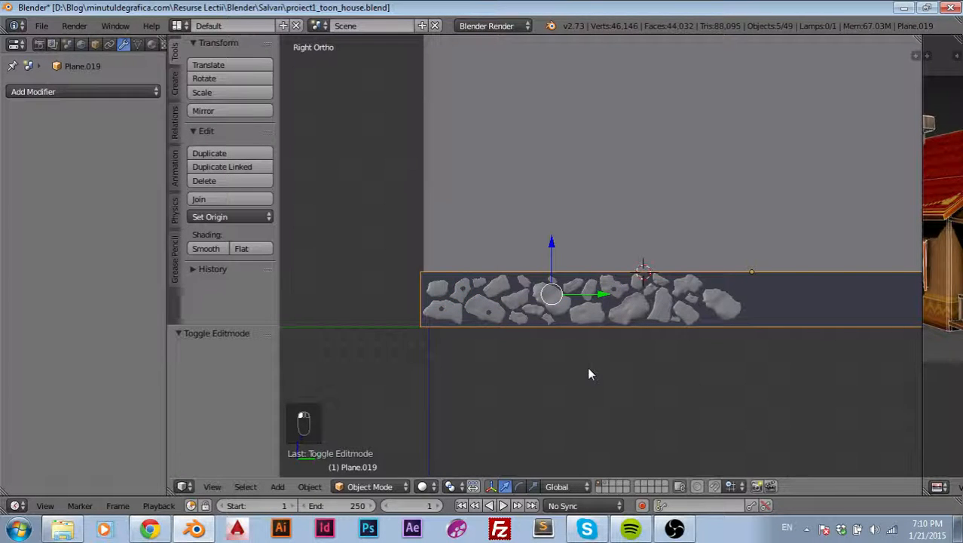
key("a")
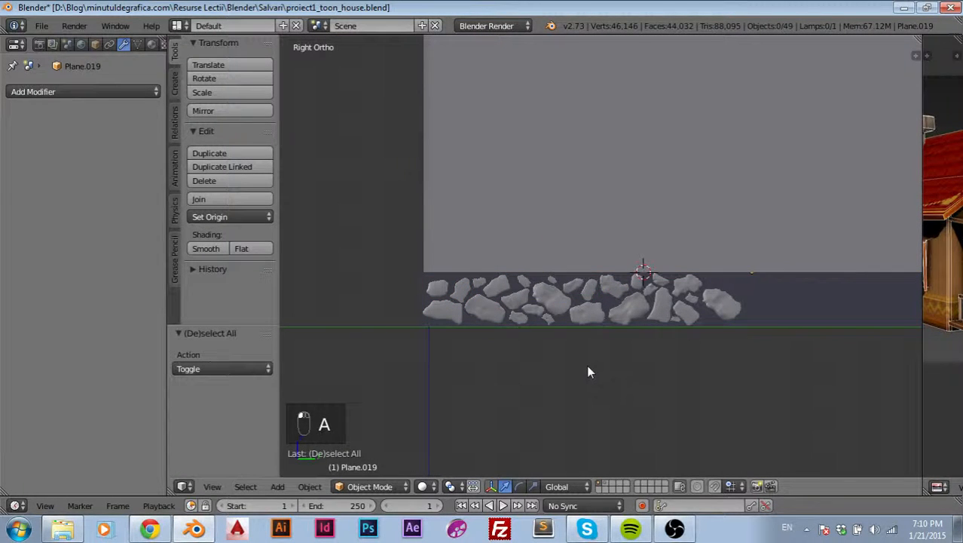
Step: Duplicate seven varied stones from the row and place the copies beyond its end, about 1.755 along Y and 0.004 along Z
right_click(617, 284)
scroll(604, 300, "up", 3)
right_click(580, 317)
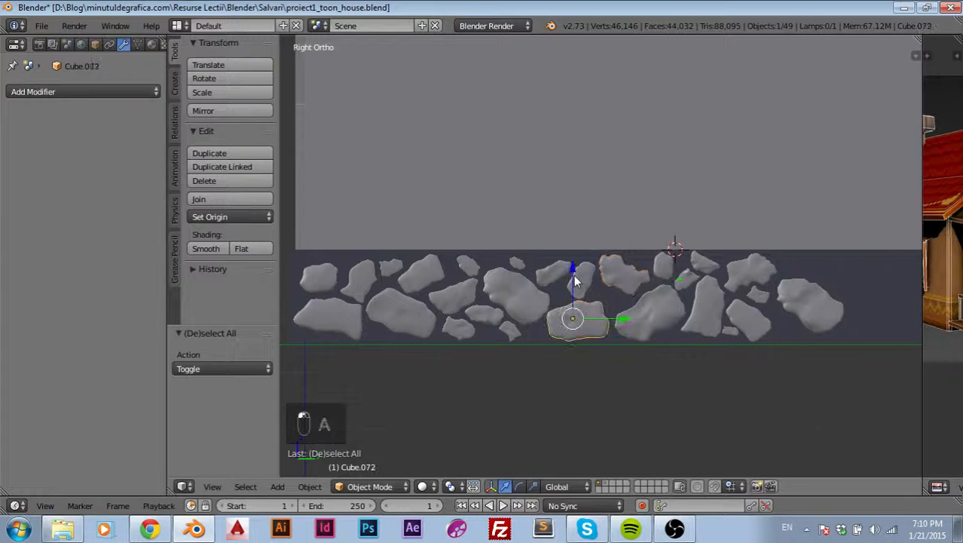
right_click(577, 278, "shift")
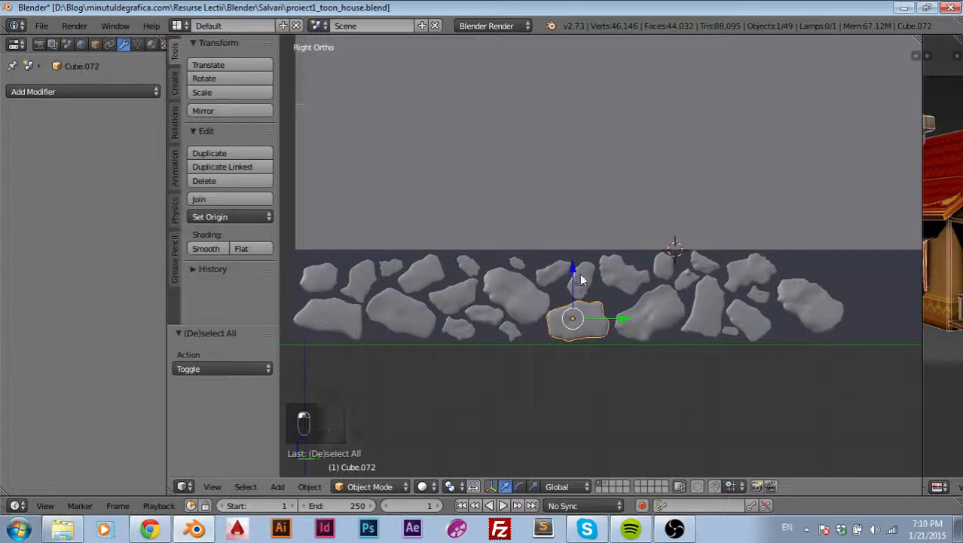
right_click(416, 276, "shift")
right_click(410, 320, "shift")
right_click(463, 305, "shift")
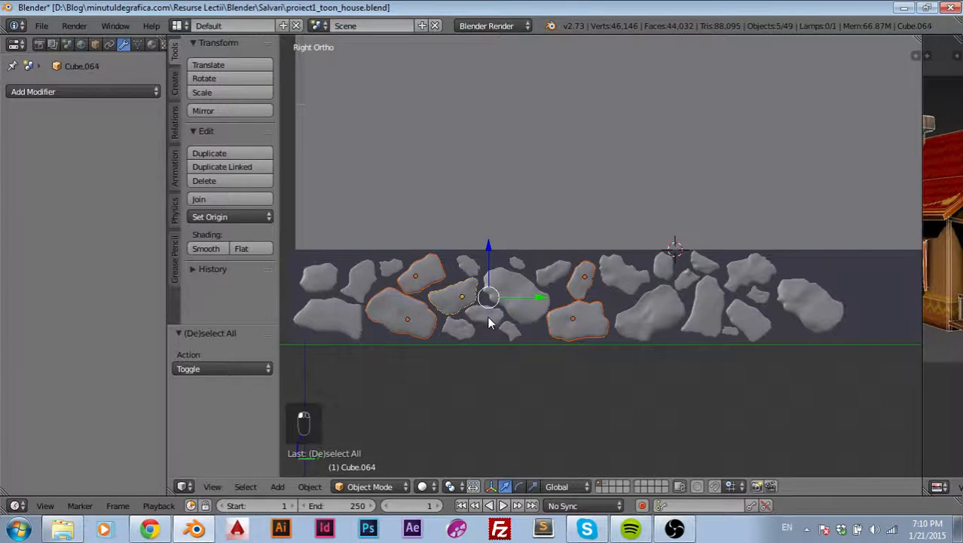
scroll(489, 321, "down", 3)
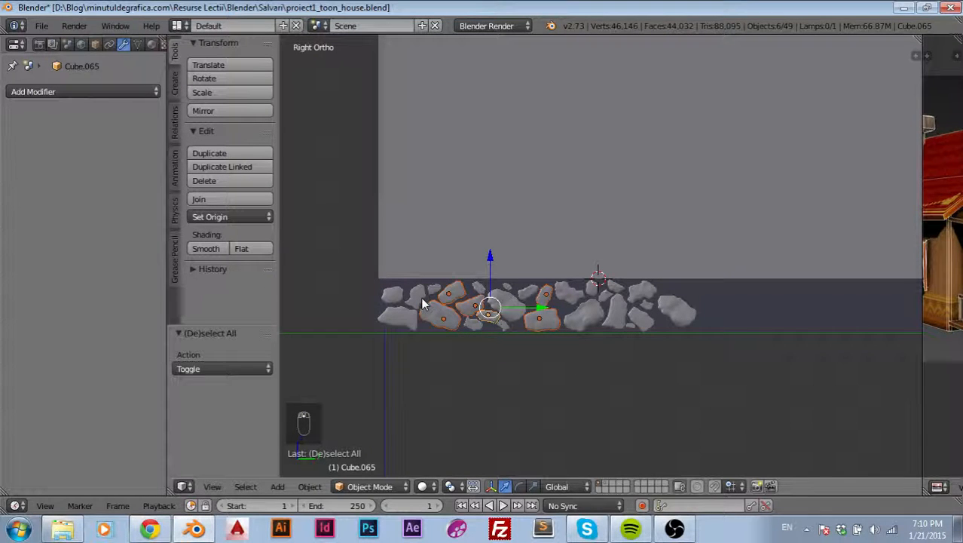
right_click(431, 301, "shift")
key("shift+d")
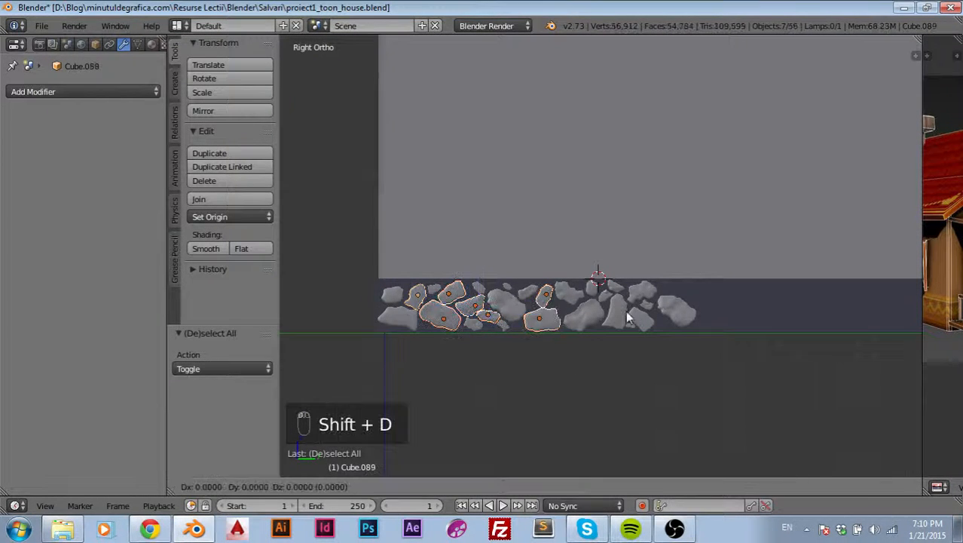
left_click(849, 316)
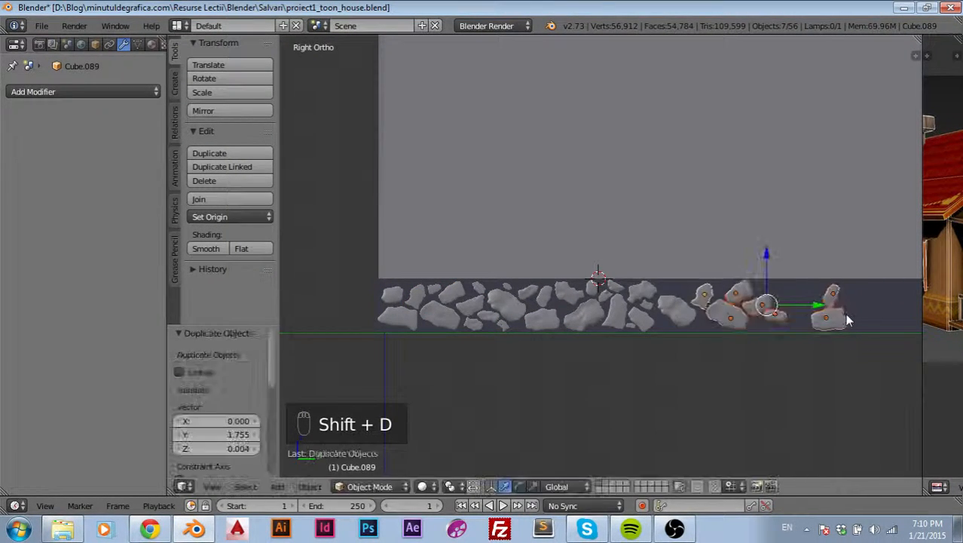
Step: Rotate the leftmost duplicated stone by about -15.7° and move it about -0.014 along Y and 0.004 along Z
middle_click_drag(820, 384, 728, 402, "shift")
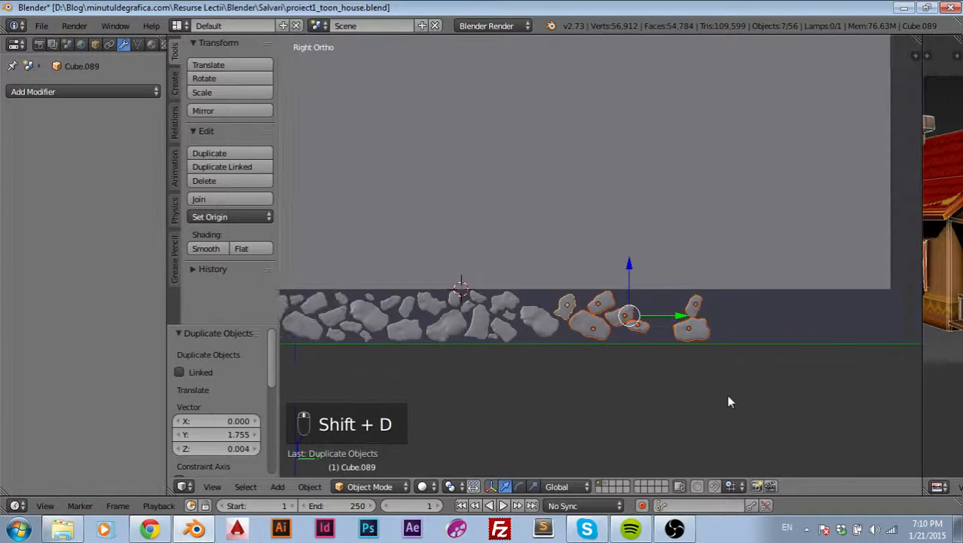
right_click(569, 308)
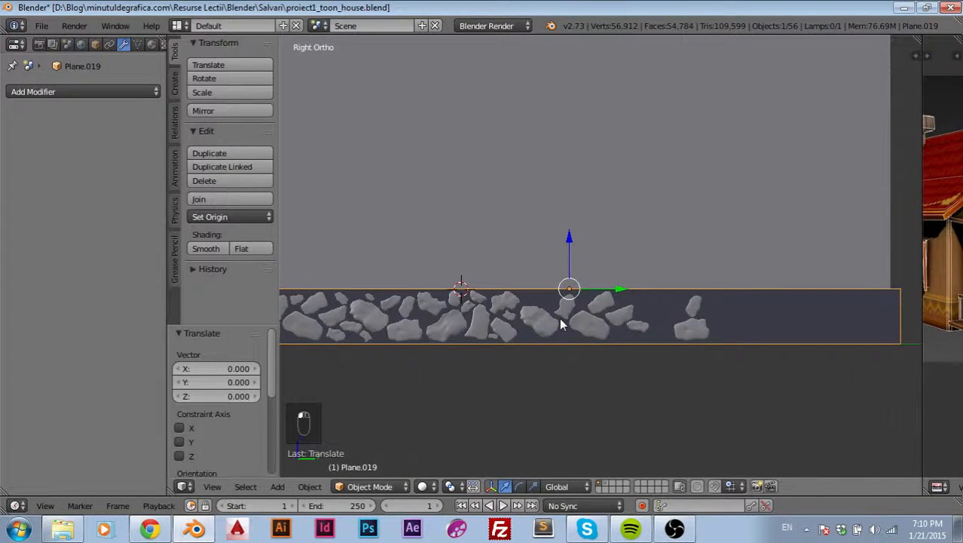
scroll(571, 312, "up", 1)
right_click(571, 309)
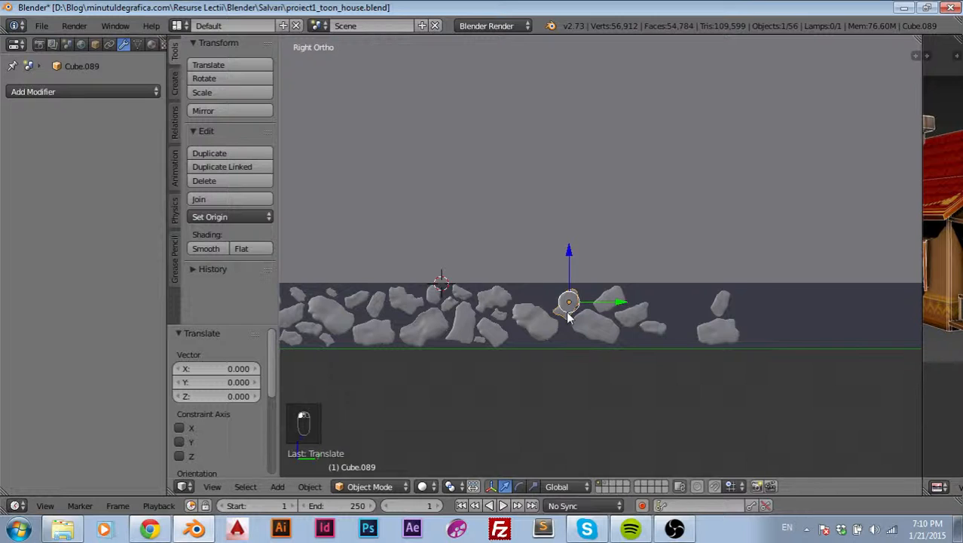
key("r")
left_click(564, 321)
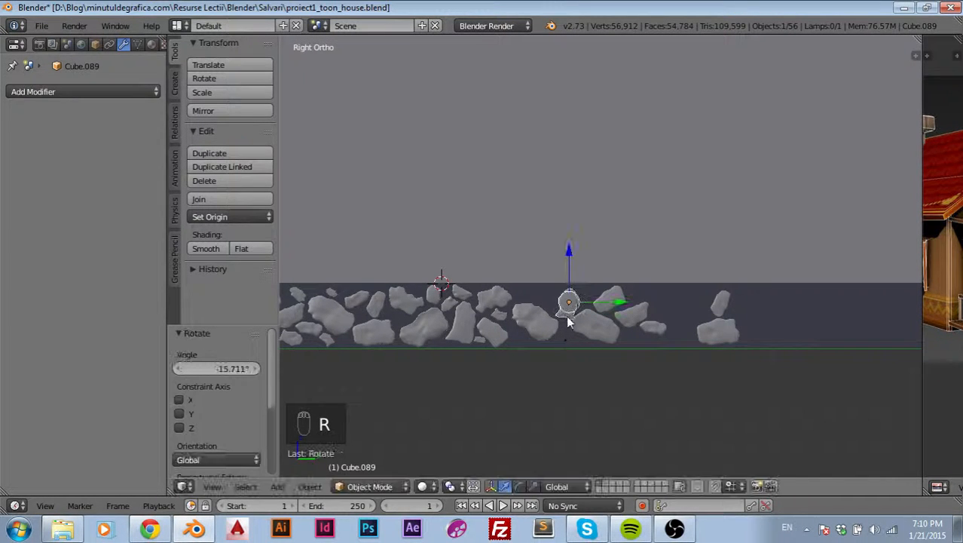
key("g")
left_click(561, 317)
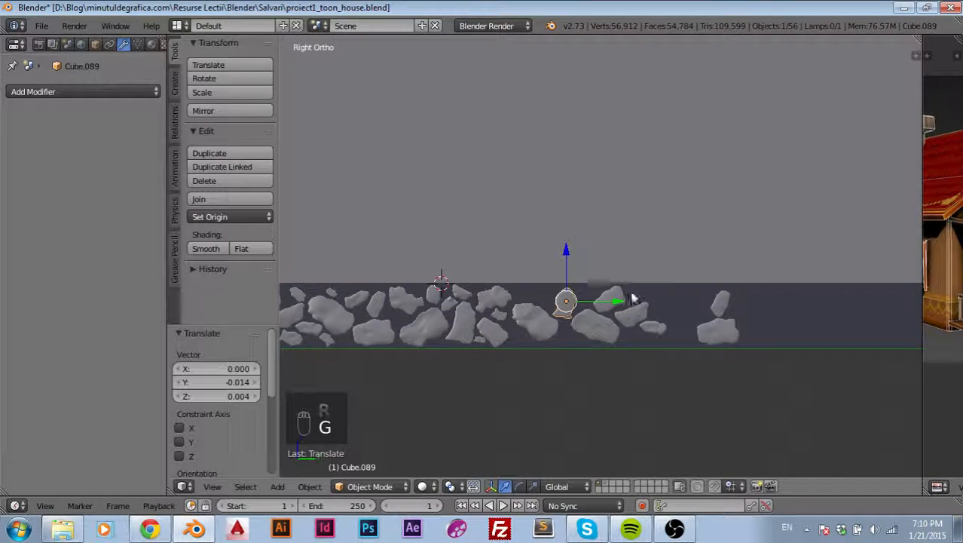
Step: Rotate that small stone by about -181.2° and -89.3°, then move it above the large notched stone, about -0.083 along Y and 0.022 along Z
key("r")
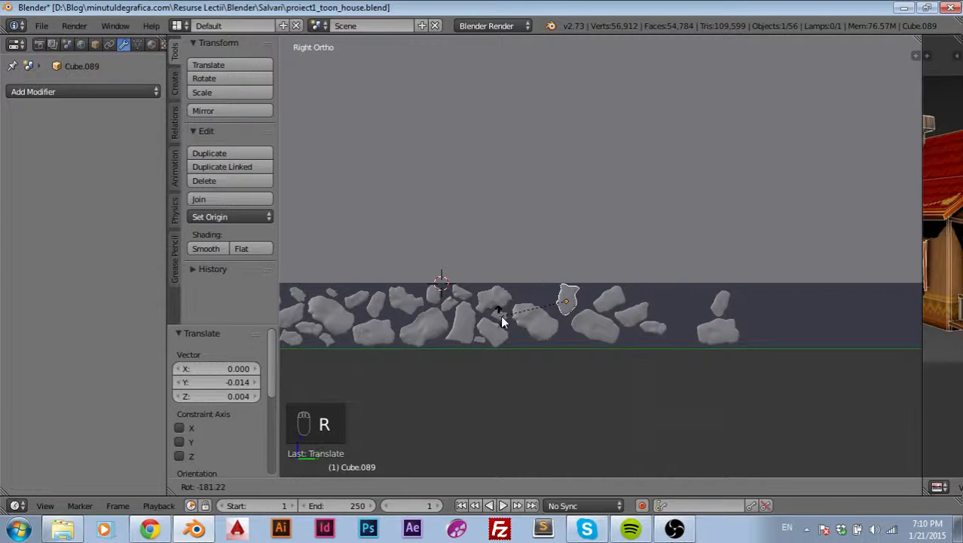
left_click(565, 299)
key("g")
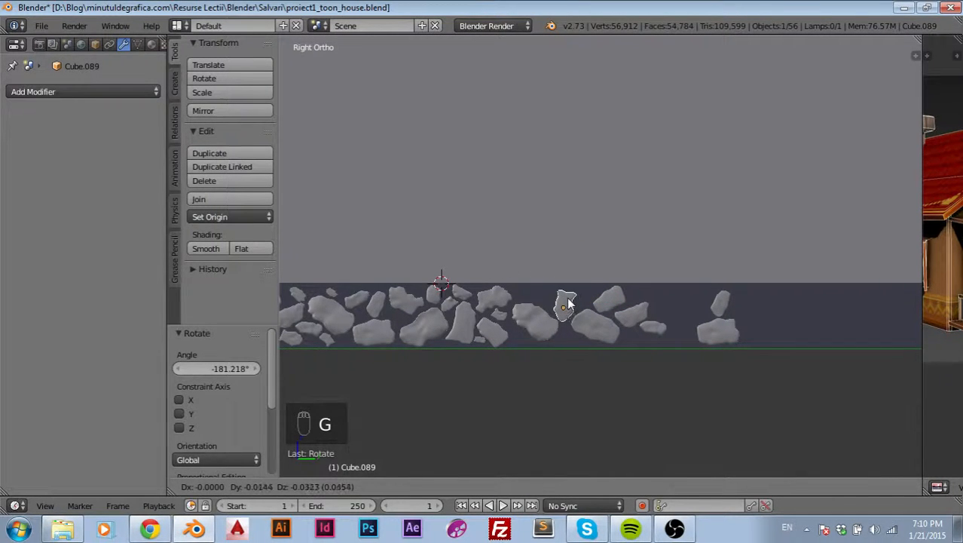
key("r")
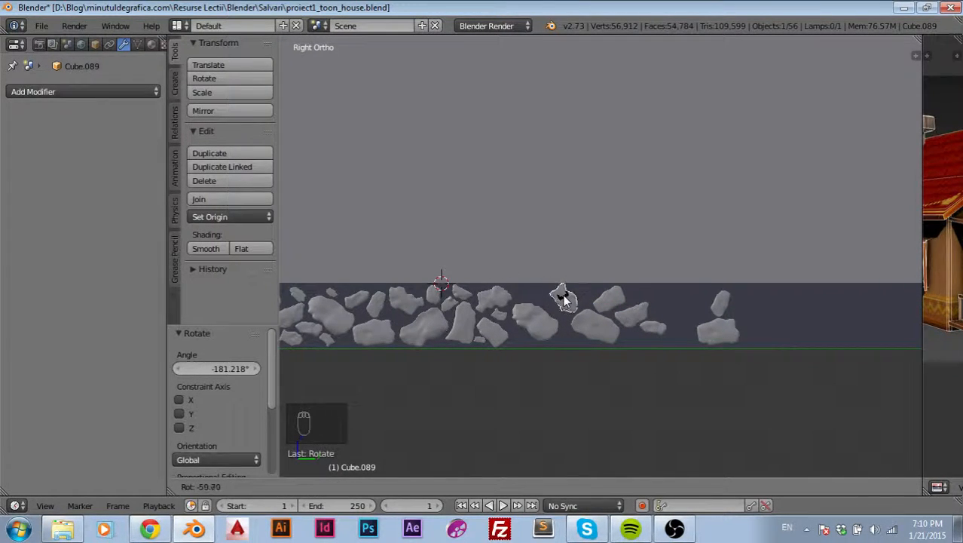
left_click(562, 300)
key("g")
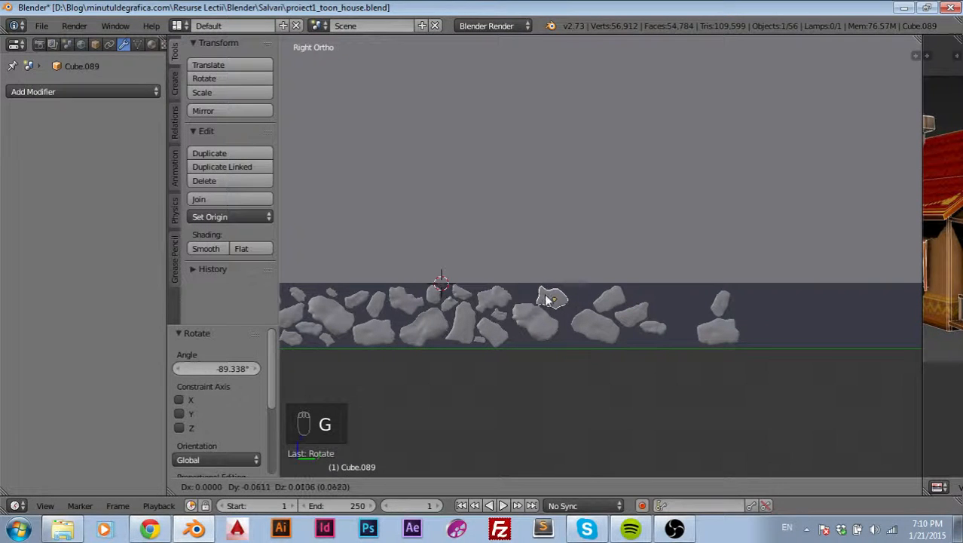
left_click(546, 298)
Step: Pull the stone's upper-left tip outward about 0.011 with proportional size 0.02, and push the nearby vertex inward and down
scroll(547, 294, "up", 7)
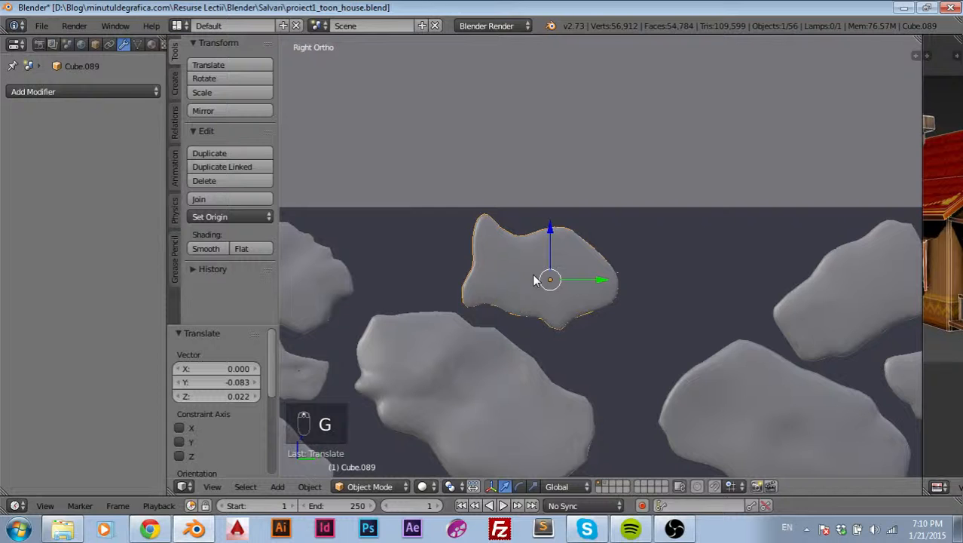
key("Tab")
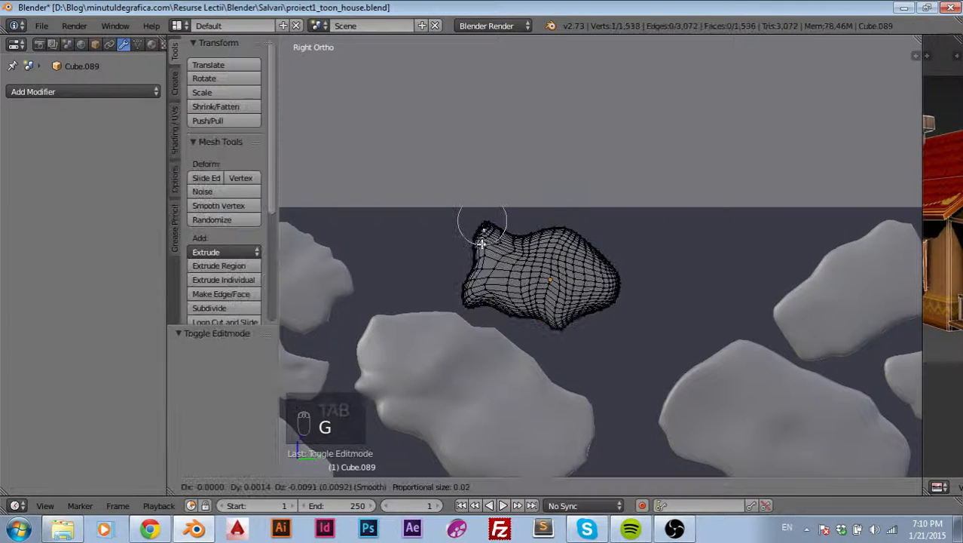
key("g")
left_click(474, 239)
right_click(491, 243)
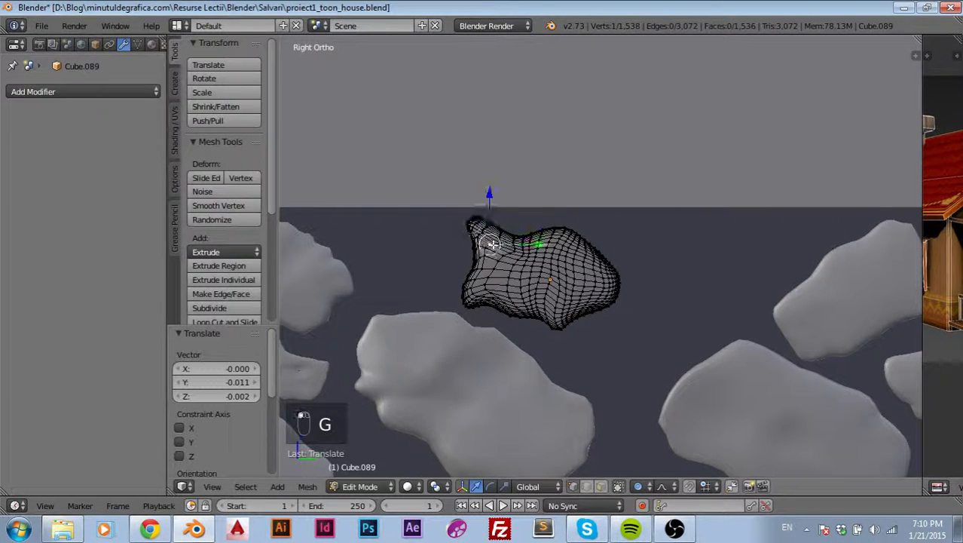
key("g")
left_click(500, 256)
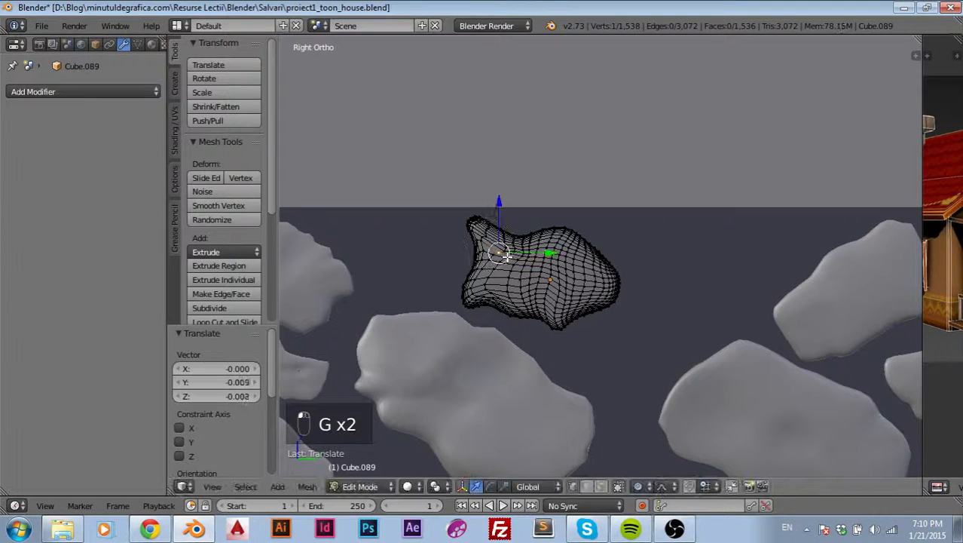
Step: Push the vertices in the stone's left notch inward with proportional size 0.02, finishing with a move of about 0.011 along Y
right_click(485, 270)
key("g")
left_click(492, 283)
right_click(487, 293)
left_click(486, 292)
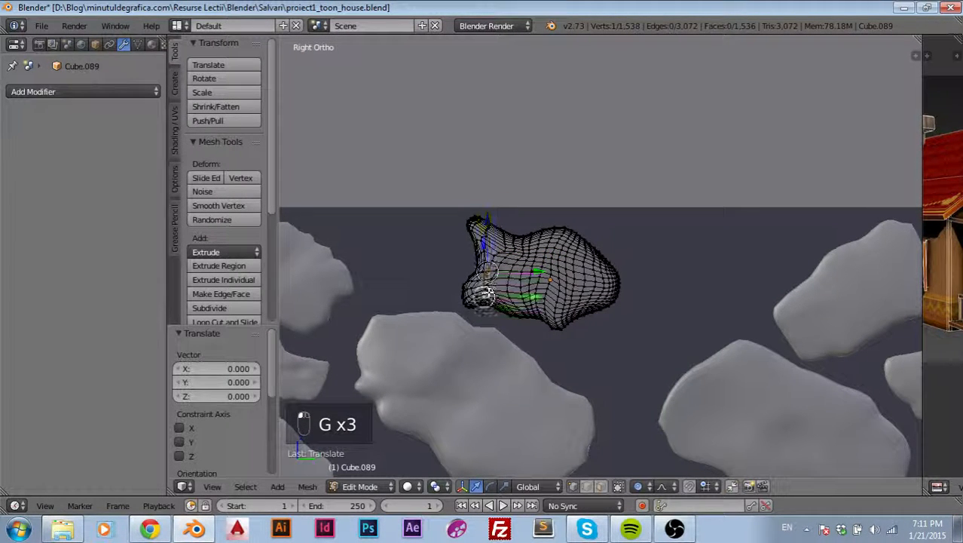
right_click(493, 277)
key("g")
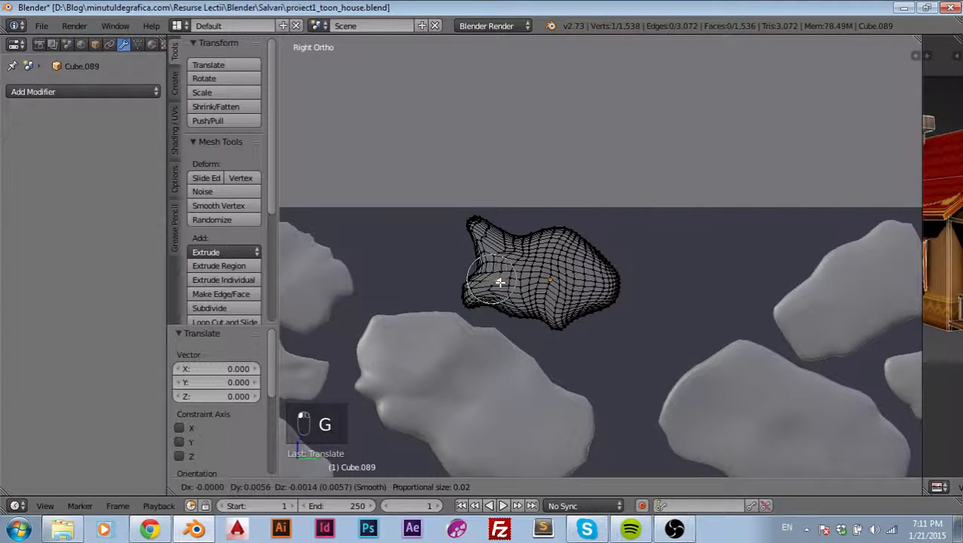
left_click(504, 282)
Step: Move two vertices on the stone's lower-left lobe inward, about 0.005 and 0.008 along Y, with proportional size 0.01
scroll(502, 277, "up", 7)
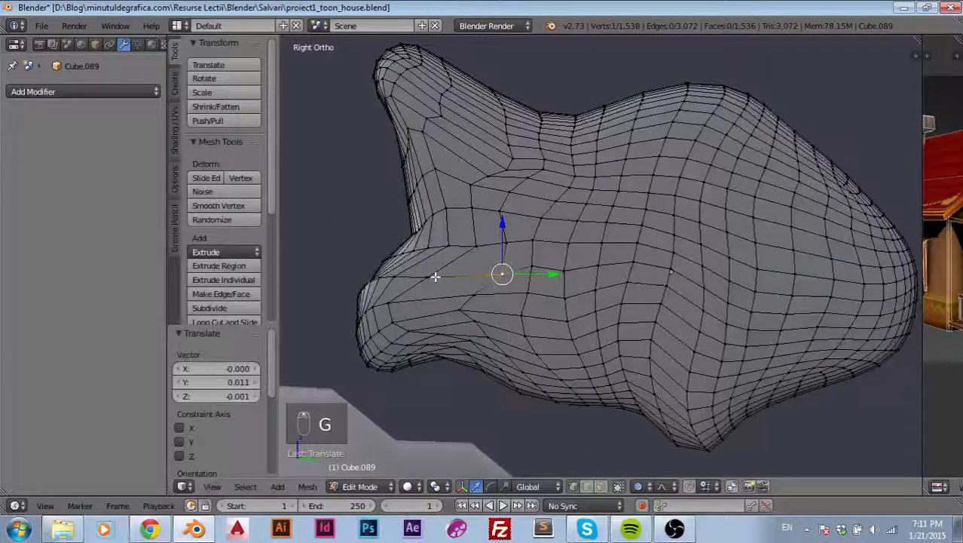
key("g")
scroll(426, 280, "up", 3)
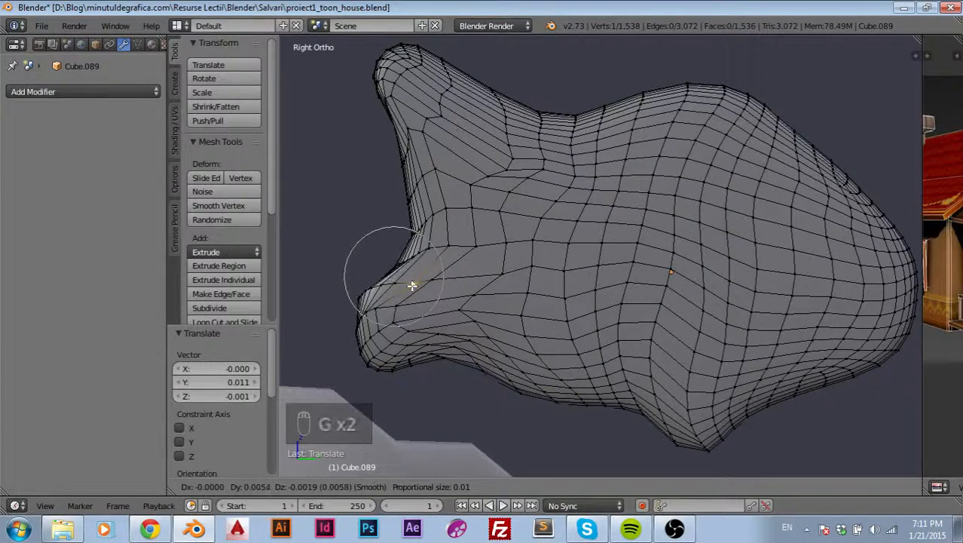
left_click(414, 283)
key("g")
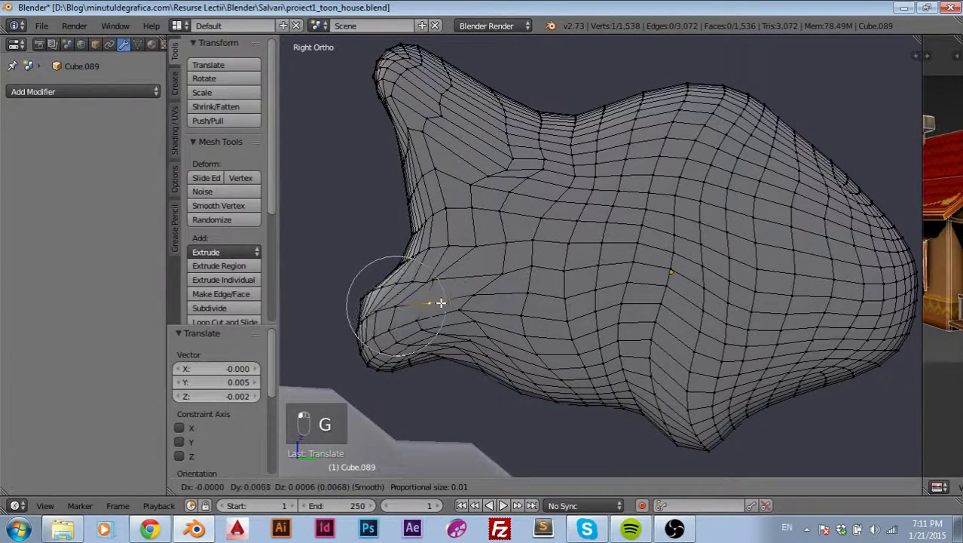
left_click(435, 294)
key("g")
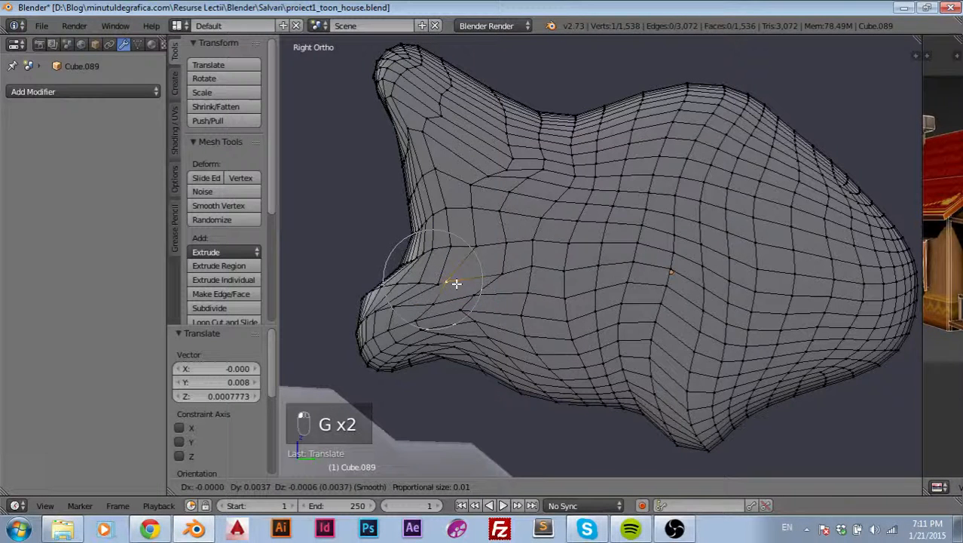
right_click(434, 283)
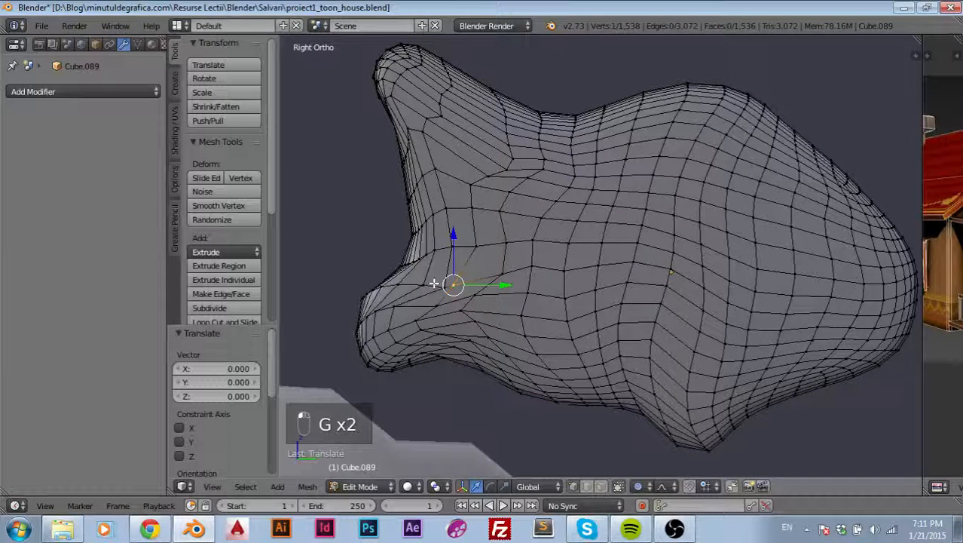
Step: Even out the mesh just above the lower-left lobe with vertex moves of about -0.005, 0.006 and -0.005 along Y
key("g")
left_click(425, 285)
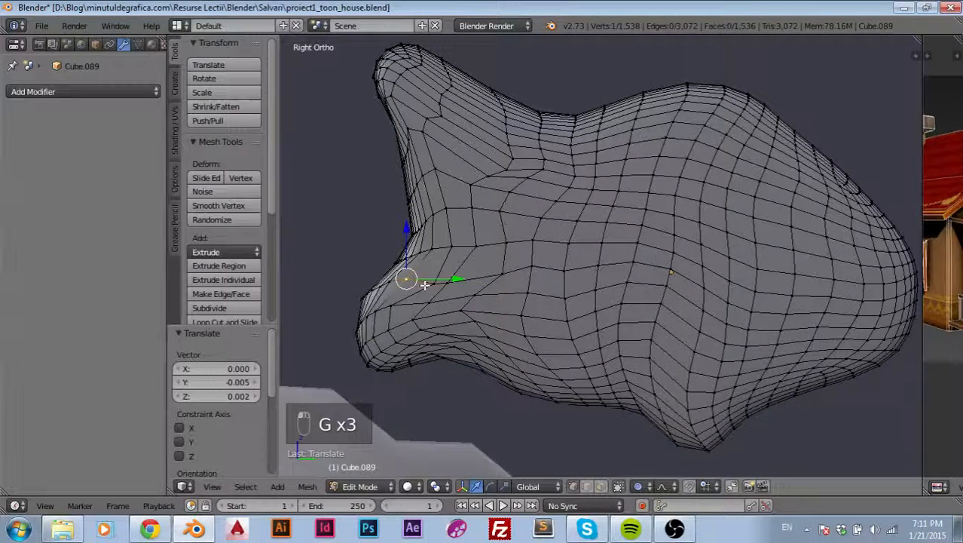
key("g")
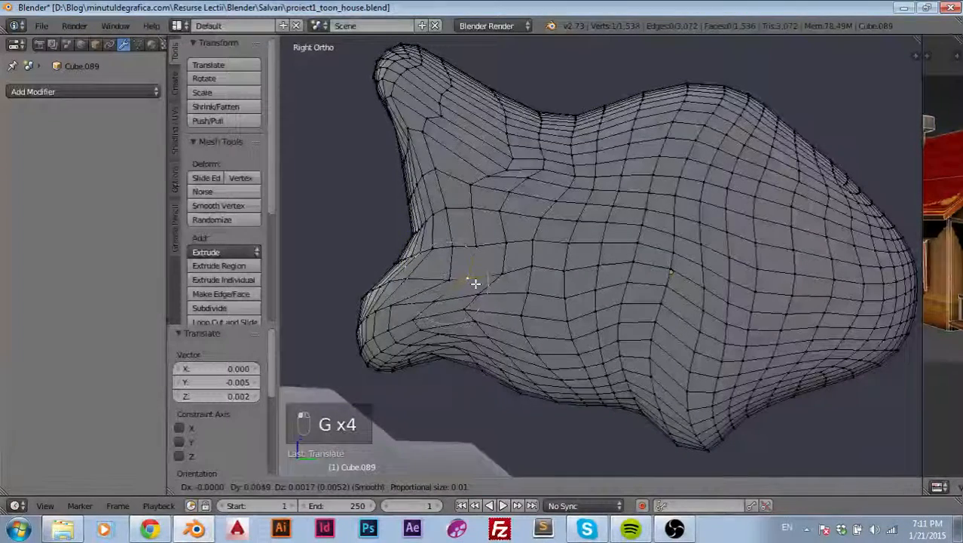
left_click(445, 282)
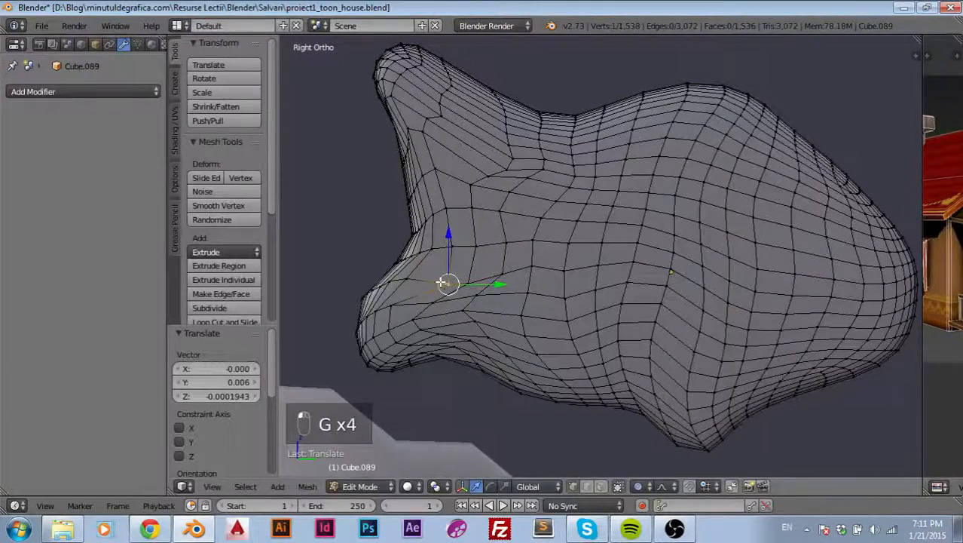
key("g")
left_click(428, 274)
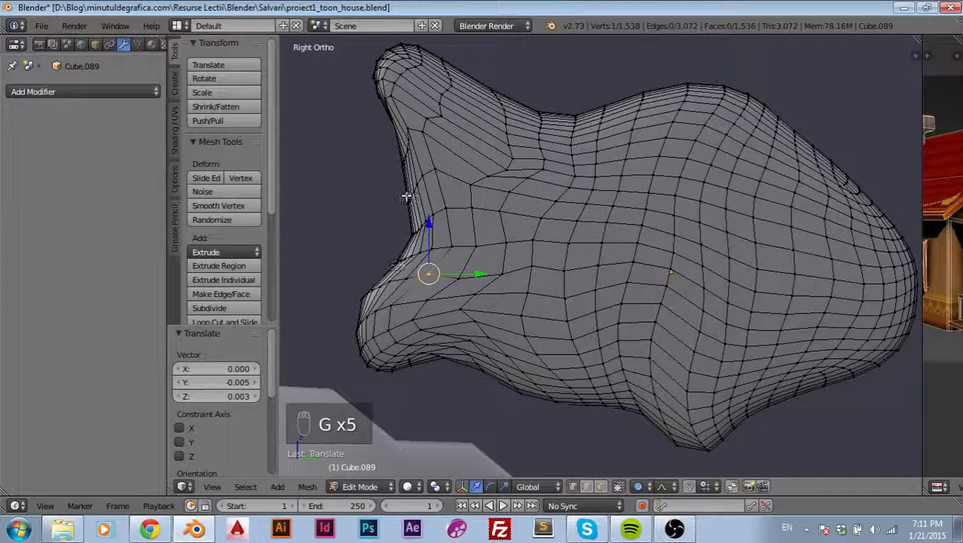
Step: Pull the left-edge vertices below the upper-left tip outward, about -0.004 and -0.006 along Y
right_click(385, 119)
key("g")
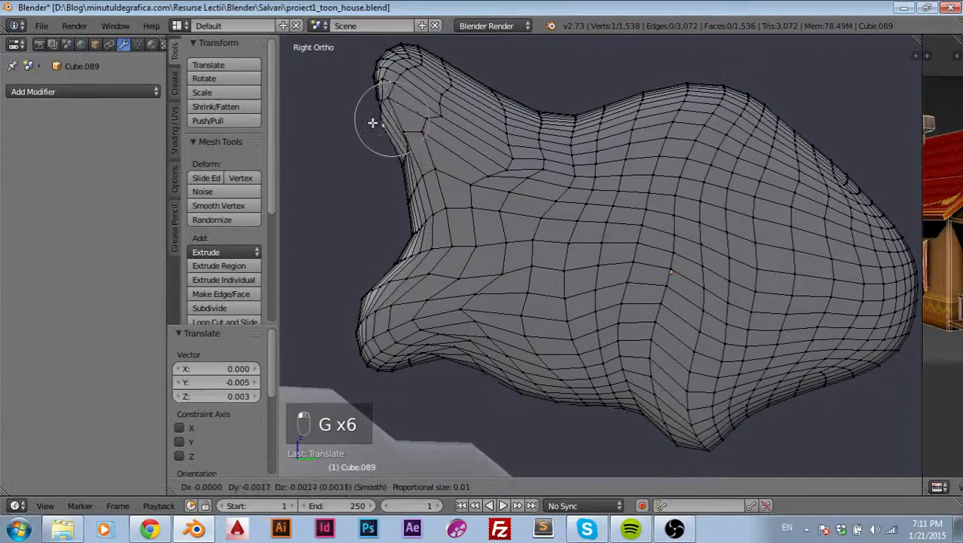
left_click(379, 136)
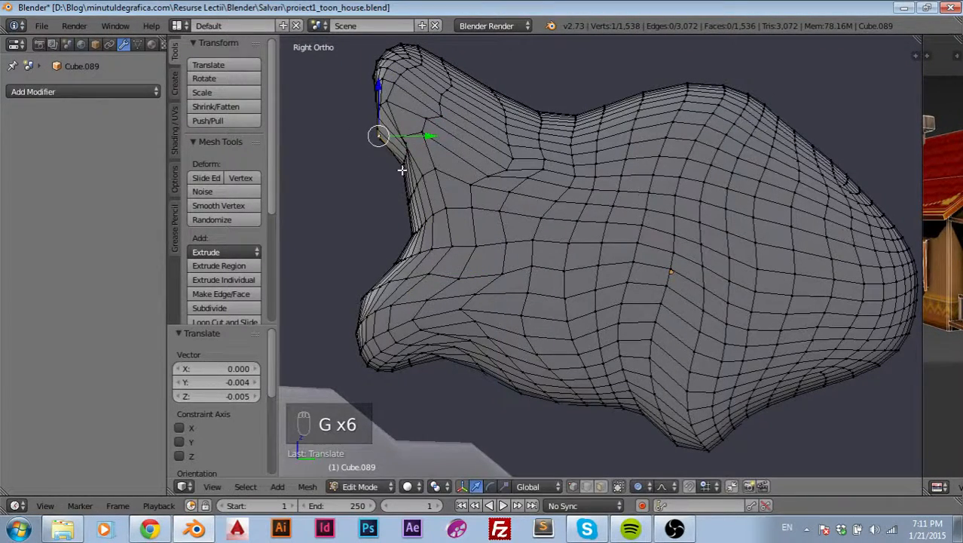
key("g")
left_click(404, 203)
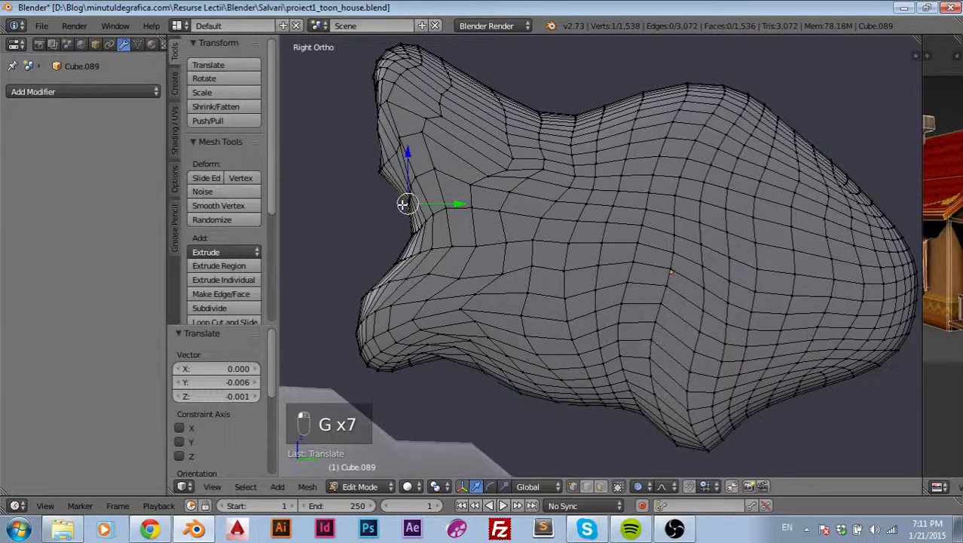
Step: Make the left notch shallower by pulling its edge vertices outward about -0.006, -0.003 and -0.005 along Y
key("g")
key("g")
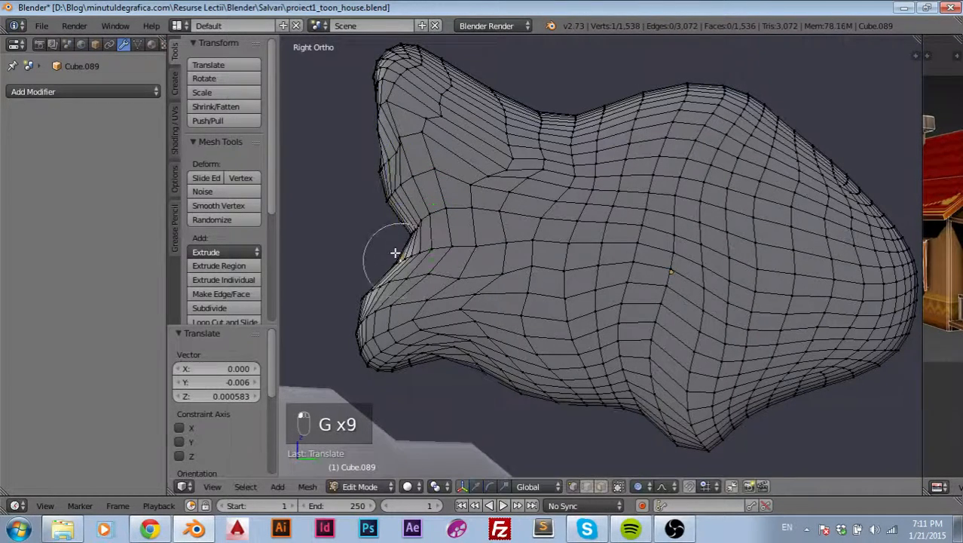
left_click(394, 251)
key("g")
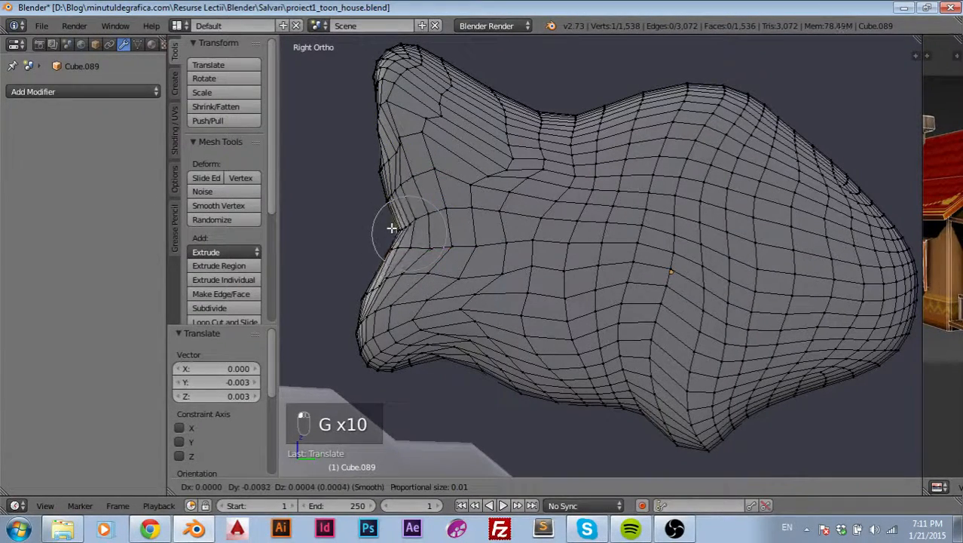
left_click(389, 228)
Step: Refine the upper-left tip with vertex moves of about -0.004, 0.004 and 0.002 along Y
key("g")
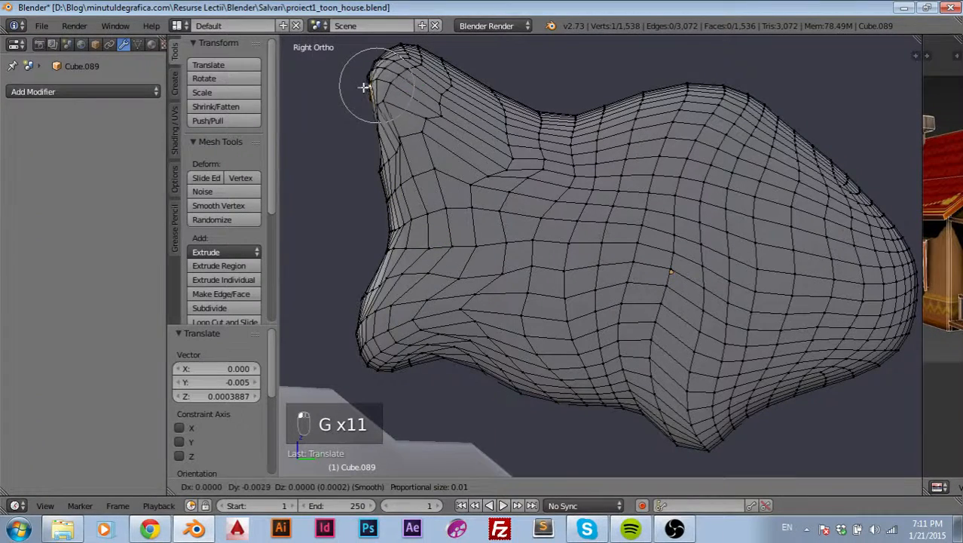
left_click(370, 89)
key("g")
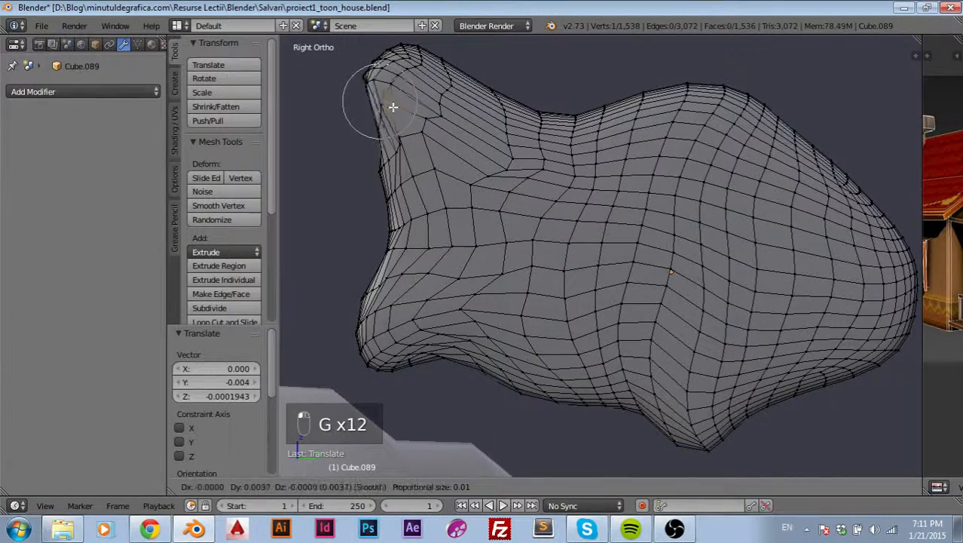
left_click(379, 94)
key("g")
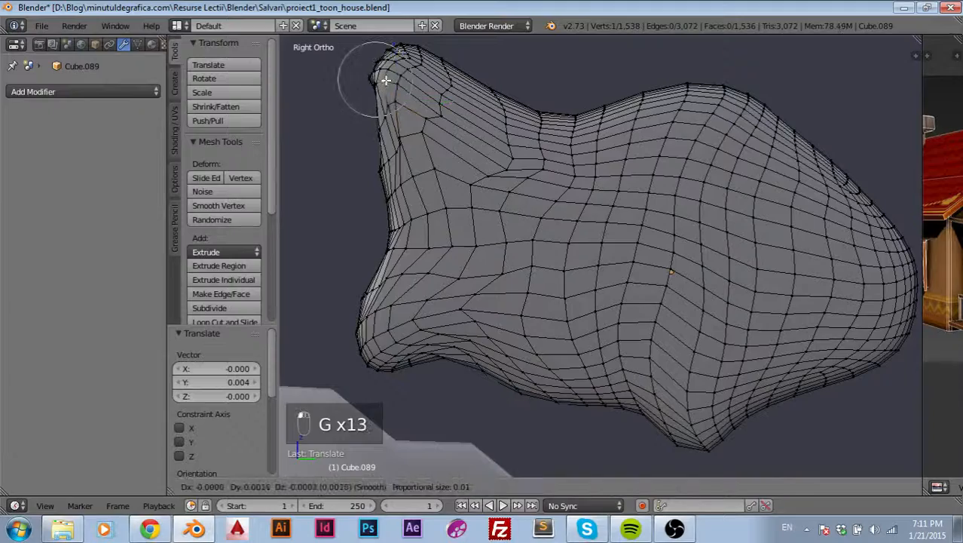
left_click(385, 79)
Step: Smooth the bump under the upper-left tip by shifting its edge vertex slightly inward with a wider proportional influence
scroll(375, 123, "up", 2)
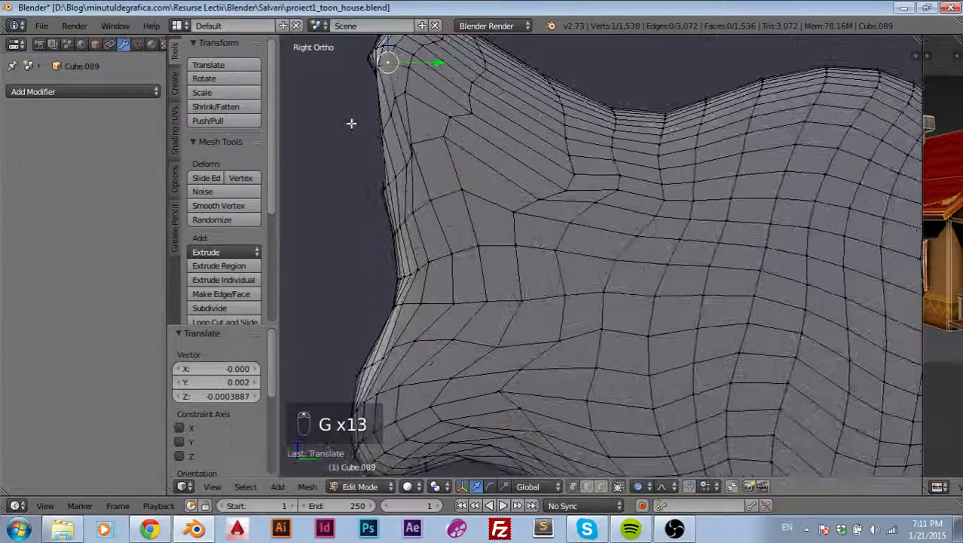
middle_click_drag(358, 128, 481, 262, "shift")
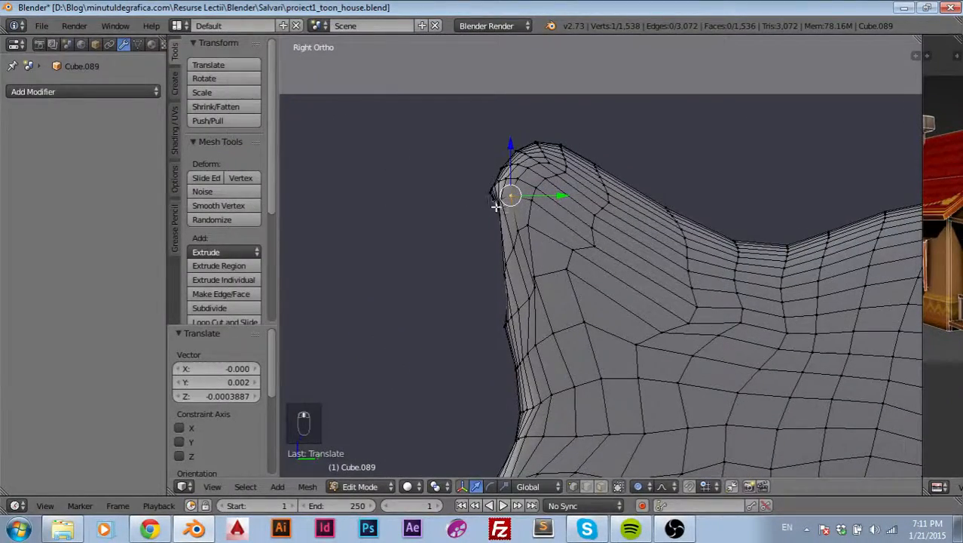
key("g")
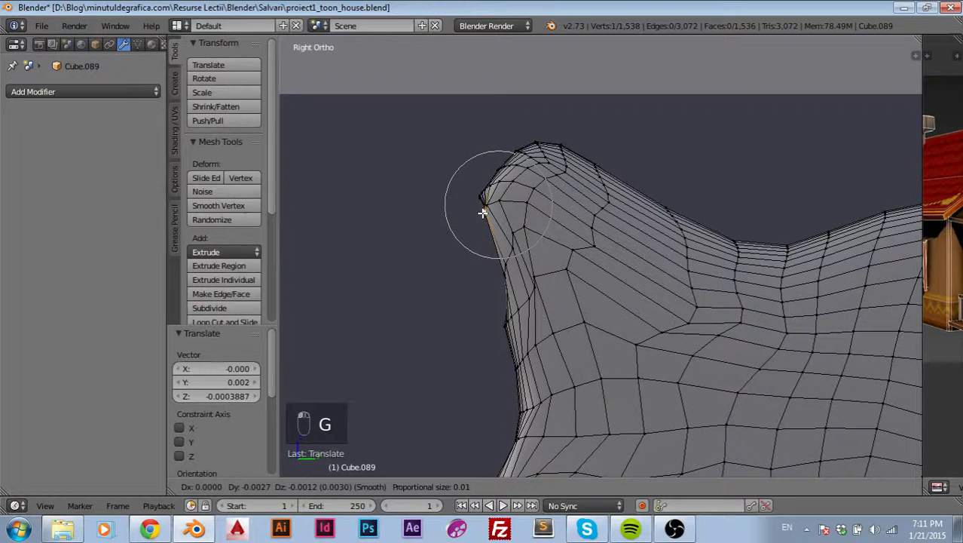
scroll(486, 213, "down", 10)
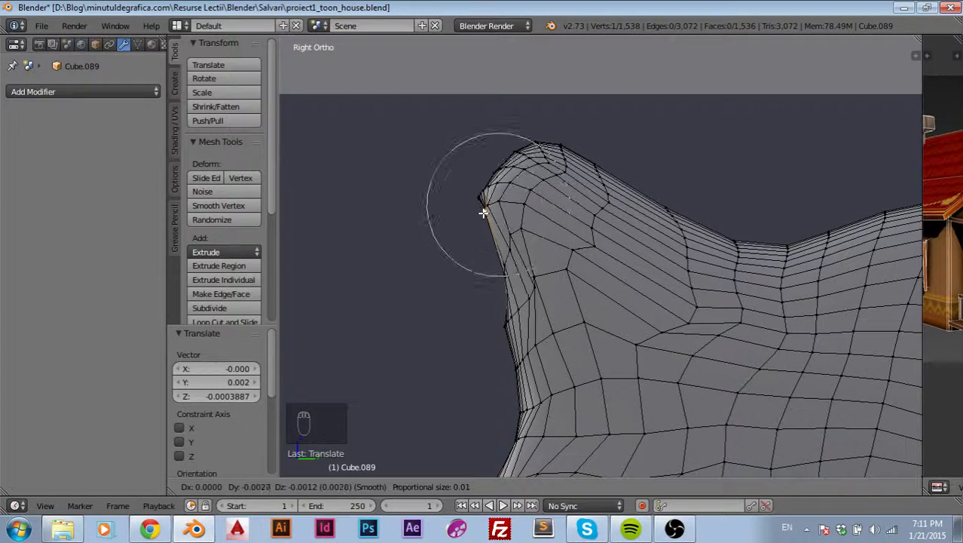
left_click(505, 210)
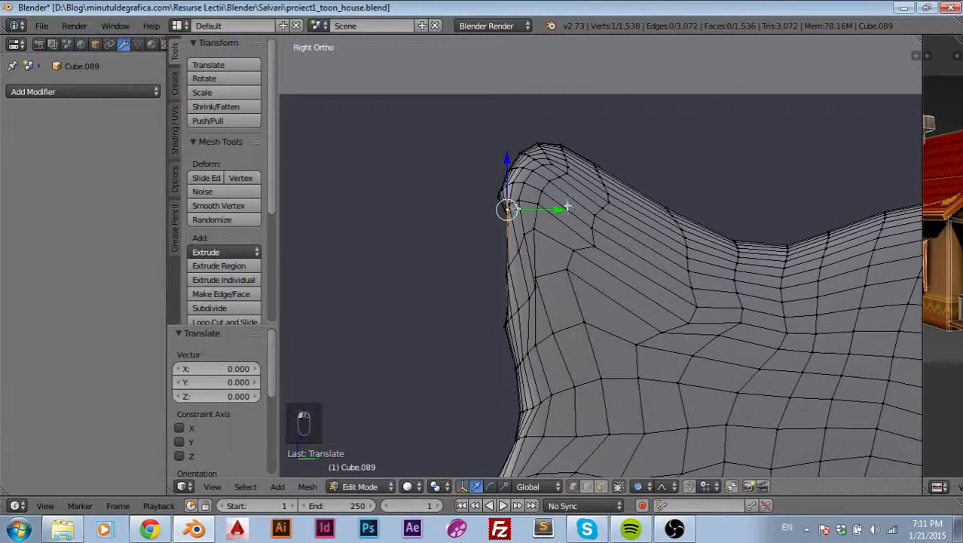
Step: Finish editing the mesh and move the stone about -0.062 along Y and 0.010 along Z
middle_click_drag(738, 295, 523, 155, "shift")
scroll(563, 221, "down", 3)
middle_click_drag(748, 330, 659, 282, "shift")
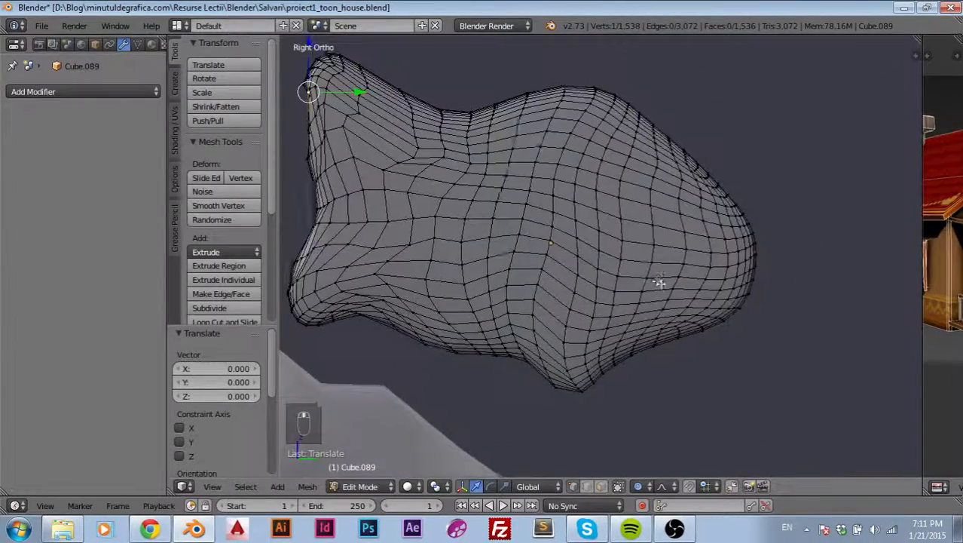
key("Tab")
scroll(664, 285, "down", 10)
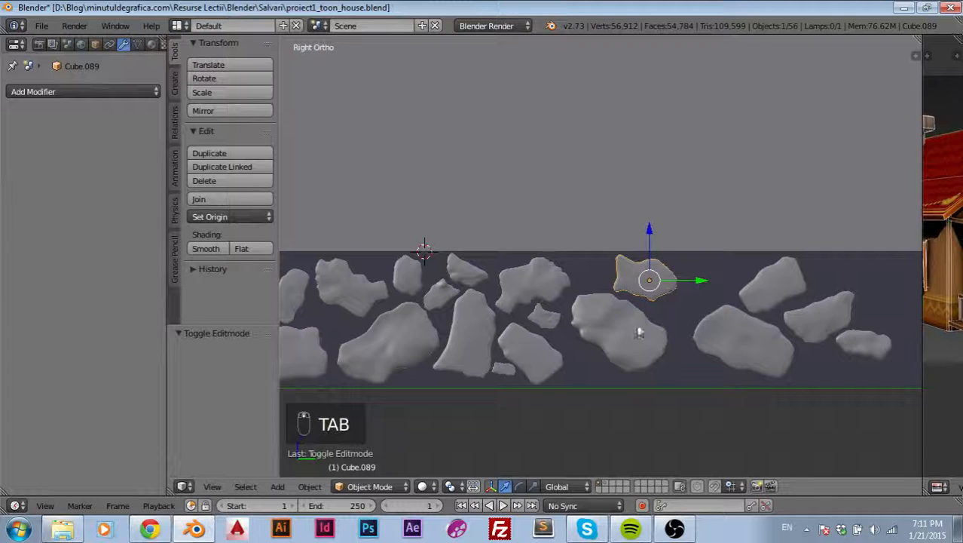
middle_click_drag(638, 332, 662, 275, "shift")
key("g")
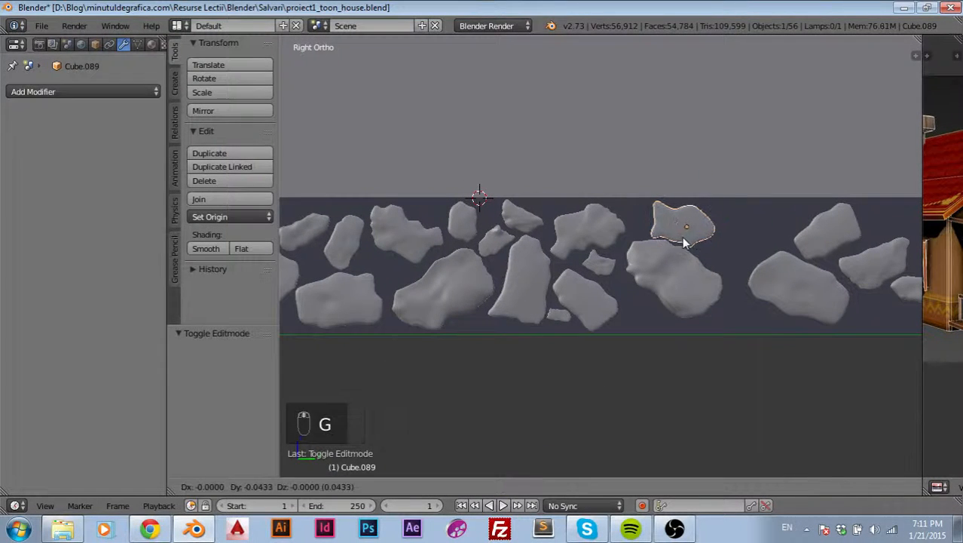
left_click(681, 240)
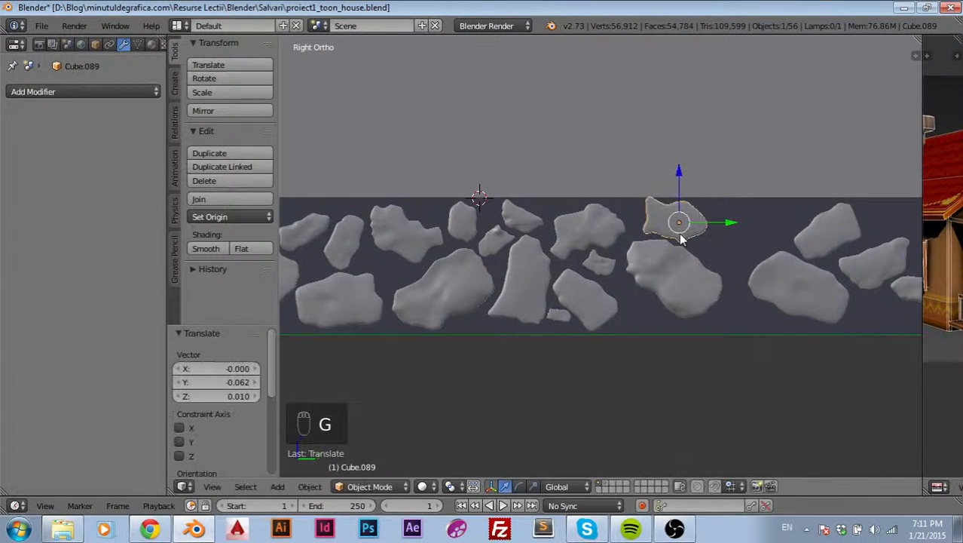
Step: Scale the stone to about 0.698 along Z and move it about -0.044 along Y and 0.007 along Z
scroll(700, 208, "up", 4)
key("s")
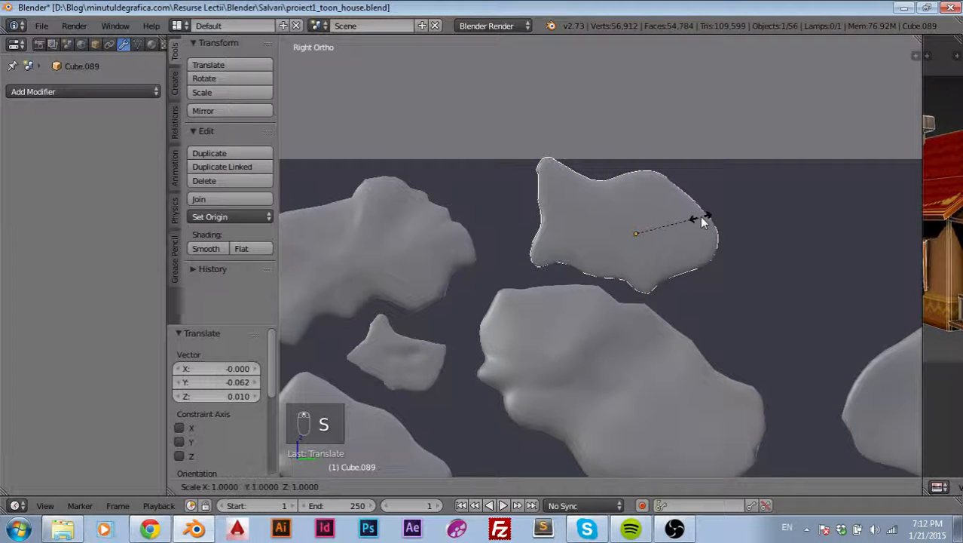
key("z")
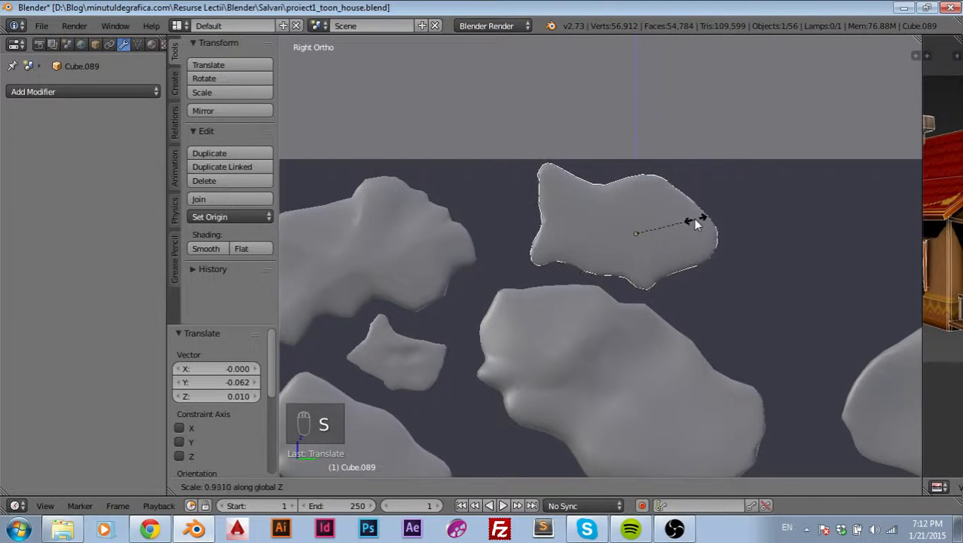
left_click(680, 218)
key("g")
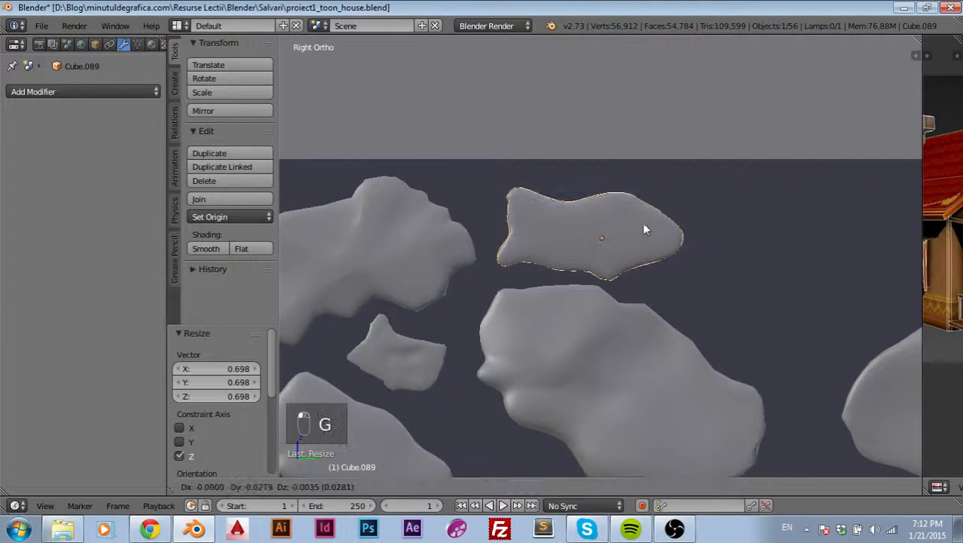
left_click(626, 212)
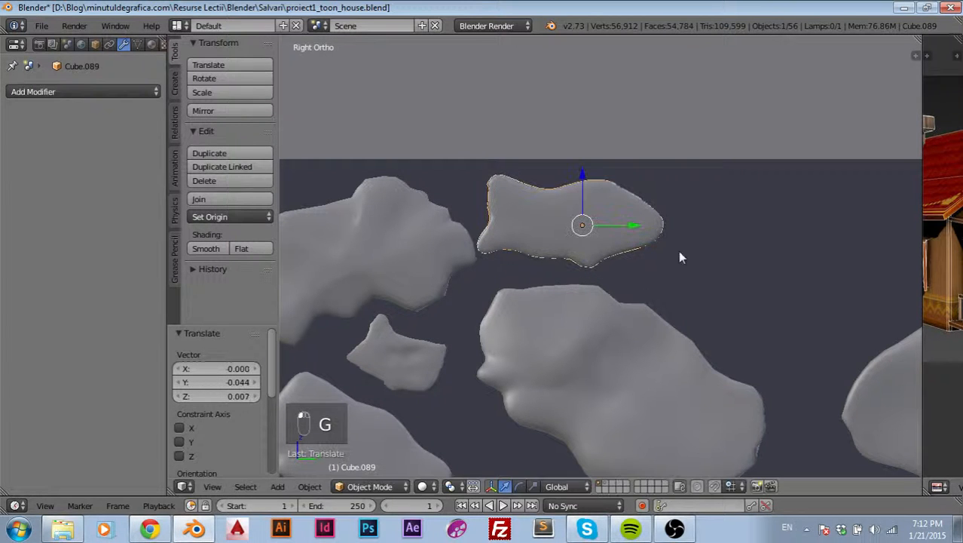
Step: Rotate the flattened stone above the large notched stone by about -18.4°
key("r")
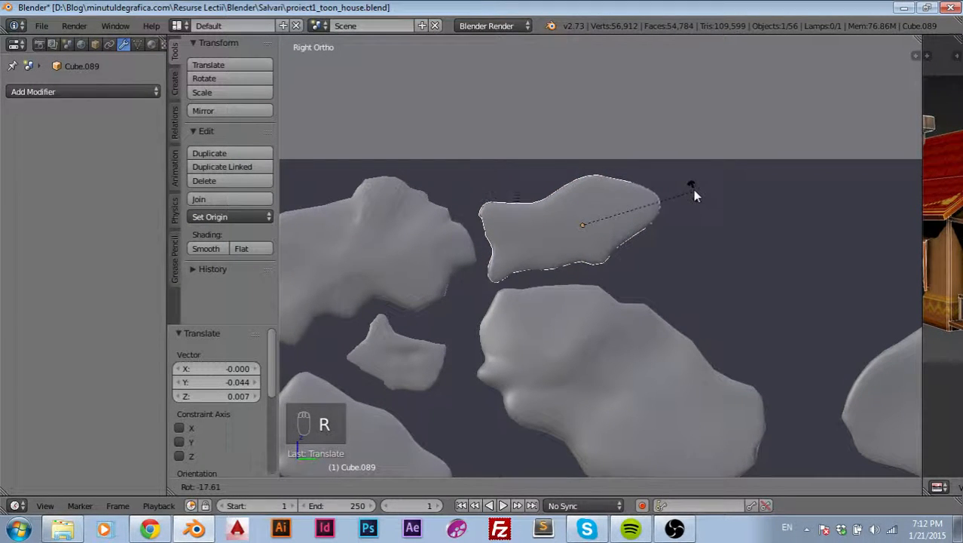
left_click(692, 192)
scroll(755, 279, "down", 3)
scroll(716, 290, "up", 2)
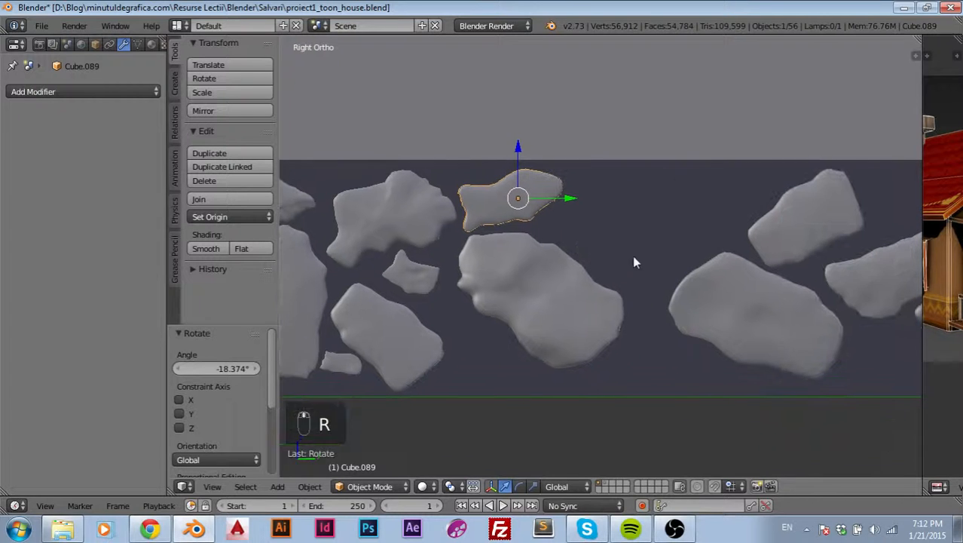
Step: Move the upper stone beyond the gap about -0.431 along Y and -0.170 along Z, below the large notched stone, and rotate it about 205.9°
right_click(790, 239)
key("g")
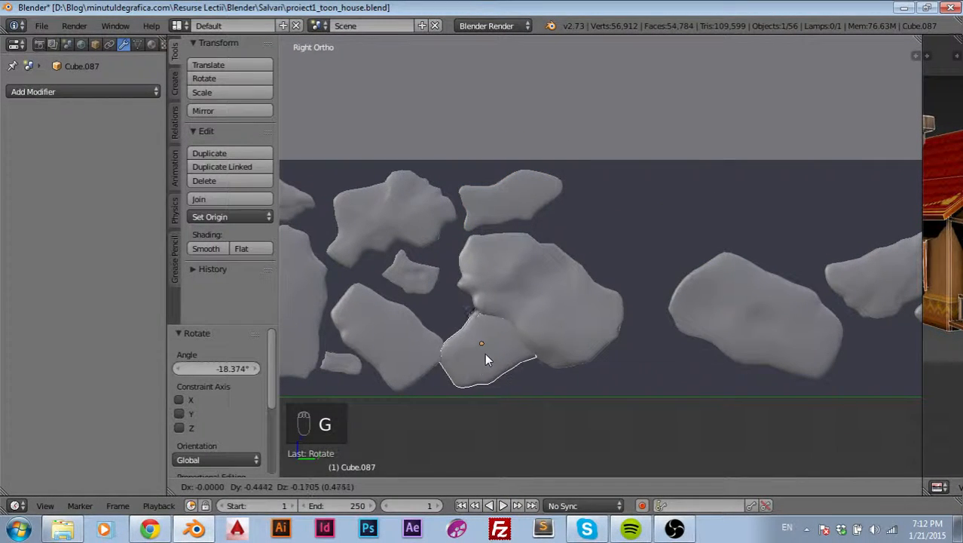
left_click(486, 353)
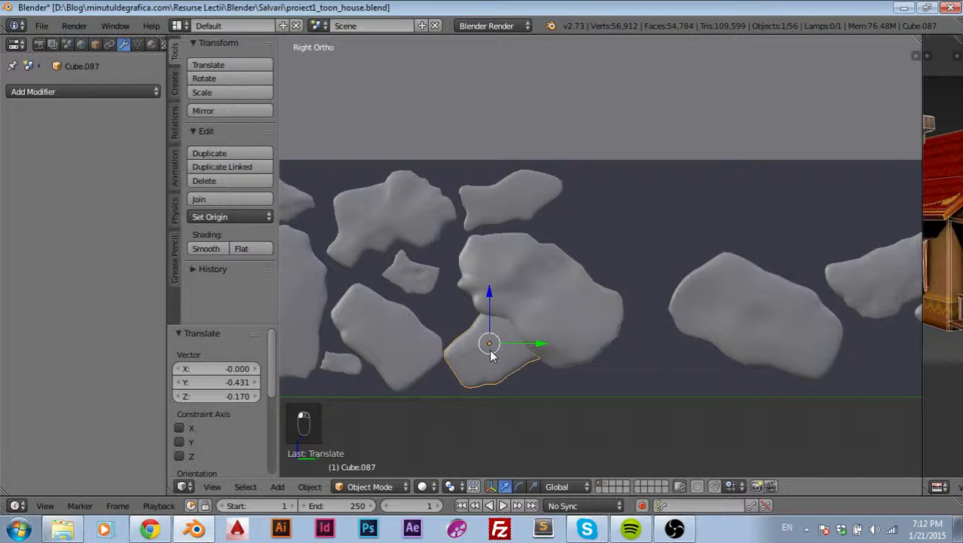
key("r")
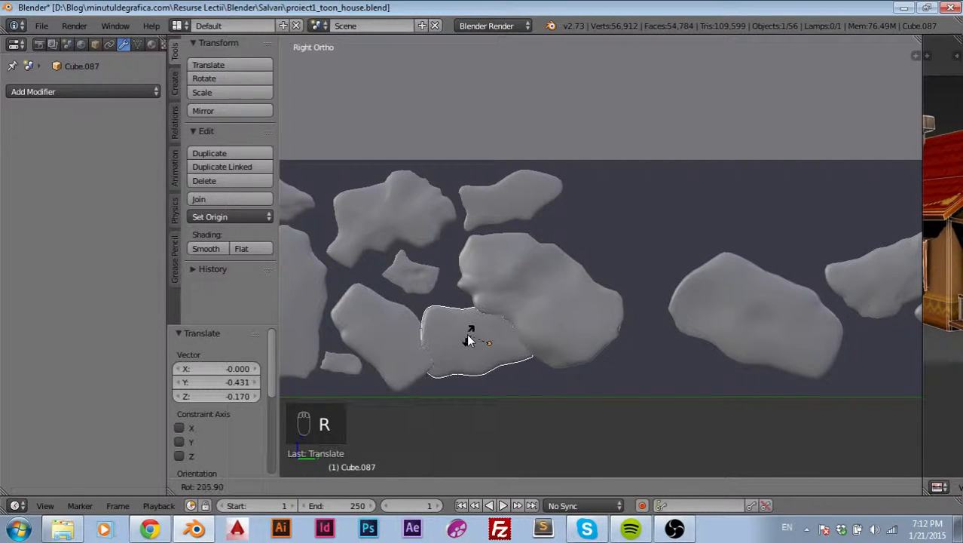
left_click(470, 339)
Step: Scale the stone below the notched one uniformly to about 0.666 and move it about 0.001 along Y and -0.022 along Z
key("s")
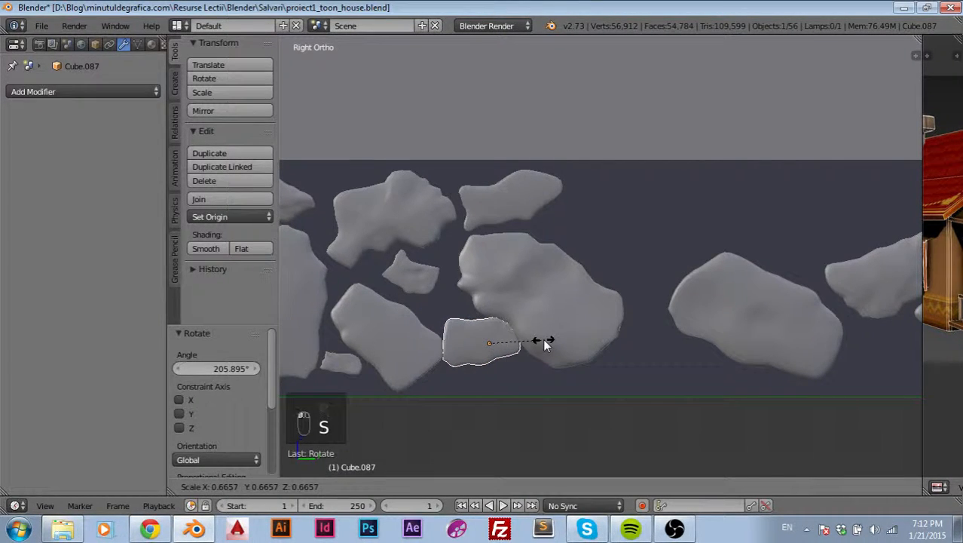
left_click(543, 338)
key("g")
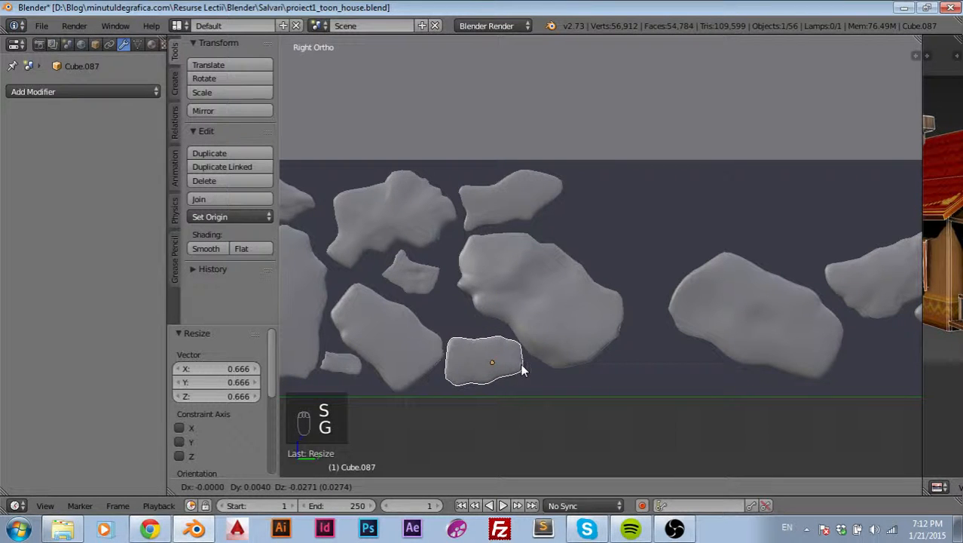
left_click(521, 363)
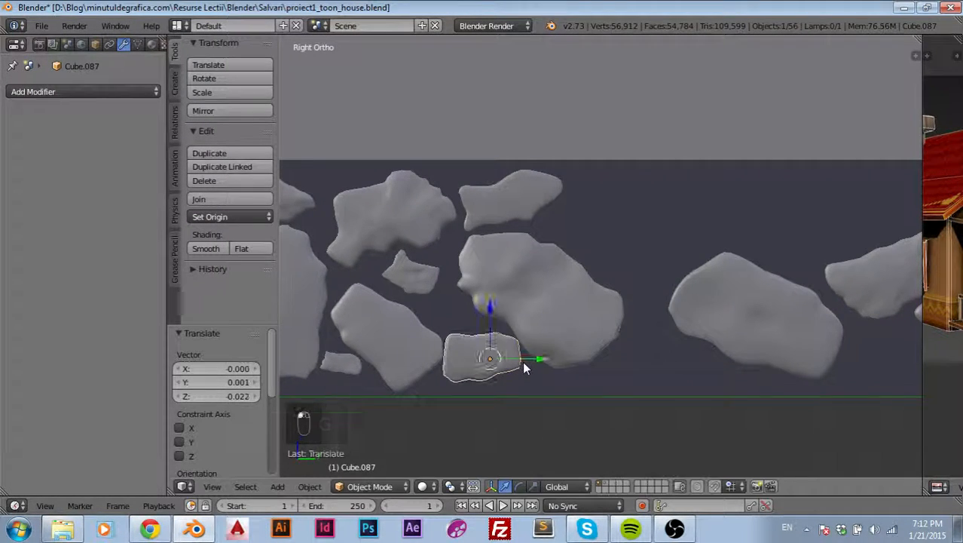
Step: Scale the small stone to about 0.641 along Y and 1.619 along Z, and move it about 0.005 along Y and -0.004 along Z
scroll(521, 363, "up", 2)
key("s")
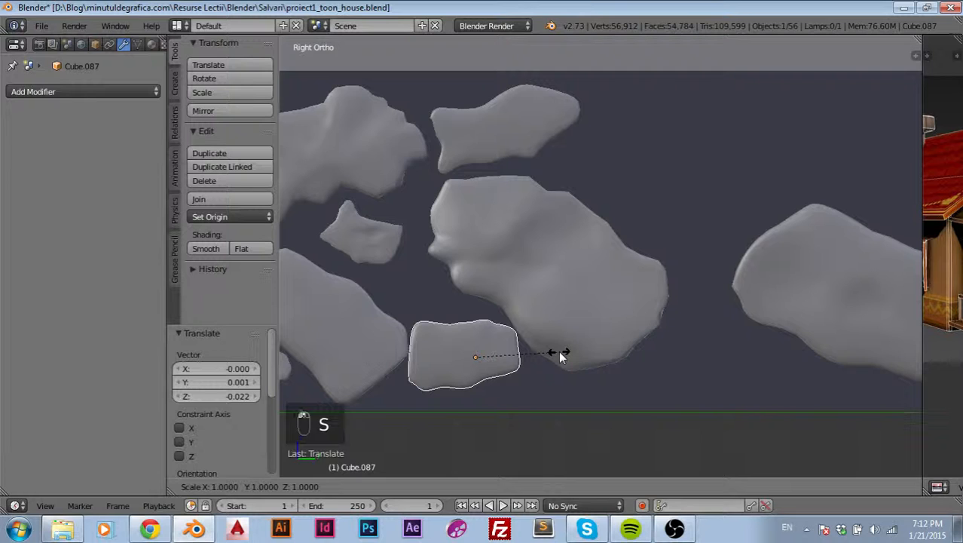
key("y")
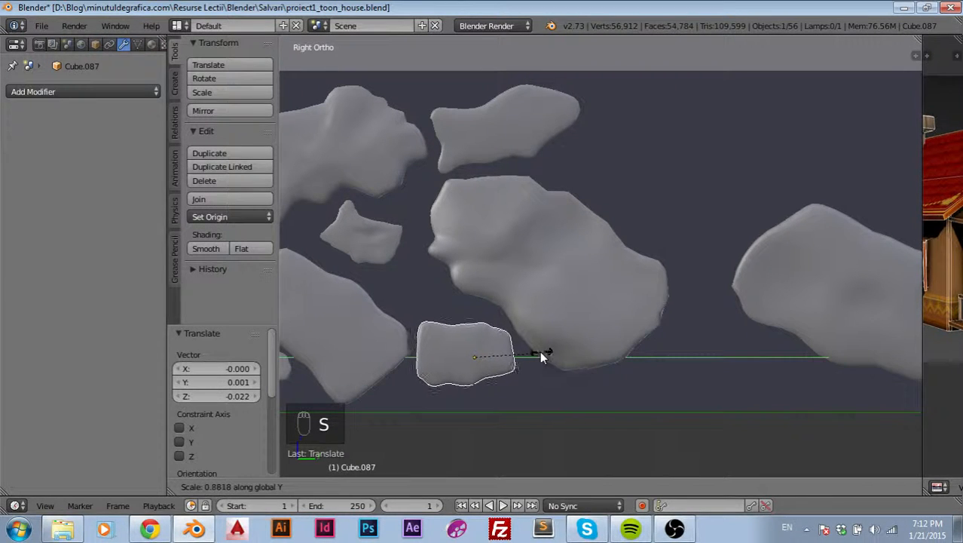
left_click(528, 349)
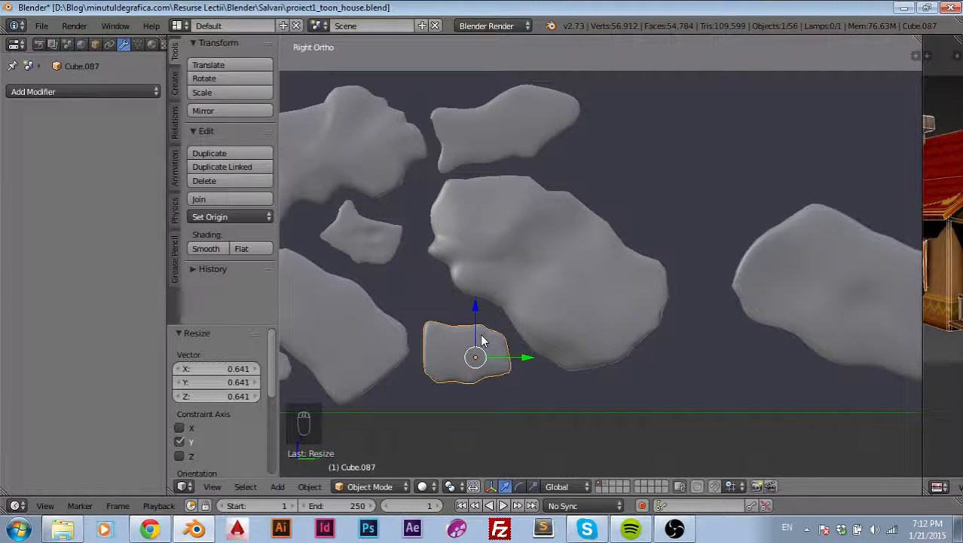
key("s")
key("z")
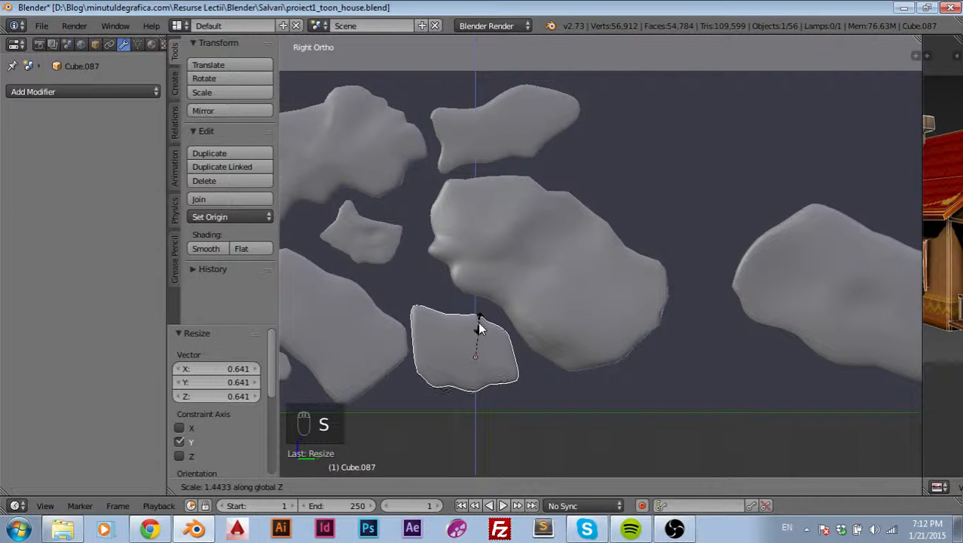
left_click(477, 324)
key("g")
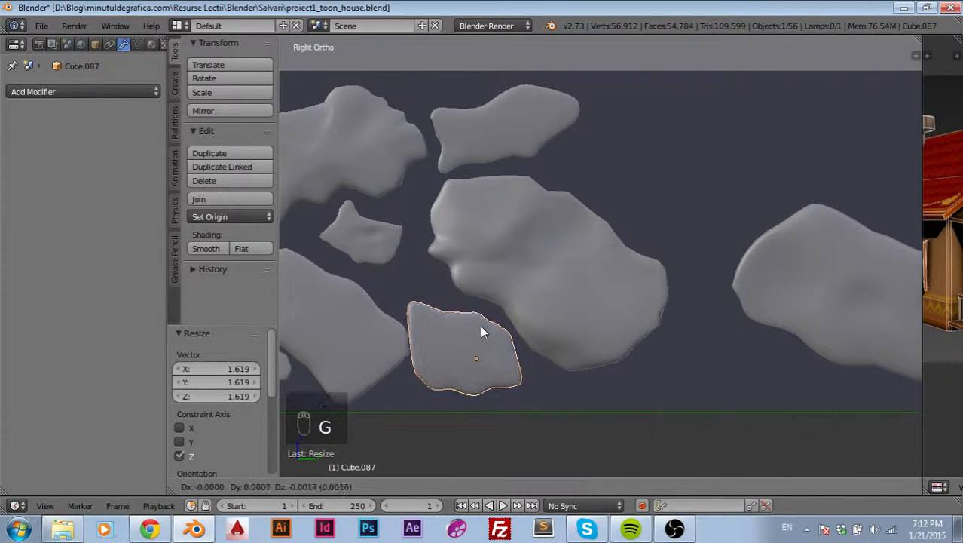
left_click(485, 334)
Step: Move the large oval stone about -0.153 along Y and 0.118 along Z, to the upper part of the gap beside the notched stone
scroll(528, 362, "down", 2)
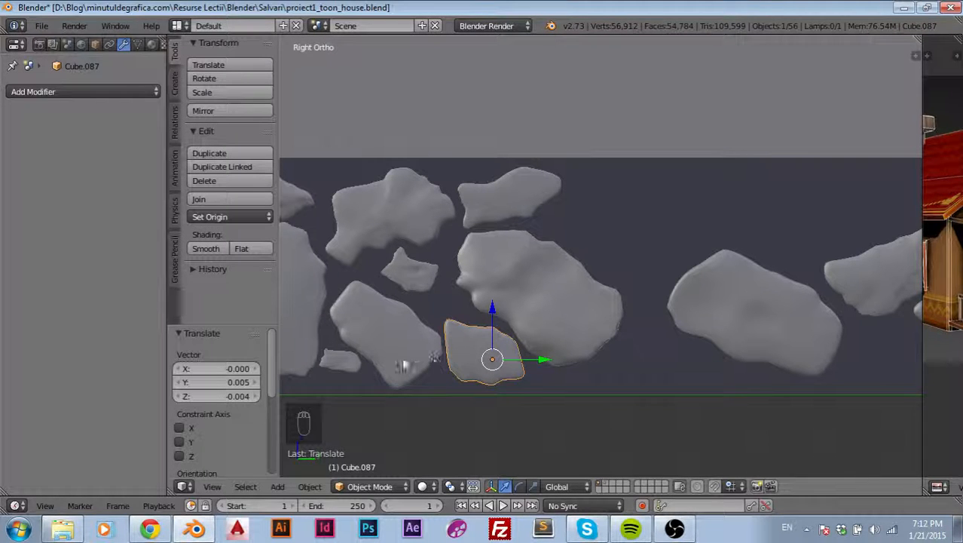
middle_click_drag(695, 381, 599, 368, "shift")
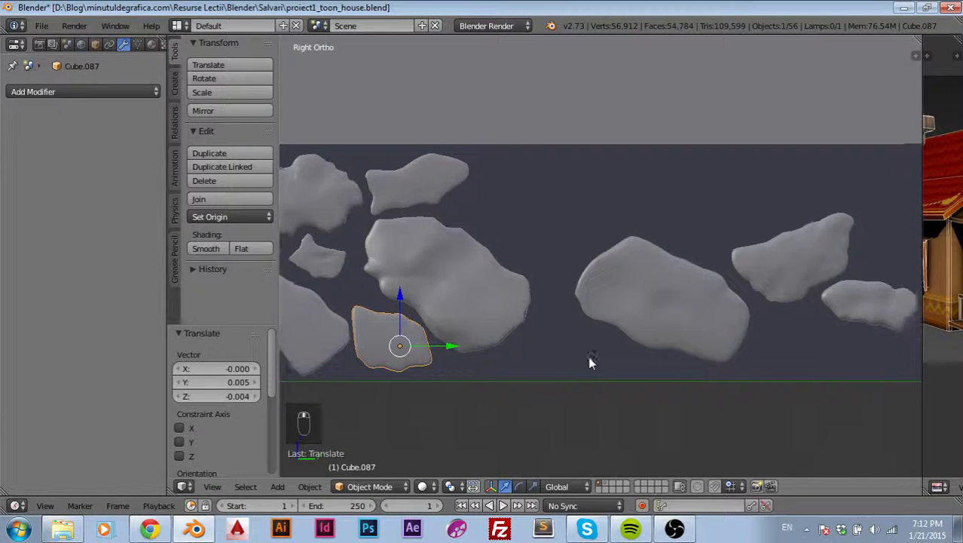
right_click(670, 312)
key("g")
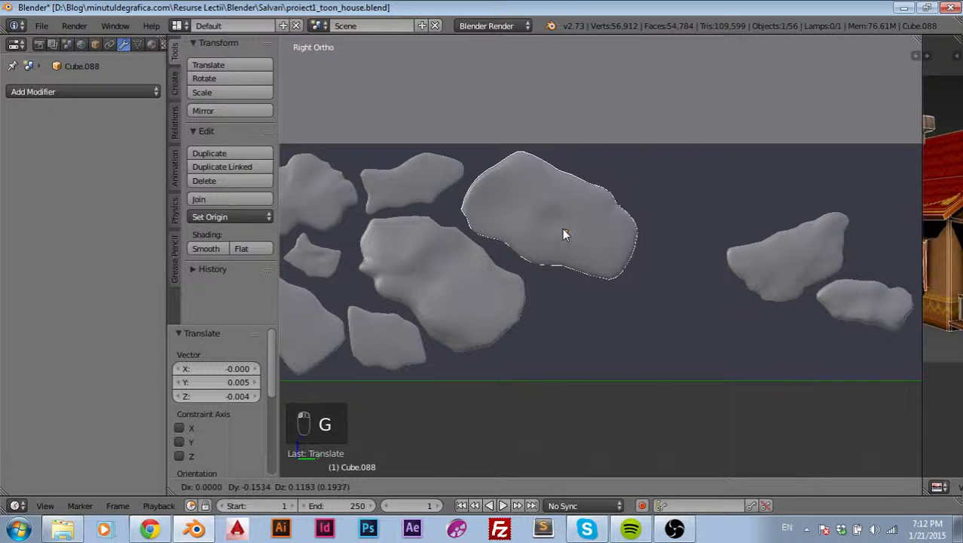
left_click(562, 229)
Step: Rotate the large oval stone by about 45.8° and again by about 117°, and move it about -0.045 along Y and 0.037 along Z
scroll(560, 314, "down", 3)
middle_click_drag(513, 340, 721, 315, "shift")
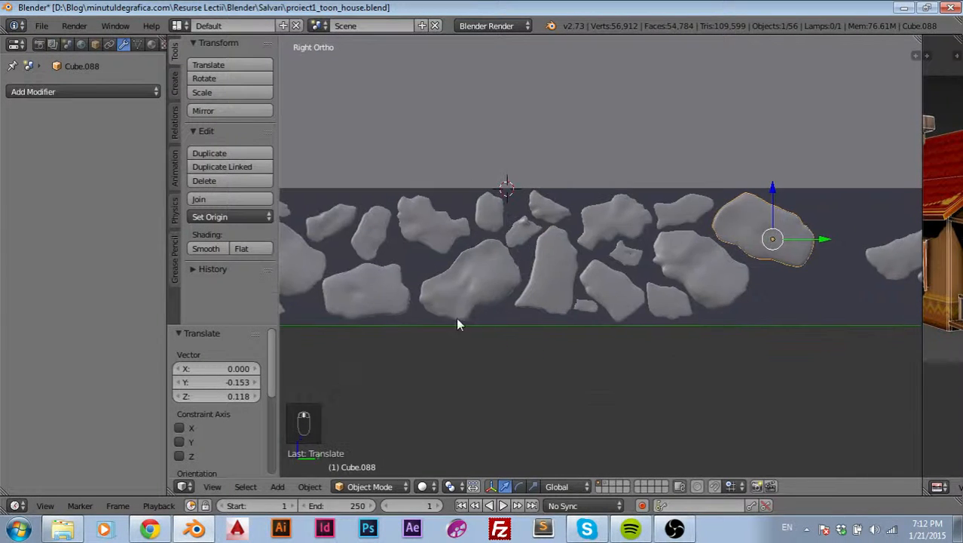
scroll(371, 313, "down", 3)
middle_click_drag(407, 327, 501, 343, "shift")
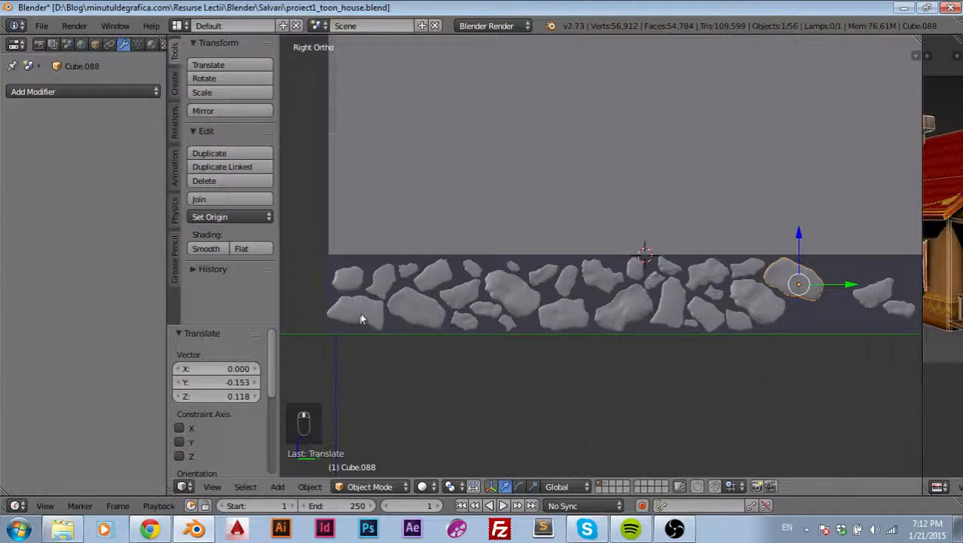
middle_click_drag(756, 324, 548, 328, "shift")
scroll(547, 328, "up", 5)
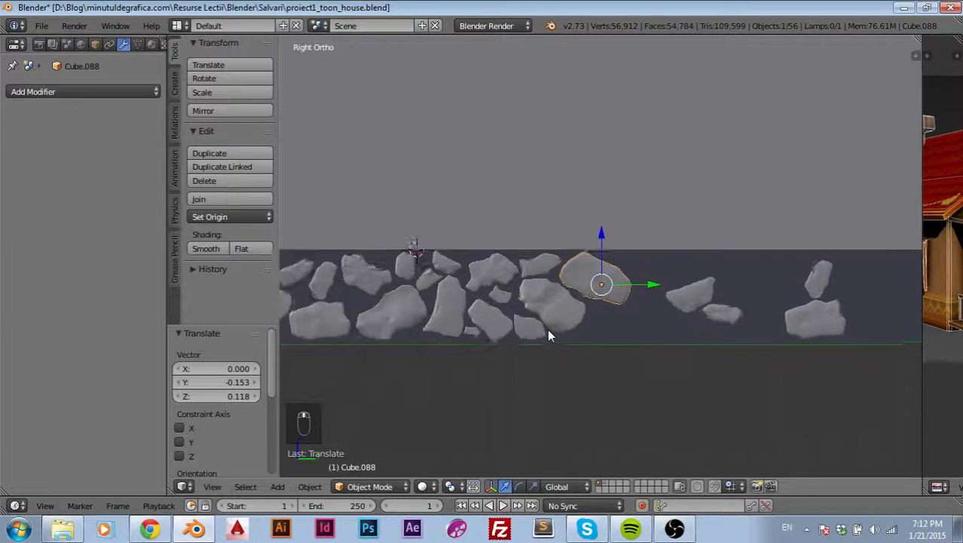
key("r")
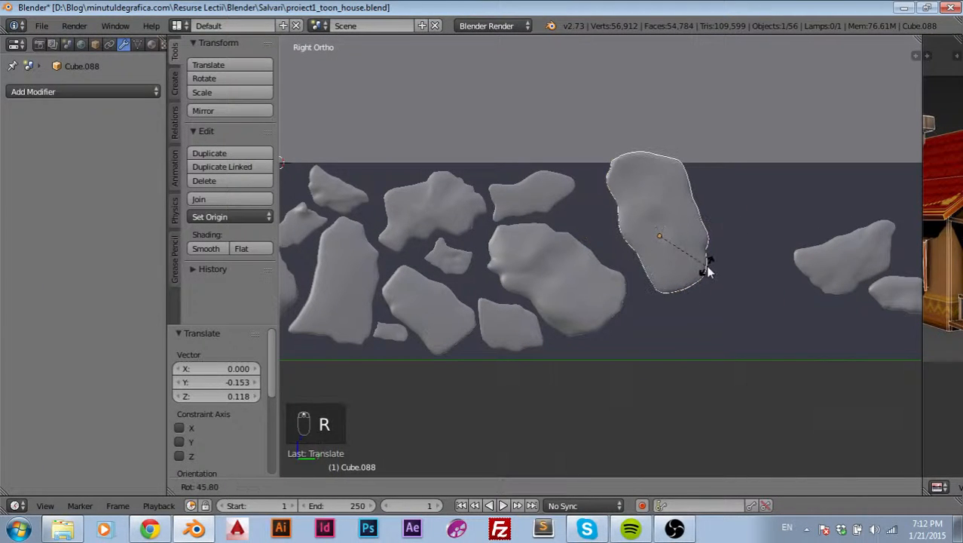
left_click(708, 265)
key("r")
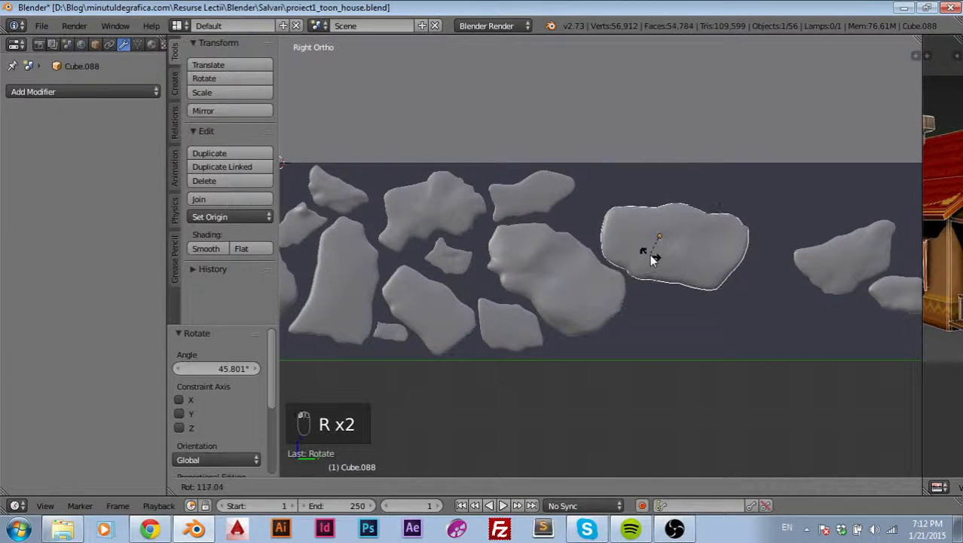
left_click(650, 254)
key("g")
left_click(666, 240)
Step: Move the wedge-shaped stone about -0.259 along Y and -0.068 along Z, into the gap beneath the large oval stone
scroll(676, 302, "down", 5)
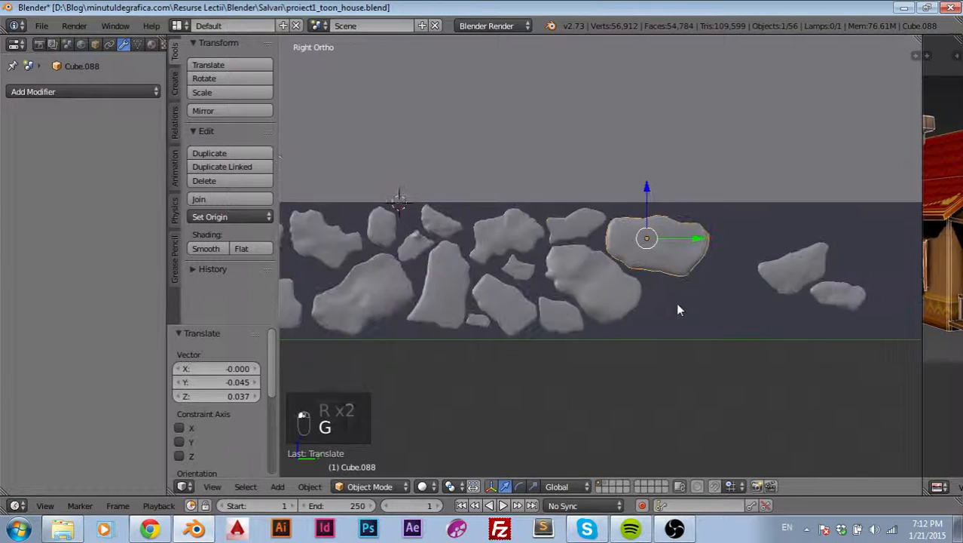
scroll(681, 325, "down", 1)
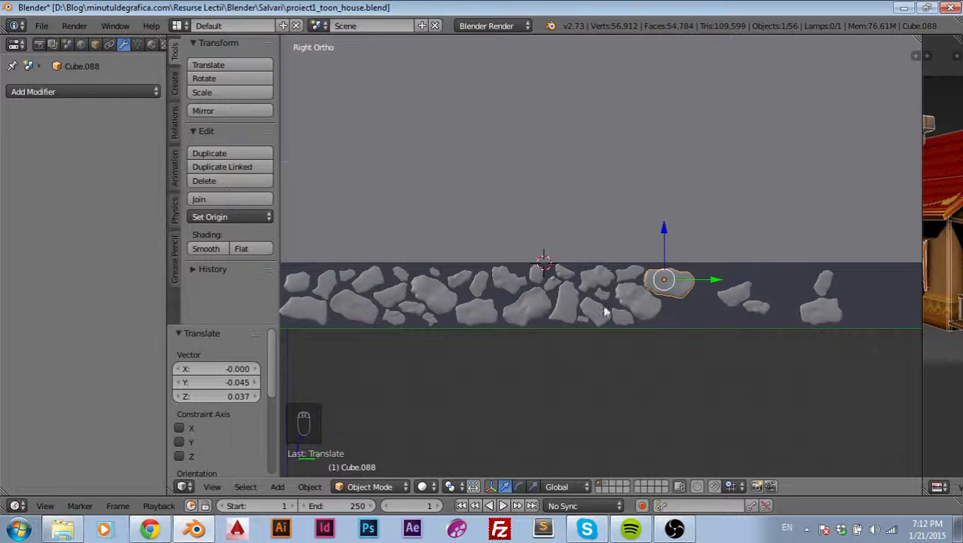
right_click(738, 298)
key("g")
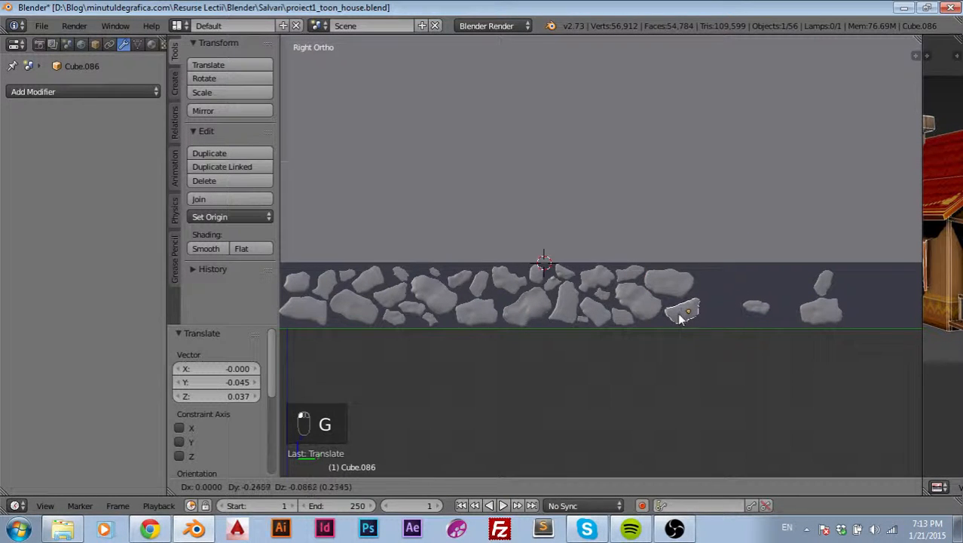
left_click(681, 311)
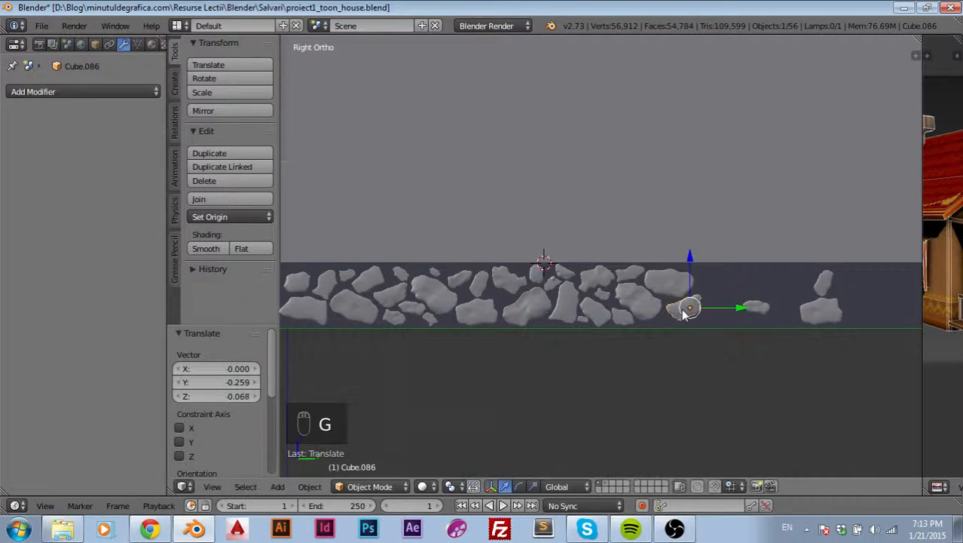
Step: Edit the large oval stone's mesh and nudge two lower-right vertices, the second about -0.005 along Y and 0.006 along Z
scroll(681, 308, "up", 6)
right_click(665, 238)
key("Tab")
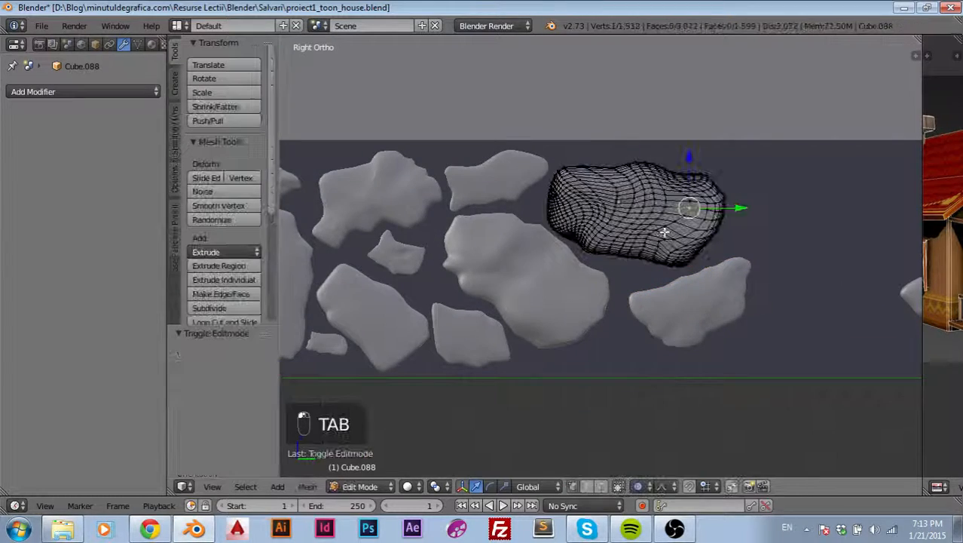
scroll(664, 238, "up", 4)
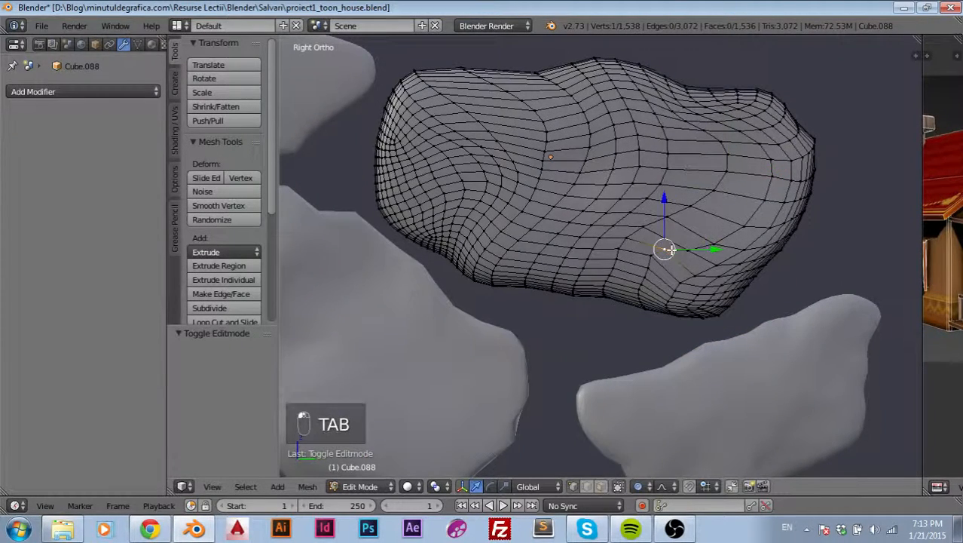
key("g")
left_click(668, 244)
right_click(724, 221)
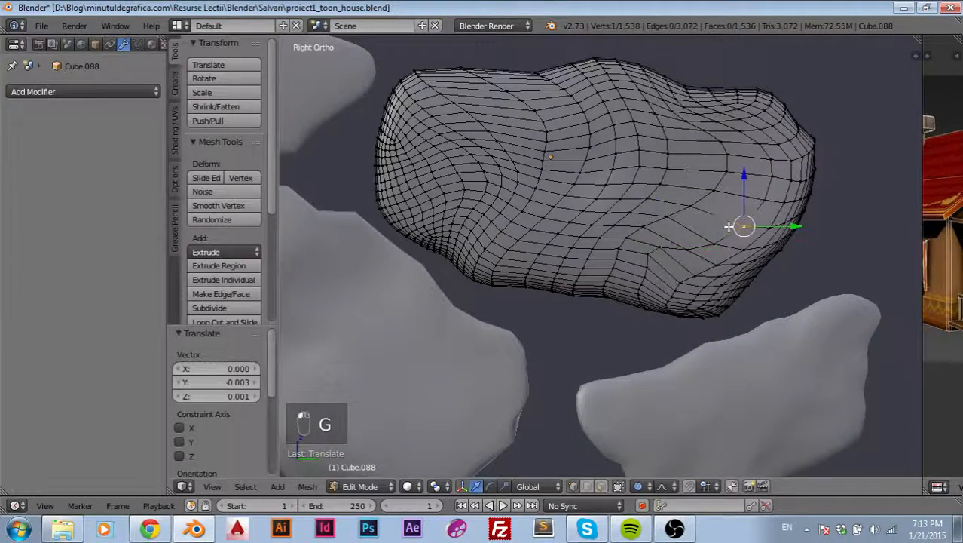
key("g")
left_click(714, 220)
Step: Raise the stone's lower-right area about 0.022 along Z, using a proportional editing size of about 0.08
right_click(712, 241)
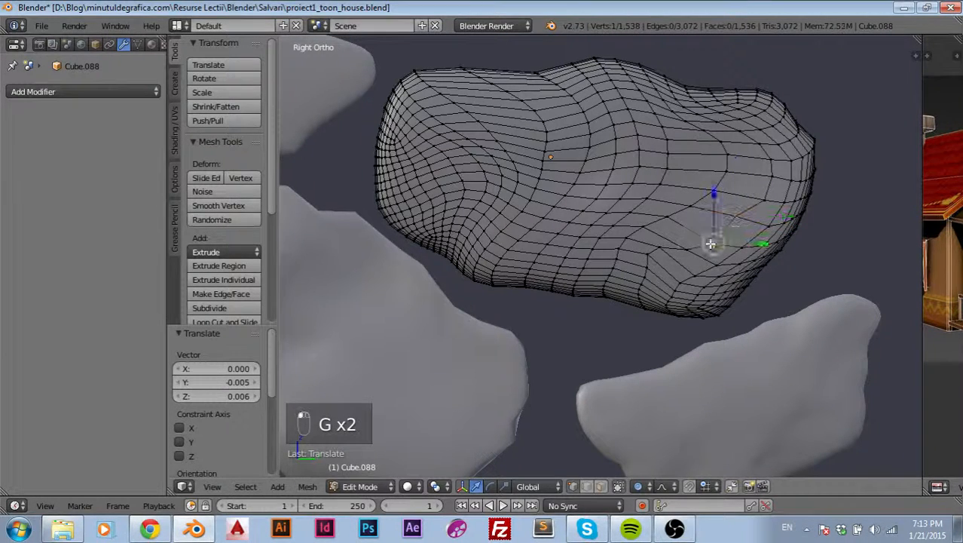
key("g")
scroll(697, 222, "down", 15)
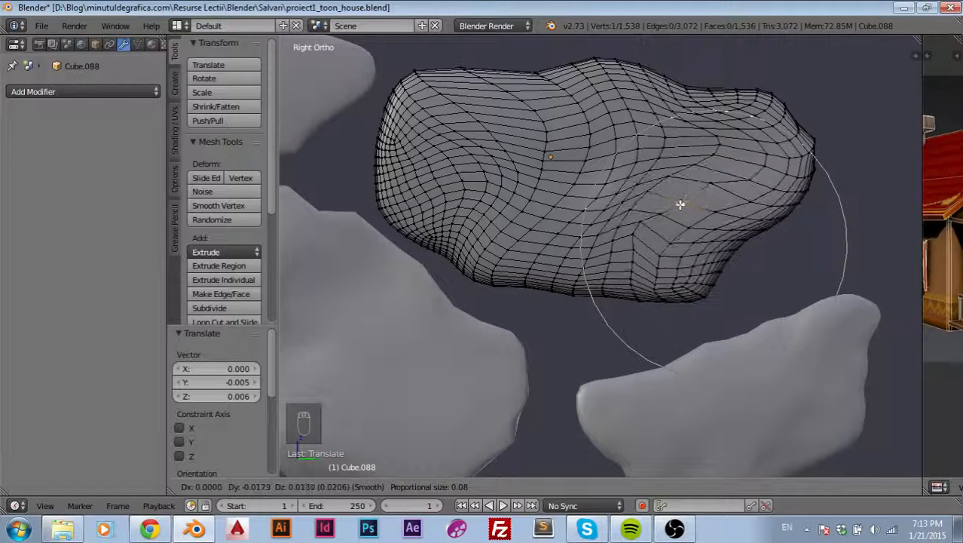
left_click(712, 205)
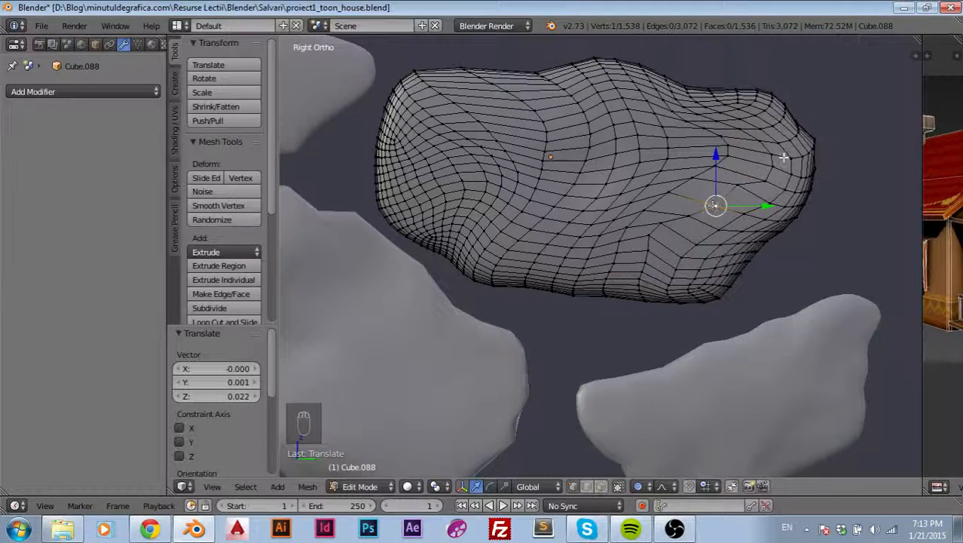
Step: Pull the stone's right end inward about -0.023 along Y and 0.006 along Z, and shift a nearby inner vertex about 0.003 and -0.005
right_click(790, 156)
key("g")
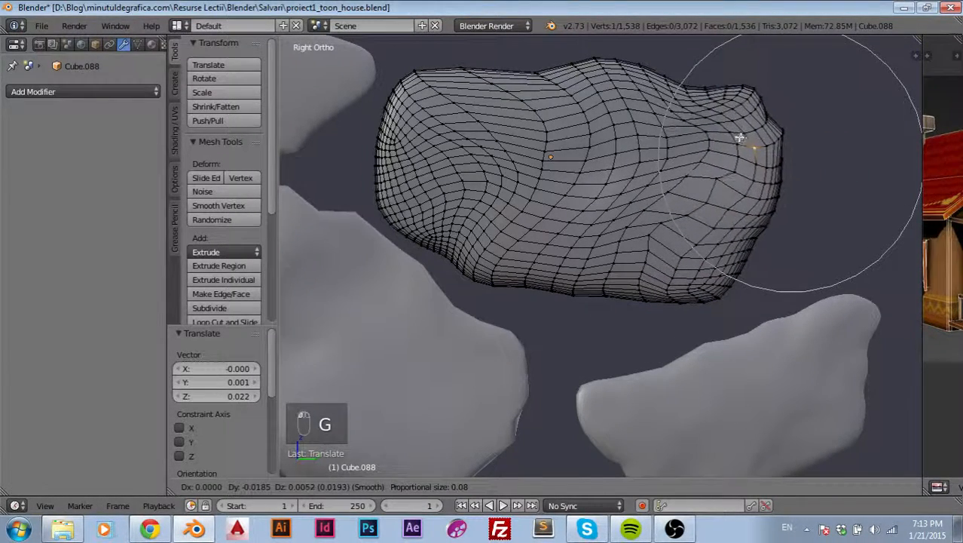
left_click(727, 164)
key("g")
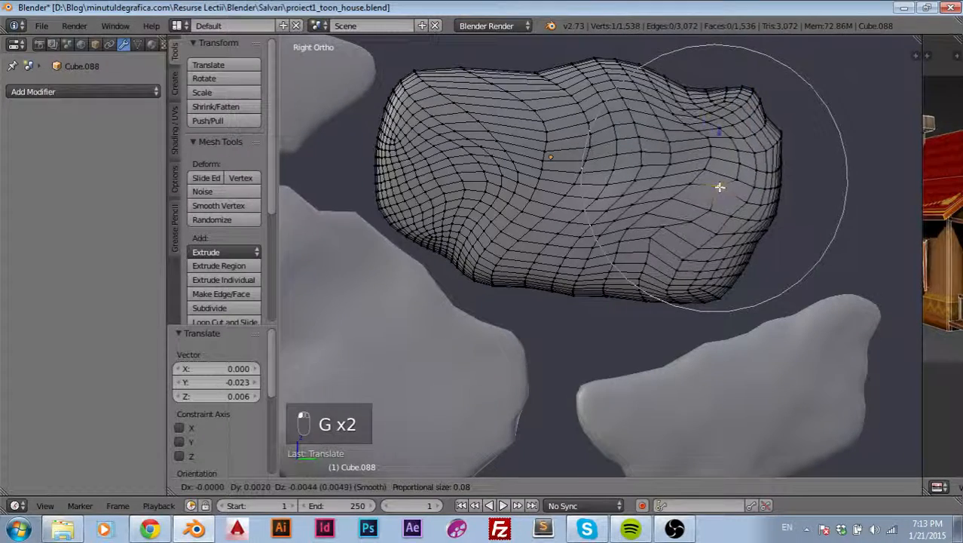
left_click(720, 186)
Step: Push the stone's upper-left end inward about 0.014 along Y, and shift the neighbouring upper-surface vertices in the same direction
right_click(414, 131)
key("g")
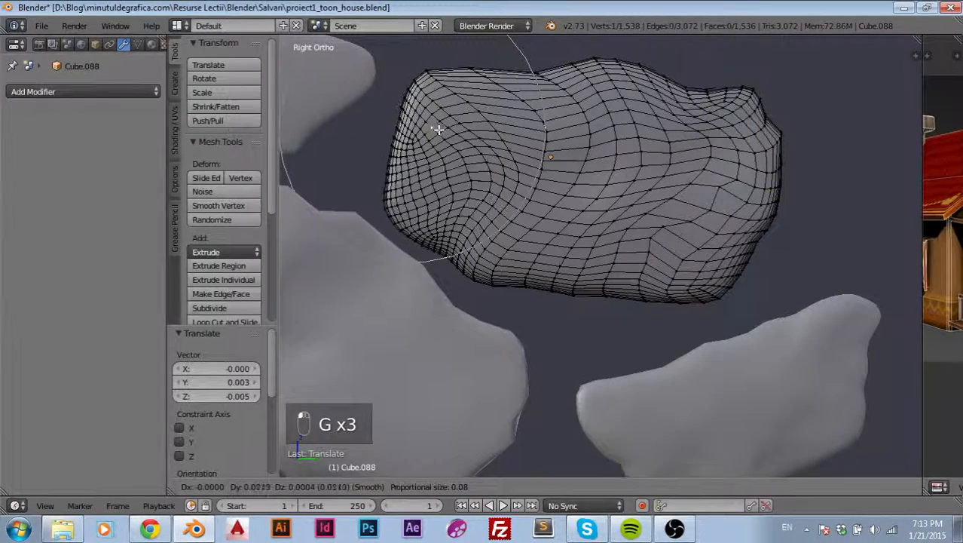
left_click(436, 129)
key("g")
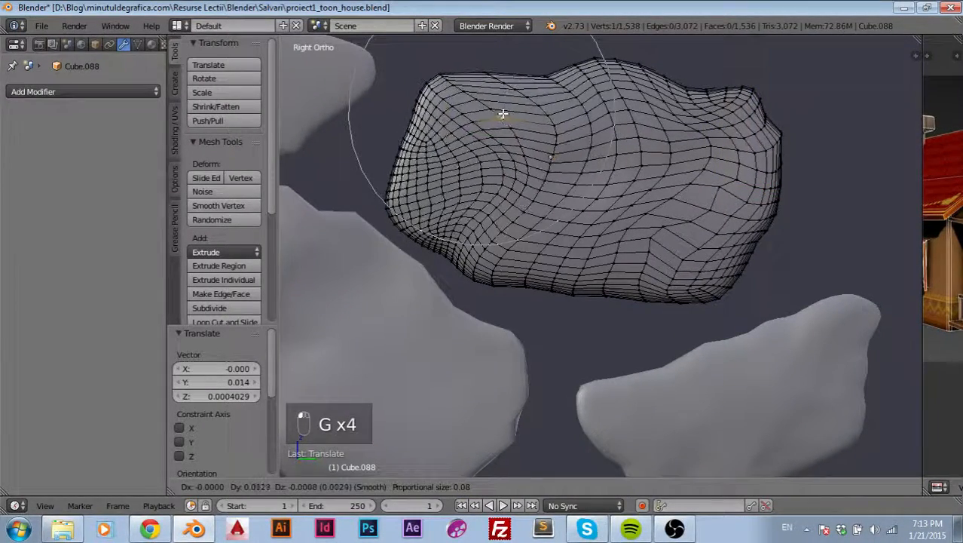
left_click(503, 114)
key("g")
left_click(573, 143)
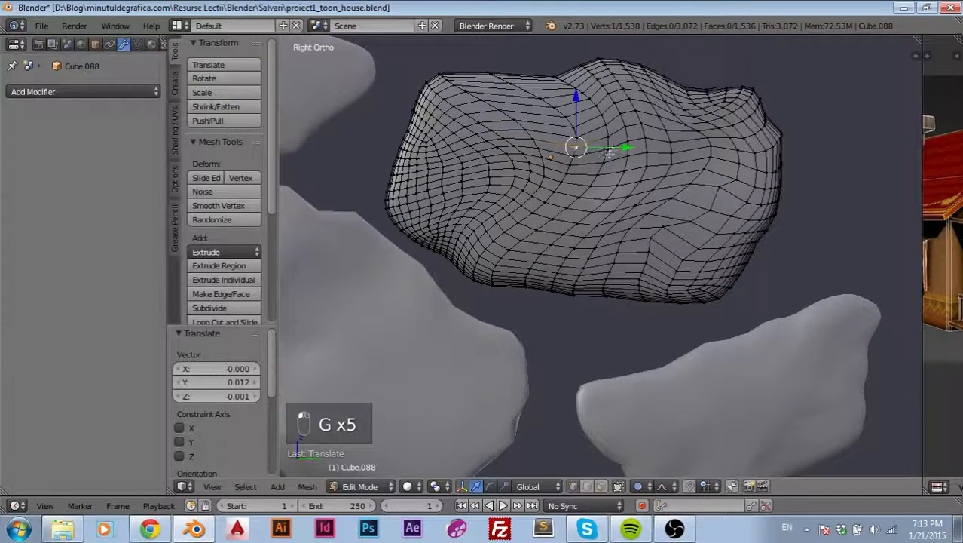
Step: Shift two inner vertices on the large stone's right half outward along Y, about 0.003 and 0.015, lowering the second about 0.006
right_click(628, 167)
key("g")
left_click(634, 169)
right_click(645, 204)
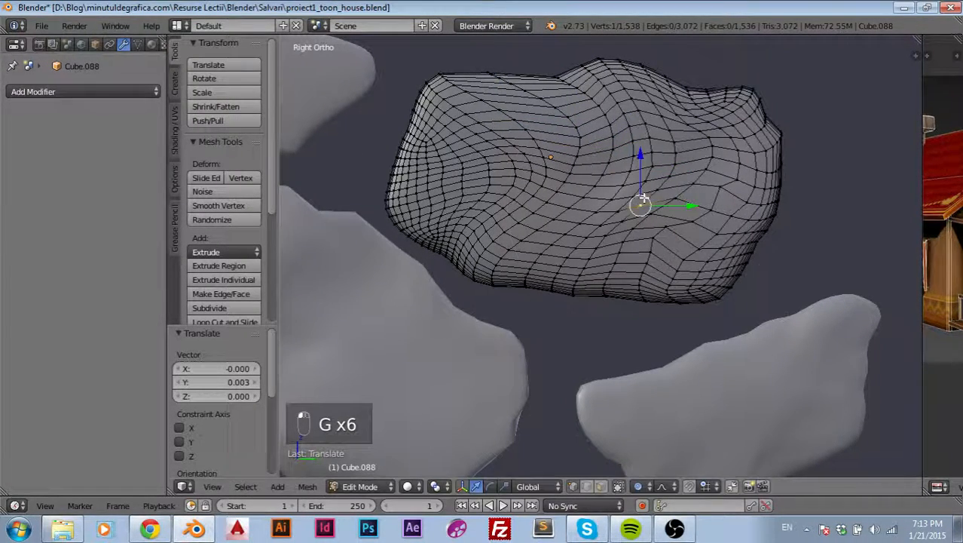
key("g")
left_click(678, 191)
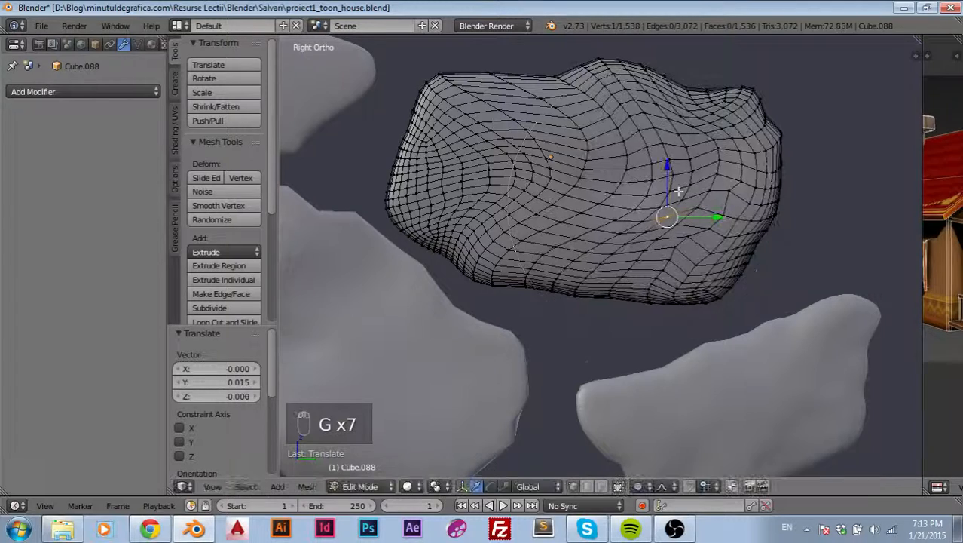
Step: Lower the stone's upper-right bump about 0.009 along Z with proportional size 0.02, and raise a neighbouring top vertex about 0.004
key("g")
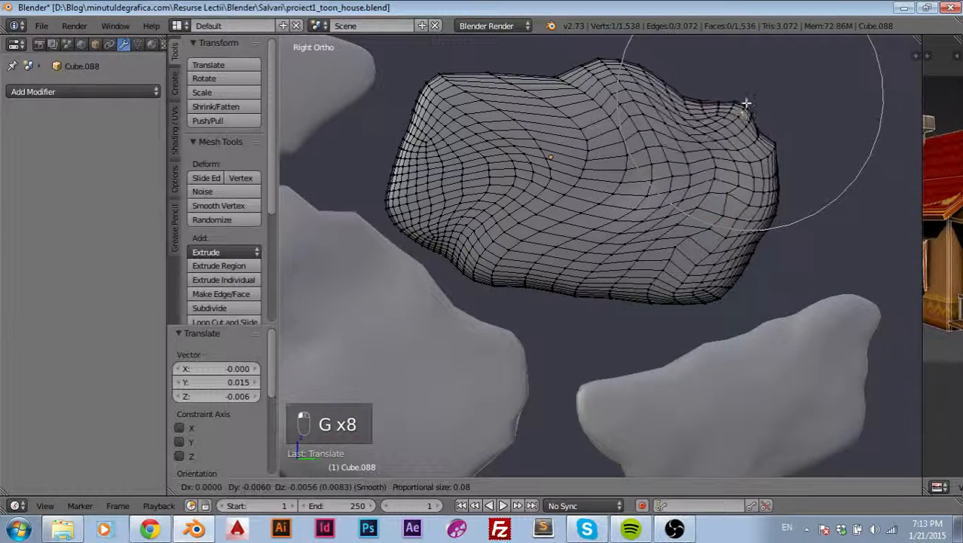
scroll(742, 109, "up", 6)
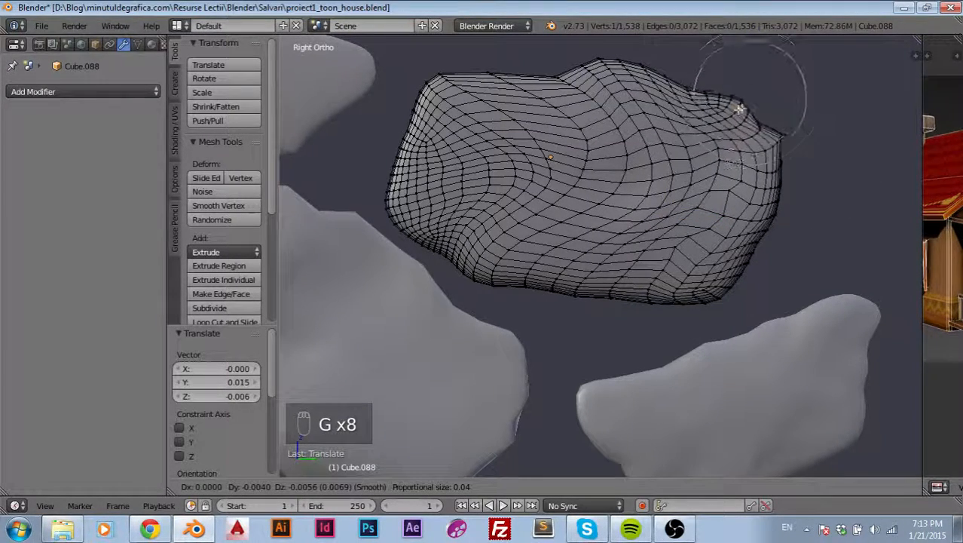
scroll(731, 117, "up", 4)
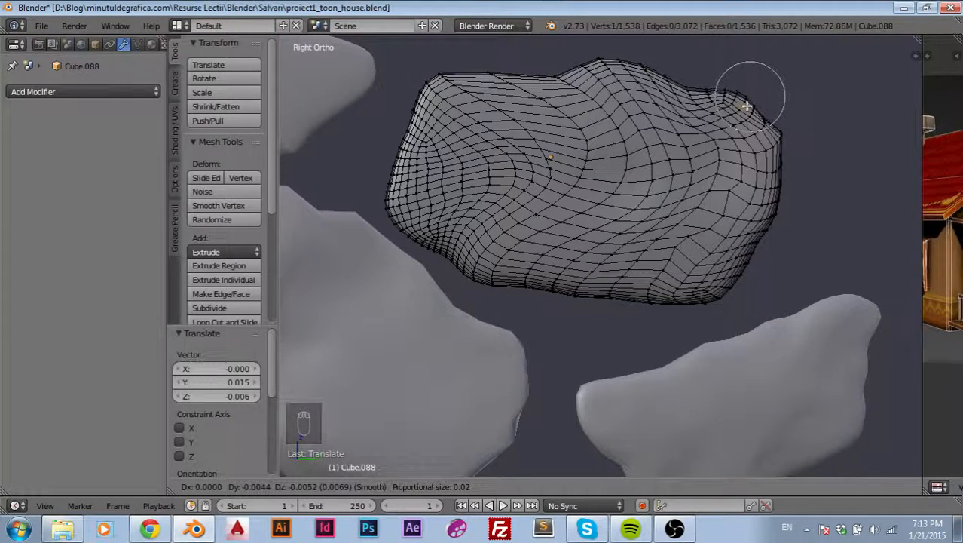
left_click(747, 111)
key("g")
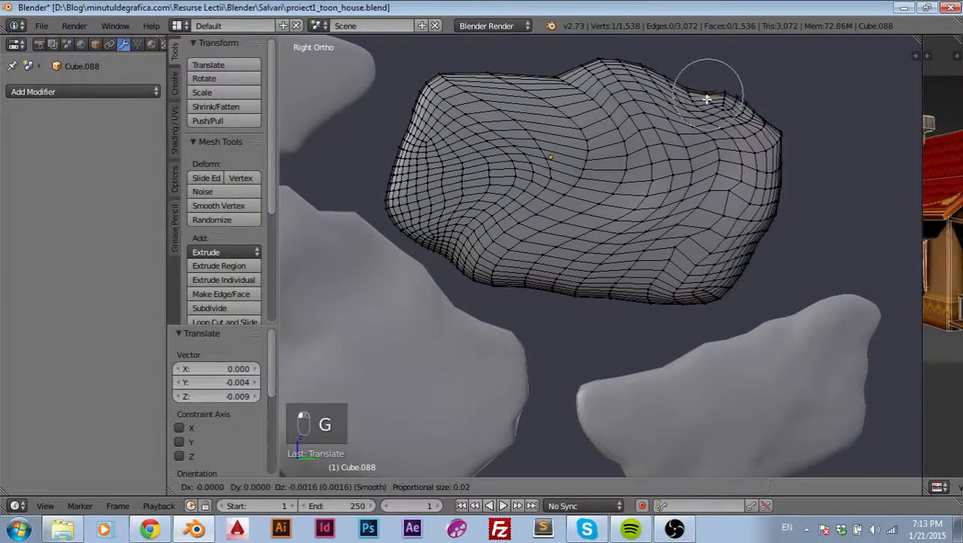
right_click(700, 88)
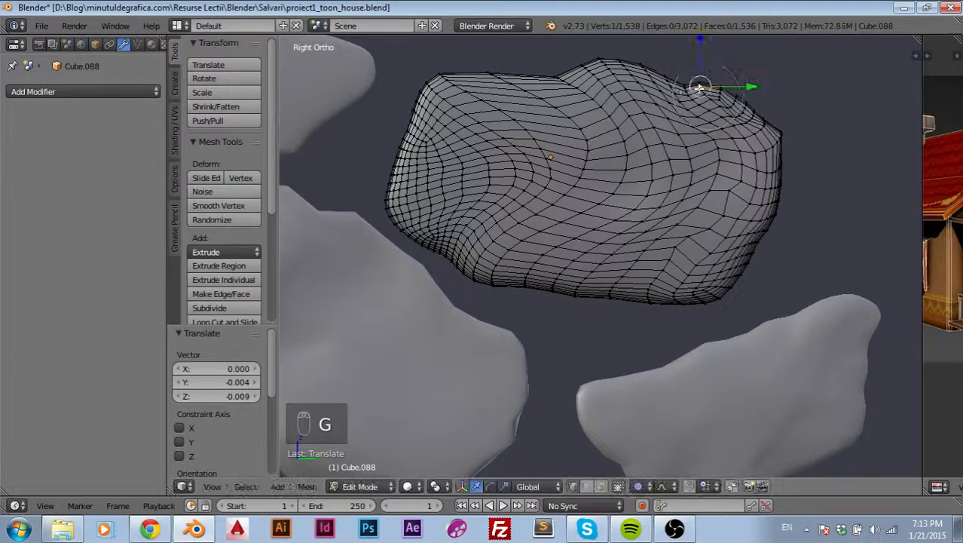
Step: Raise two vertices along the stone's flat upper-left edge about 0.006 each along Z to round it
right_click(566, 72)
key("g")
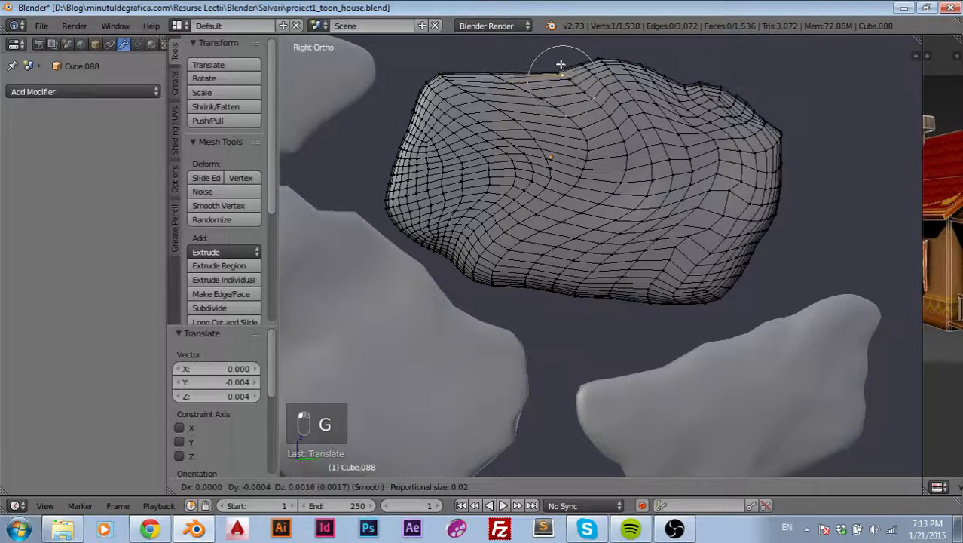
left_click(495, 66)
key("g")
left_click(491, 72)
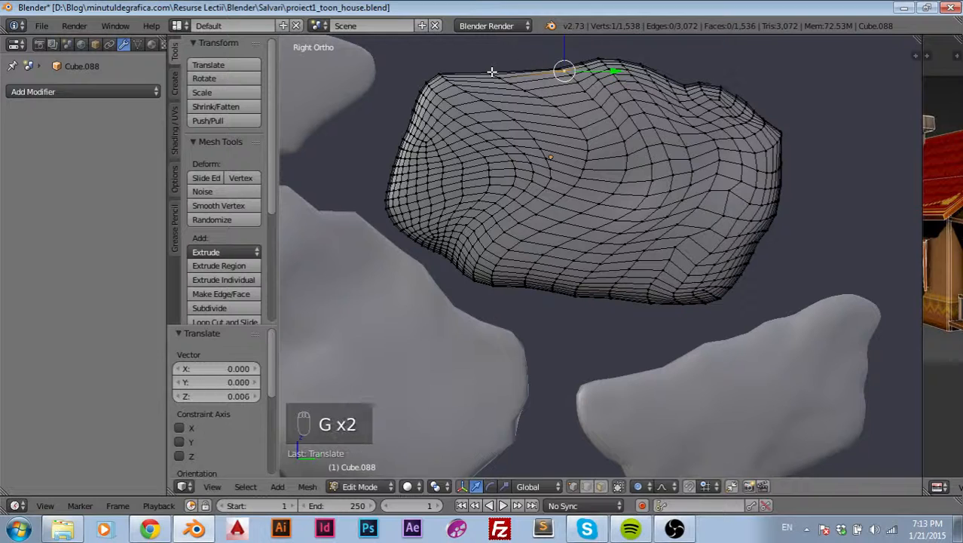
key("g")
left_click(491, 71)
left_click(491, 71)
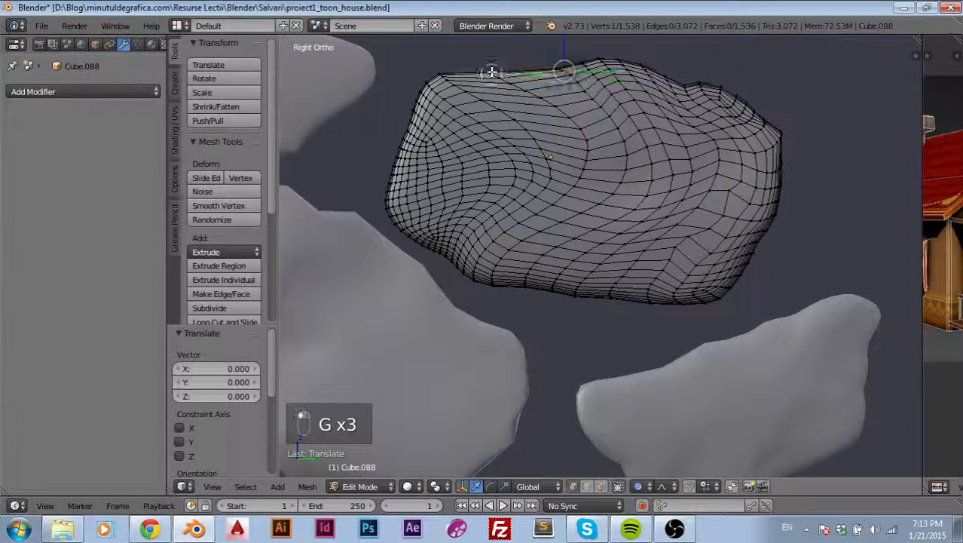
key("g")
left_click(494, 59)
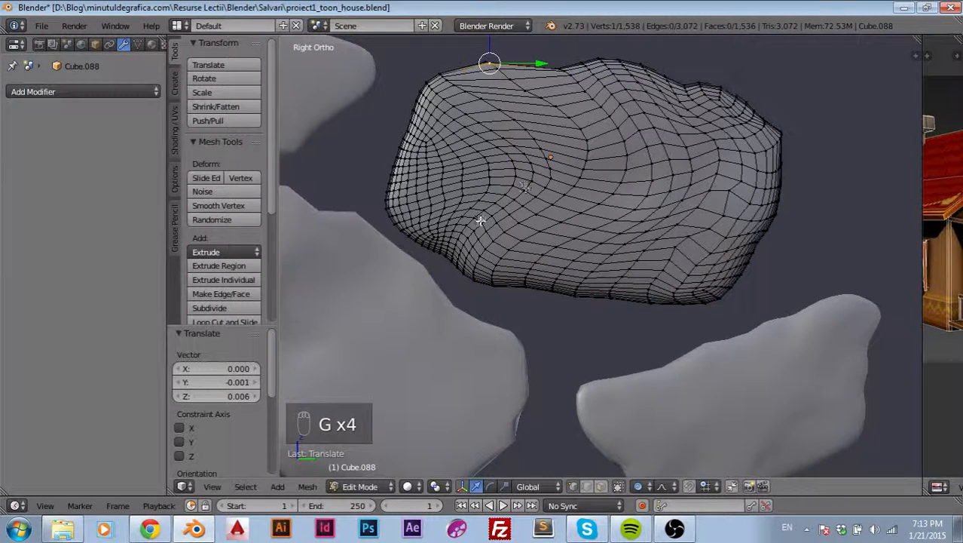
Step: Deepen the stone's lower-left notch about 0.007 along Y and 0.005 along Z, and shift two adjacent inner vertices in the positive Y direction
right_click(455, 235)
key("g")
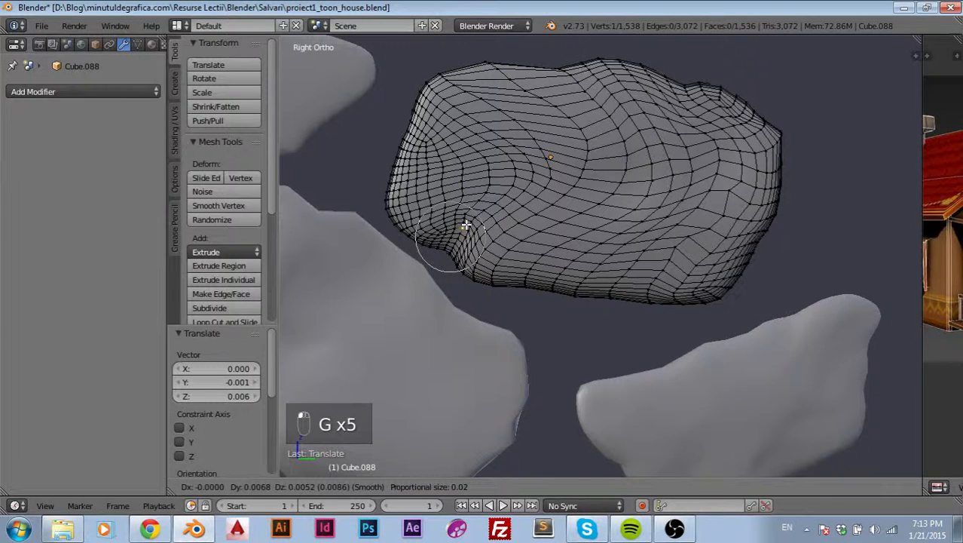
left_click(466, 224)
right_click(502, 202)
key("g")
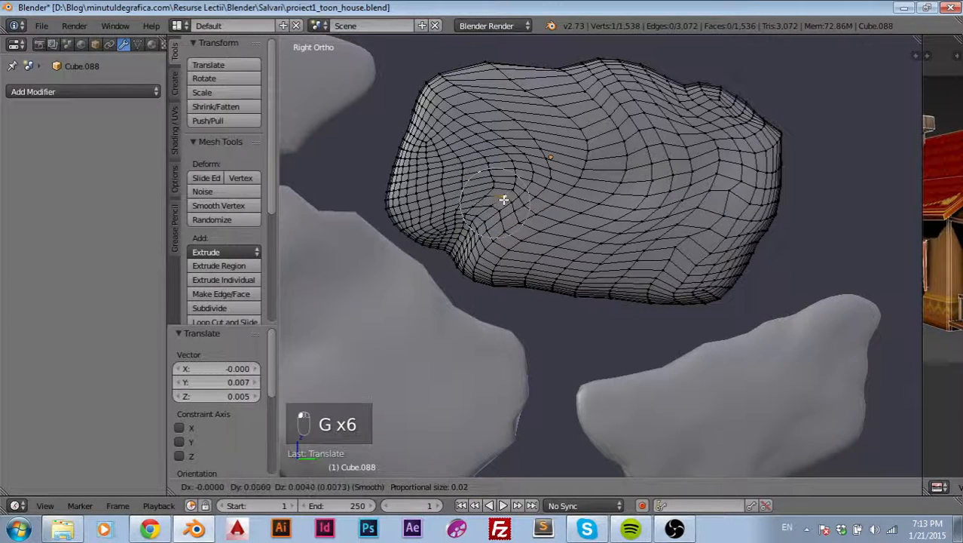
left_click(503, 199)
right_click(492, 230)
key("g")
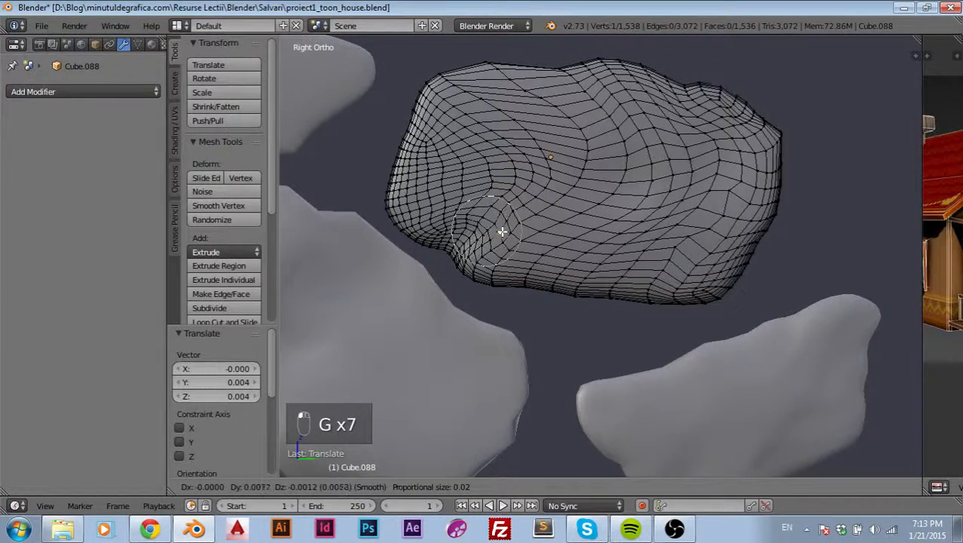
left_click(500, 235)
key("g")
key("g")
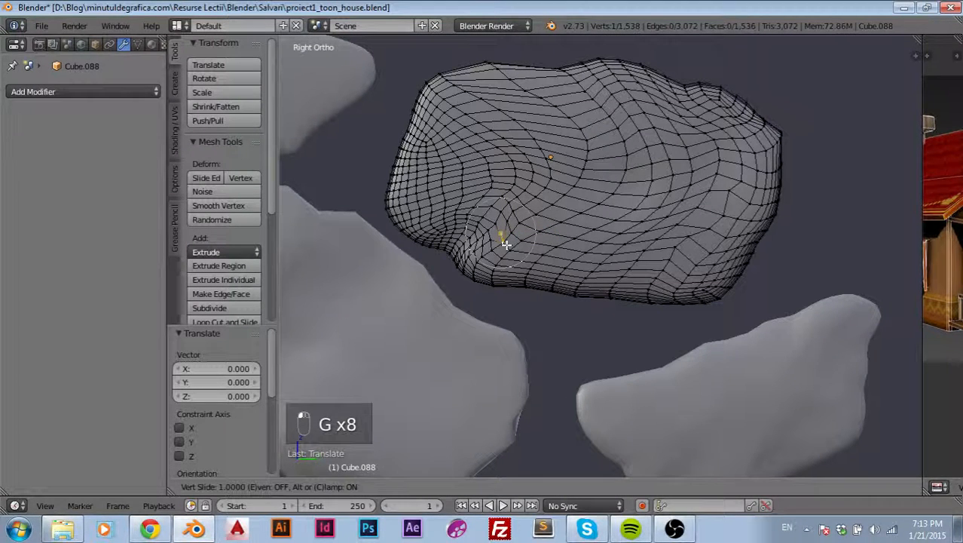
right_click(506, 241)
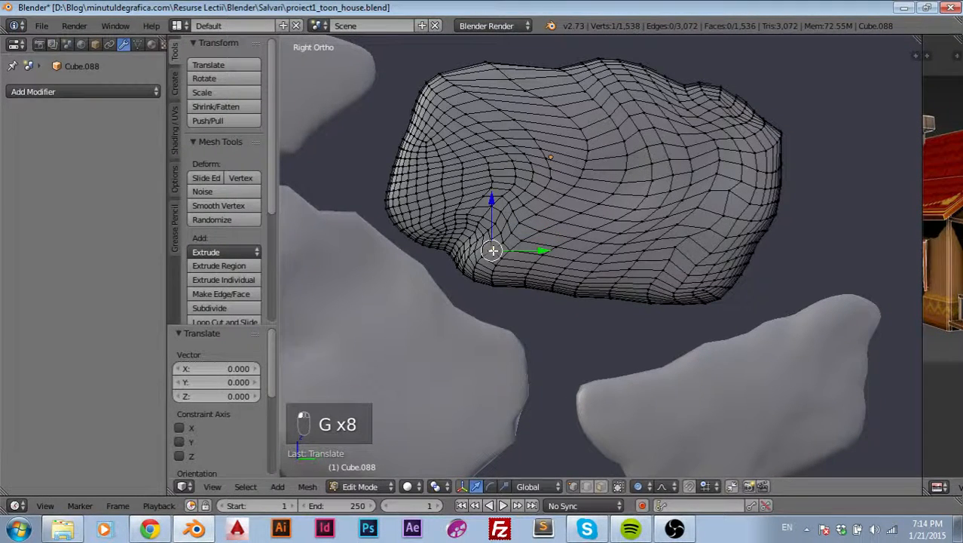
Step: Shift an inner vertex beside the notch about 0.009 along Y and 0.003 along Z, nudge its neighbour, and leave mesh editing
key("g")
left_click(508, 245)
key("g")
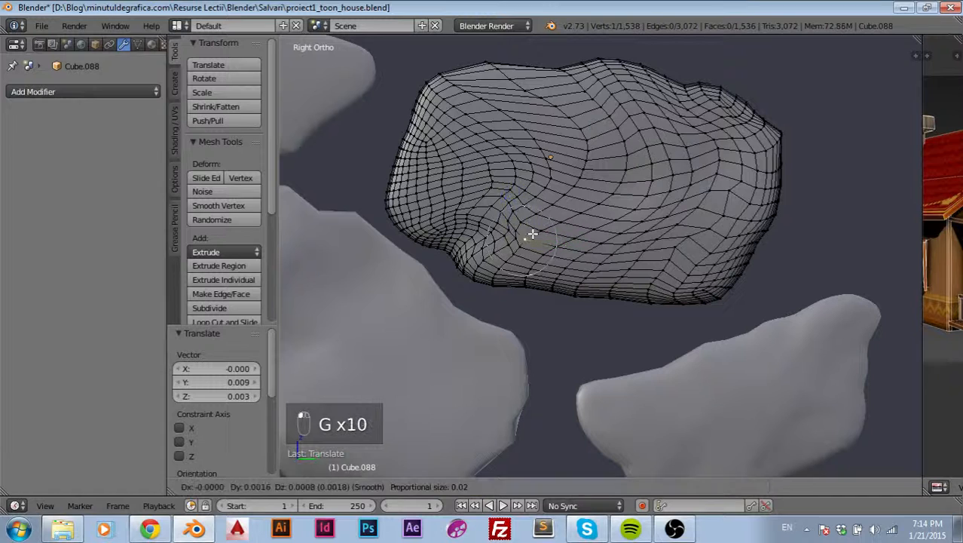
left_click(531, 236)
key("Tab")
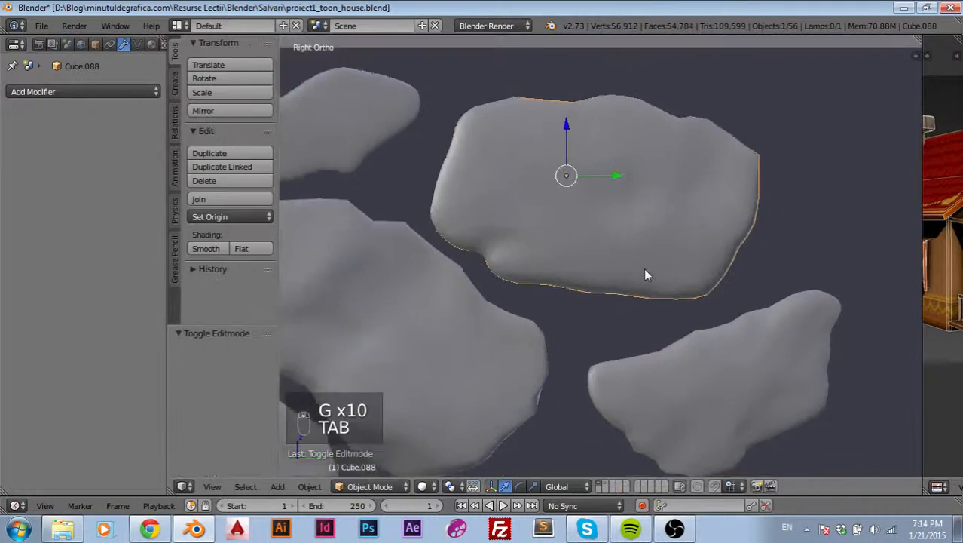
Step: Move the small upright stone toward the finished row, about -0.530 along Y and -0.108 along Z
scroll(645, 269, "down", 5)
scroll(613, 322, "down", 5)
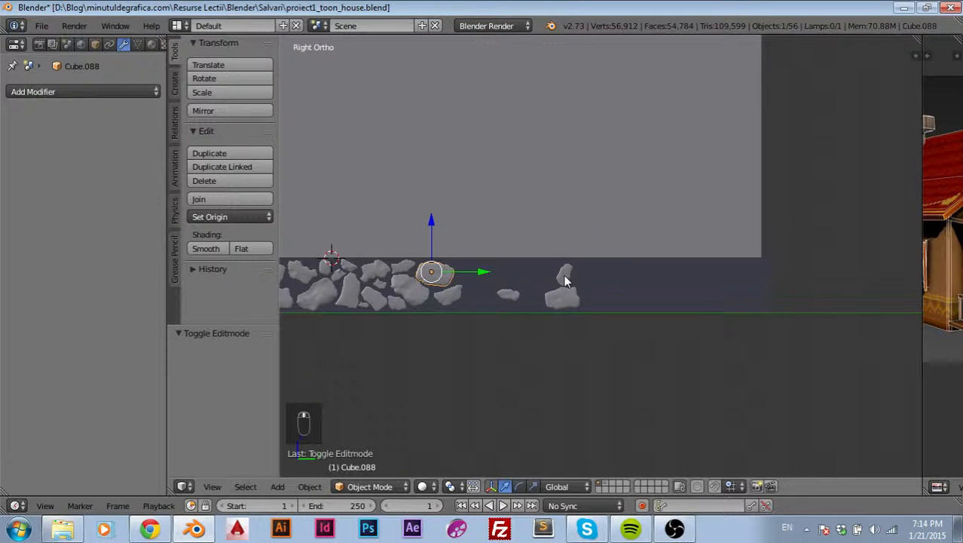
right_click(565, 281)
key("g")
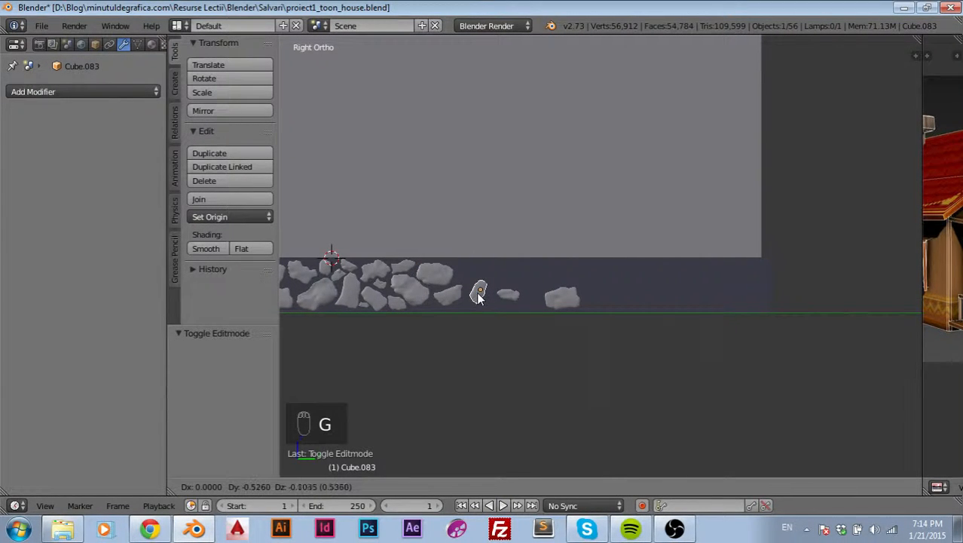
left_click(478, 294)
Step: Move the slanted stone below the large one about -0.013 and -0.009 along Y and Z, and again about -0.011 and -0.014
right_click(442, 297)
key("g")
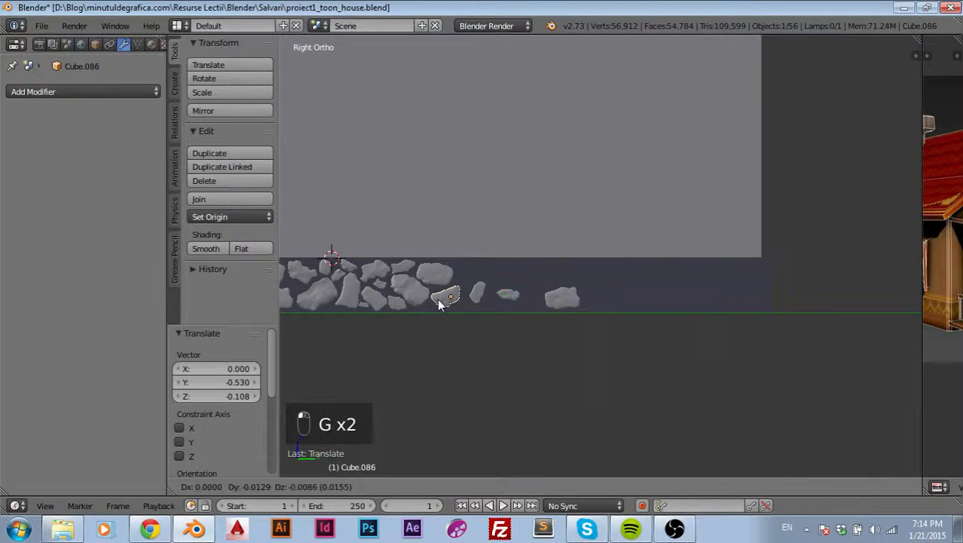
left_click(439, 300)
scroll(442, 303, "up", 8)
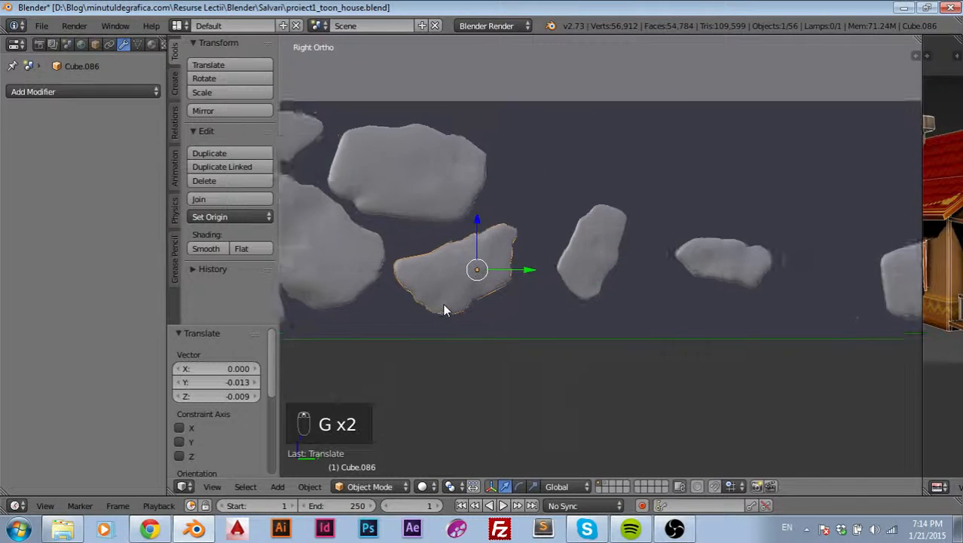
key("g")
left_click(502, 279)
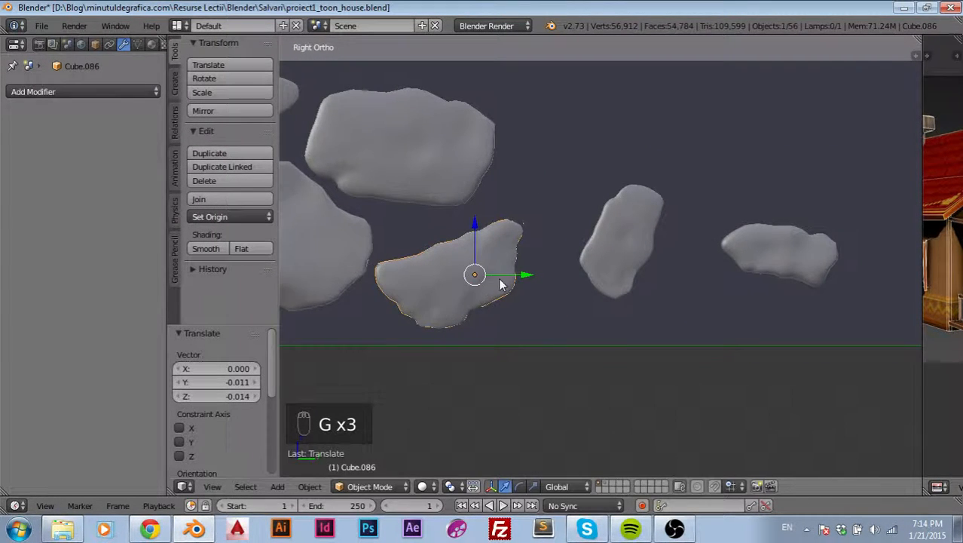
Step: Edit the slanted stone's mesh, adjust a vertex at its upper-right tip, and leave mesh editing
scroll(504, 283, "up", 3)
key("Tab")
right_click(555, 174)
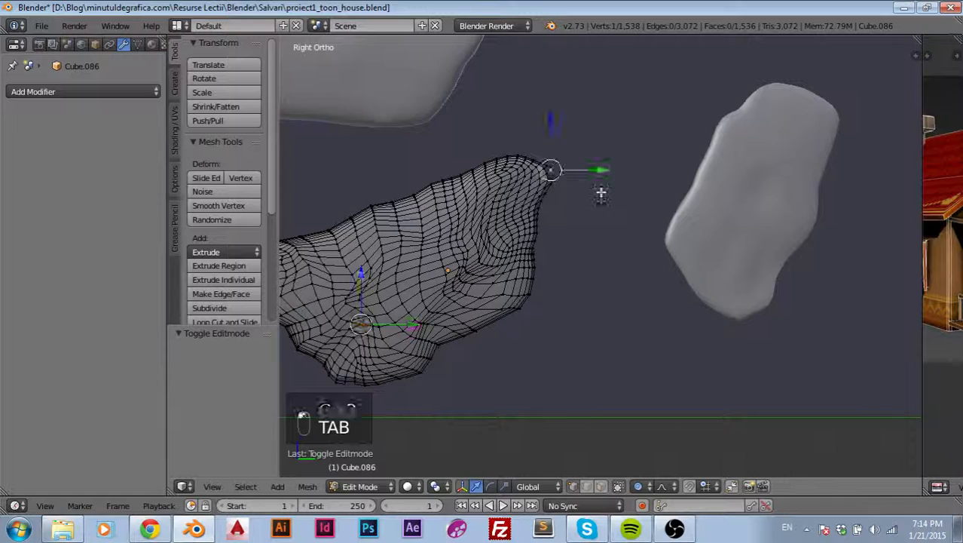
middle_click_drag(600, 191, 535, 180)
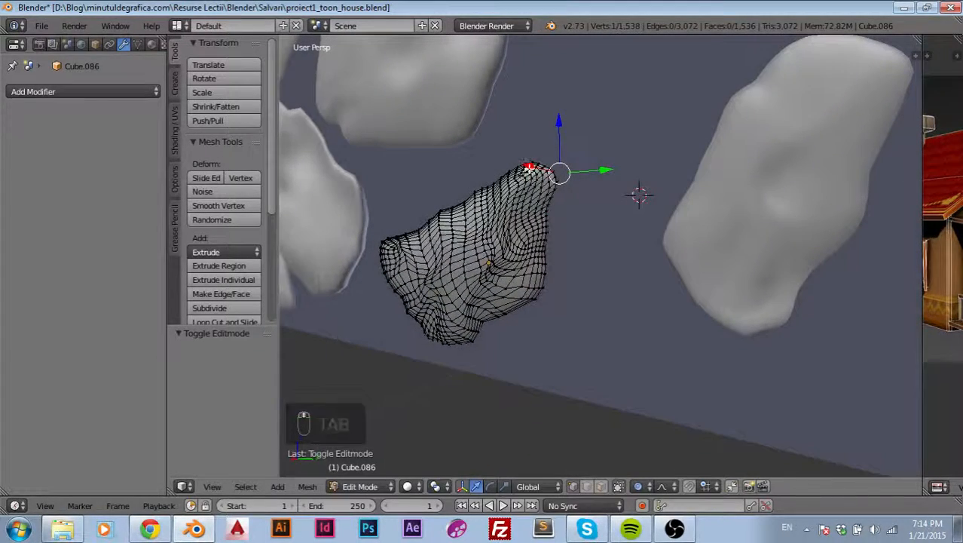
key("g")
left_click(545, 177)
scroll(553, 226, "up", 3)
key("Tab")
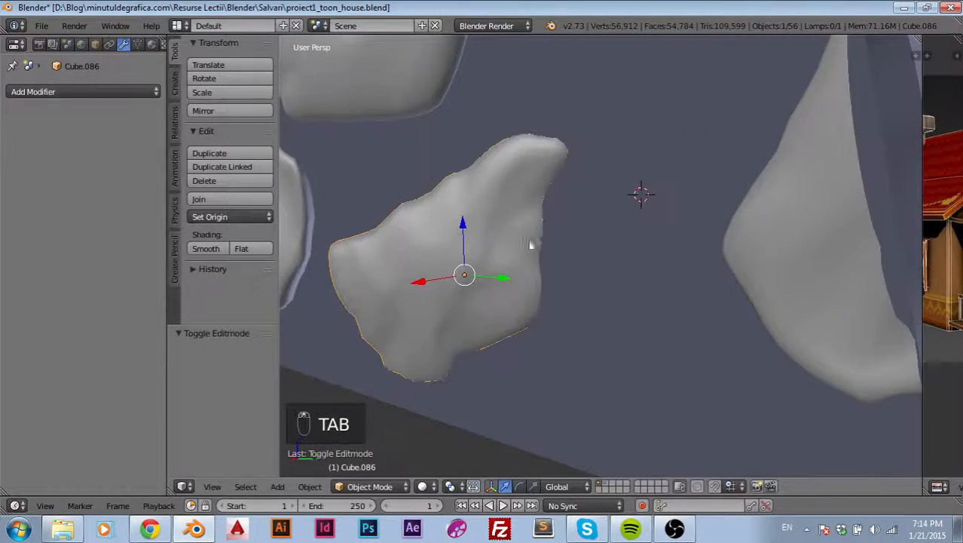
Step: Edit the slanted stone's mesh again and push two right-side surface vertices outward along X, about 0.003 and 0.002
mouse_move(531, 243)
middle_mouse_down()
mouse_move(503, 247)
mouse_move(563, 265)
mouse_move(569, 293)
mouse_move(502, 250)
mouse_move(524, 233)
middle_mouse_up()
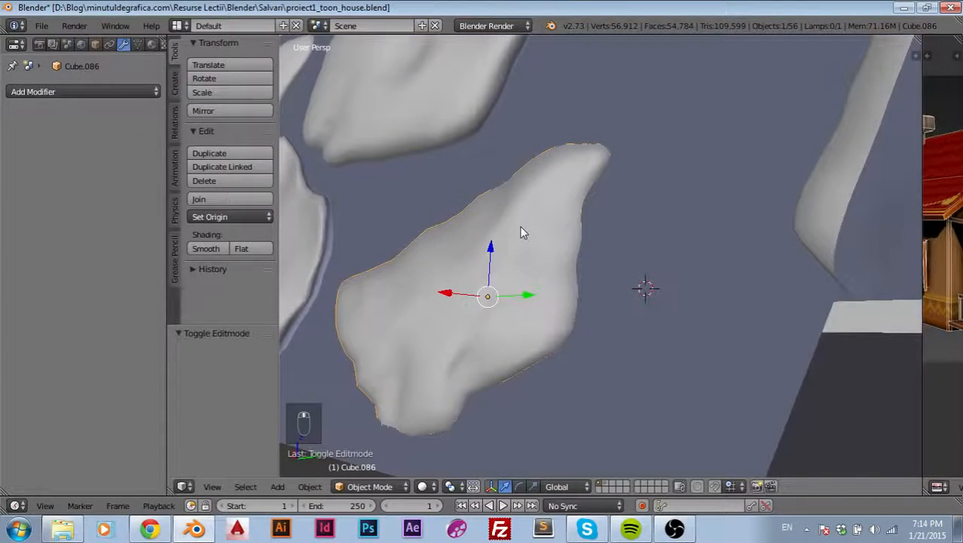
key("Tab")
left_click_drag(552, 199, 554, 200)
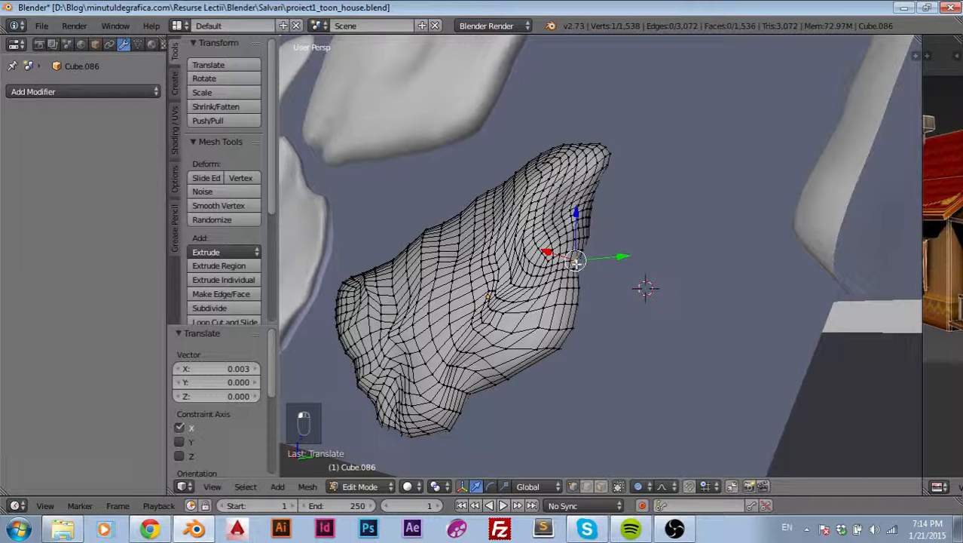
left_click_drag(546, 251, 543, 252)
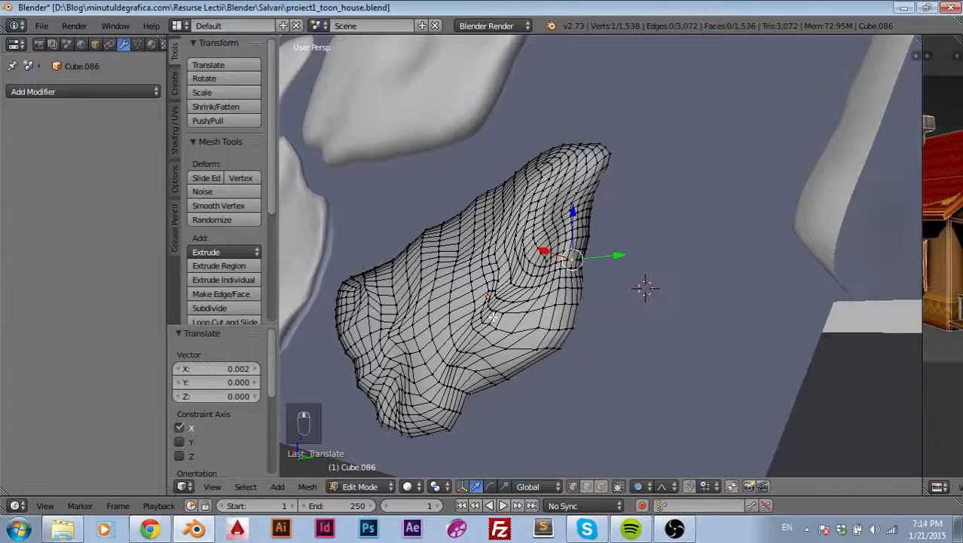
Step: Shift an inner vertex in the slanted stone's upper middle about -0.004 along Y, and a right-edge vertex about 0.002
middle_click_drag(493, 317, 480, 237)
key("g")
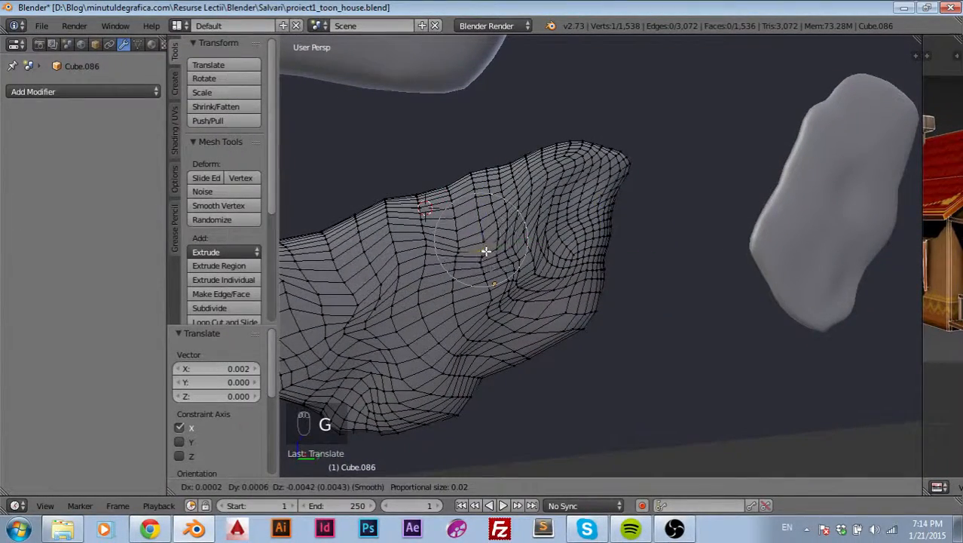
left_click(474, 242)
right_click(598, 231)
key("g")
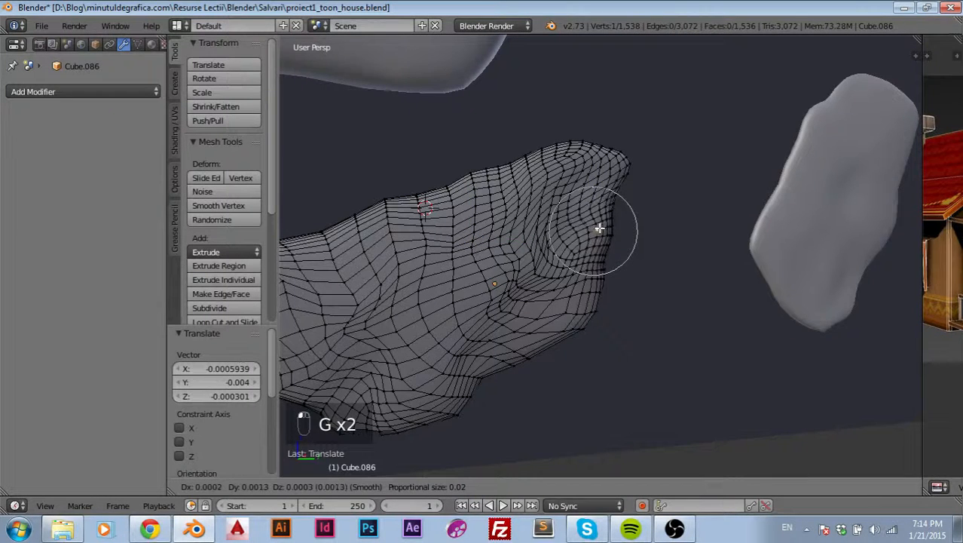
left_click(599, 230)
Step: Bulge the slanted stone's right edge outward about 0.006 along Y and -0.003 along Z, continuing down to its lower-right corner
key("g")
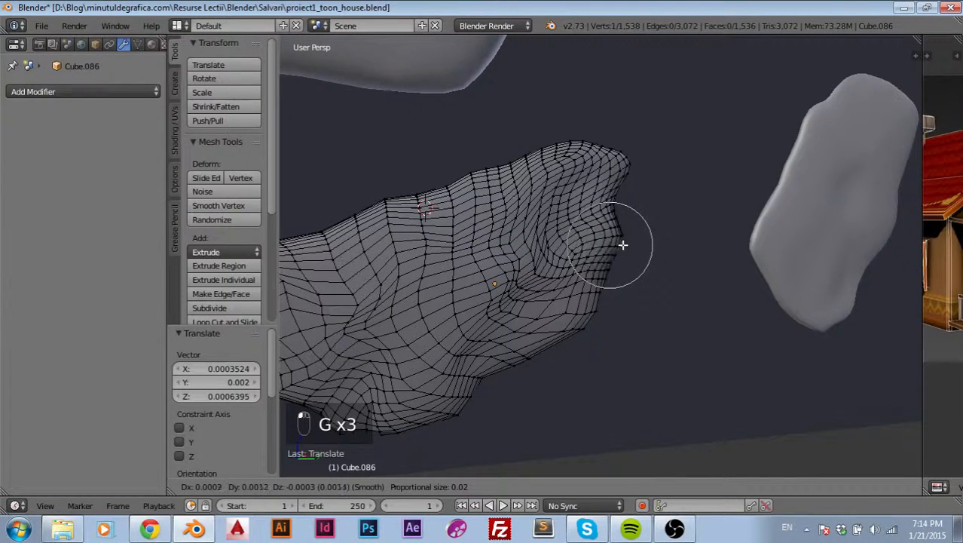
left_click(620, 249)
key("g")
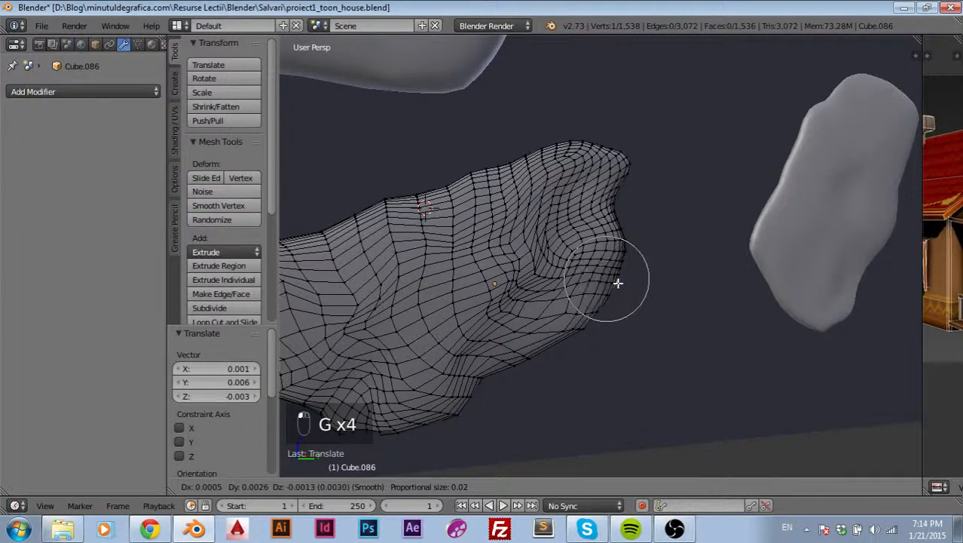
left_click(622, 287)
right_click(600, 312)
key("g")
left_click(600, 314)
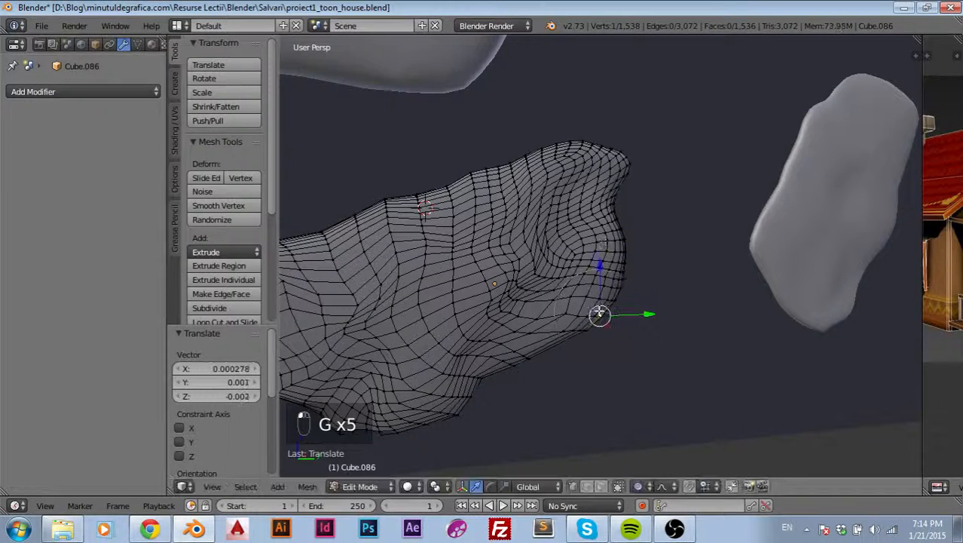
Step: Pull the slanted stone's upper-right tip inward about -0.005 along Y
right_click(625, 158)
key("g")
left_click(613, 157)
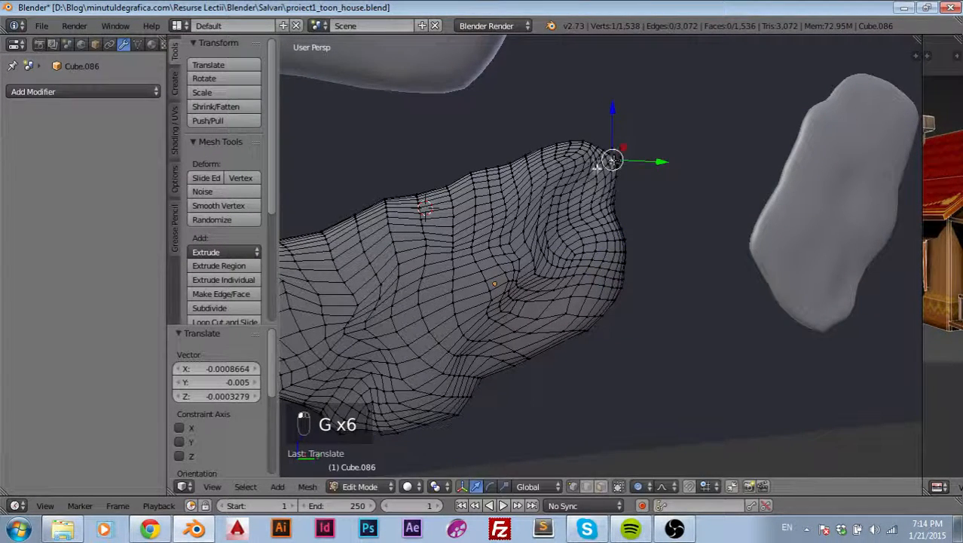
Step: Pull the vertices at the slanted stone's upper-right tip inward and down, up to about -0.007 along Y and Z
key("g")
left_click(588, 178)
key("g")
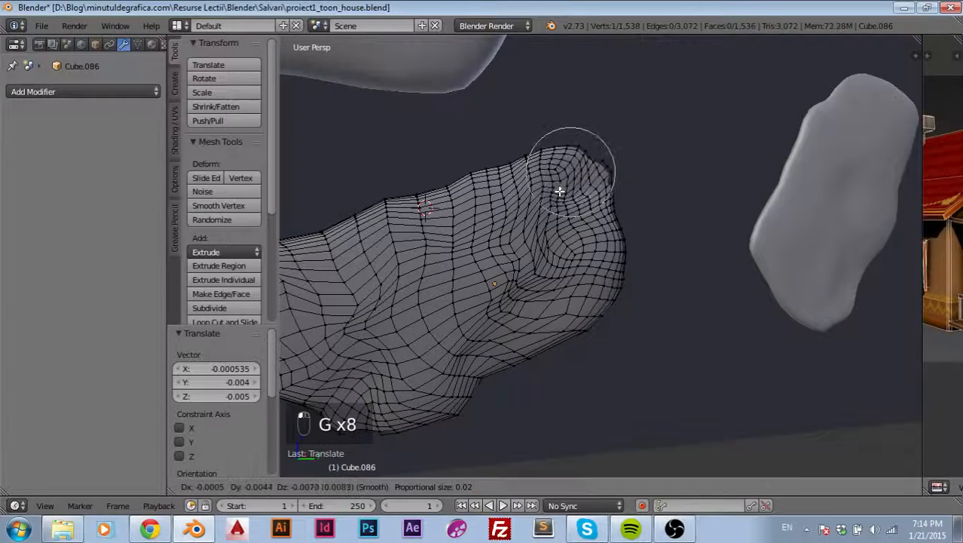
left_click(556, 189)
key("g")
left_click(564, 219)
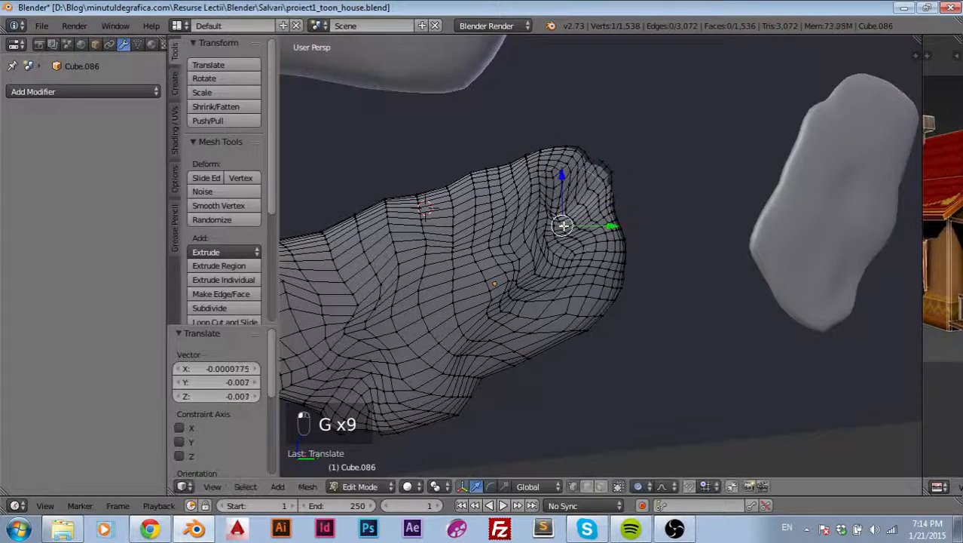
Step: Inspect the slanted stone's reshaped tip in Object Mode from a rotated angle, comparing it with the mesh view
key("Tab")
key("Tab")
key("Tab")
key("Tab")
middle_click_drag(632, 269, 608, 215)
left_click(616, 228)
key("Tab")
key("Tab")
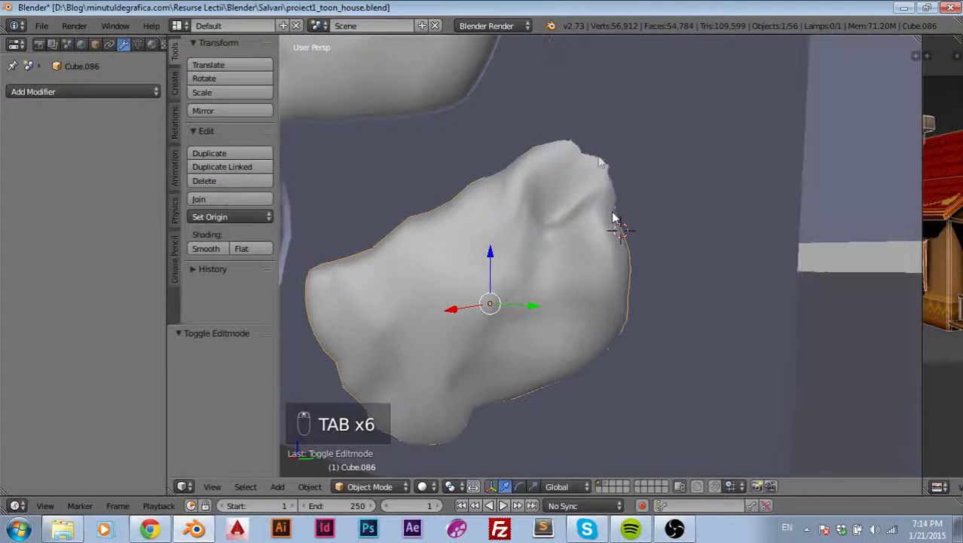
right_click(605, 158)
key("Tab")
key("Tab")
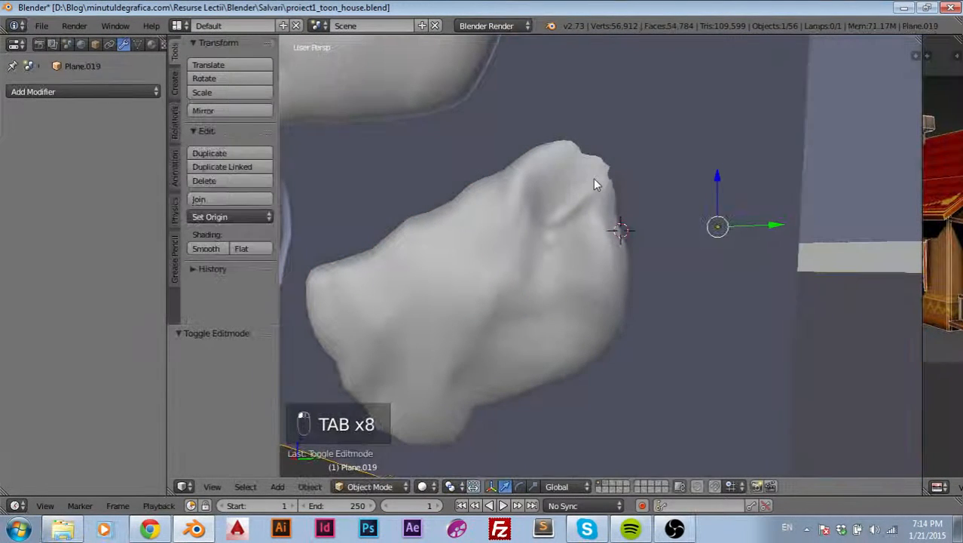
Step: Edit the slanted stone's mesh again, smooth out its upper-right corner by moving the tip vertex, and return to Object Mode
right_click(595, 179)
key("Tab")
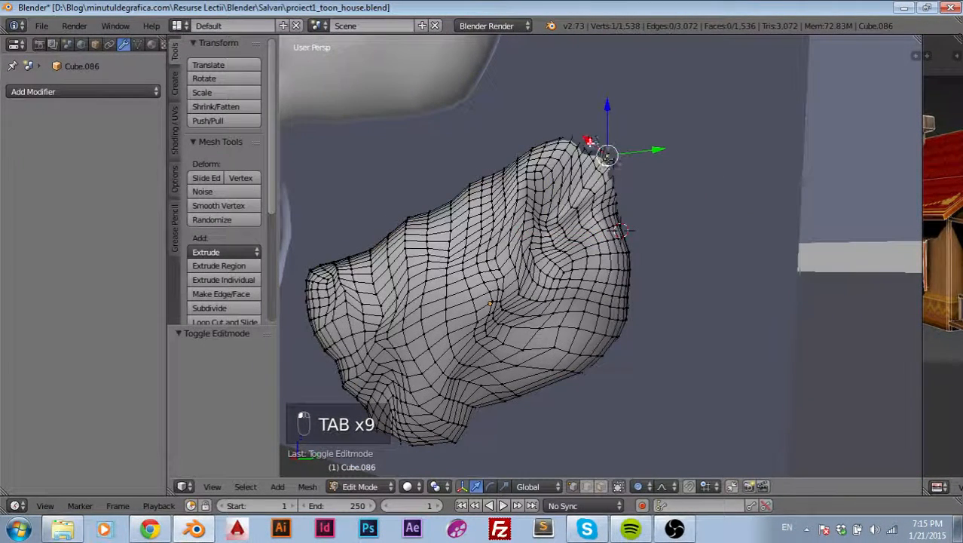
left_click_drag(590, 143, 586, 142)
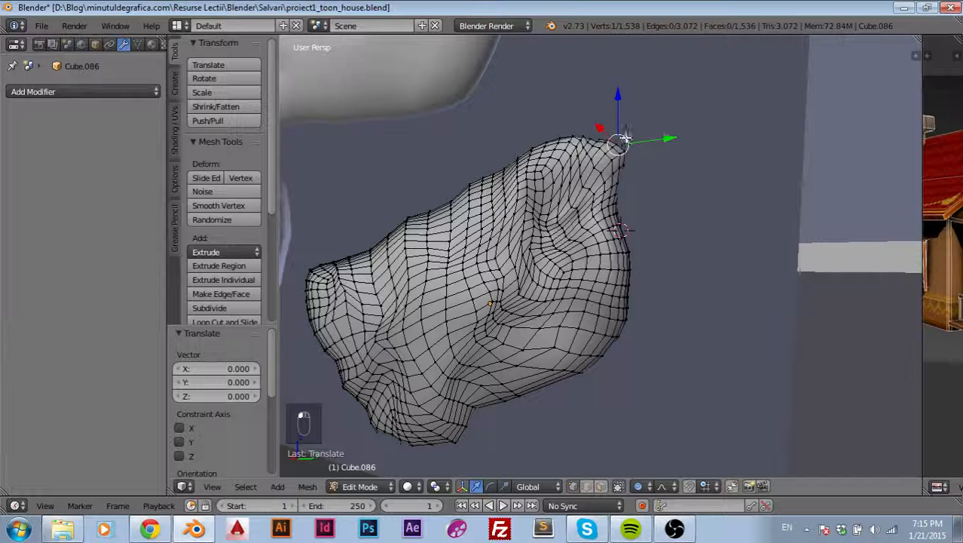
key("KP_3")
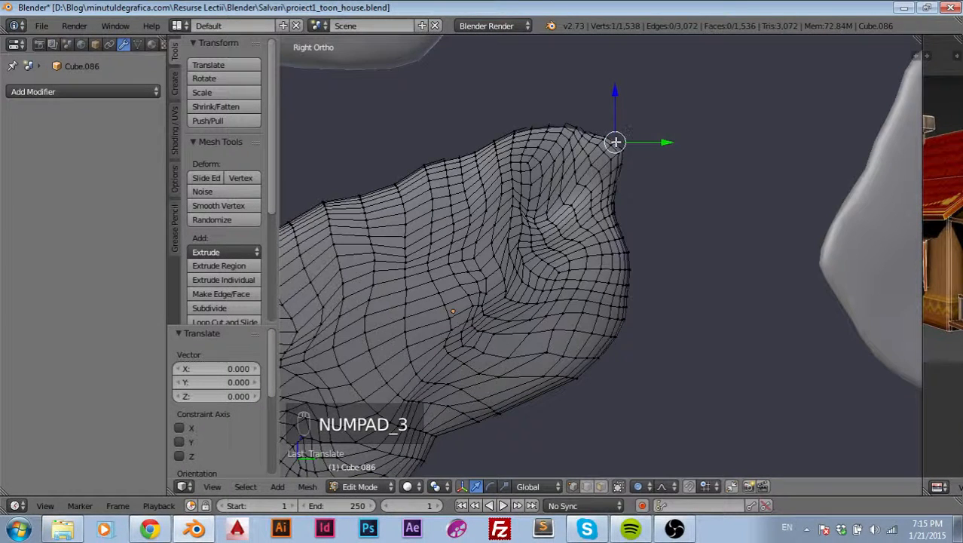
key("g")
left_click(598, 149)
key("Tab")
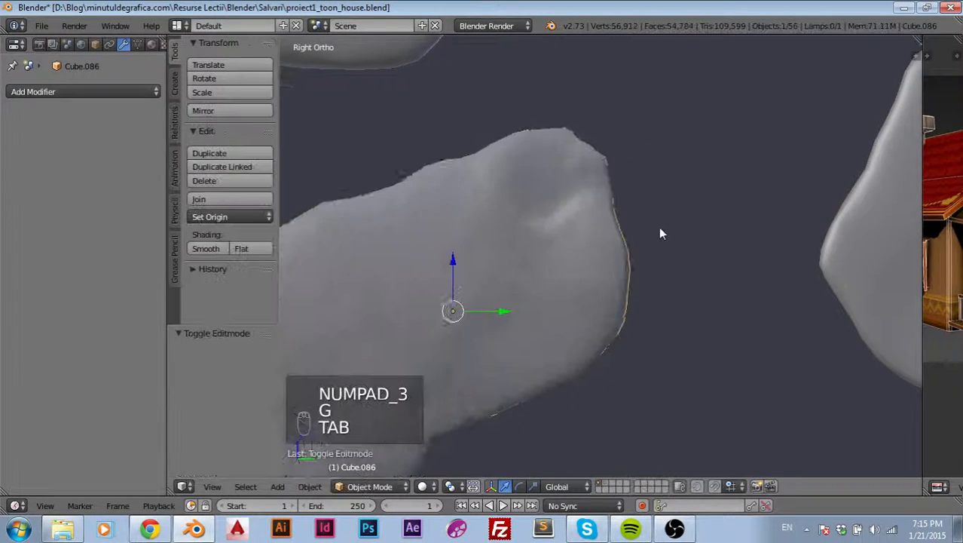
Step: Move the upright stone about -0.103 along Y and 0.087 along Z, and the next stone about -0.222 and 0.182
scroll(658, 227, "down", 3)
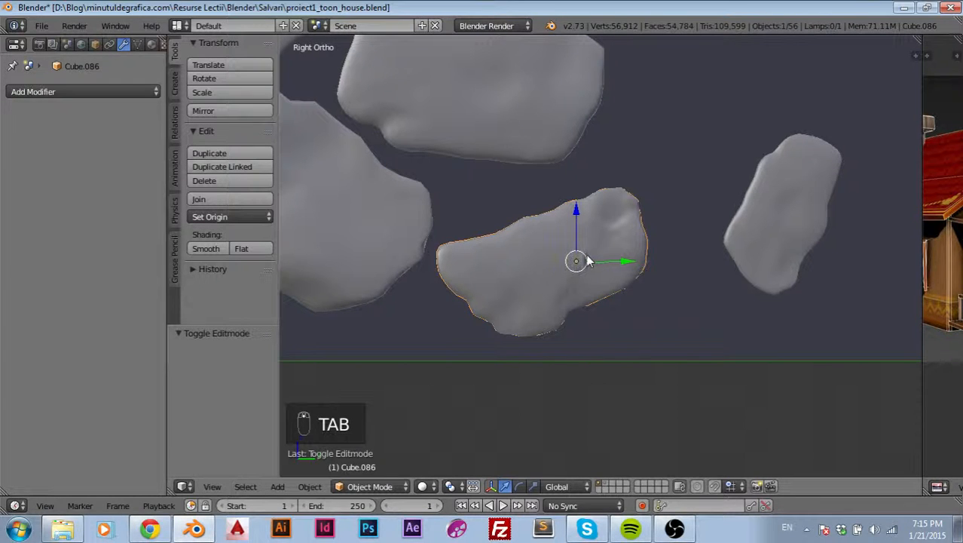
right_click(775, 185)
key("g")
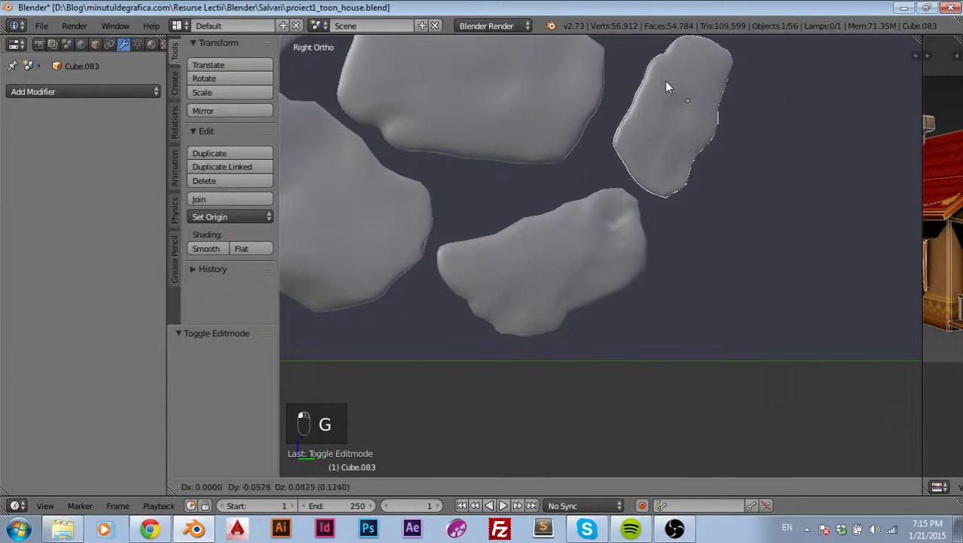
left_click(653, 81)
scroll(813, 226, "down", 2)
scroll(812, 226, "down", 3)
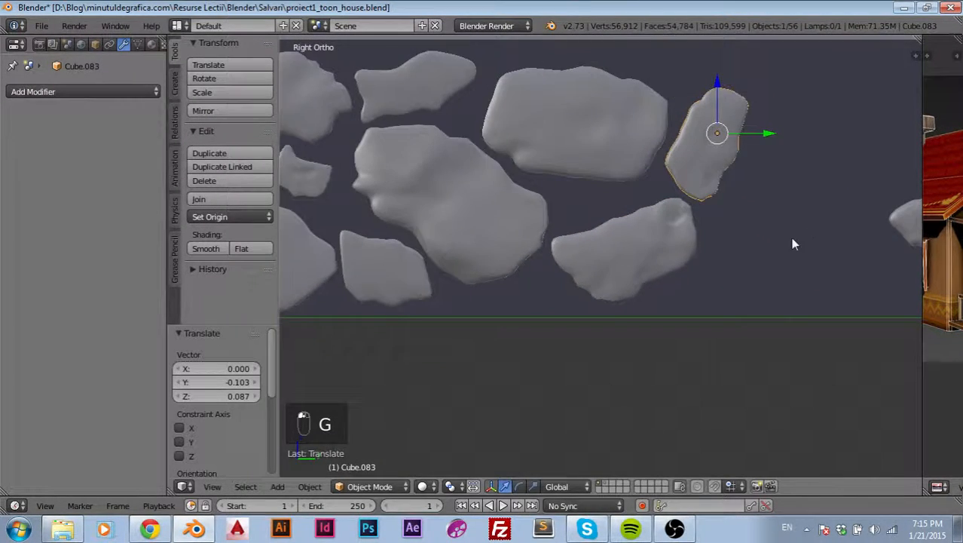
key("g")
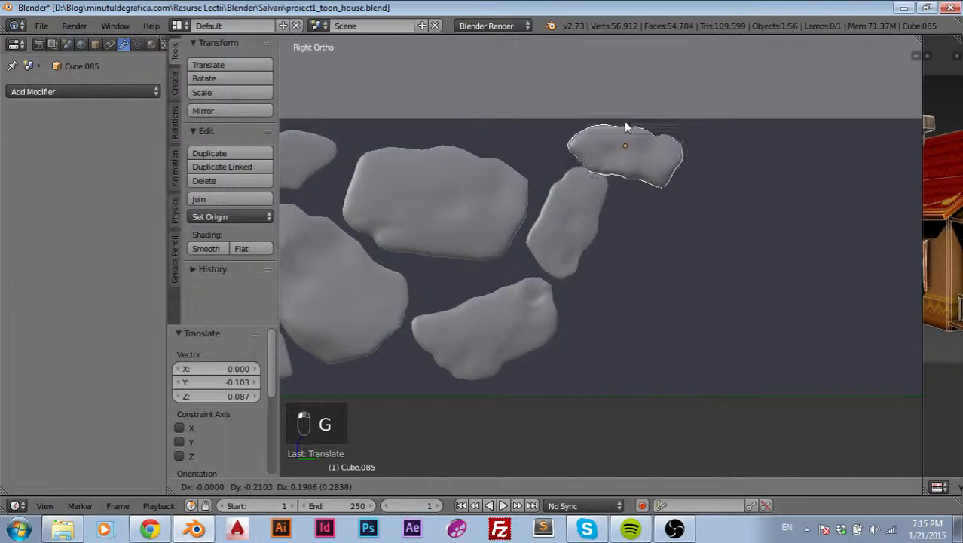
left_click(622, 120)
Step: Rotate the upright stone about 63.5° so it lies flat, and shift it about 0.019 along Y and -0.036 along Z
right_click(594, 206)
key("g")
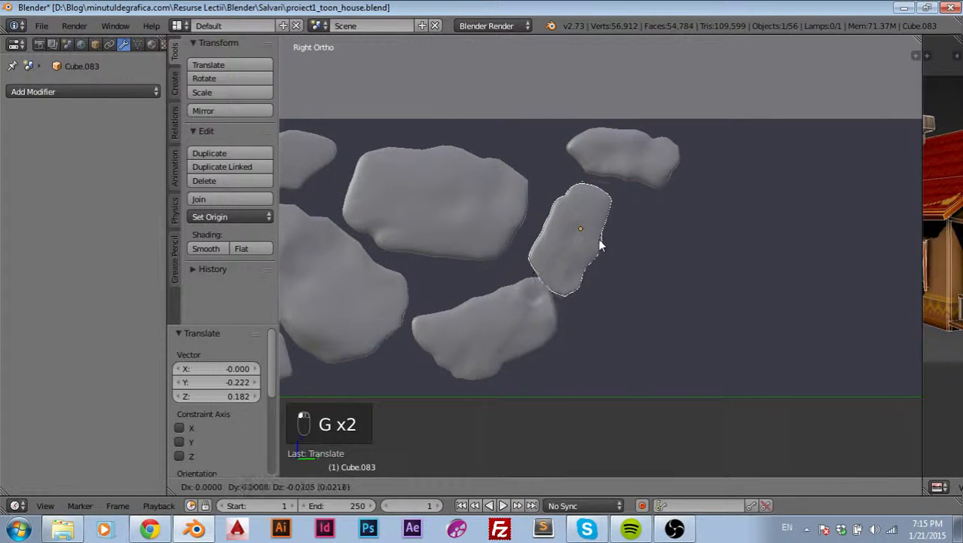
key("r")
left_click(610, 244)
key("g")
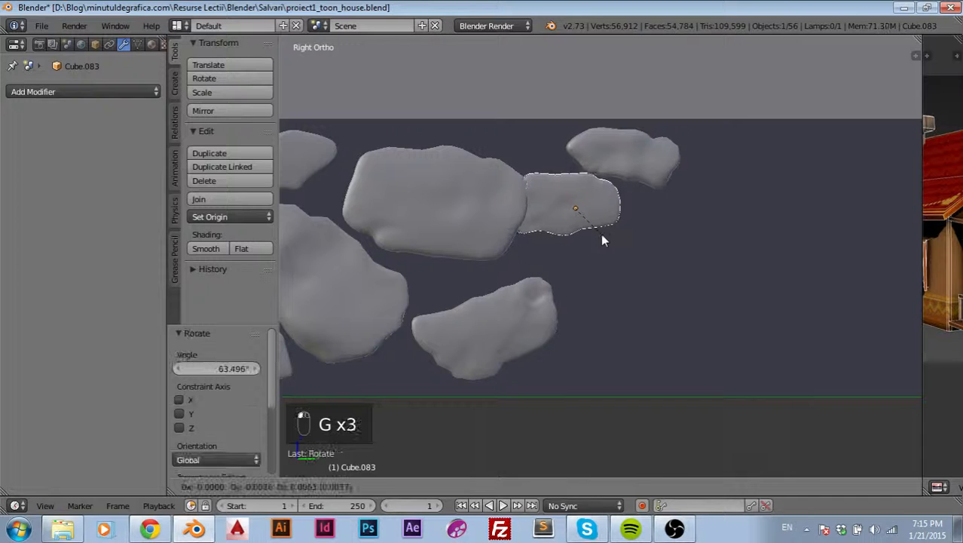
left_click(602, 244)
Step: Flatten the lying stone to 0.3 along Z and move it about -0.043 along Y and -0.015 along Z, above the slanted stone
key("s")
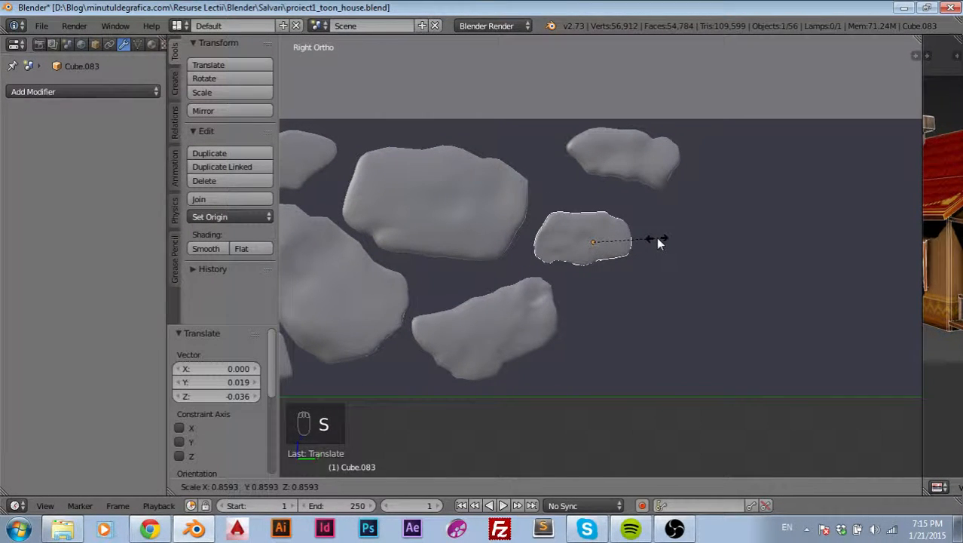
key("z")
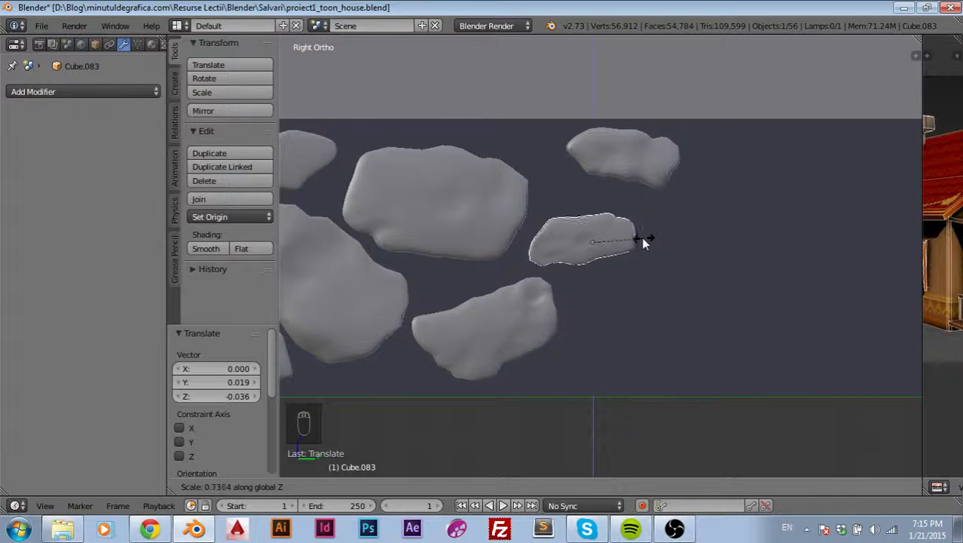
left_click(620, 242)
key("g")
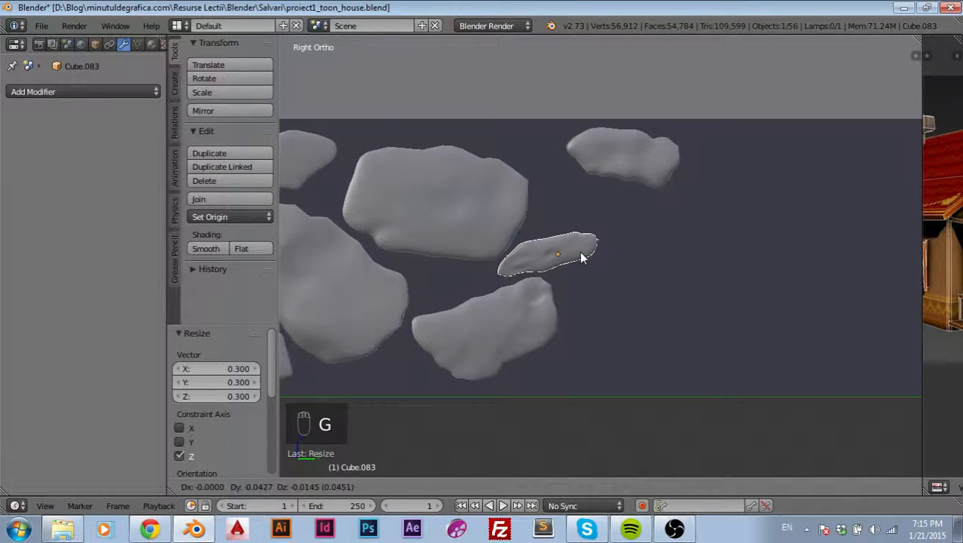
left_click(579, 251)
Step: Rotate the remaining upper stone about 57° to stand upright, and place it between the large stone and the flattened one
scroll(582, 254, "up", 5)
scroll(588, 257, "down", 2)
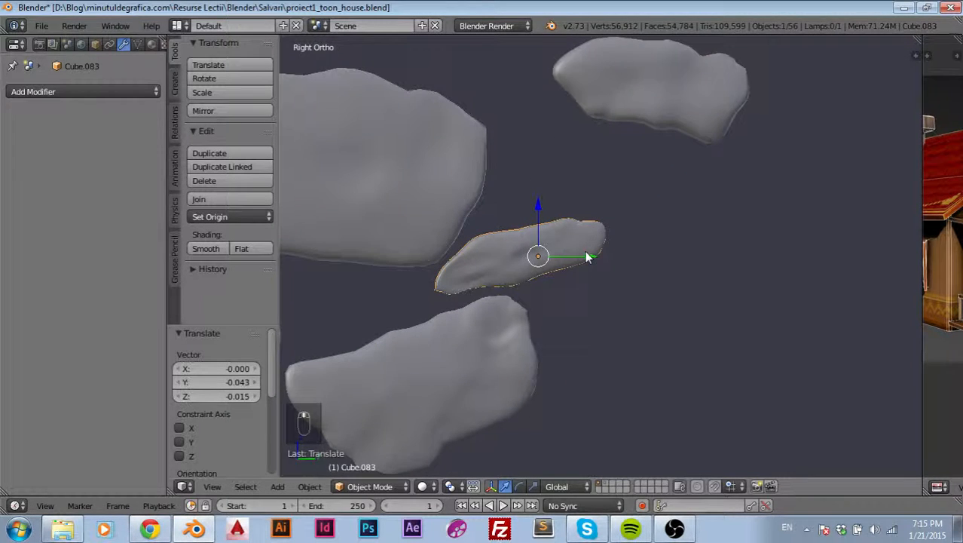
scroll(590, 252, "up", 3)
scroll(679, 174, "down", 2)
middle_click_drag(697, 163, 633, 322, "shift")
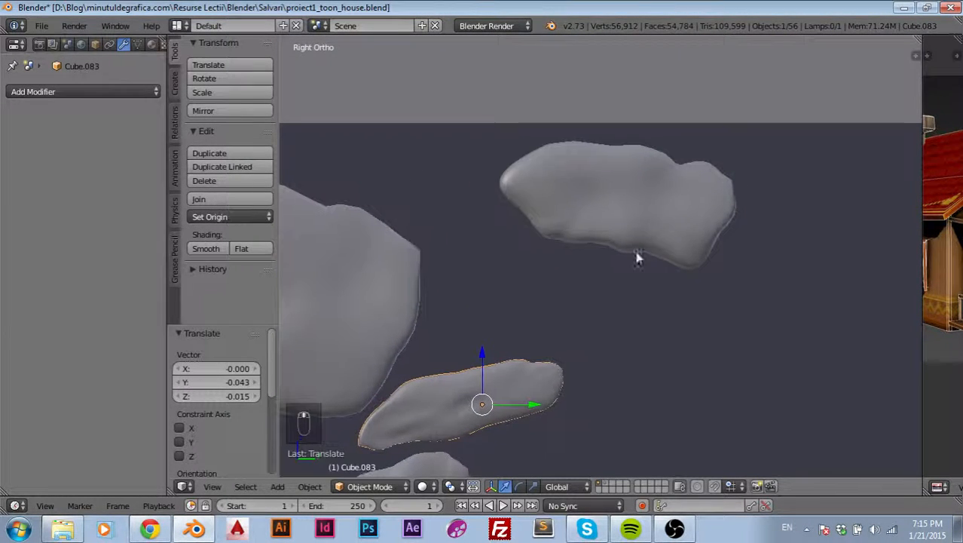
right_click(628, 205)
key("g")
left_click(541, 213)
key("r")
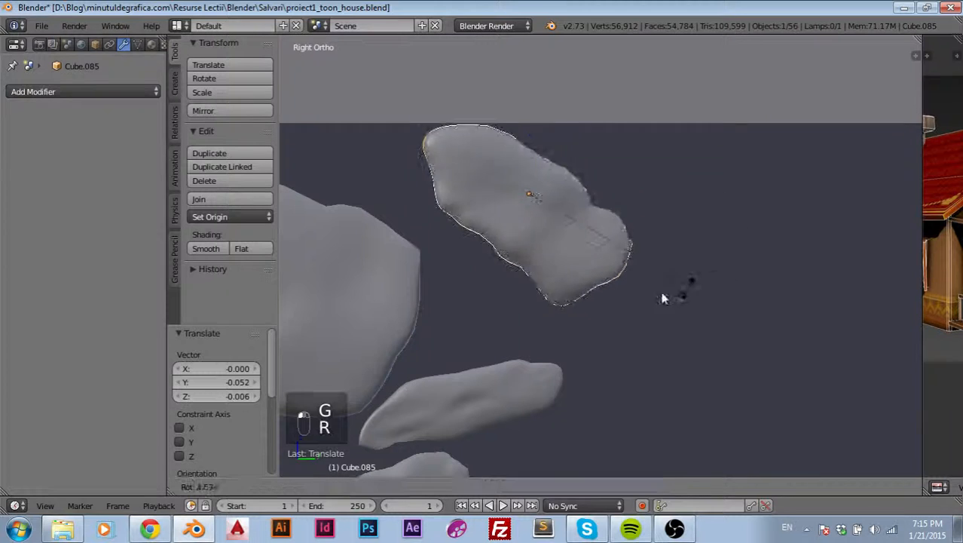
left_click(566, 249)
key("g")
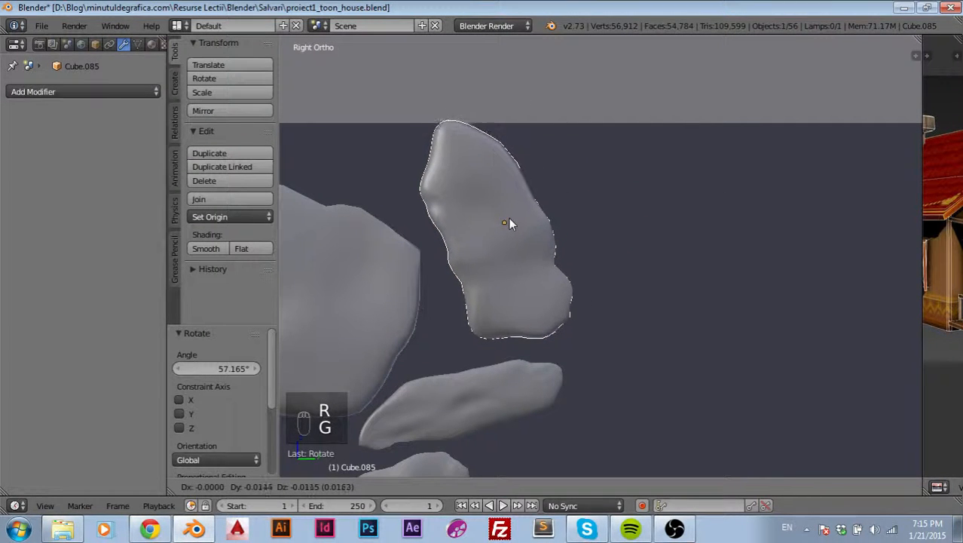
left_click(510, 229)
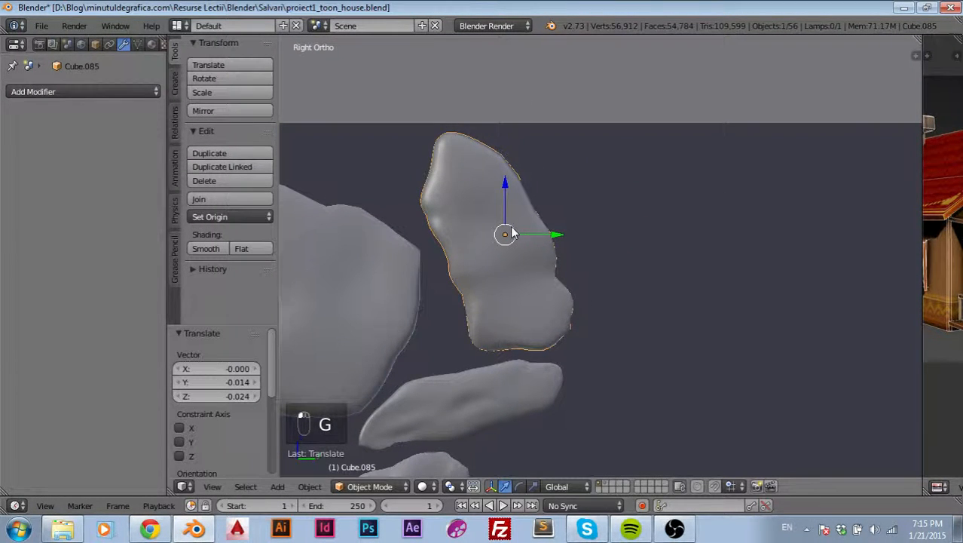
Step: Scale the upright stone about -0.076 along Y and move it about -0.013 along Y and -0.012 along Z
key("r")
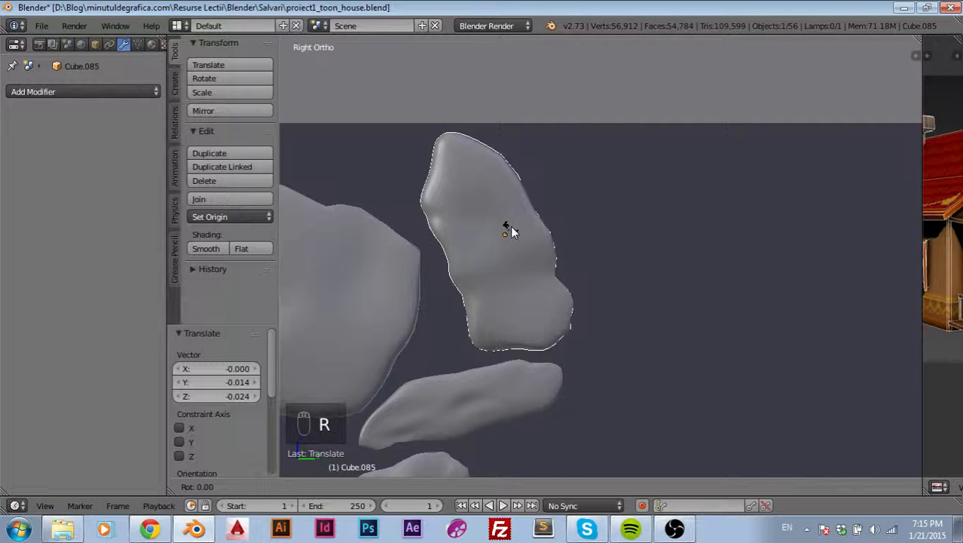
key("s")
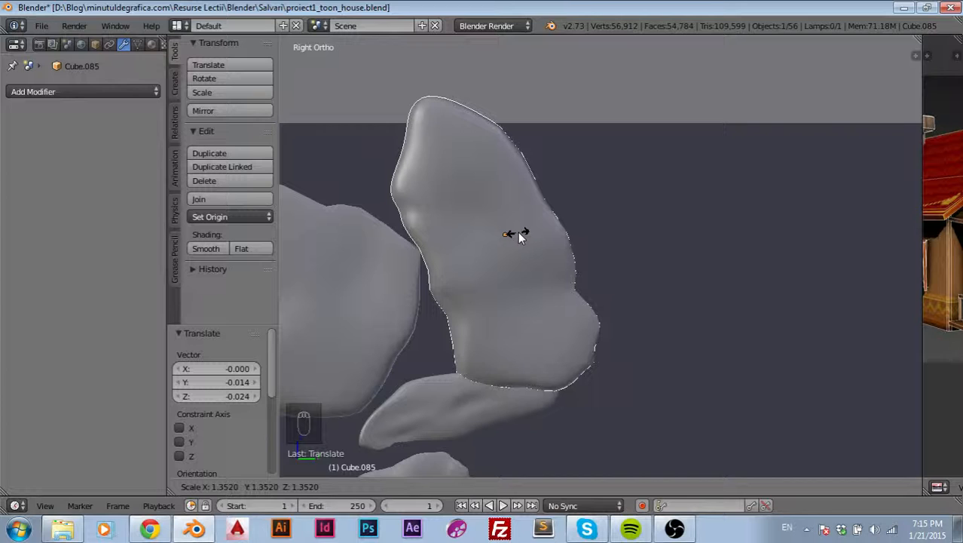
key("y")
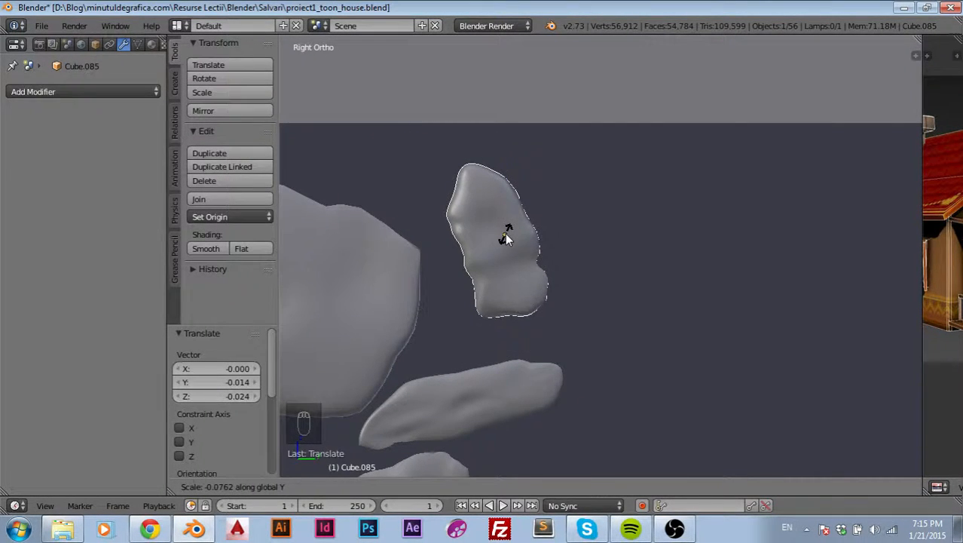
left_click(504, 239)
key("g")
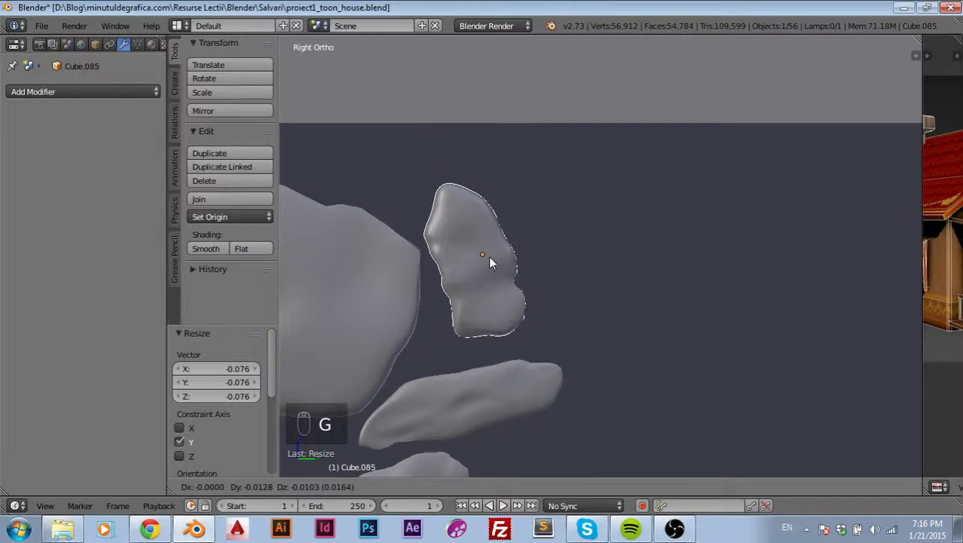
left_click(490, 260)
Step: Narrow the upright stone further with a scale of about -0.014 along Y
key("s")
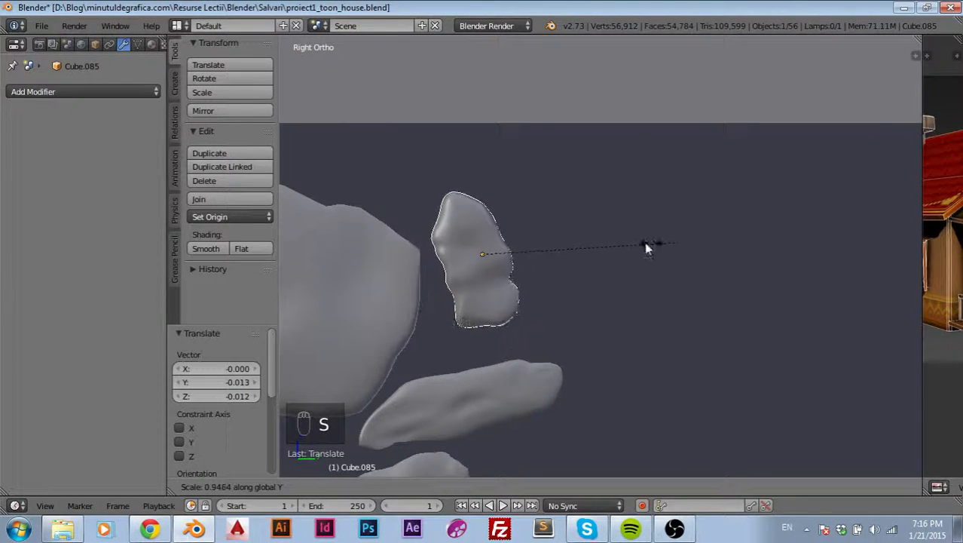
key("y")
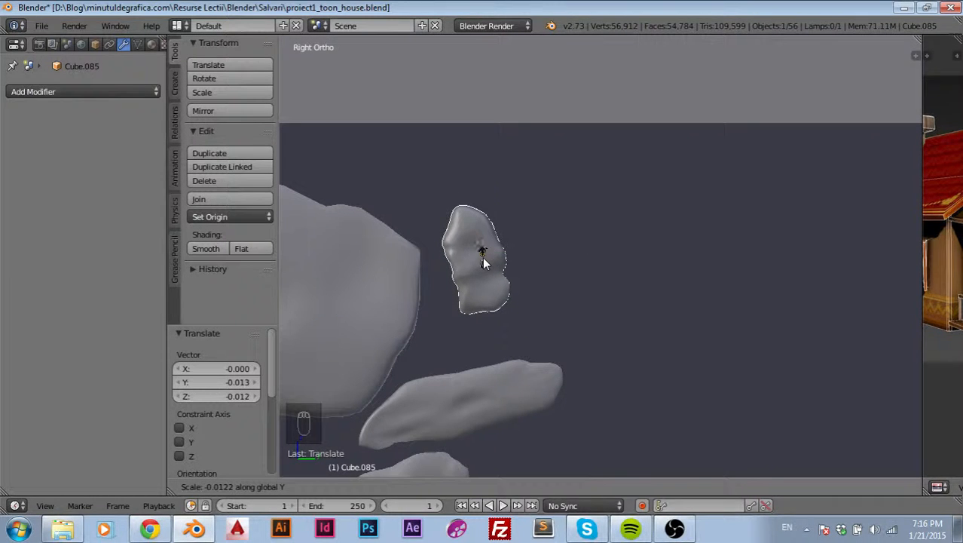
left_click(484, 263)
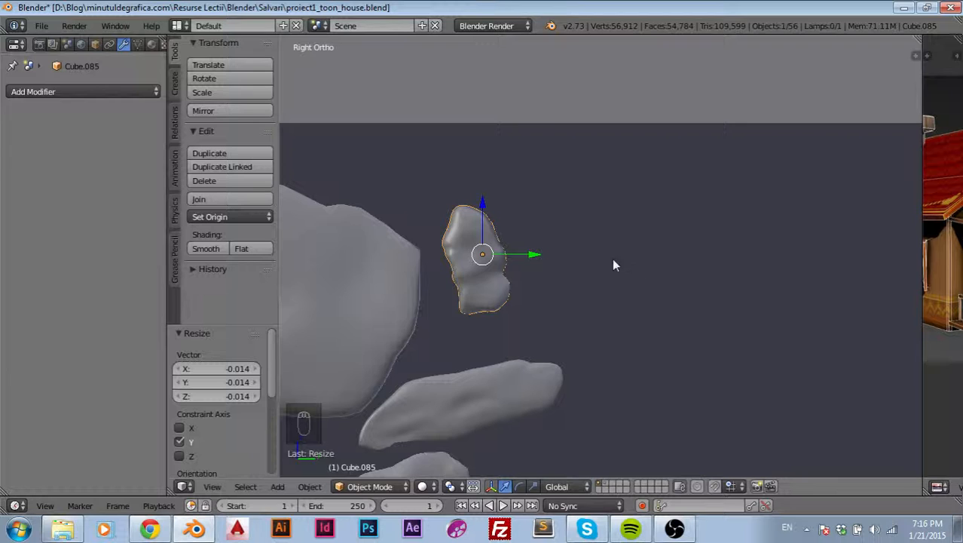
Step: Move the small upright stone down against the large stone's right edge and rotate it about 24.9°
key("g")
left_click(474, 309)
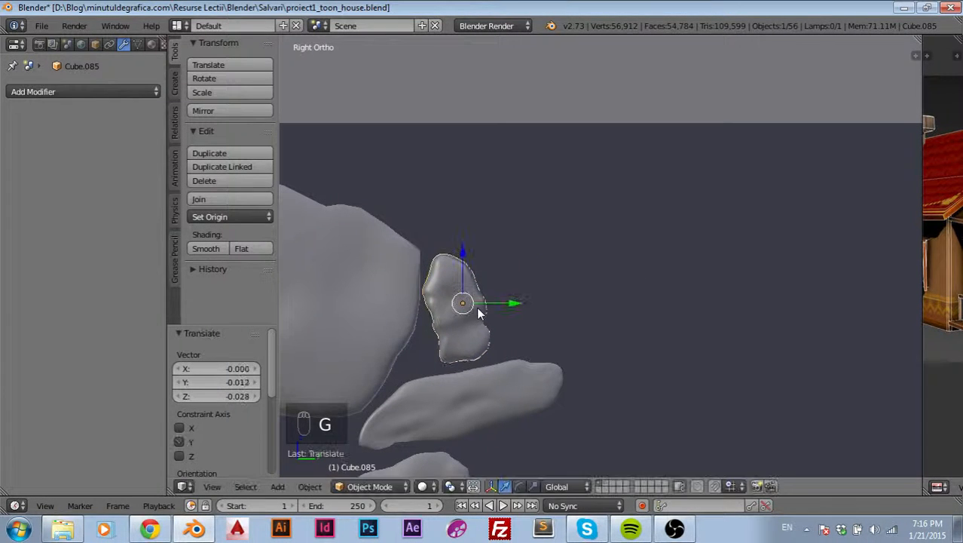
key("r")
left_click(579, 312)
key("g")
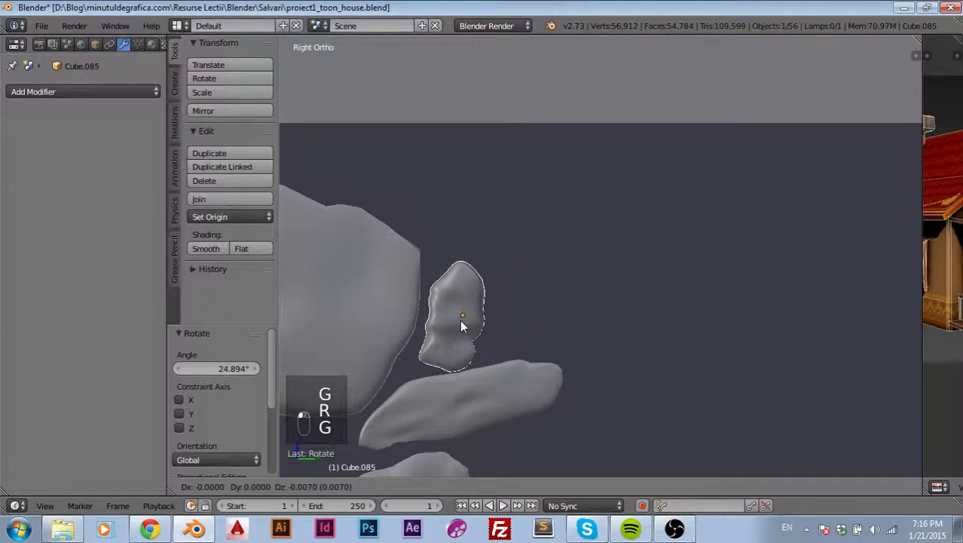
left_click(456, 322)
Step: Move the small upright stone about -0.119 along Y and -0.089 along Z into the gap below the large upper stone
scroll(490, 332, "down", 5)
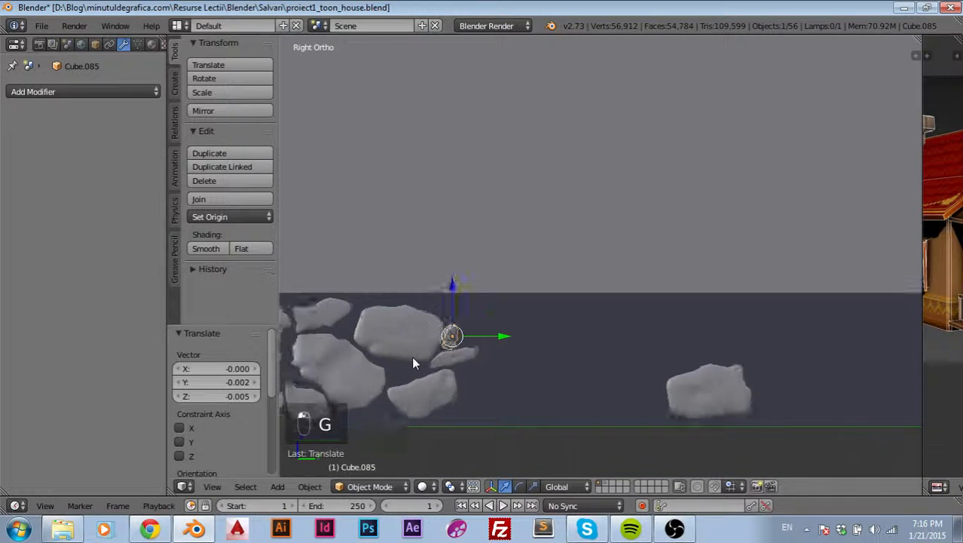
right_click(675, 378)
middle_click_drag(559, 328, 683, 314, "shift")
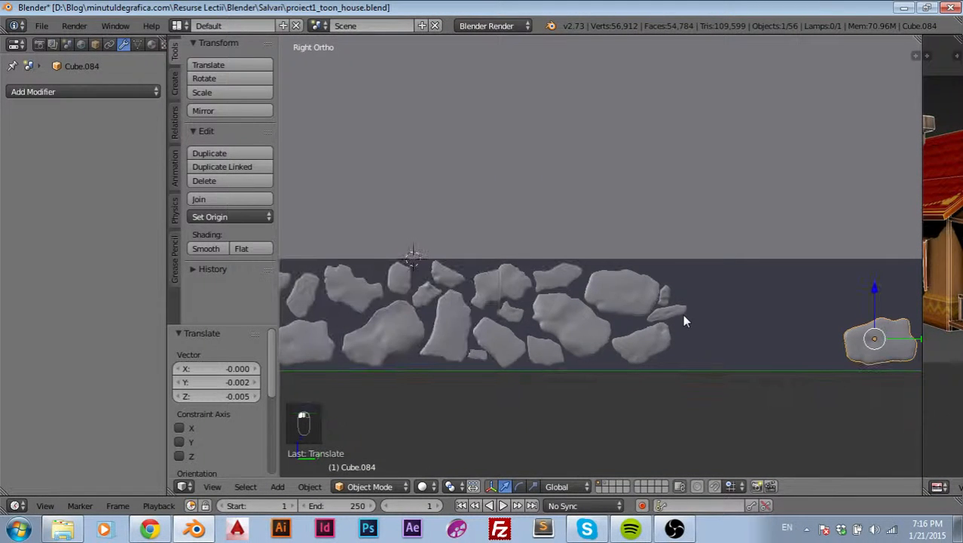
right_click(669, 307)
key("g")
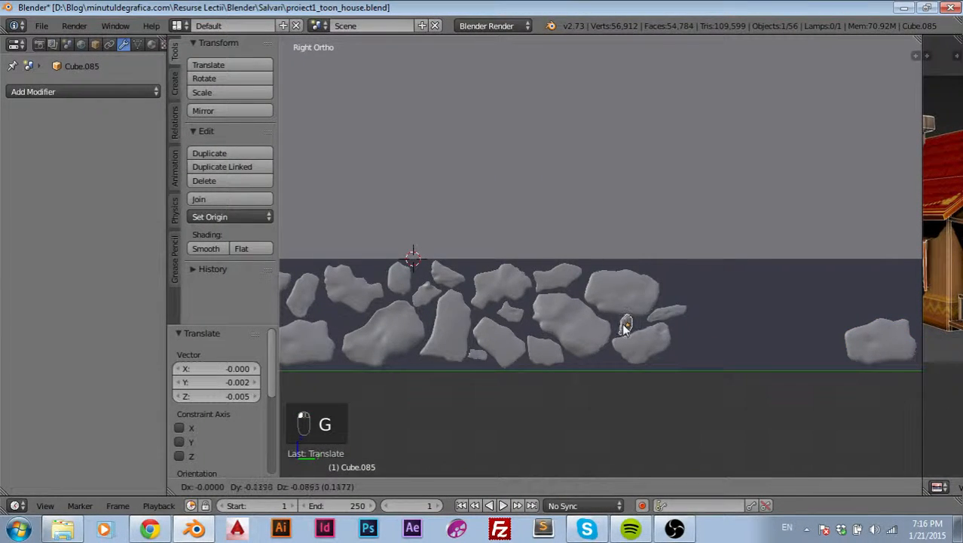
left_click(625, 326)
Step: Rotate the small stone about 57.6° to lie flatter in the gap and move it about -0.005 along Z
scroll(625, 326, "up", 5)
key("r")
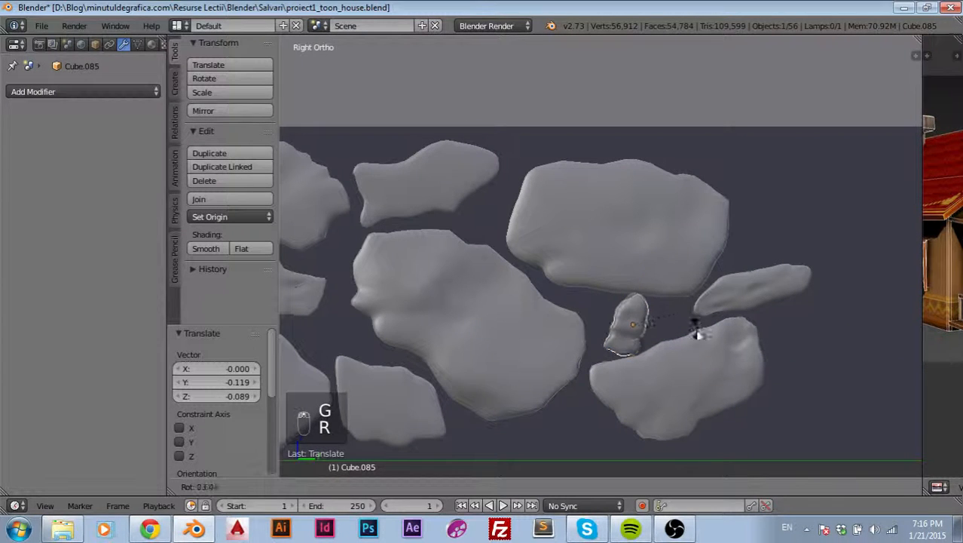
left_click(674, 362)
key("g")
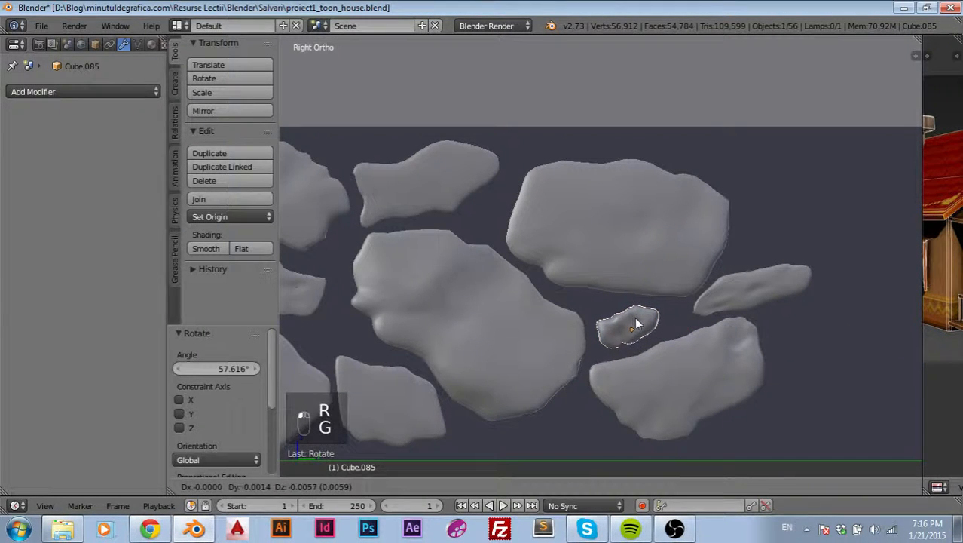
left_click(635, 320)
Step: Duplicate the small rounded upper-row stone and place the copy about 0.615 along Y and -0.227 along Z, between the lower stones
scroll(635, 320, "down", 3)
scroll(637, 295, "down", 2)
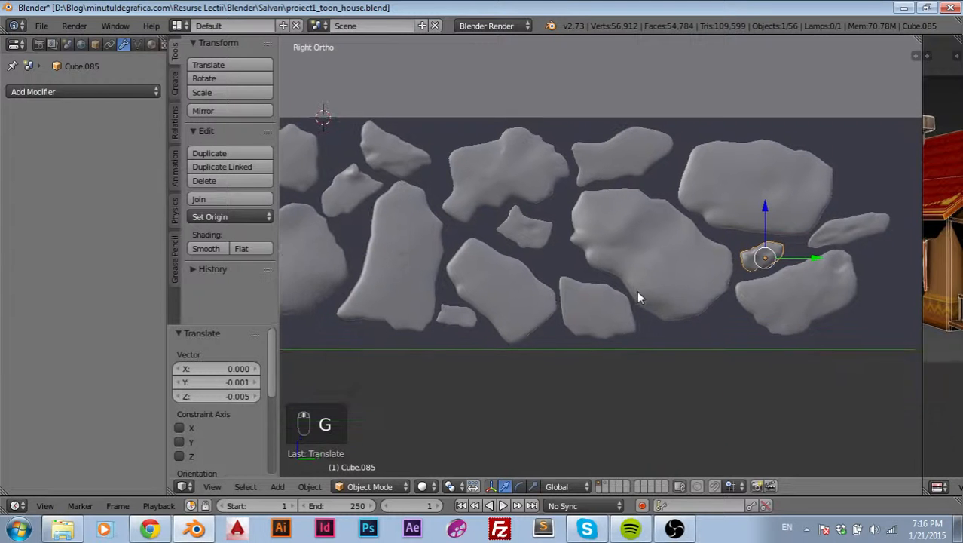
scroll(570, 314, "down", 3)
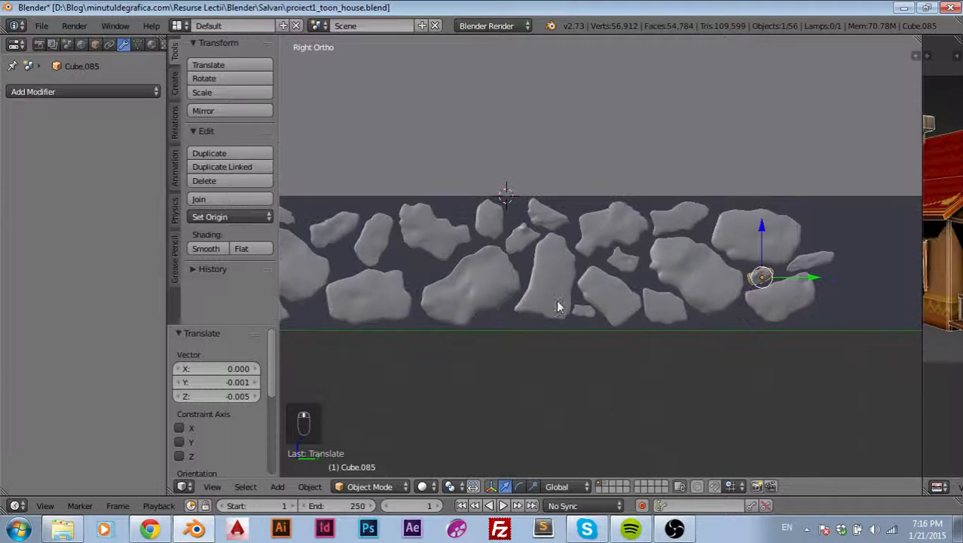
right_click(486, 216)
key("shift+d")
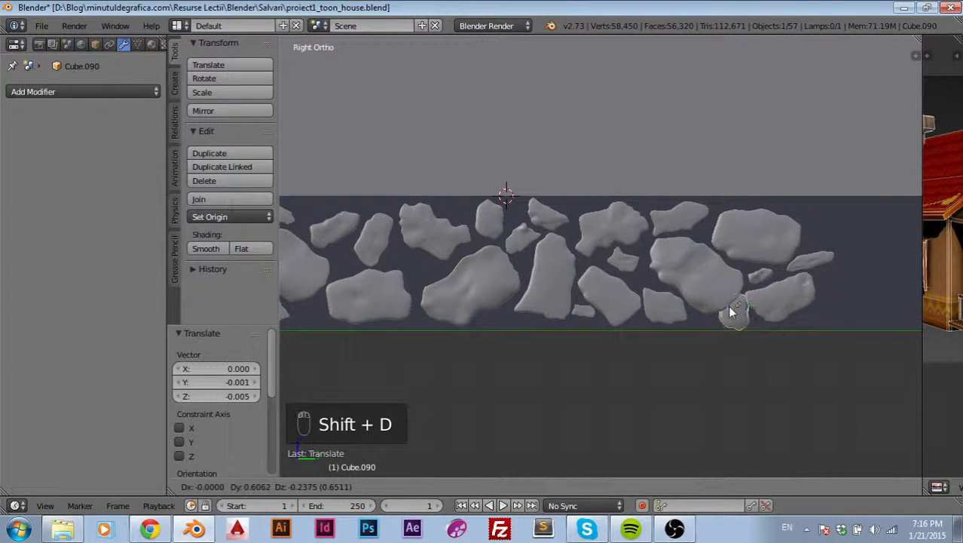
left_click(731, 316)
Step: Scale the duplicated stone to about 0.667 and move it about 0.010 along Y and -0.016 along Z into the bottom gap
scroll(759, 340, "up", 3)
scroll(761, 344, "up", 4)
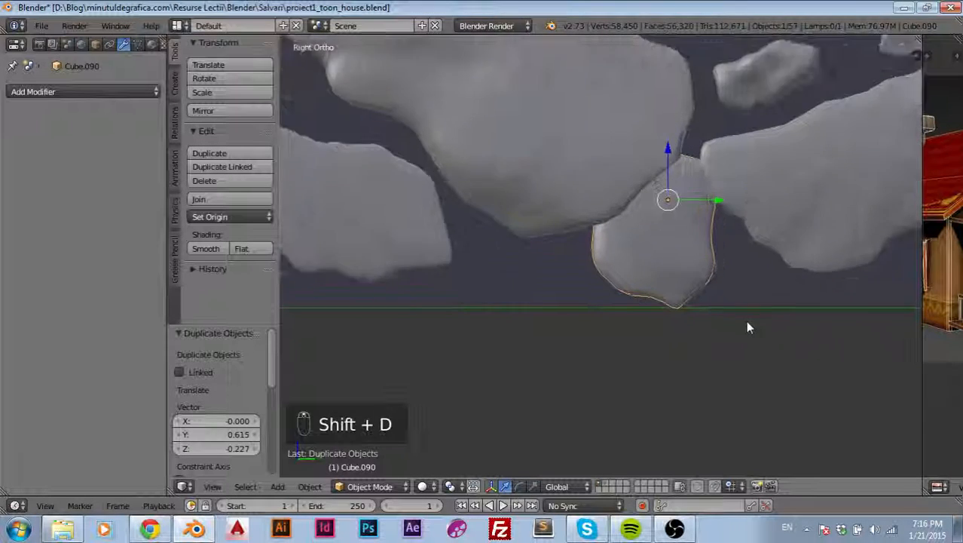
key("s")
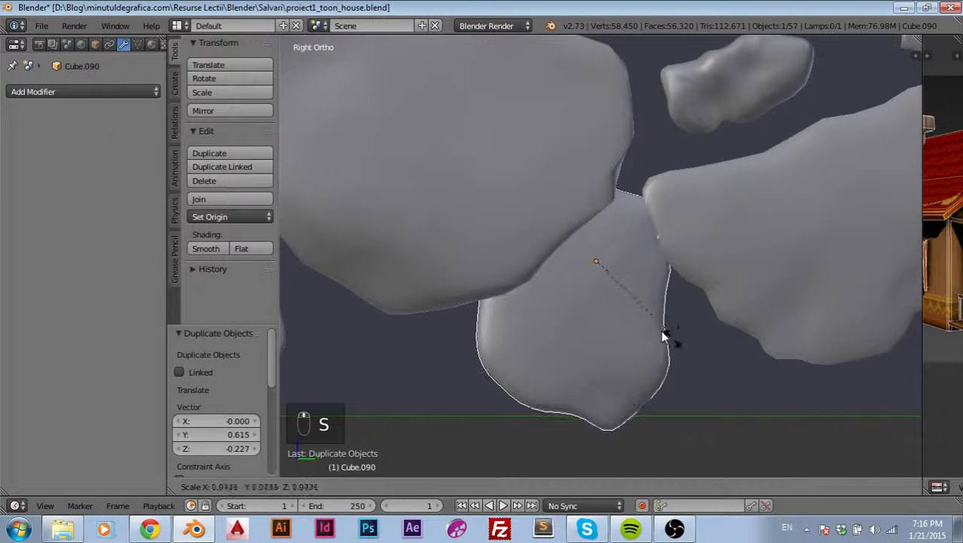
left_click(623, 286)
key("g")
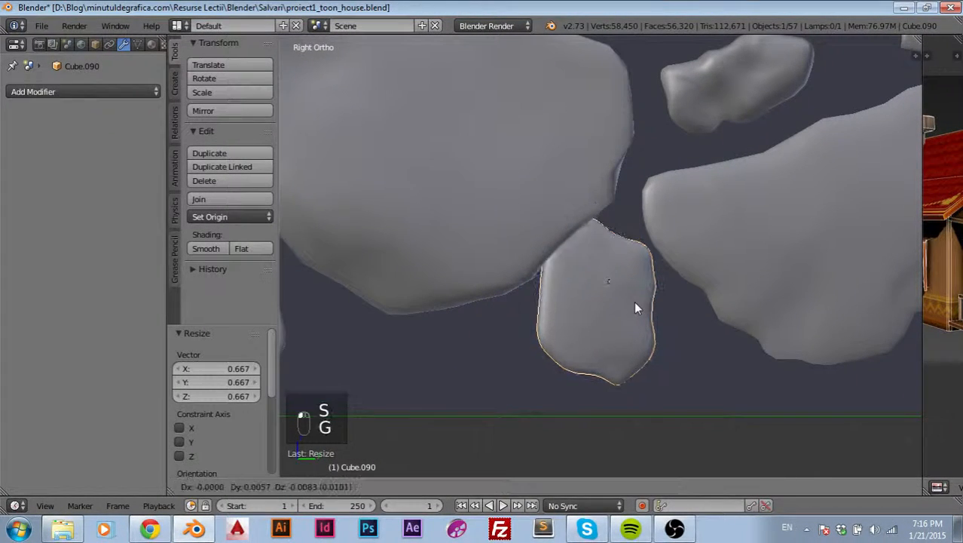
left_click(639, 315)
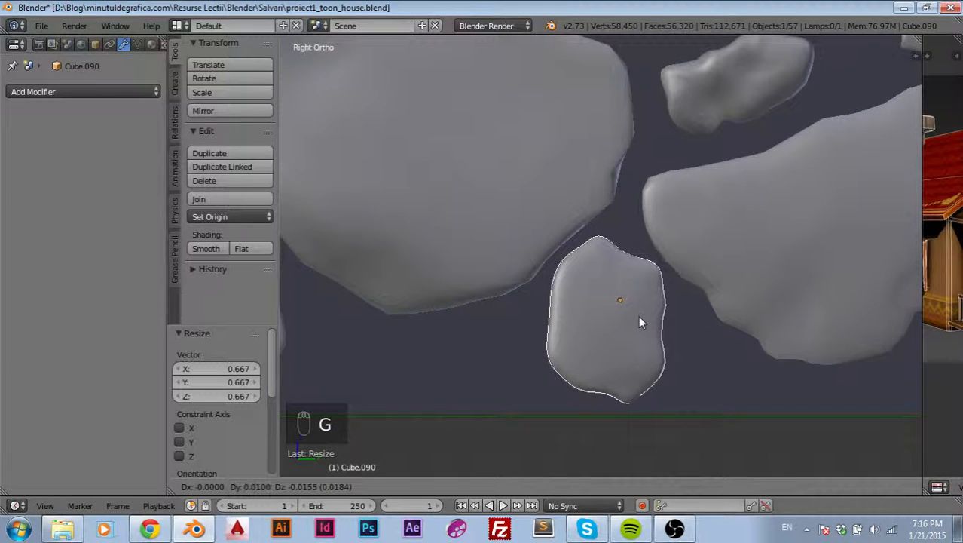
Step: Reshape the duplicated stone's upper right mesh with proportional editing, pulling the corner inward and moving the top edge about 0.007 along Y and 0.003 along Z
key("Tab")
scroll(635, 280, "up", 3)
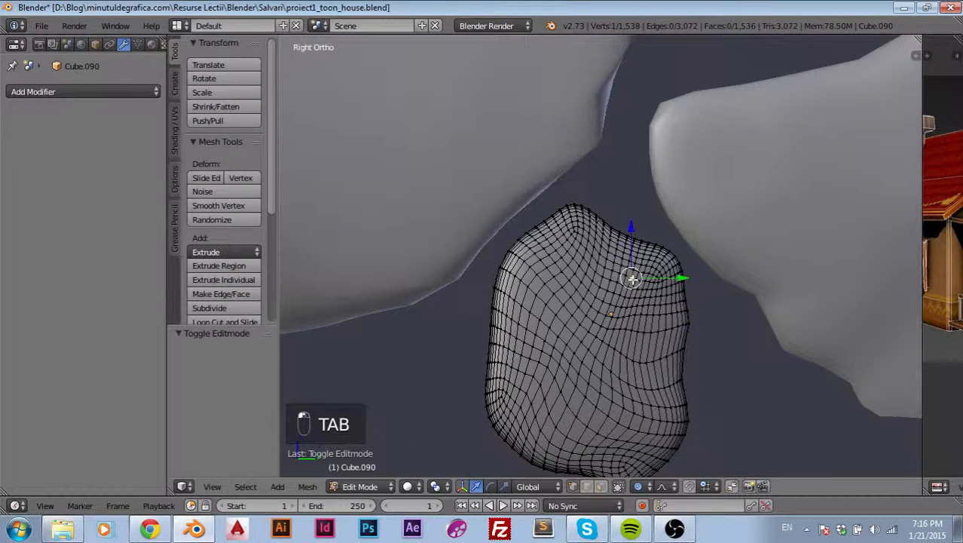
key("g")
left_click(621, 284)
key("g")
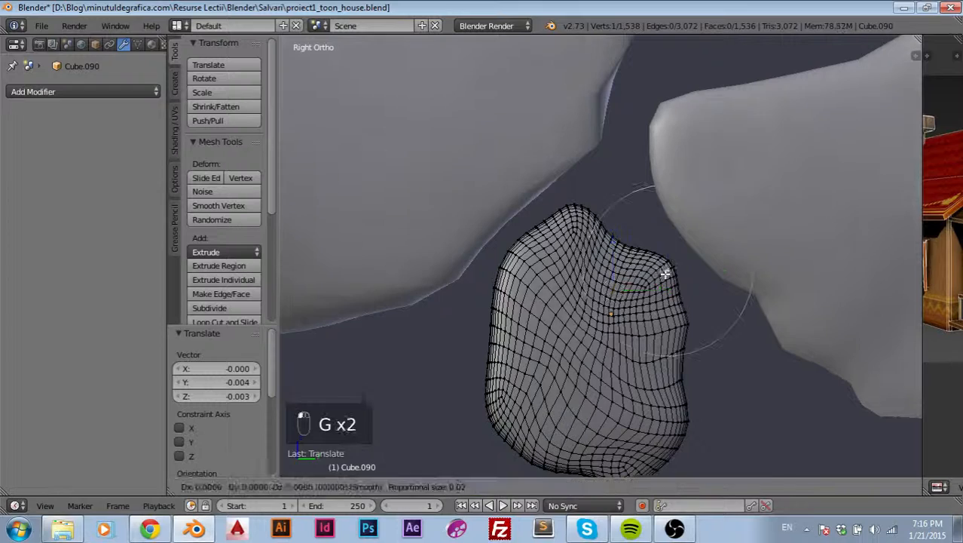
left_click(662, 288)
right_click(607, 230)
key("g")
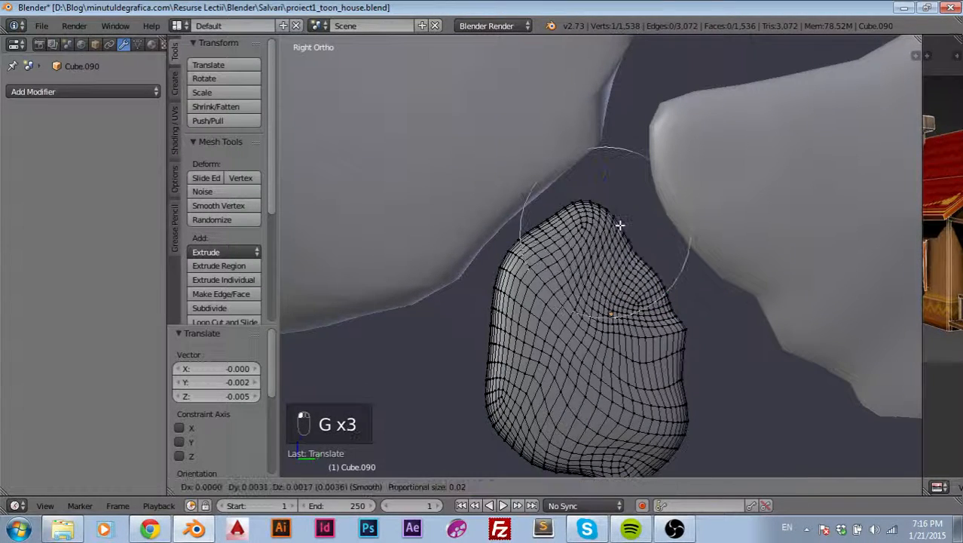
left_click(632, 221)
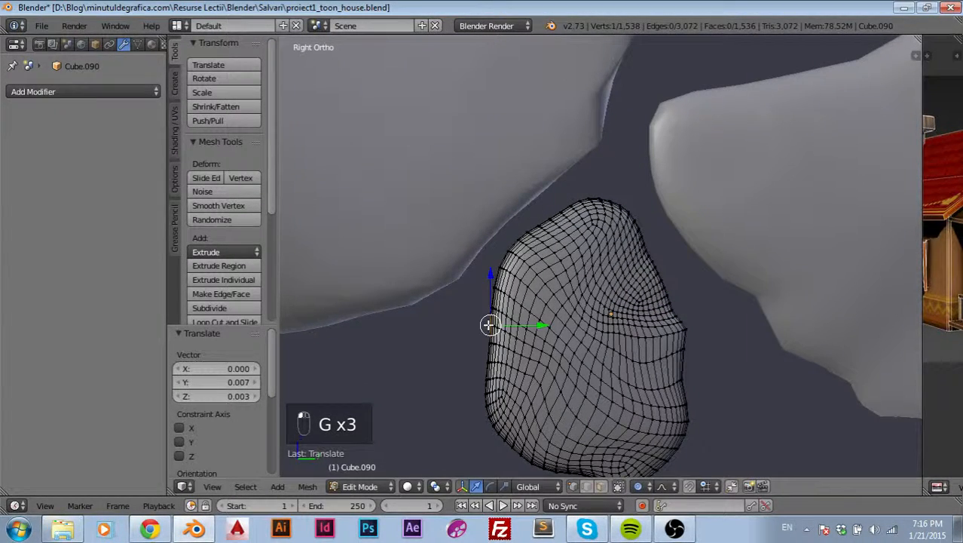
Step: Bulge the stone's left edge about -0.006 along Y, and pull its lower left corner and lower right edge inward
key("g")
left_click(461, 331)
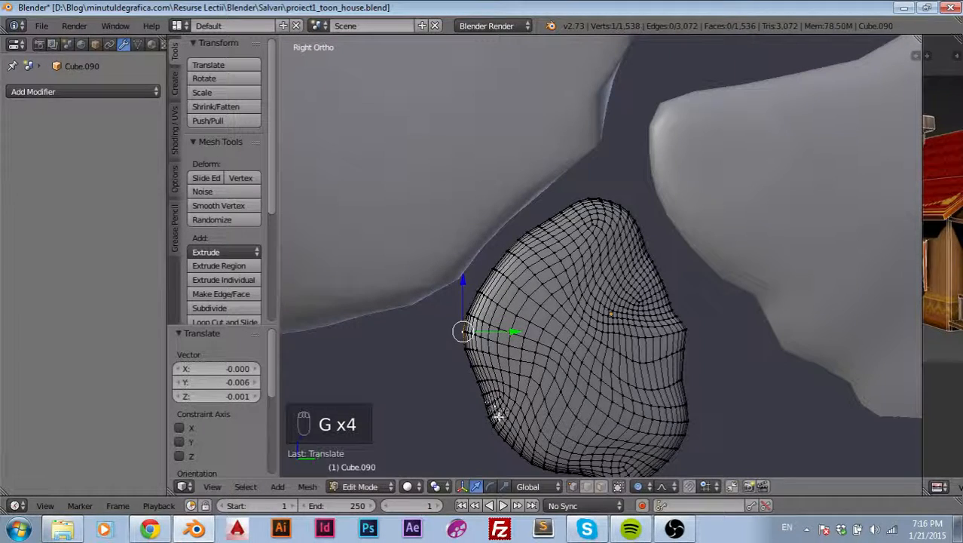
key("g")
left_click(519, 410)
right_click(652, 404)
key("g")
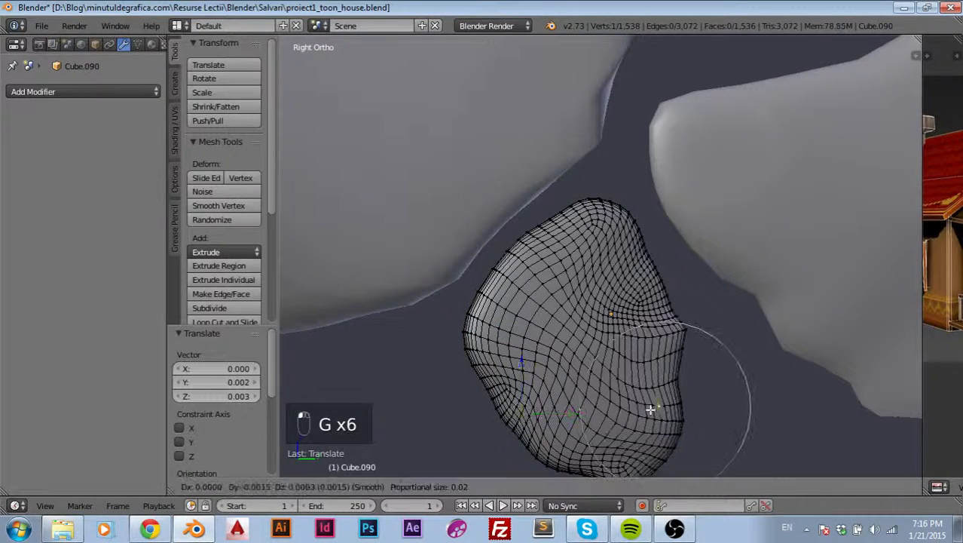
left_click(640, 400)
Step: Pull the protruding point on the stone's right edge inward about -0.005 along Y with a smaller proportional editing radius
key("g")
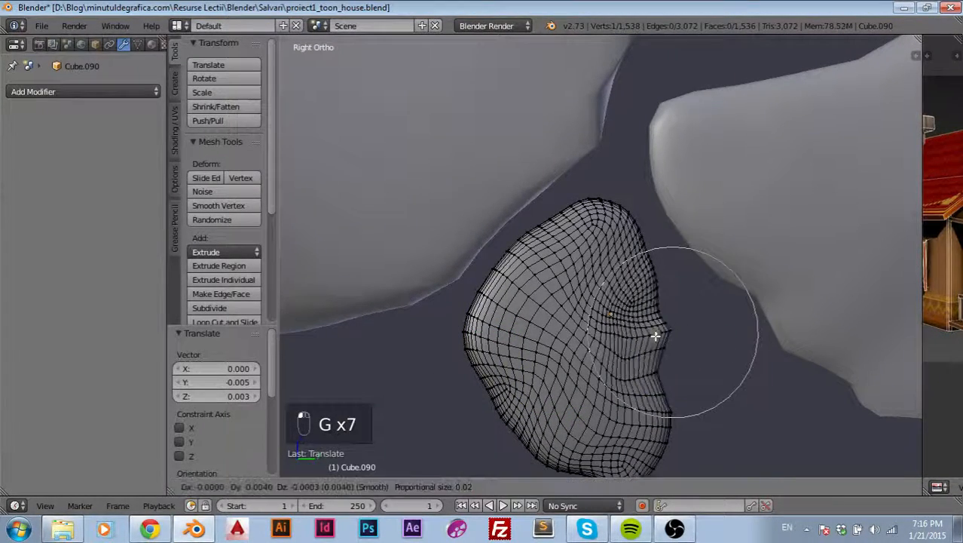
scroll(673, 337, "up", 5)
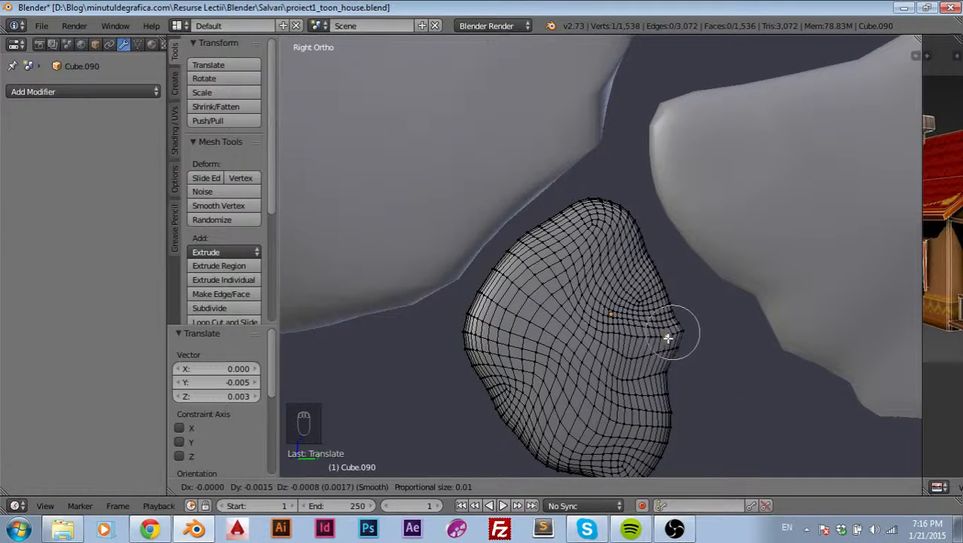
scroll(655, 338, "down", 4)
left_click(654, 338)
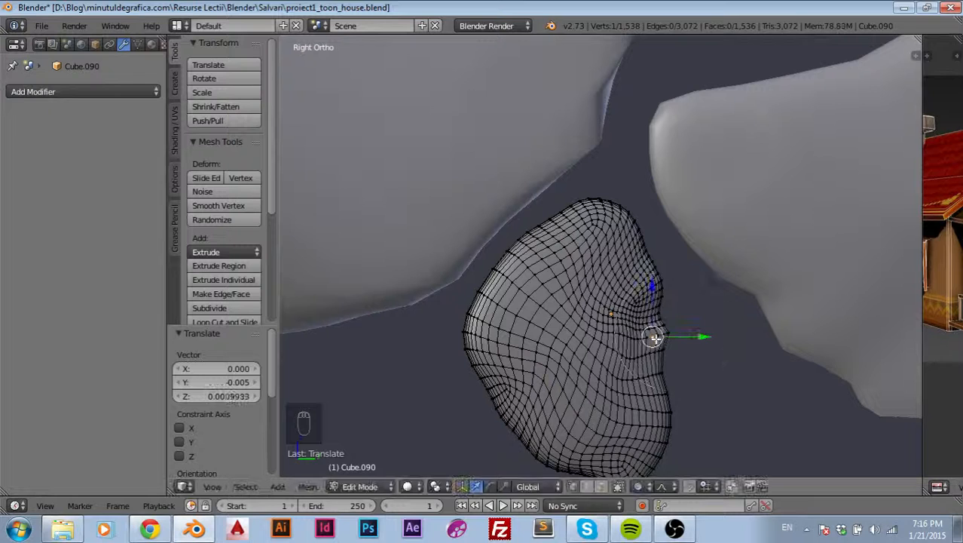
key("g")
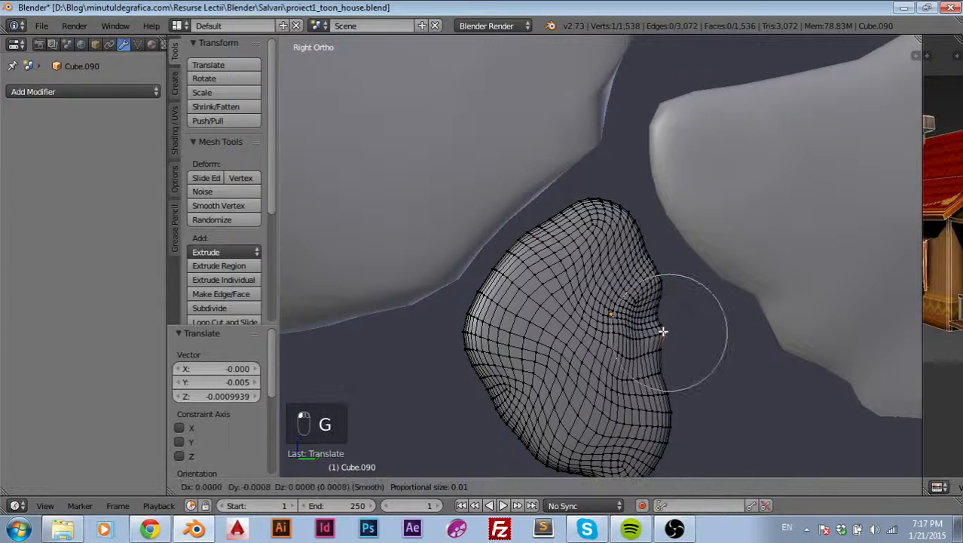
left_click(659, 331)
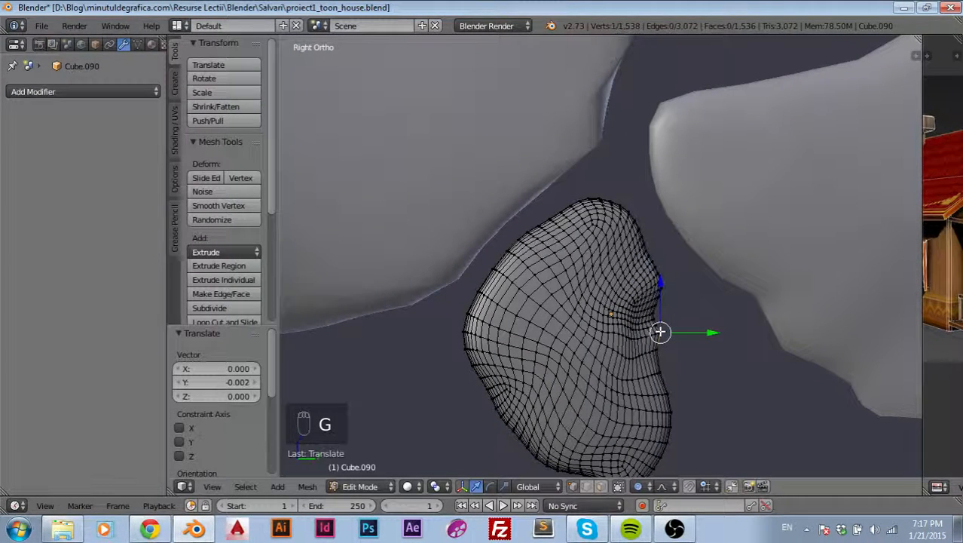
key("ctrl+z")
Step: Move the right edge's point about -0.002 along Y and return the stone to Object Mode
key("g")
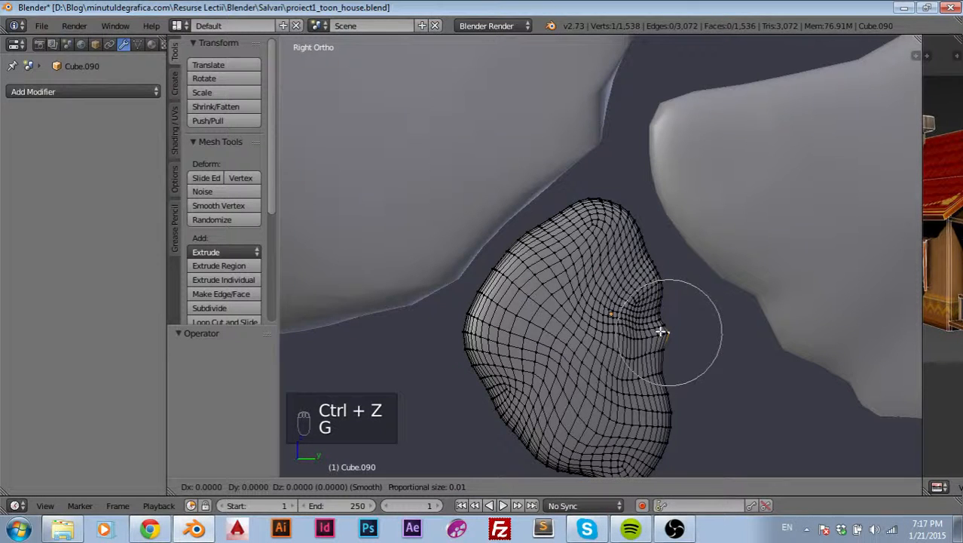
left_click(653, 332)
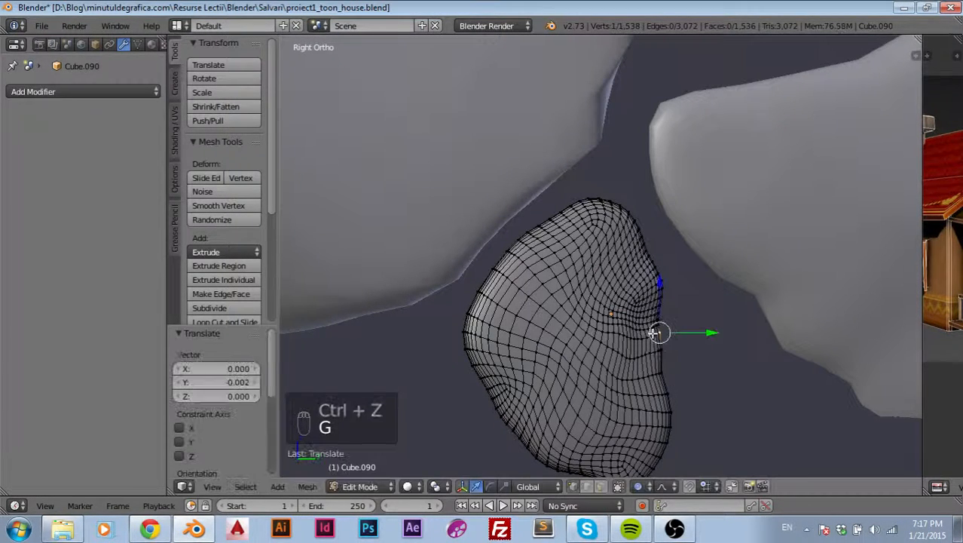
scroll(687, 395, "down", 3)
key("Tab")
scroll(685, 400, "down", 4)
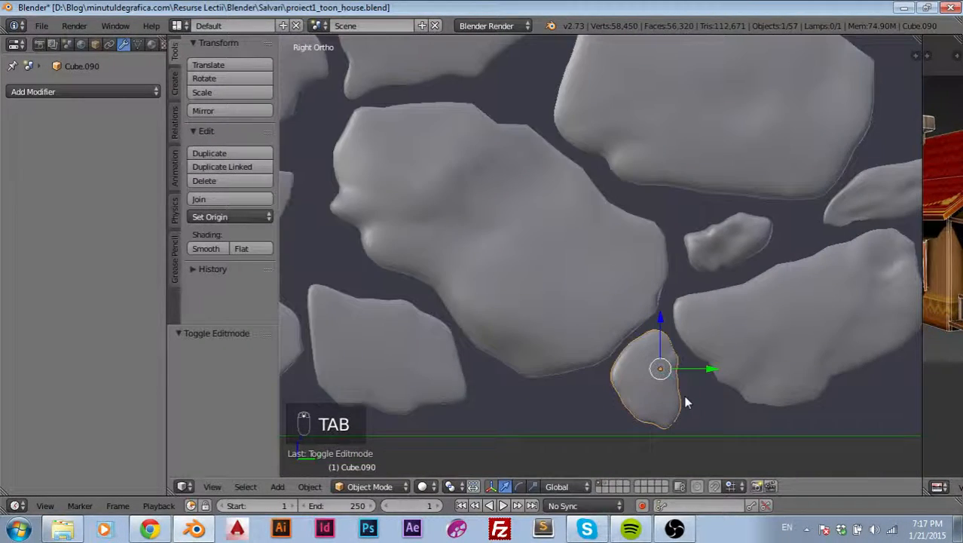
Step: Move the spare stone about -0.539 along Y and 0.175 along Z, beside the large stone in the upper row
middle_click_drag(725, 383, 631, 309, "shift")
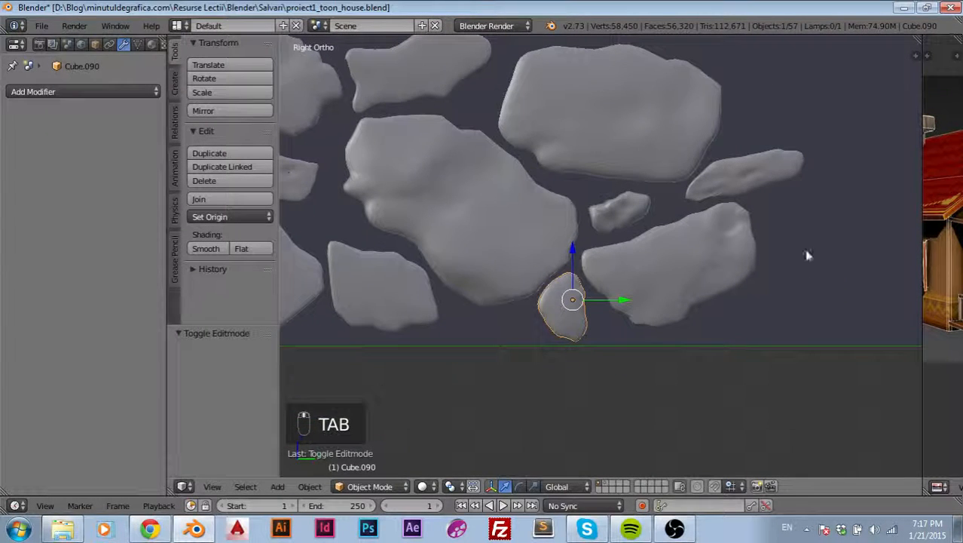
middle_click_drag(615, 277, 395, 316, "shift")
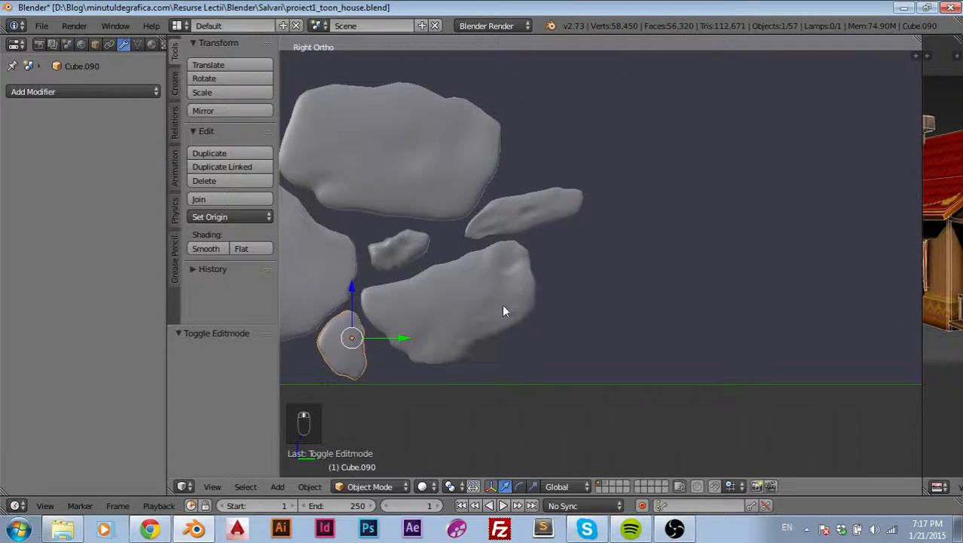
scroll(502, 304, "down", 5)
right_click(754, 303)
key("g")
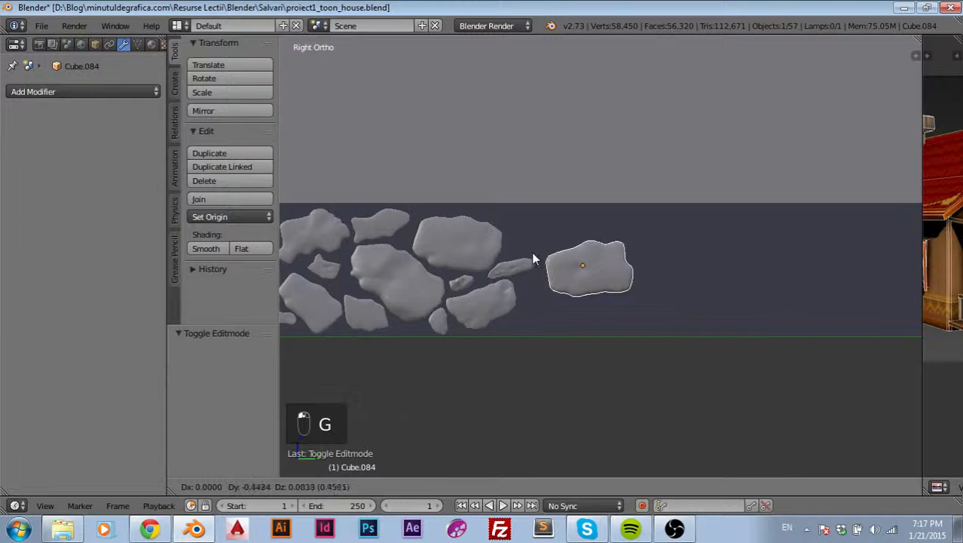
left_click(498, 218)
Step: Scale the placed stone to about 0.907 and move it closer to the large stone on its left
scroll(619, 269, "up", 5)
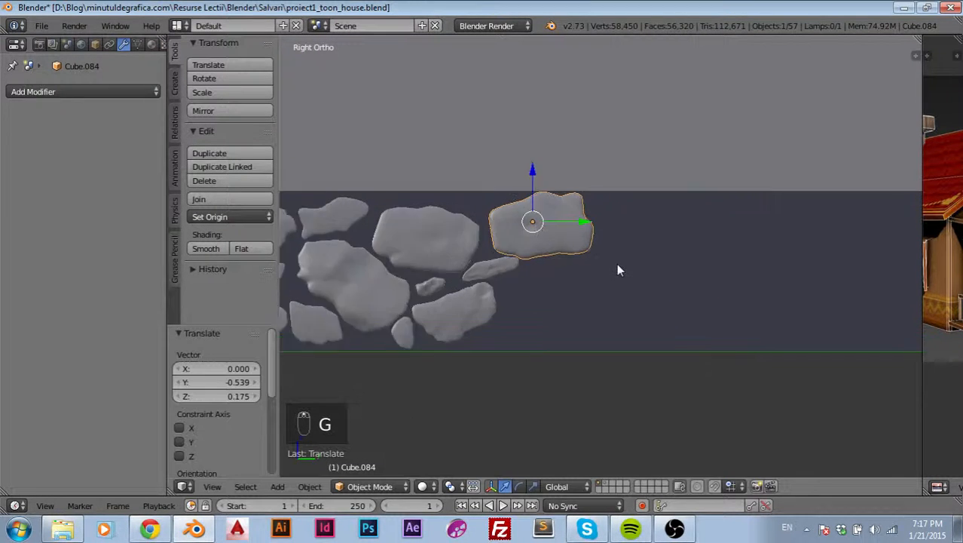
middle_click_drag(520, 239, 622, 350, "shift")
scroll(610, 332, "up", 4)
key("s")
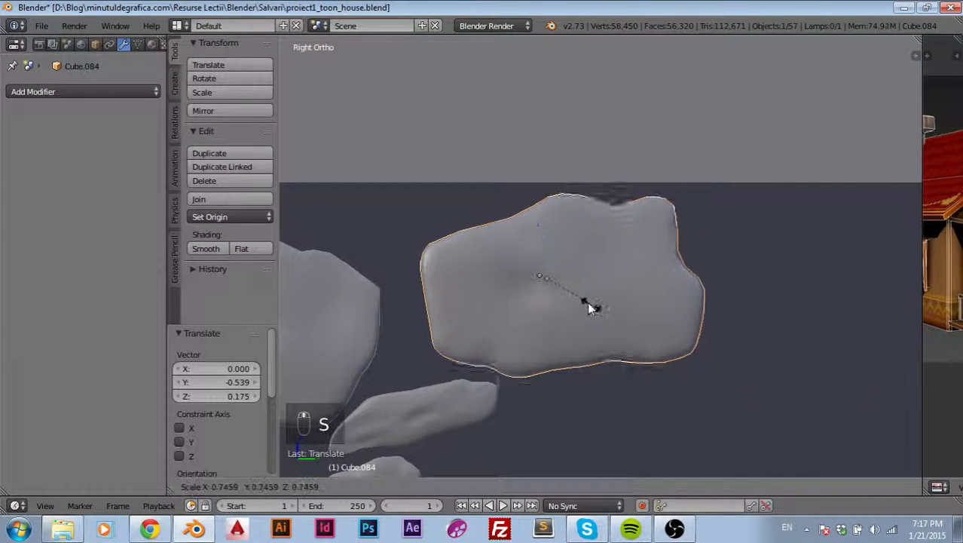
left_click(594, 305)
key("g")
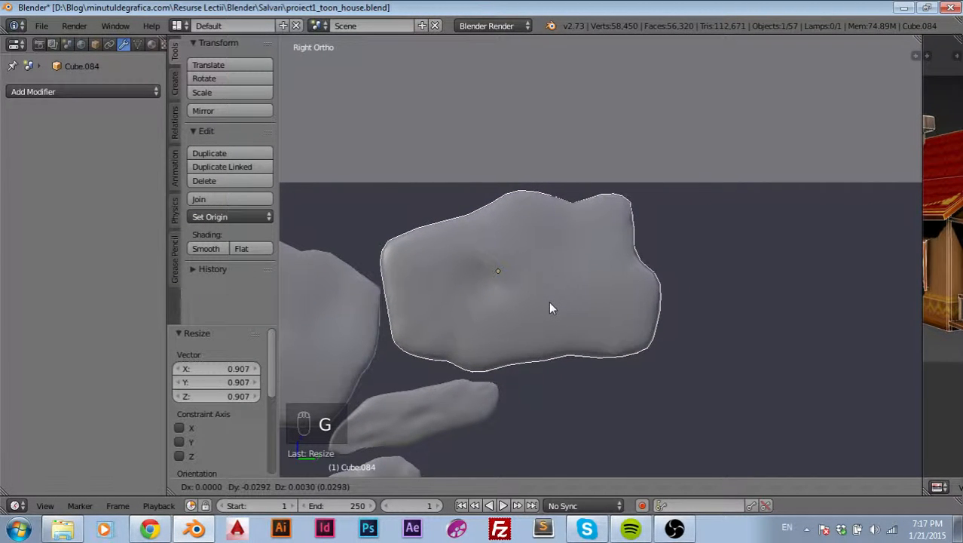
left_click(553, 304)
Step: Move a point on the right edge of the large stone to the left about -0.005 along Y with proportional editing
right_click(331, 318)
key("Tab")
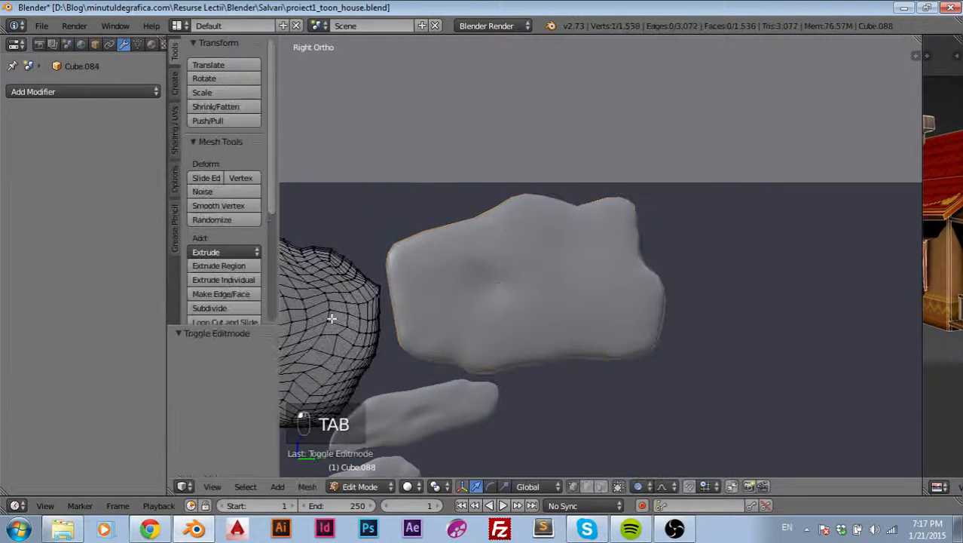
left_click(373, 293)
key("g")
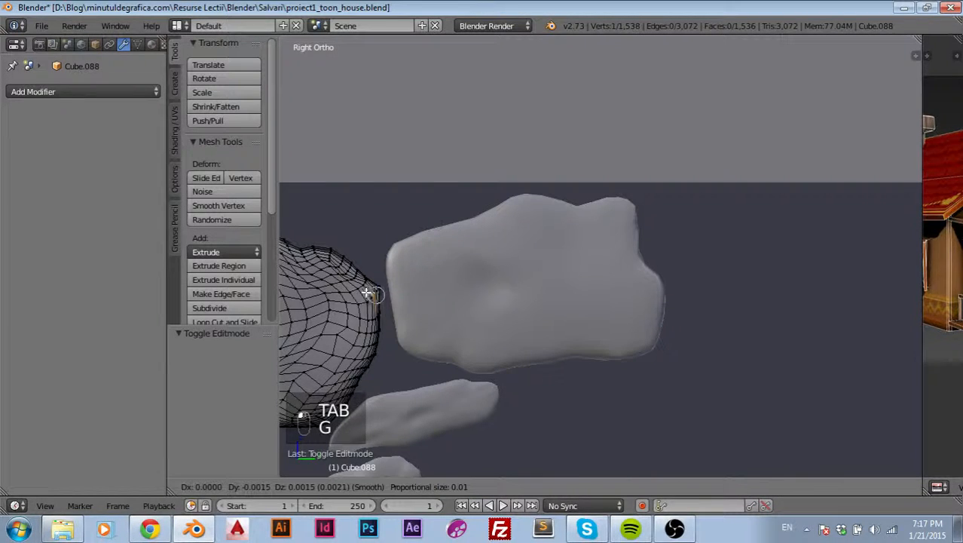
left_click(367, 293)
Step: Round off the large stone's protruding right corner by nudging its neighbouring points slightly inward, and return to Object Mode
middle_click_drag(455, 325, 598, 367, "shift")
scroll(484, 336, "up", 6)
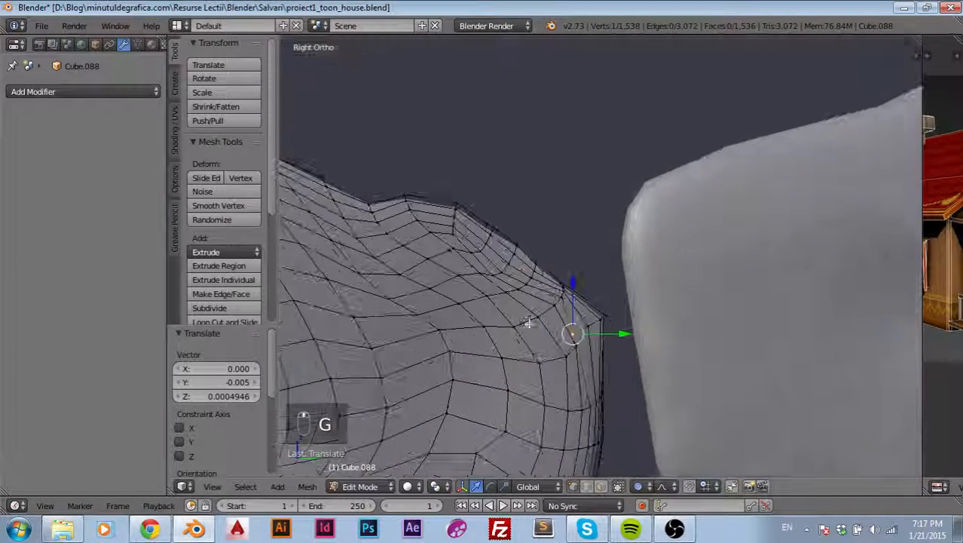
key("g")
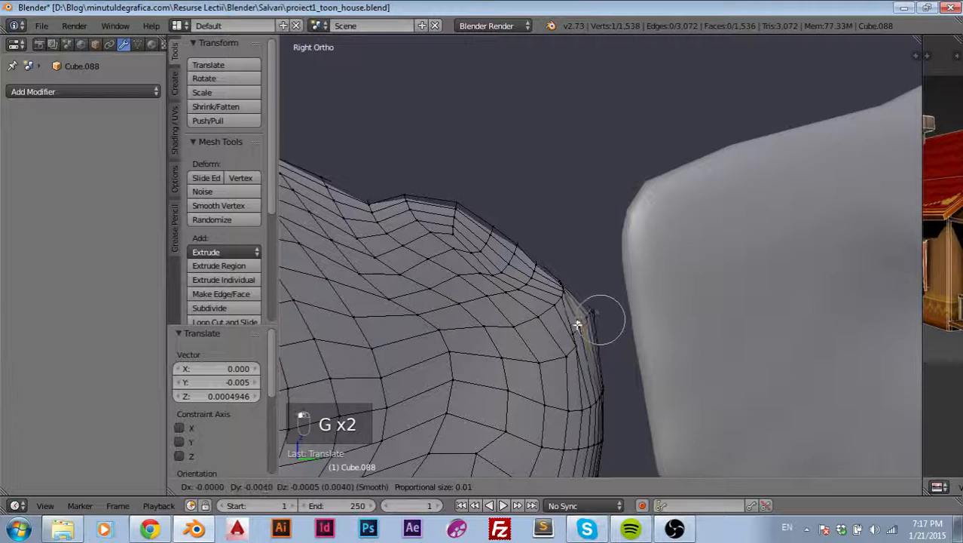
left_click(578, 324)
key("g")
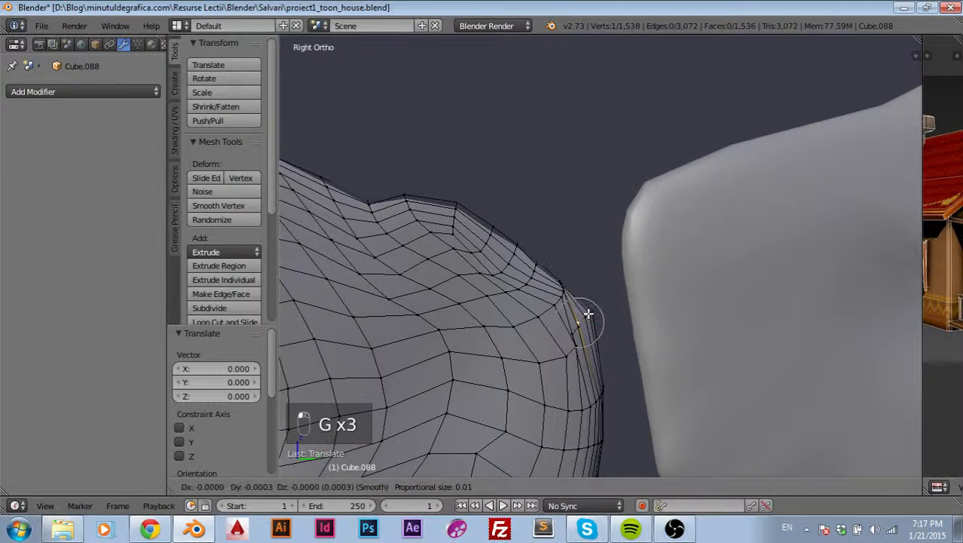
left_click(588, 314)
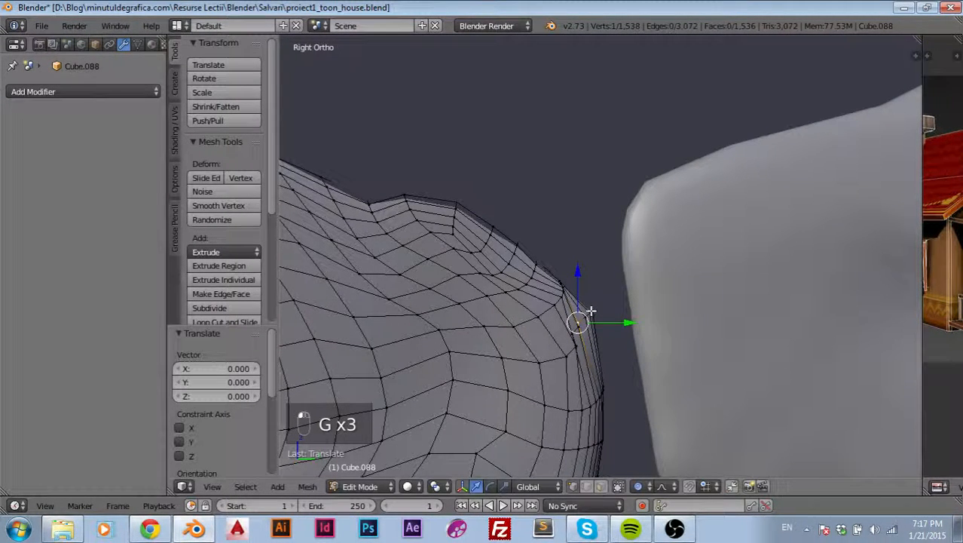
key("g")
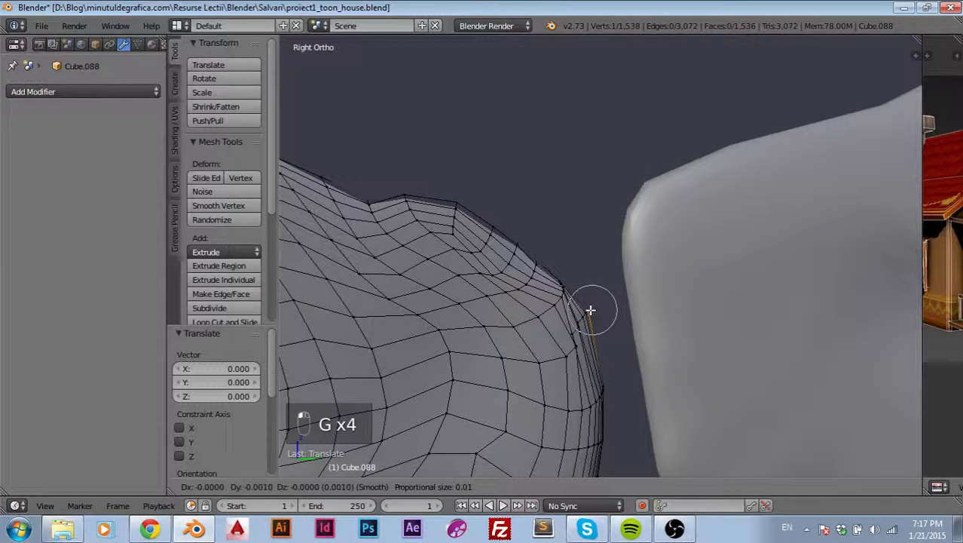
left_click(590, 309)
scroll(585, 333, "down", 2)
key("Tab")
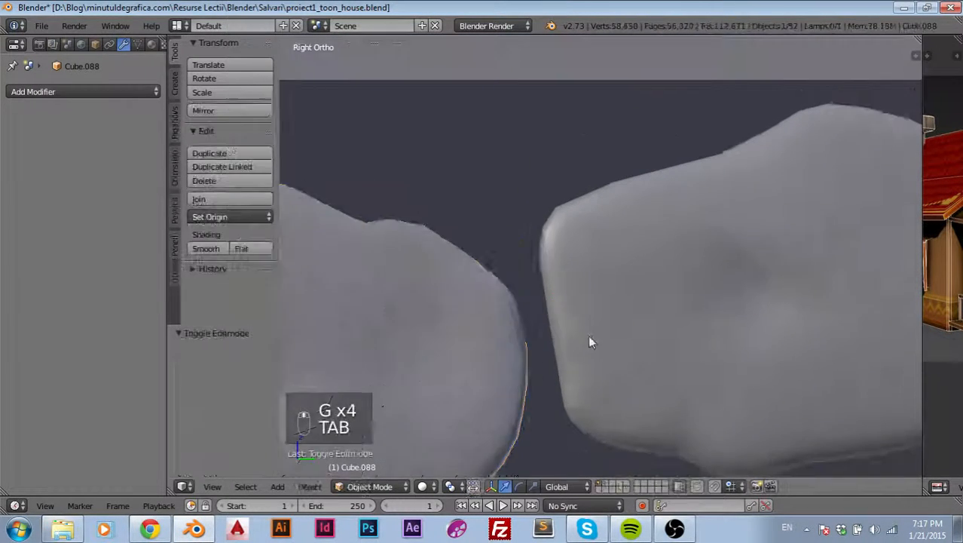
Step: Edit the newly placed stone's mesh and move a point in its right half about -0.009 along Y with proportional size 0.04
scroll(643, 346, "down", 3)
scroll(643, 346, "down", 1)
middle_click_drag(698, 370, 577, 286, "shift")
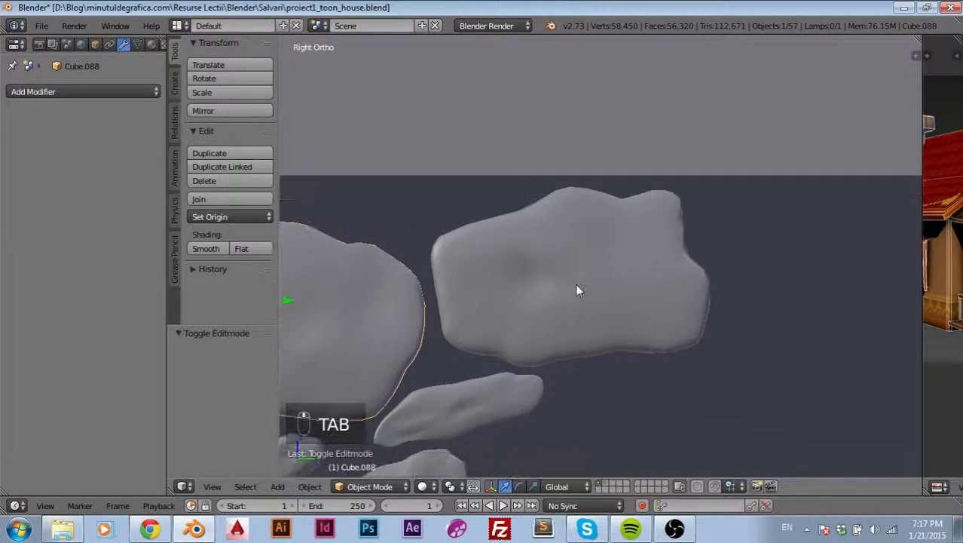
right_click(582, 286)
key("Tab")
scroll(587, 287, "up", 7)
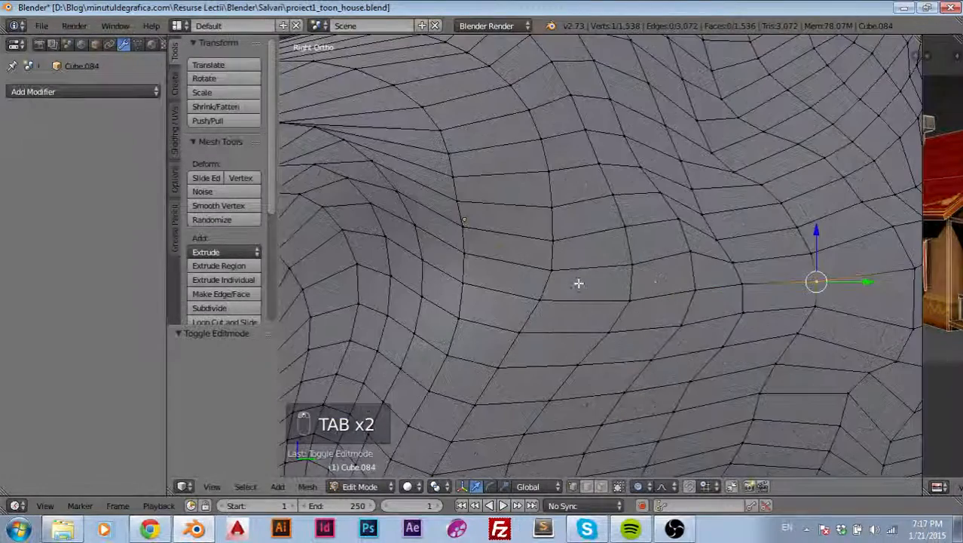
key("g")
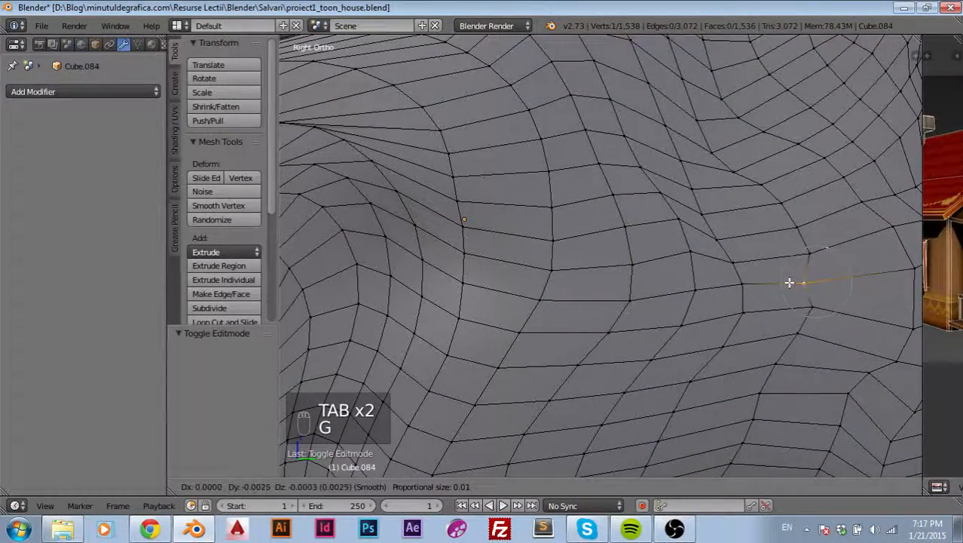
scroll(788, 282, "down", 10)
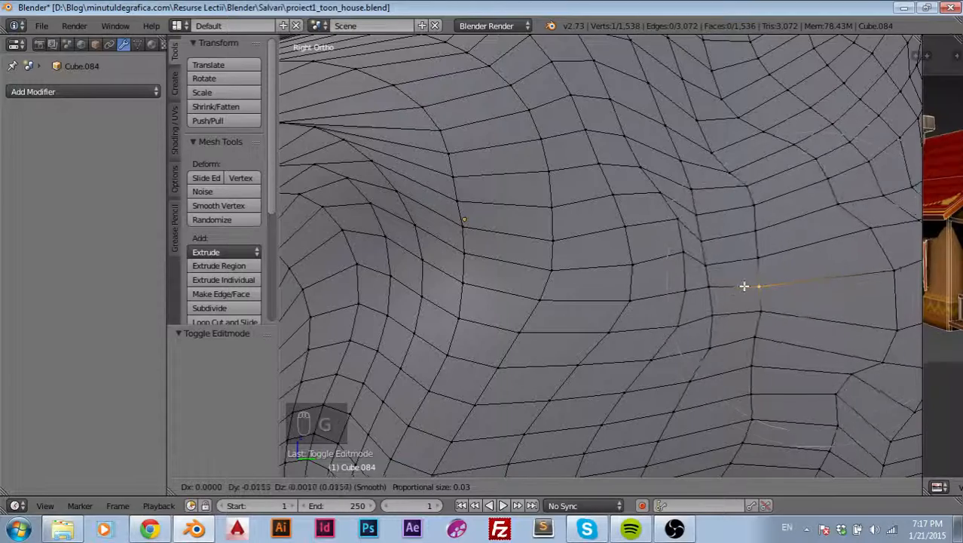
scroll(744, 285, "down", 3)
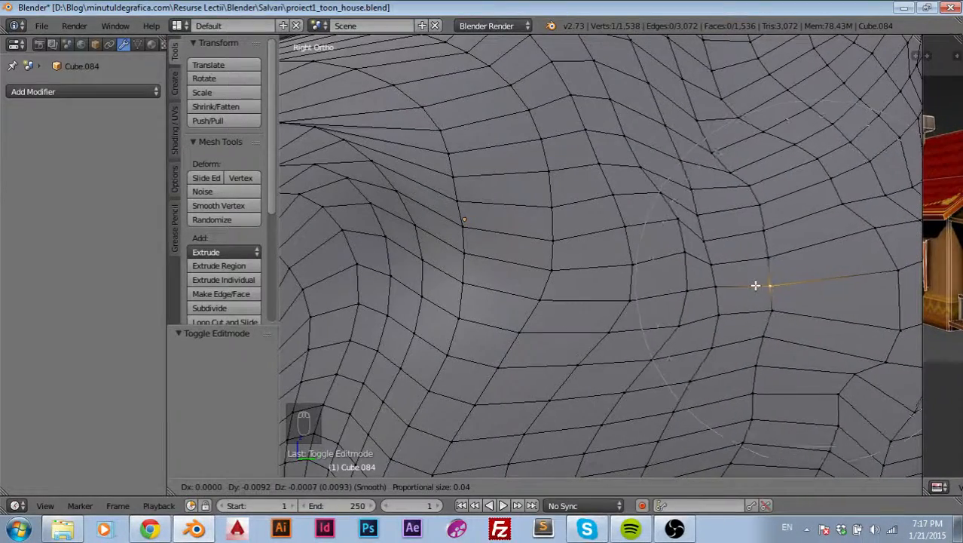
left_click(757, 285)
Step: Move two more points near the stone's right end about -0.013 and -0.010 along Y with proportional editing
key("g")
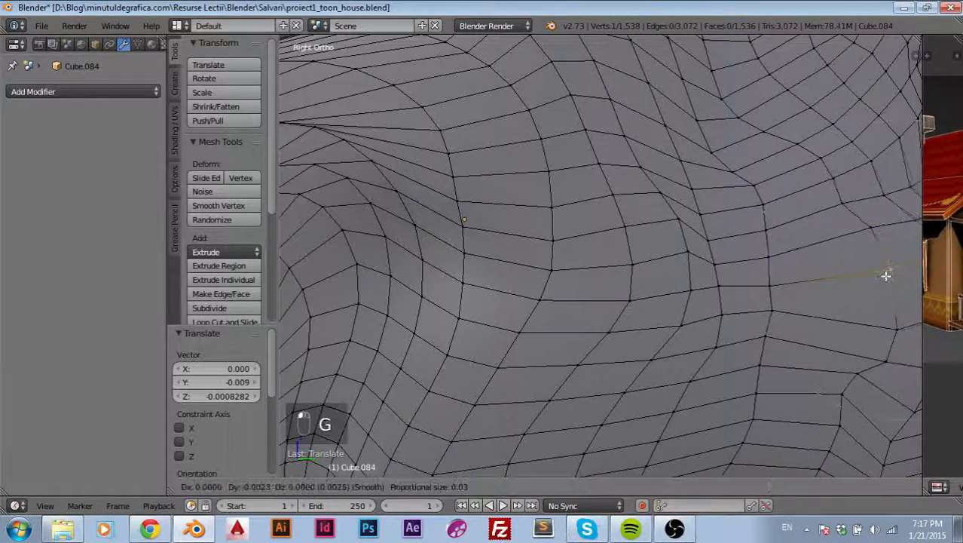
left_click(863, 311)
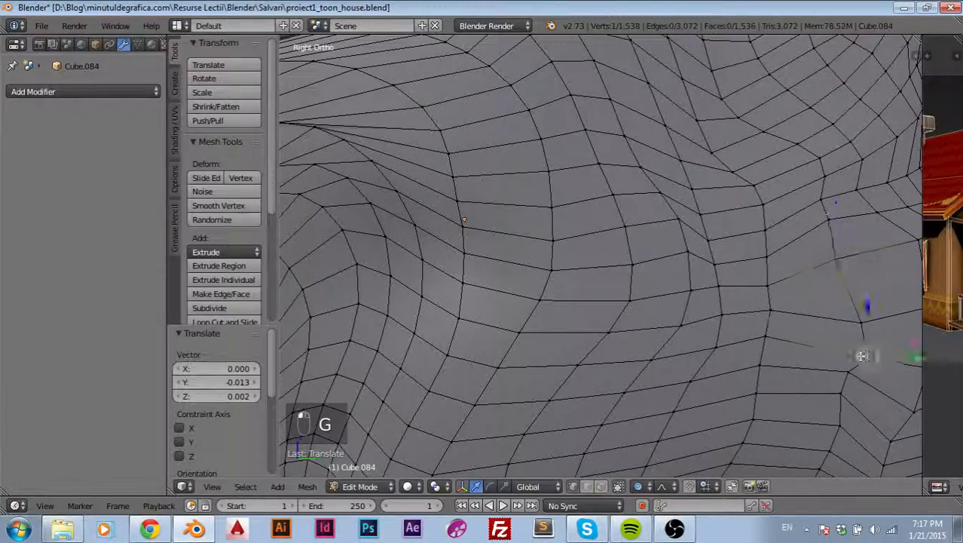
key("g")
left_click(818, 350)
middle_click_drag(817, 360, 609, 339, "shift")
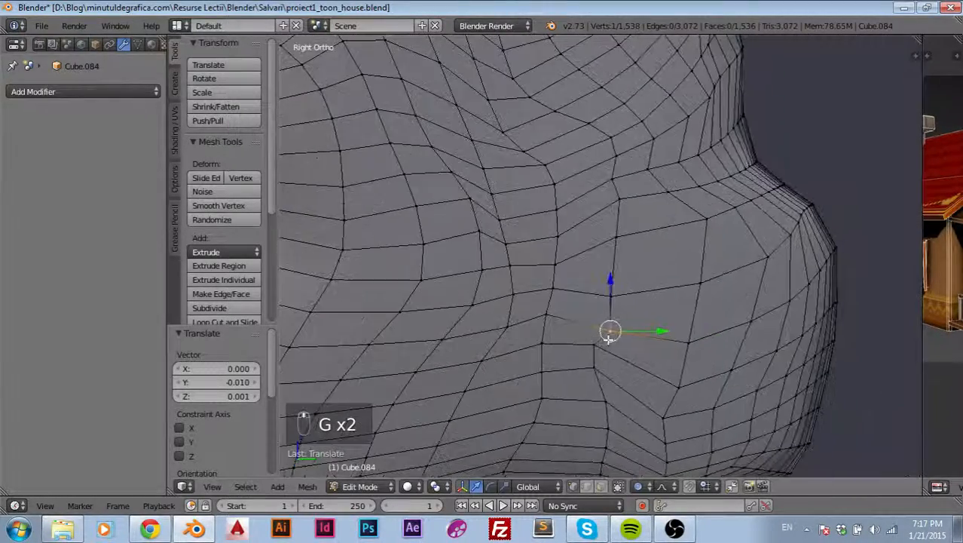
Step: Pull three points on the stone's right bulge inward by about -0.006, -0.008 and -0.009 along Y
key("g")
left_click(671, 288)
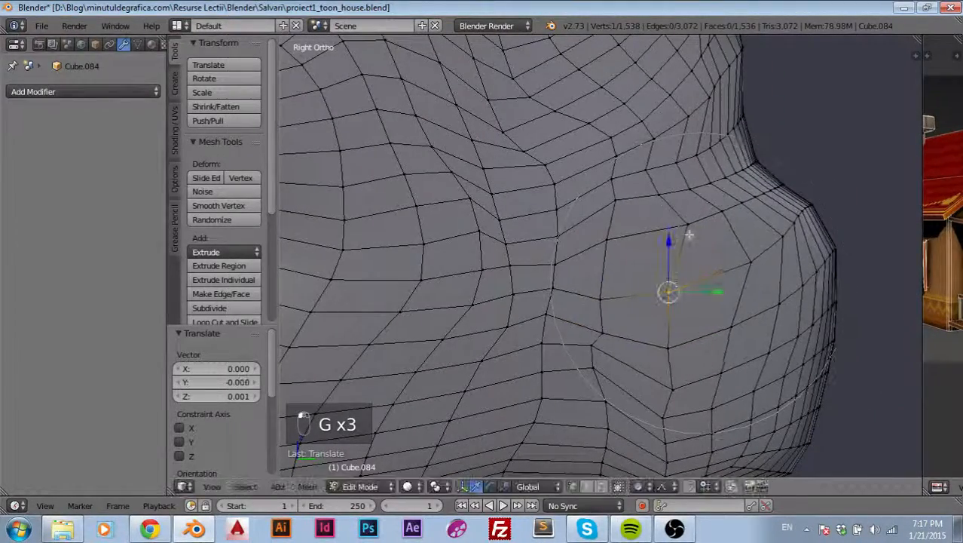
key("g")
left_click(650, 233)
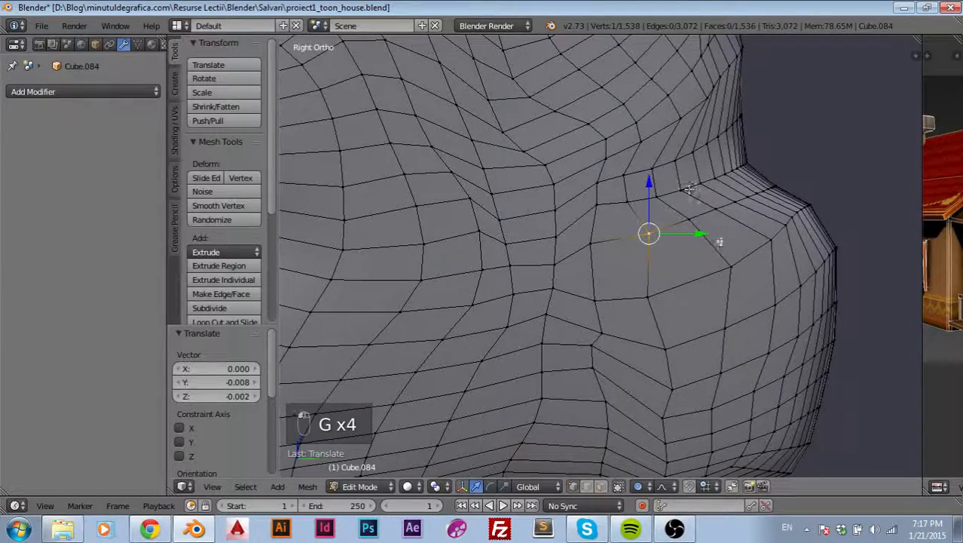
key("g")
left_click(687, 276)
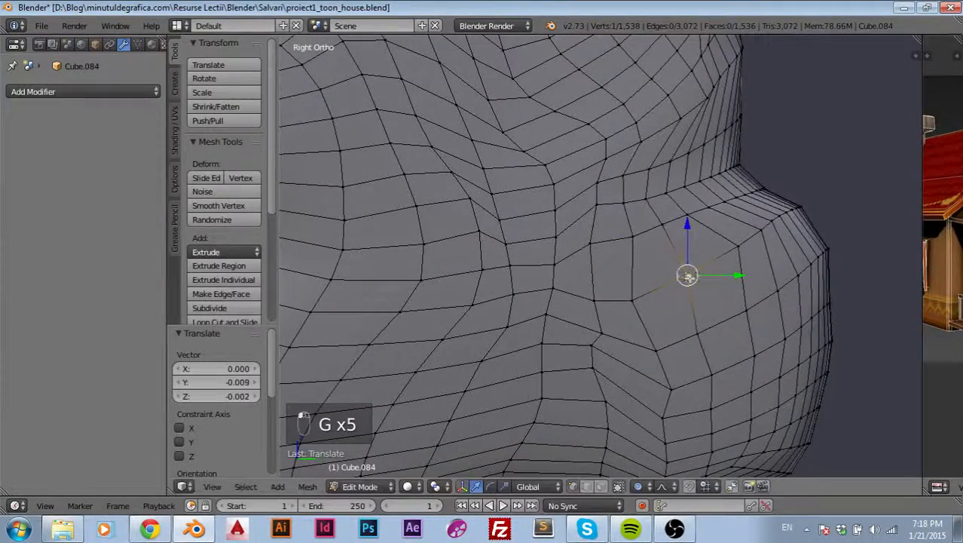
Step: Move two points of the right bulge about -0.005 and -0.006 along Y, lowering them about -0.002 and -0.004 along Z
middle_click_drag(706, 208, 672, 110, "shift")
key("g")
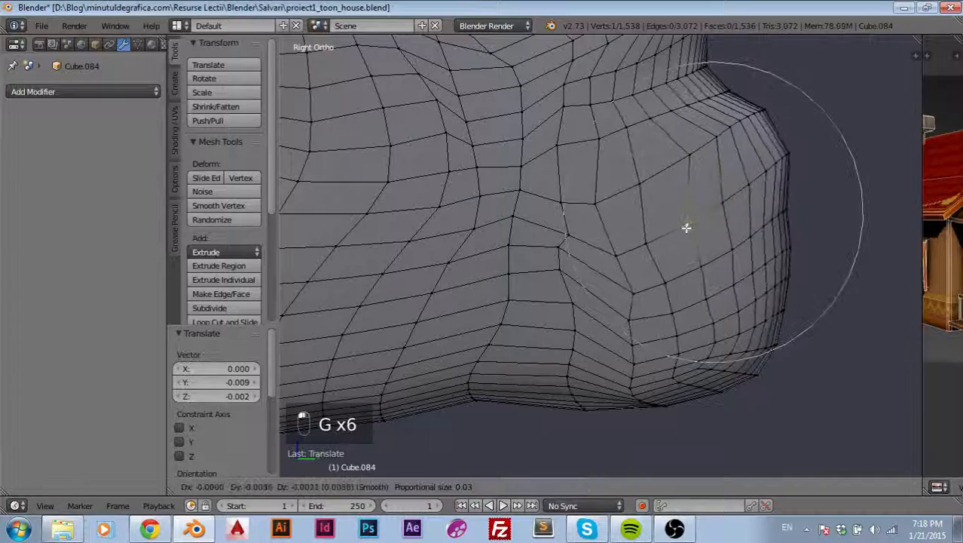
left_click(686, 226)
key("g")
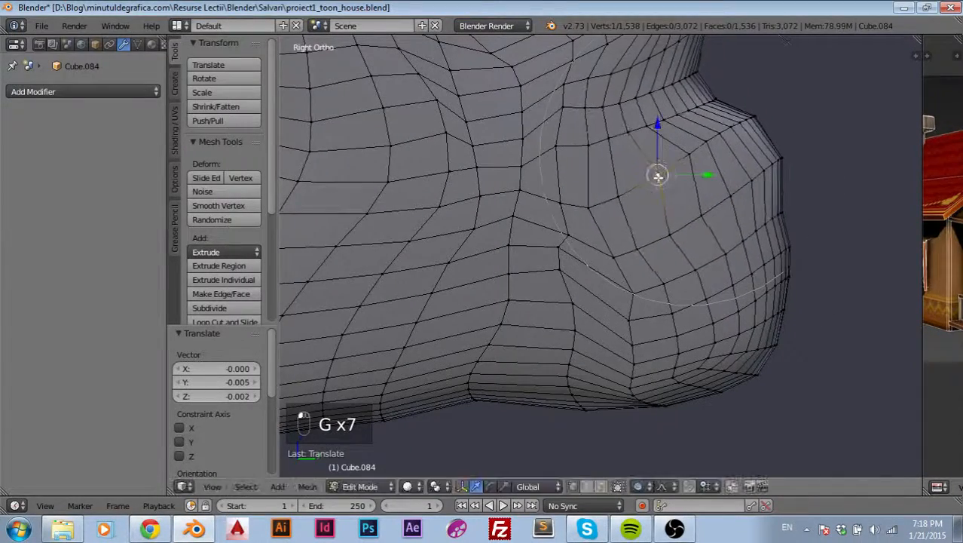
middle_click_drag(603, 321, 673, 251, "shift")
Step: Switch to the Twitch dashboard in Chrome to check the stream's chat, and return to Blender
key("alt+Tab")
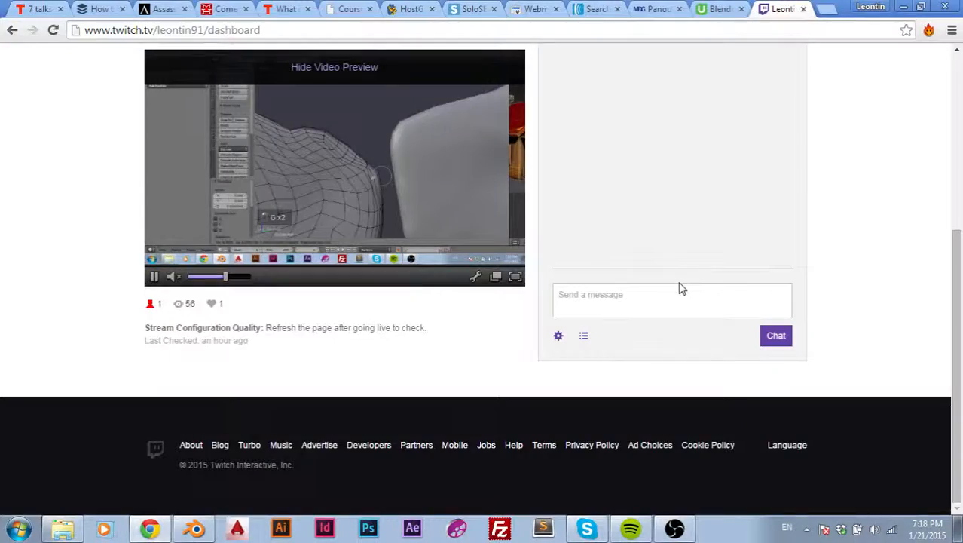
scroll(682, 294, "up", 4)
scroll(692, 305, "down", 3)
key("alt+Tab")
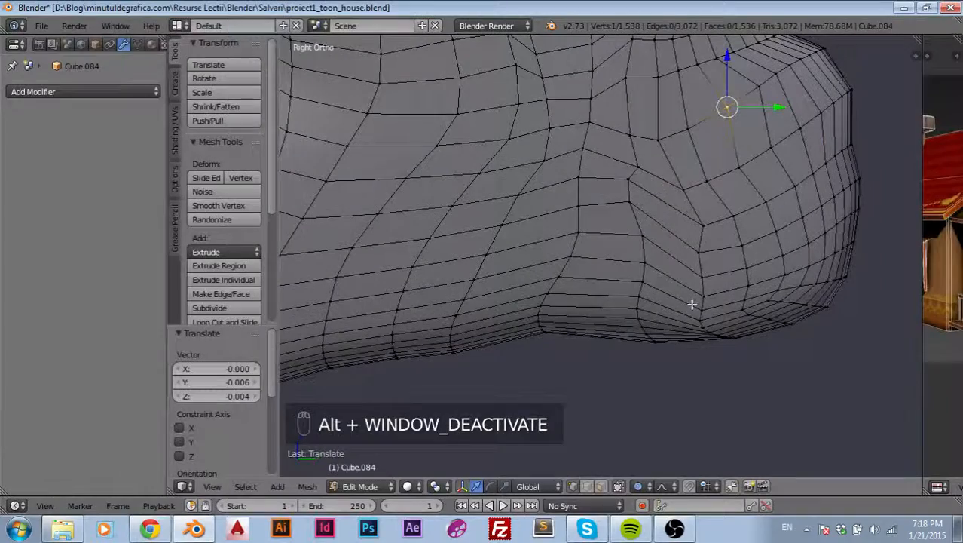
Step: Move the point on the stone's upper-right edge about 0.004 along Y and -0.002 along Z with proportional size 0.02
scroll(610, 314, "down", 3)
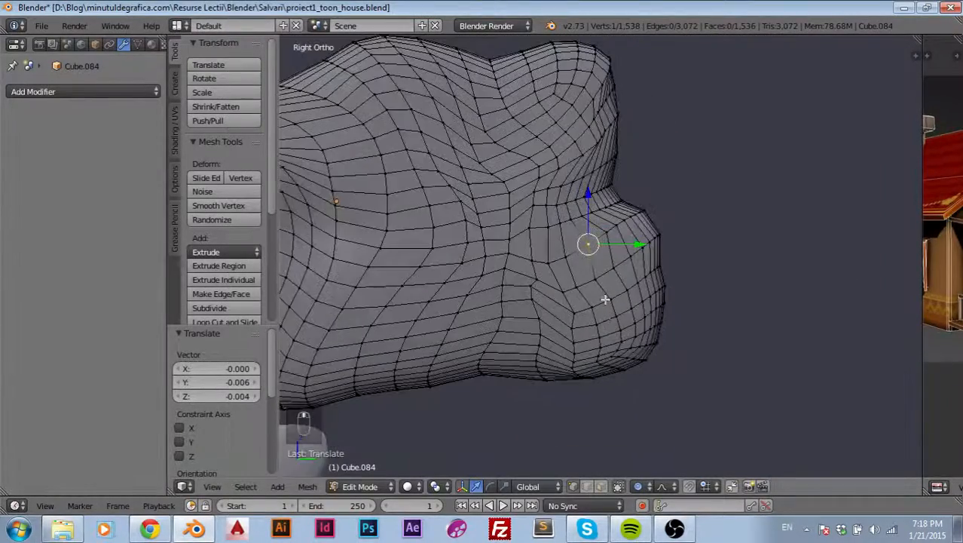
middle_click_drag(578, 235, 663, 375, "shift")
key("g")
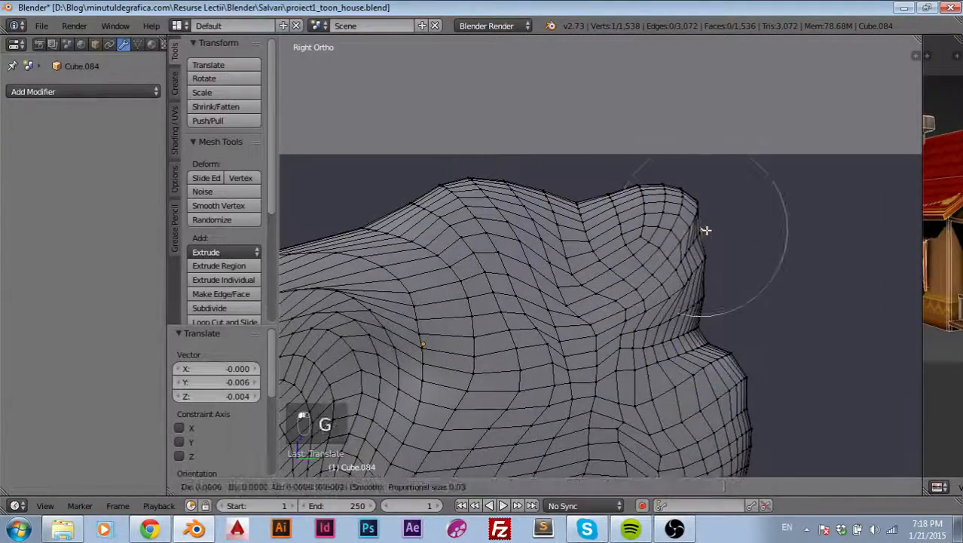
scroll(708, 231, "up", 3)
scroll(716, 232, "up", 2)
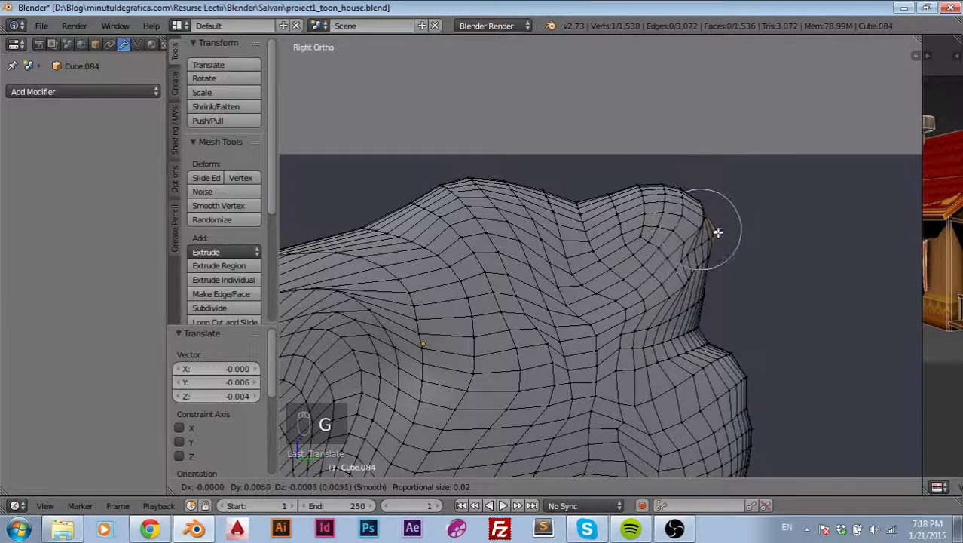
left_click(714, 234)
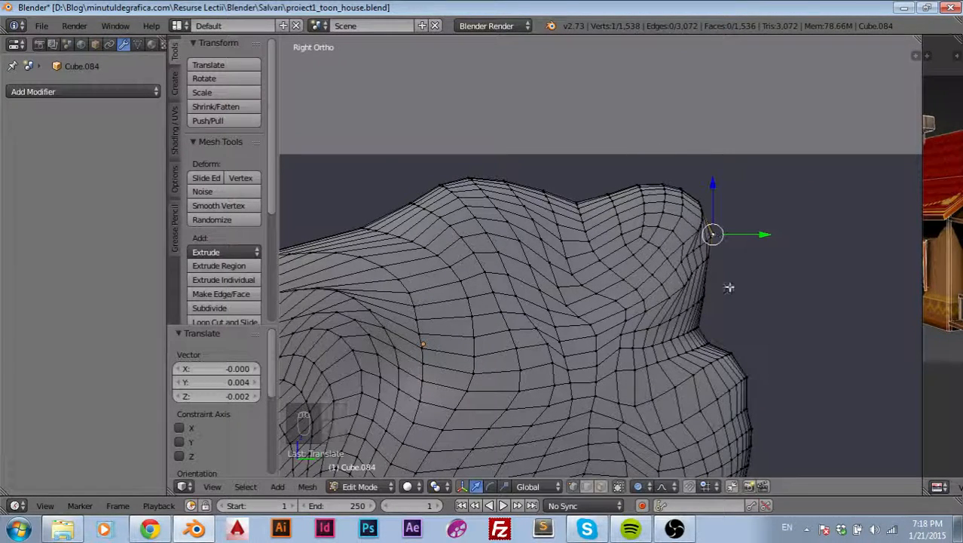
Step: Move the neighbouring upper-right corner point about -0.003 along Y and return the stone to Object Mode
key("g")
left_click(694, 218)
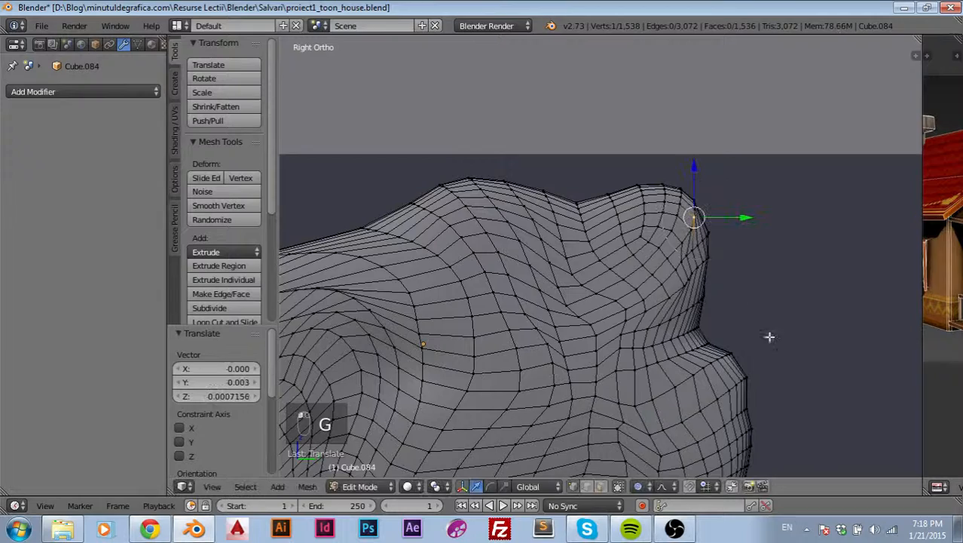
scroll(684, 245, "down", 8)
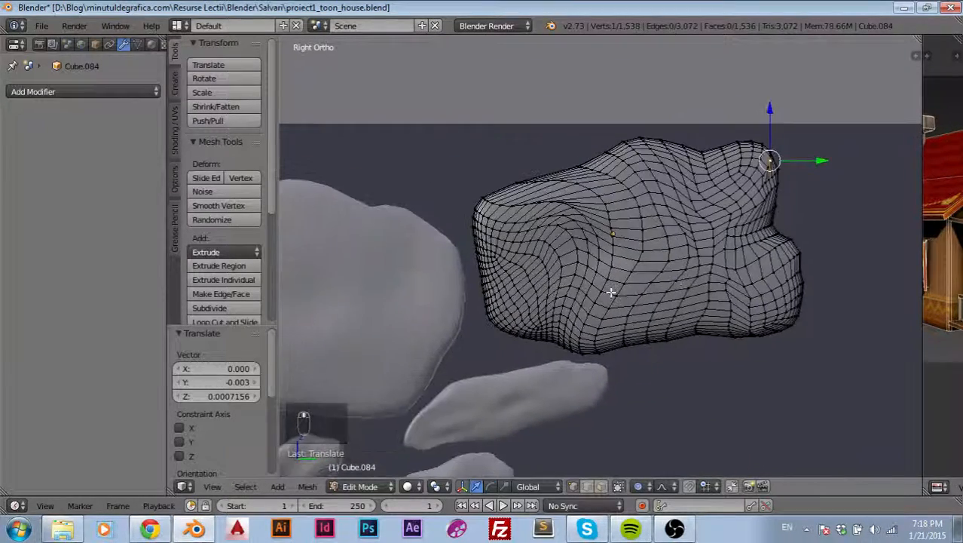
key("Tab")
Step: Examine the whole row of stones along the house's base and clear the selection
scroll(697, 365, "down", 2)
middle_click_drag(570, 360, 653, 277, "shift")
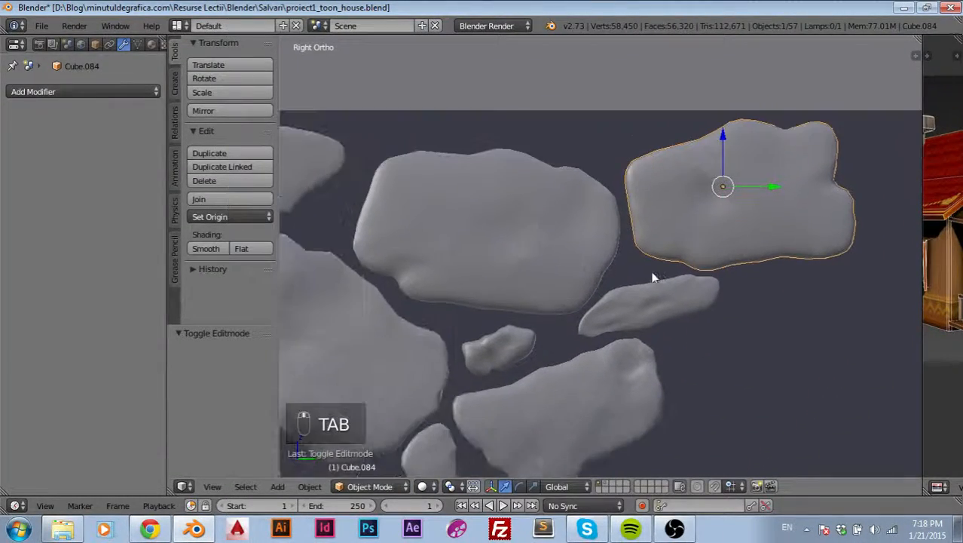
scroll(590, 337, "down", 8)
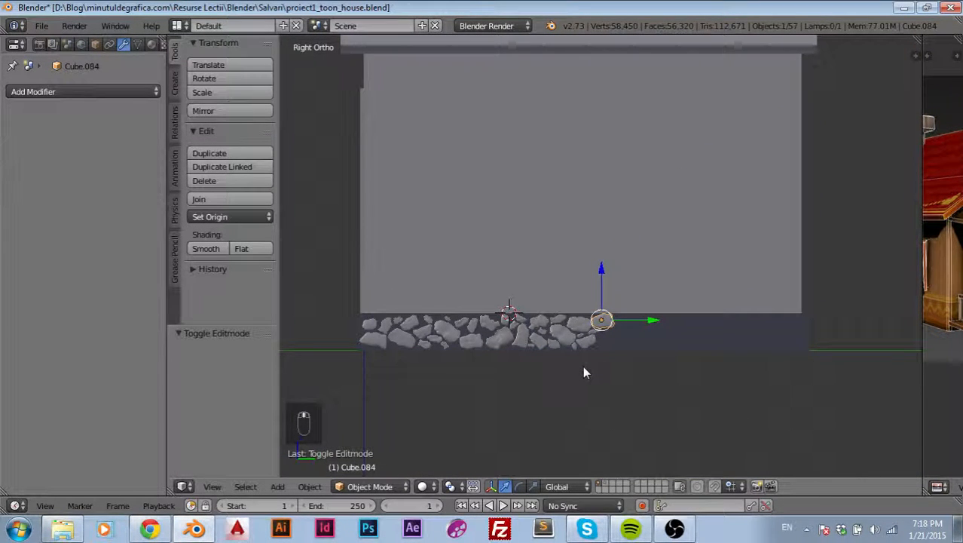
scroll(583, 342, "up", 2)
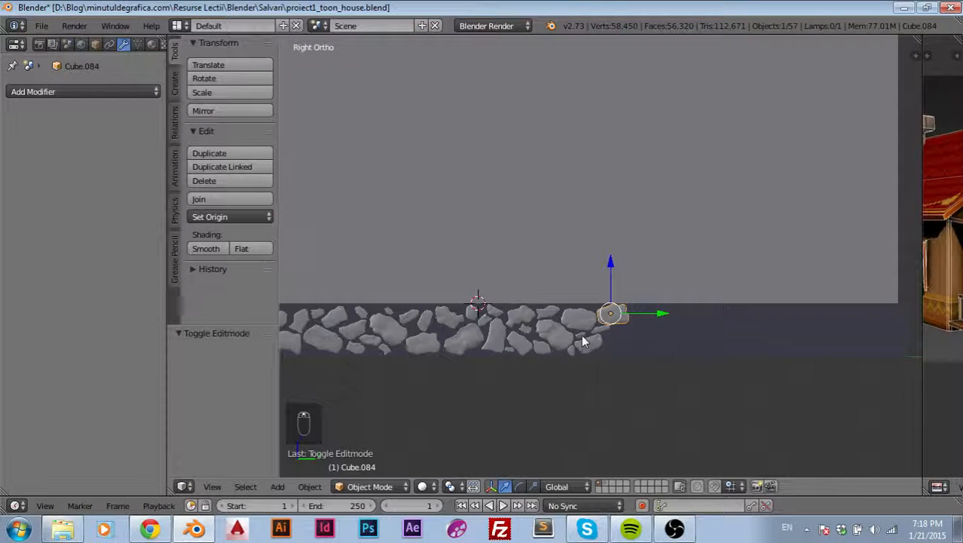
scroll(582, 341, "up", 2)
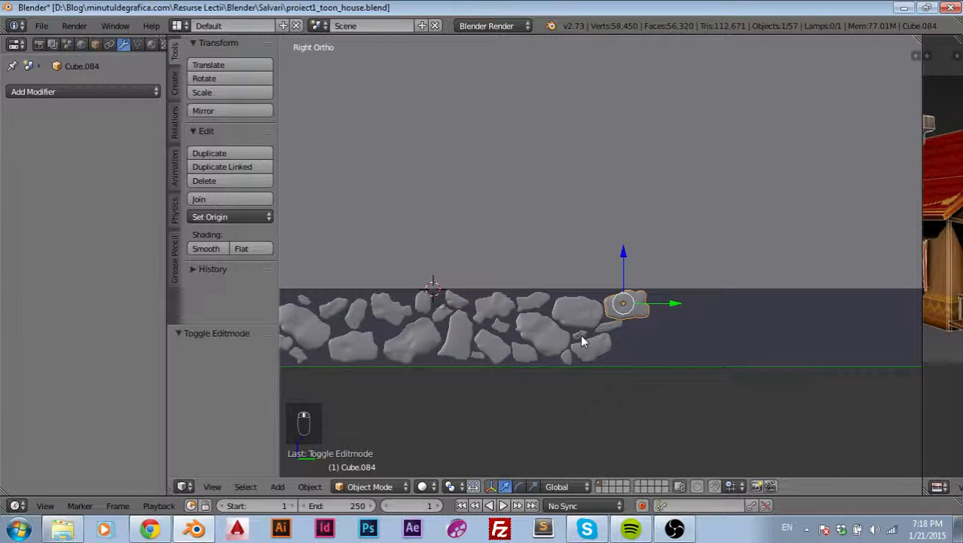
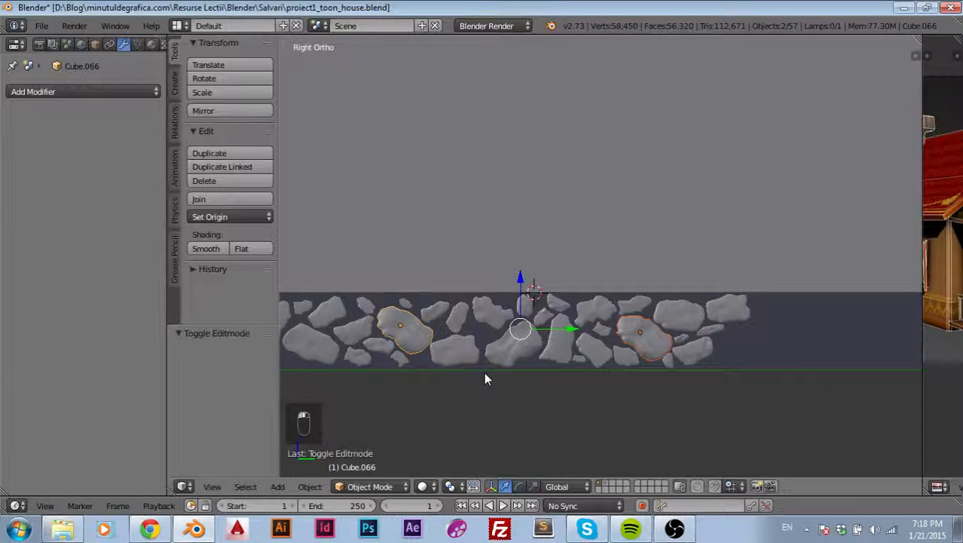
key("a")
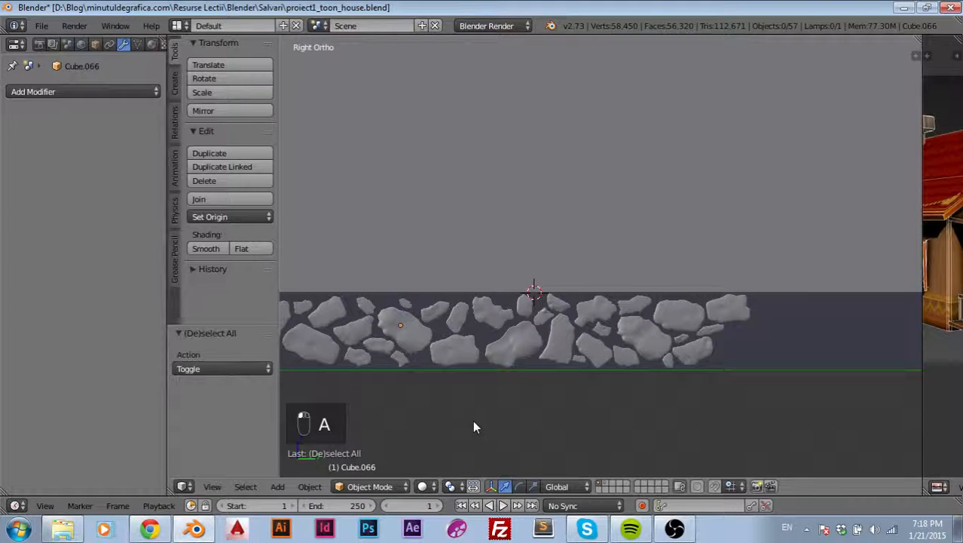
Step: Select seven differently shaped larger stones across the row and duplicate them about 1.938 along Y and -0.003 along Z, onto the empty base
right_click(515, 348)
right_click(563, 330)
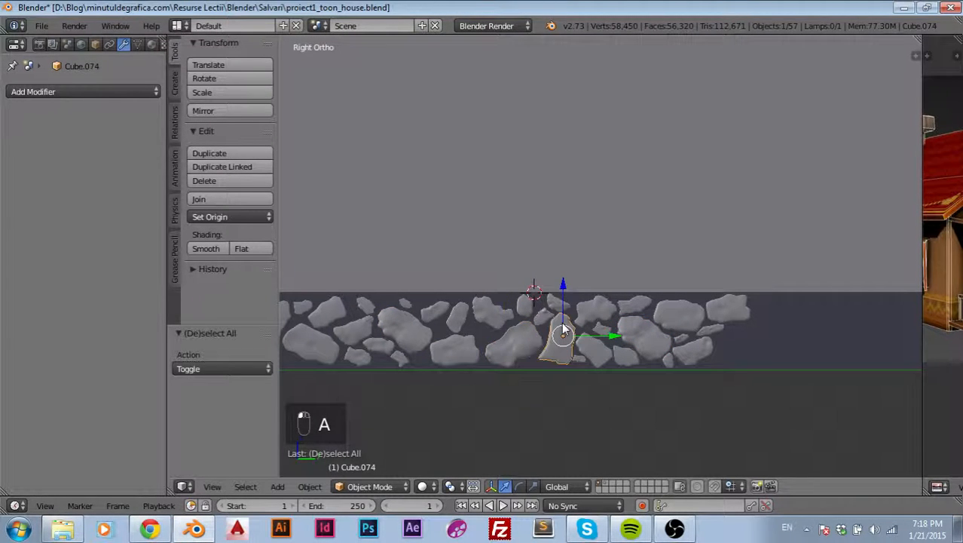
right_click(494, 317, "shift")
right_click(398, 322, "shift")
right_click(329, 325, "shift")
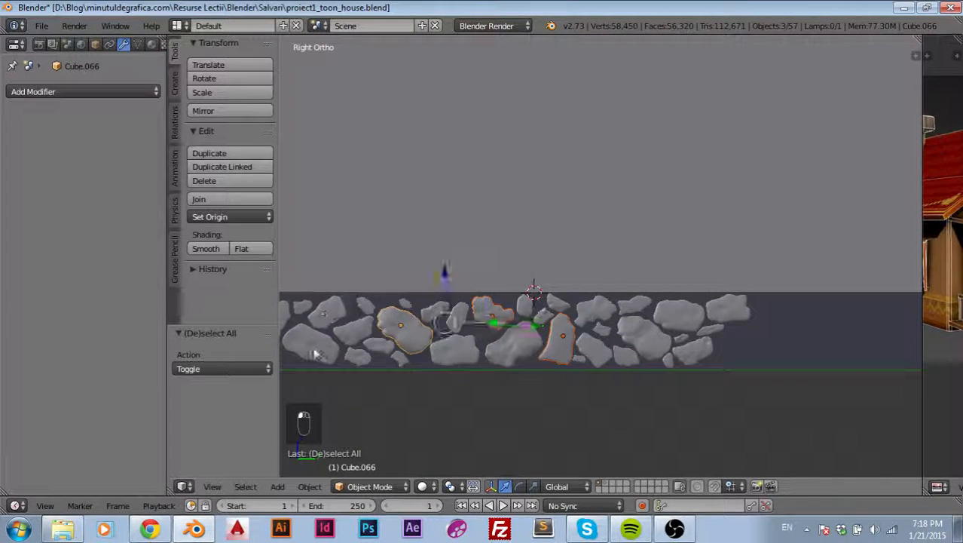
right_click(312, 346, "shift")
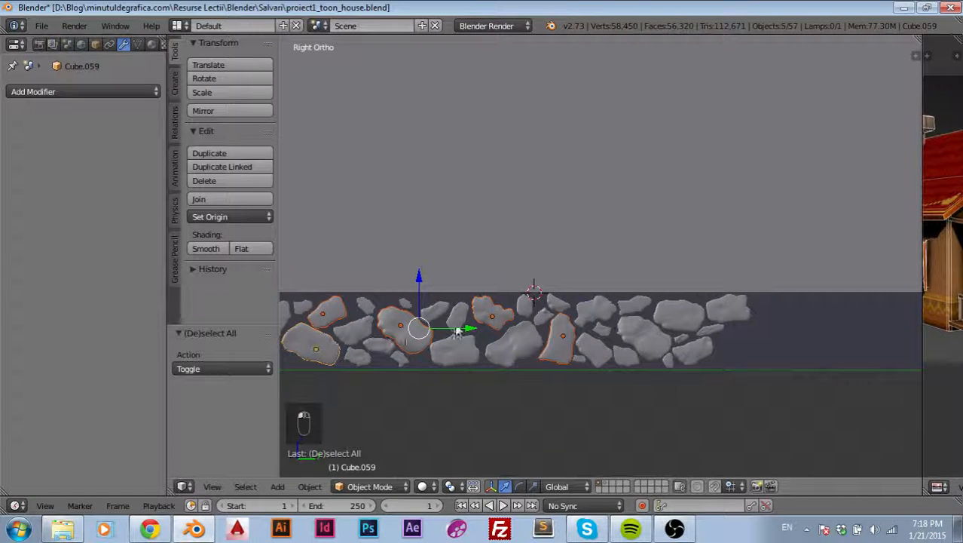
right_click(525, 351, "shift")
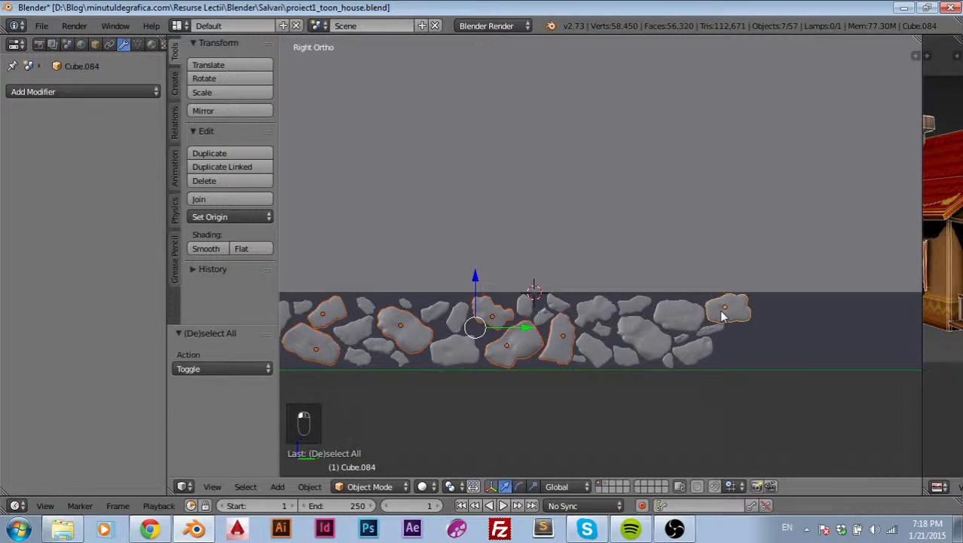
key("shift+d")
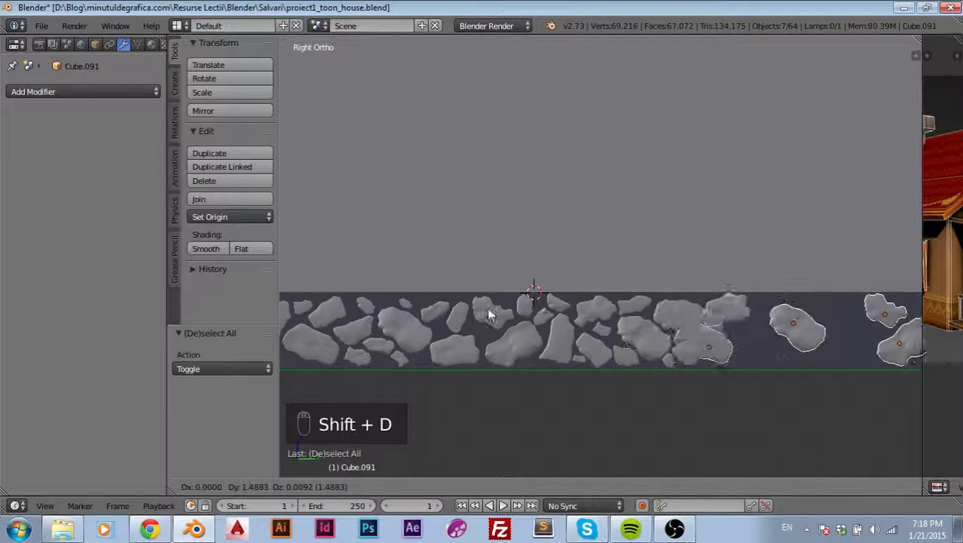
left_click(528, 317)
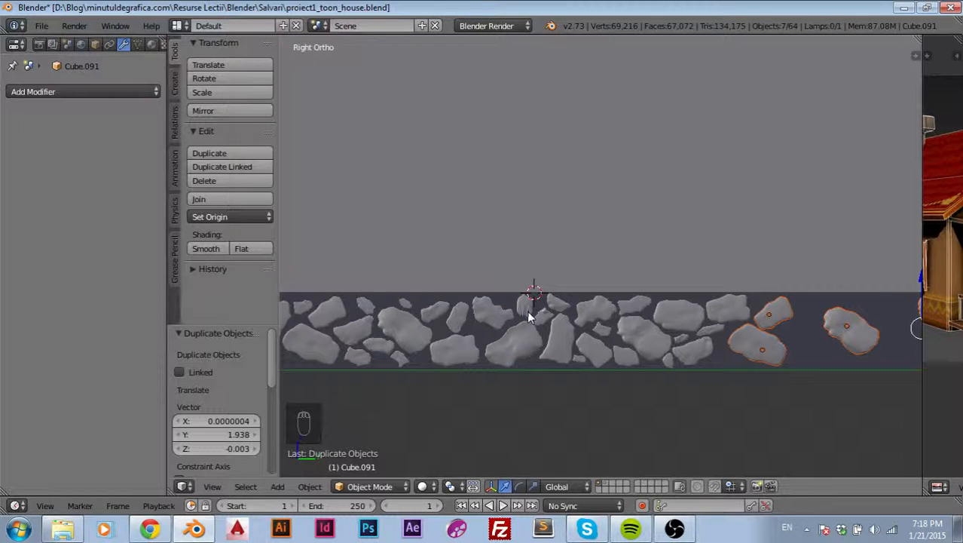
Step: Move the duplicated elongated lumpy stone about -0.104 along Y and 0.028 along Z, closer to the end of the row
middle_click_drag(823, 371, 523, 369, "shift")
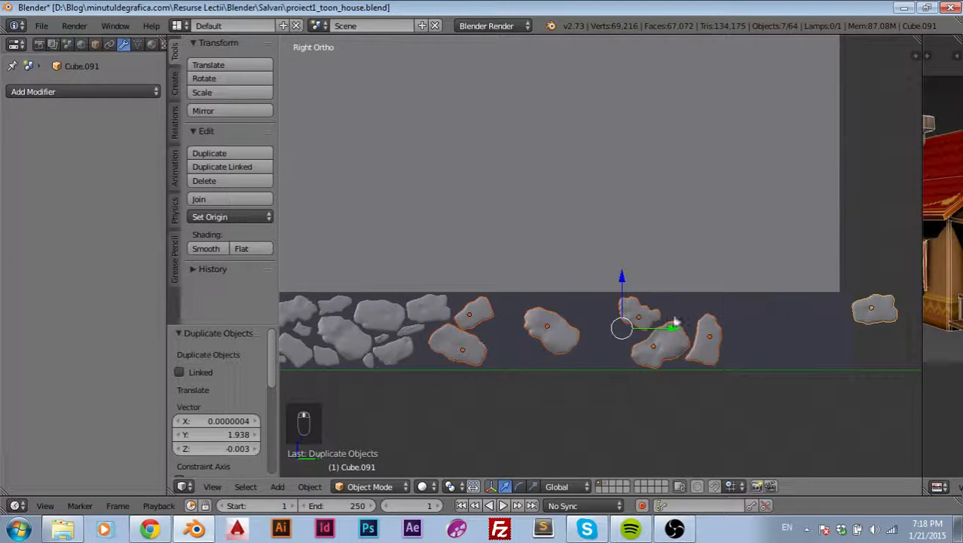
left_click(557, 333)
key("g")
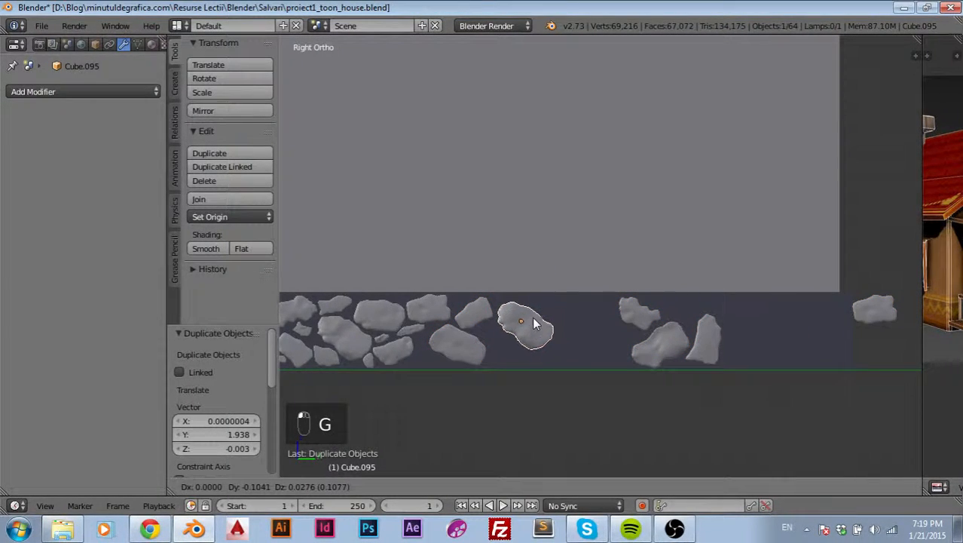
left_click(534, 321)
Step: Hide the tool shelf, then rotate the small upper duplicate clockwise and move it beside the row's last upper stone
left_click(471, 315)
key("t")
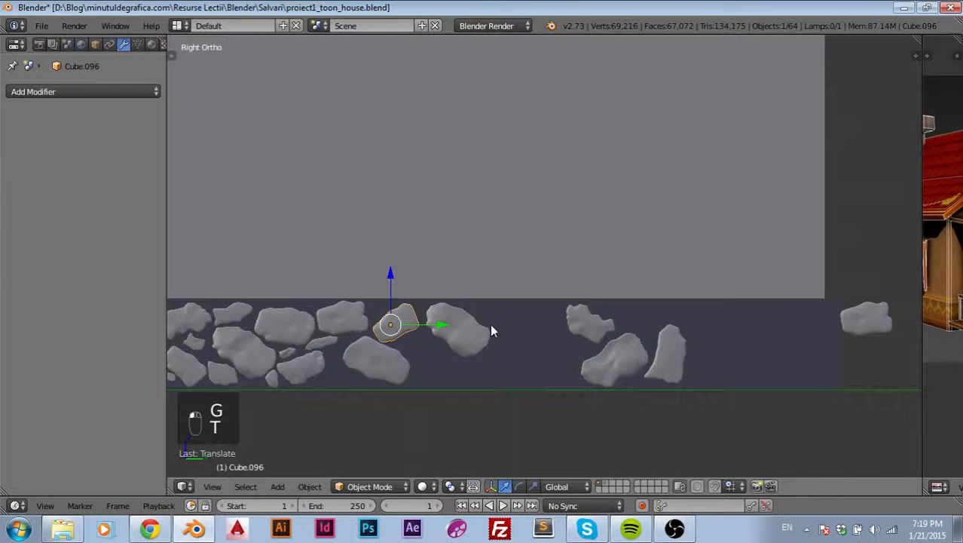
key("t")
key("t")
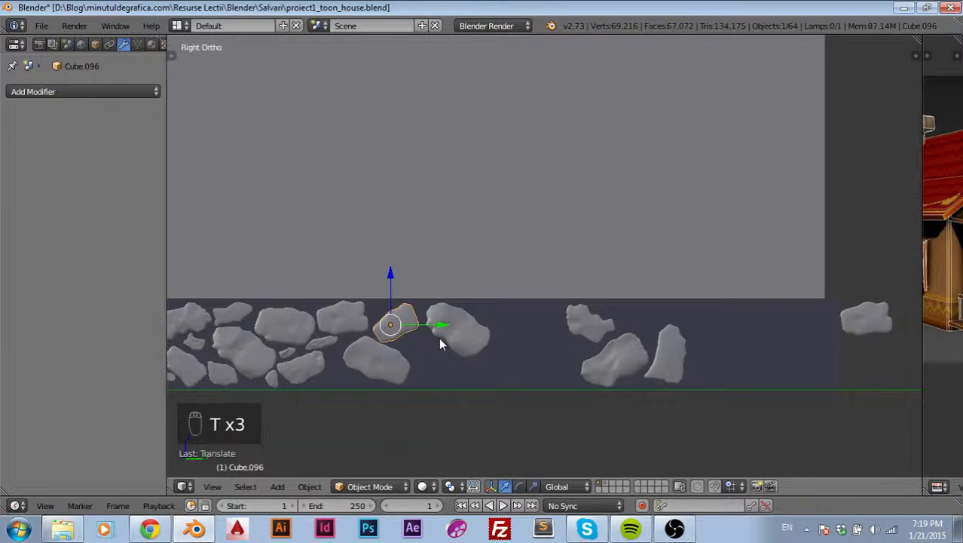
scroll(419, 345, "up", 5)
key("r")
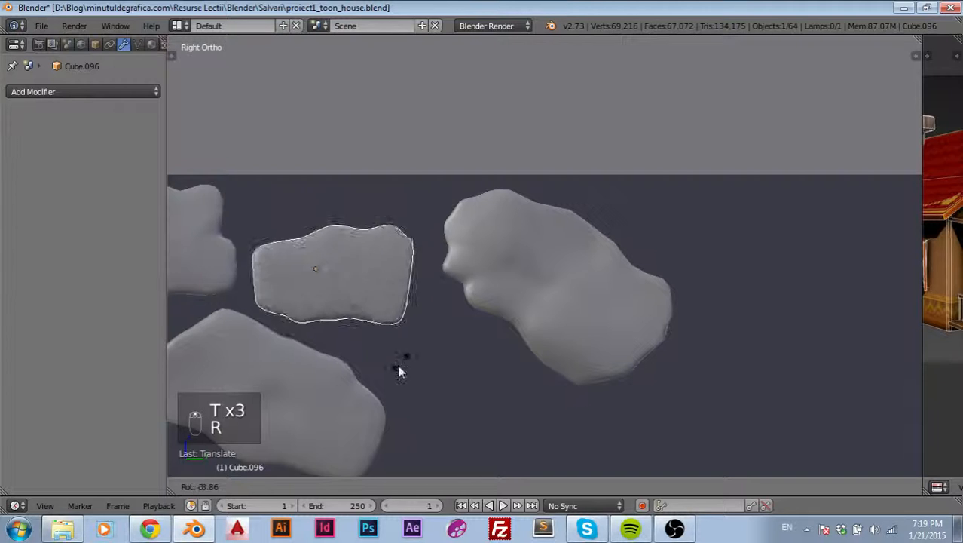
left_click(367, 383)
key("g")
left_click(336, 261)
Step: Move the large lower duplicate closer to the row's end and slightly down, beneath the upper stones
middle_click_drag(408, 354, 636, 280, "shift")
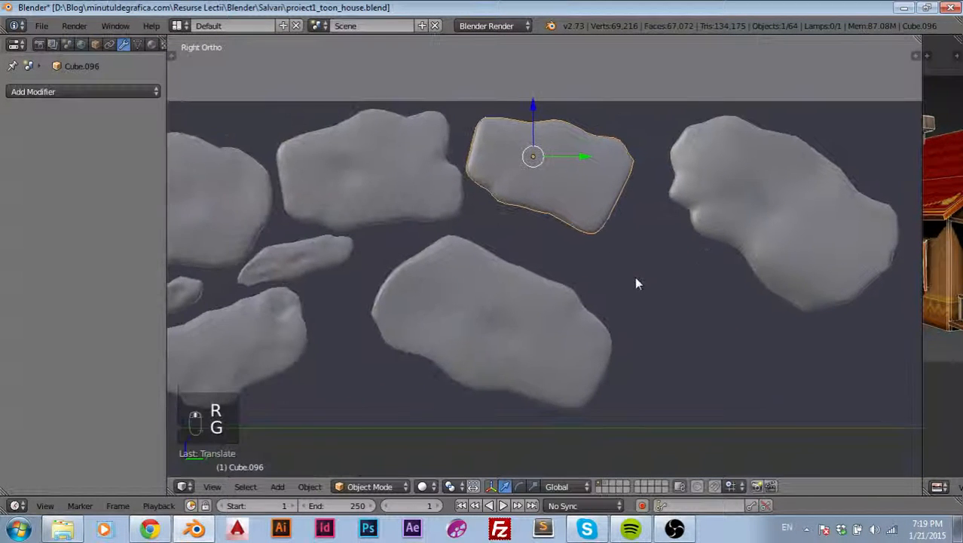
left_click(495, 346)
key("g")
left_click(438, 346)
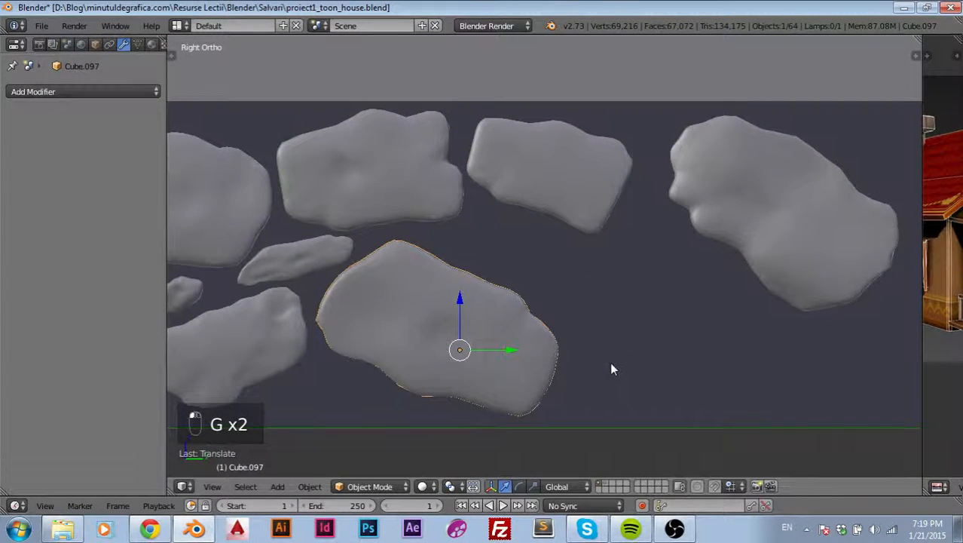
Step: Scale the elongated lumpy stone to about 0.42 along Y and Z, keeping its X thickness
middle_click_drag(611, 364, 548, 355, "shift")
right_click(721, 237)
key("g")
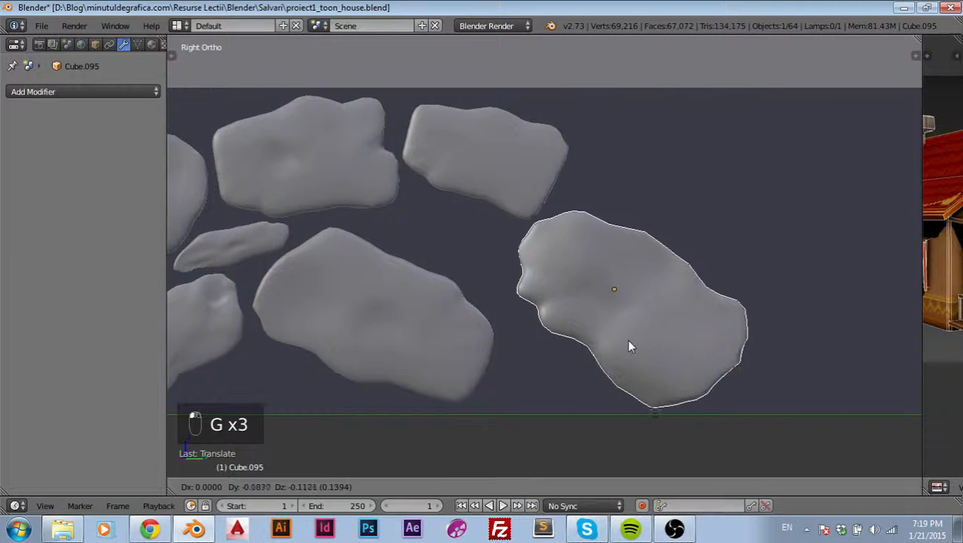
right_click(616, 340)
key("s")
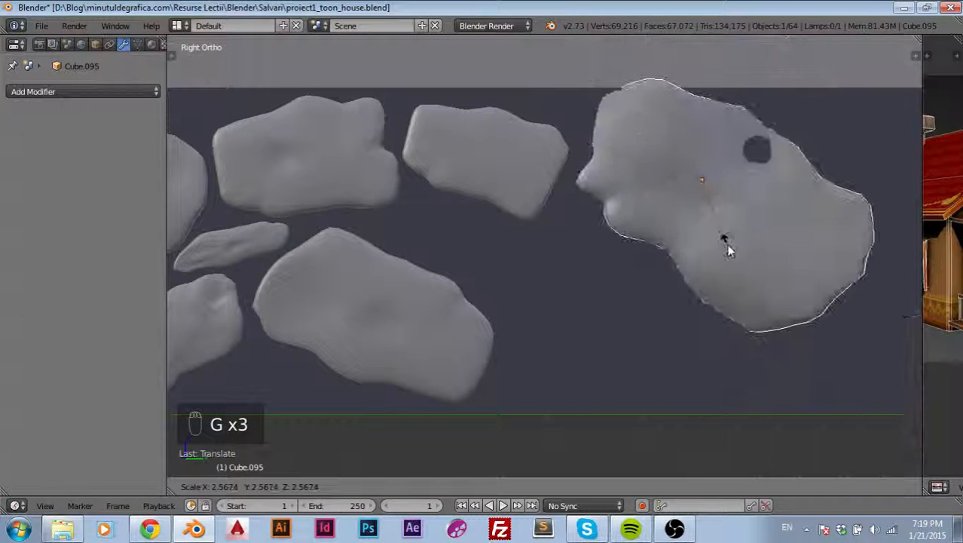
key("shift+x")
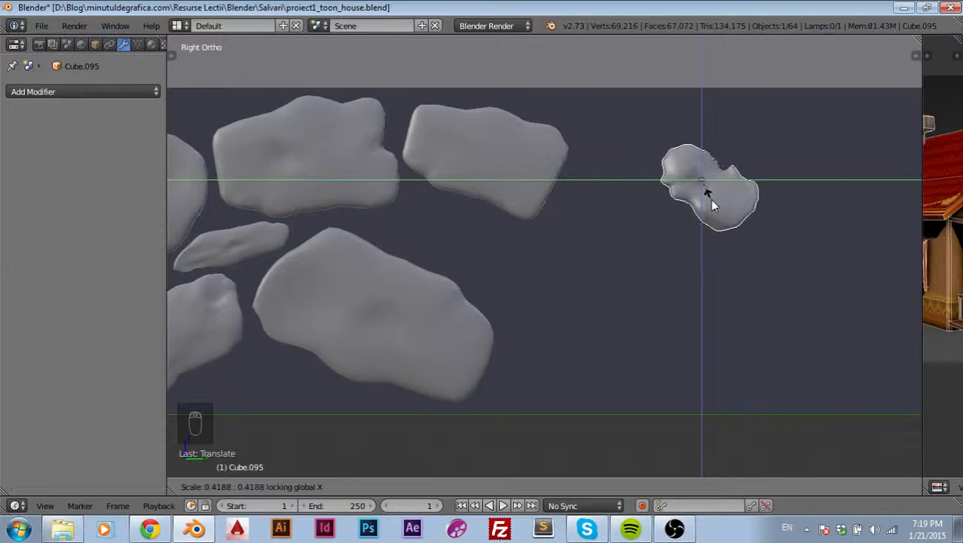
left_click(712, 203)
Step: Move the shrunken stone into the bottom gap between the two lower stones and rotate it counterclockwise to fit
key("g")
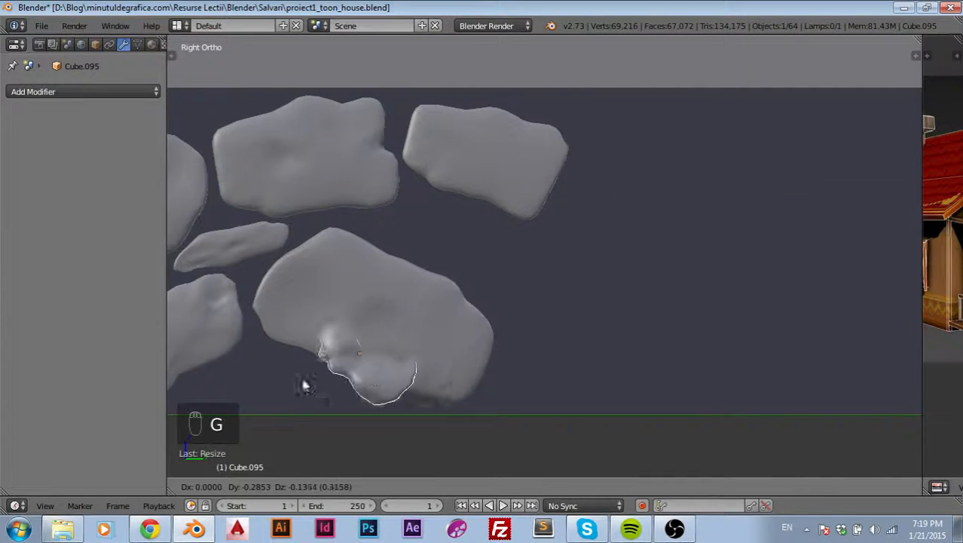
left_click(275, 384)
middle_click_drag(507, 364, 780, 285, "shift")
scroll(625, 333, "up", 3)
scroll(625, 325, "up", 1)
key("r")
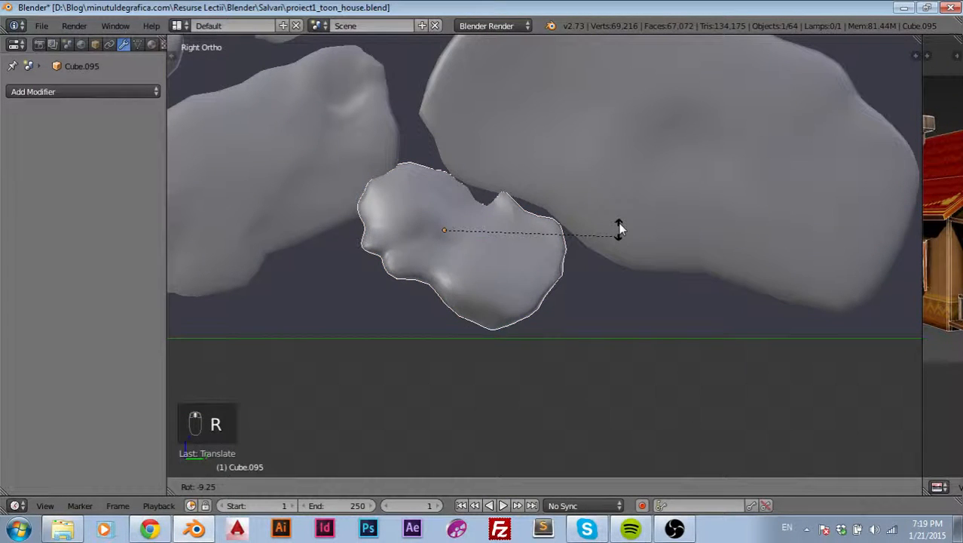
left_click(453, 240)
key("g")
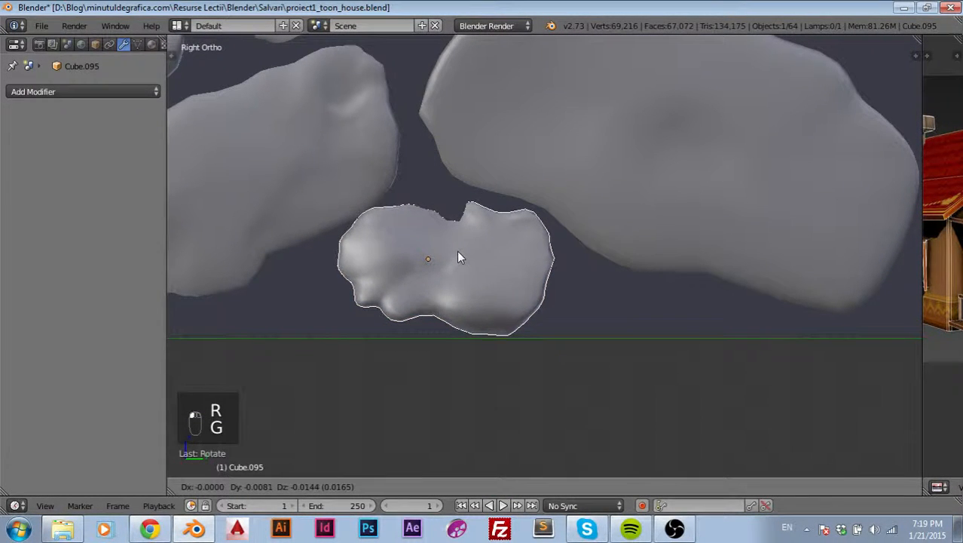
left_click(458, 257)
Step: Scale the small gap stone down further along Y and Z, with the global X axis locked
key("s")
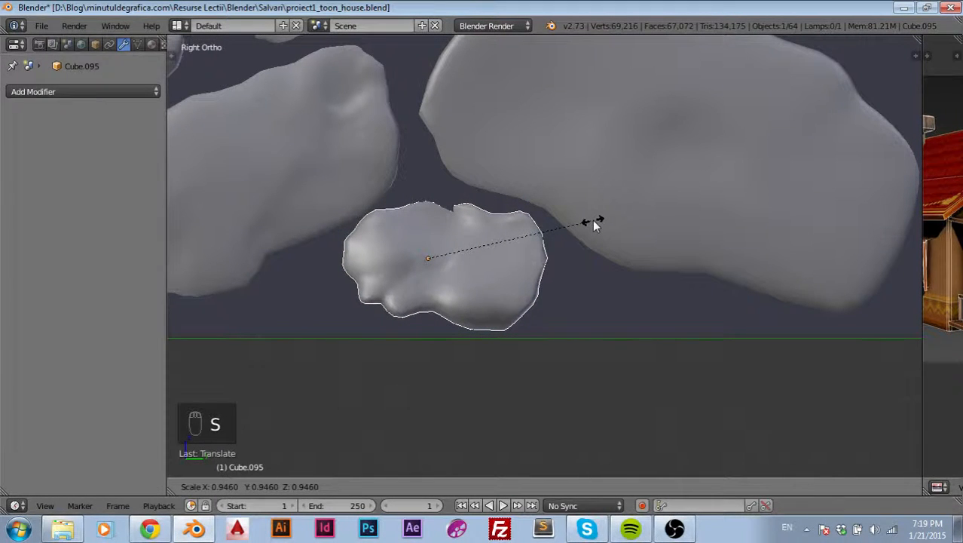
key("shift+z")
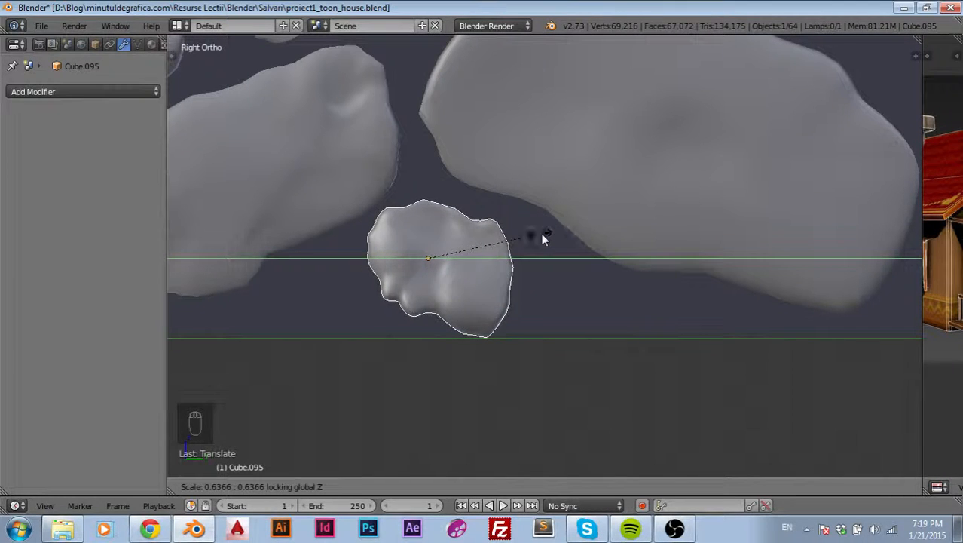
key("shift+x")
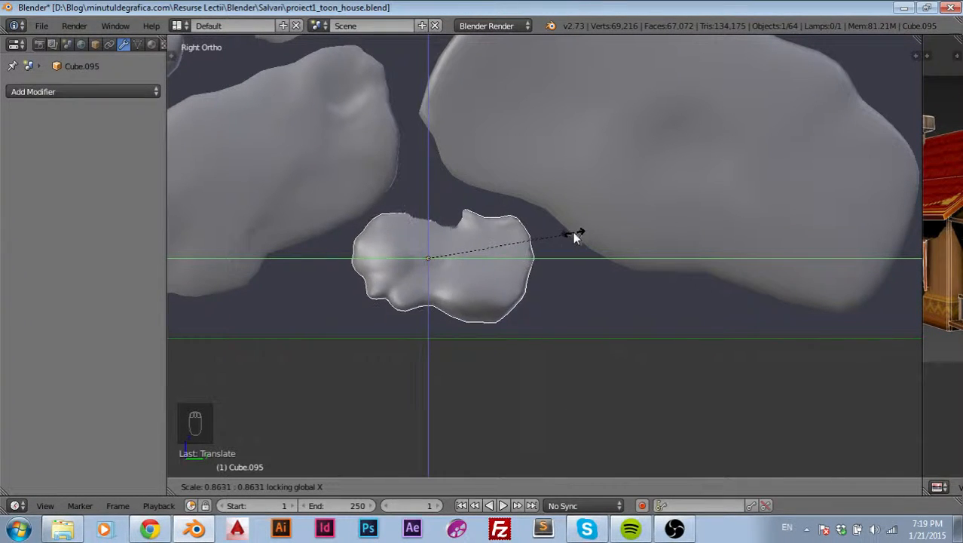
left_click(550, 235)
Step: In the front wireframe view, rotate the small stone about 24° around global Y to stand upright against the wall
middle_click_drag(550, 235, 596, 303)
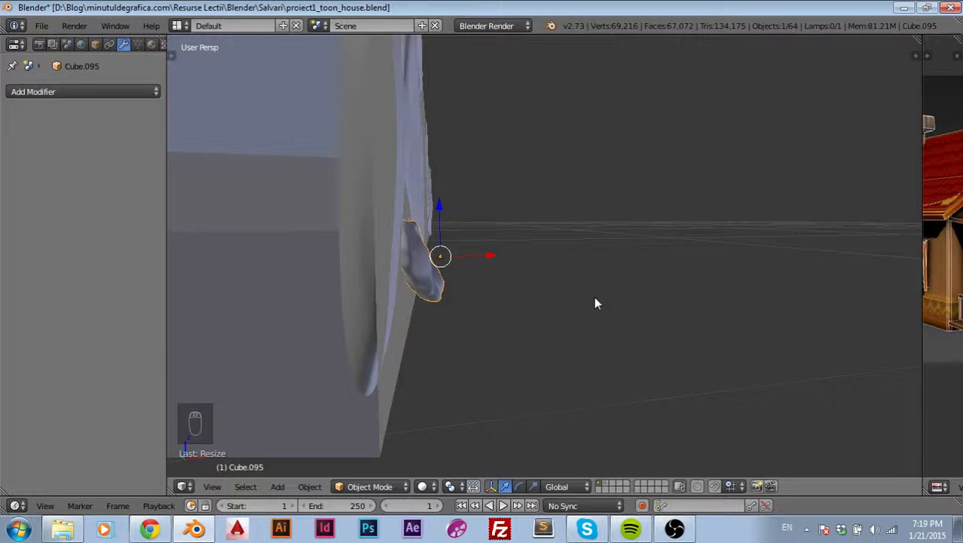
key("KP_1")
key("z")
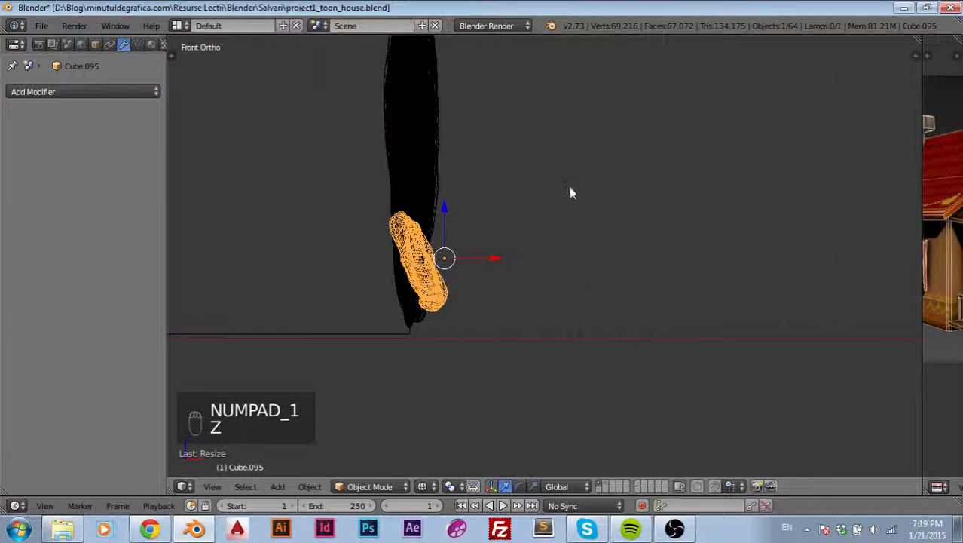
key("r")
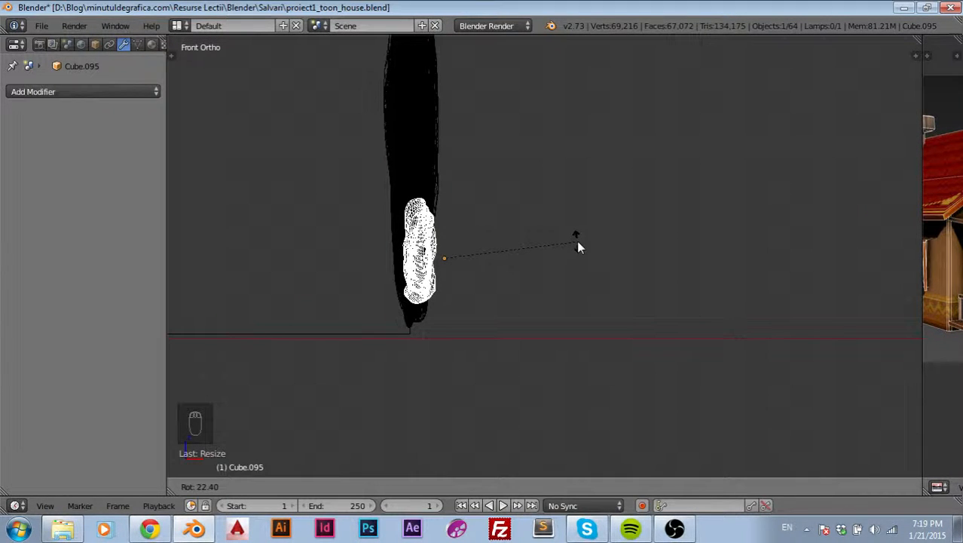
key("y")
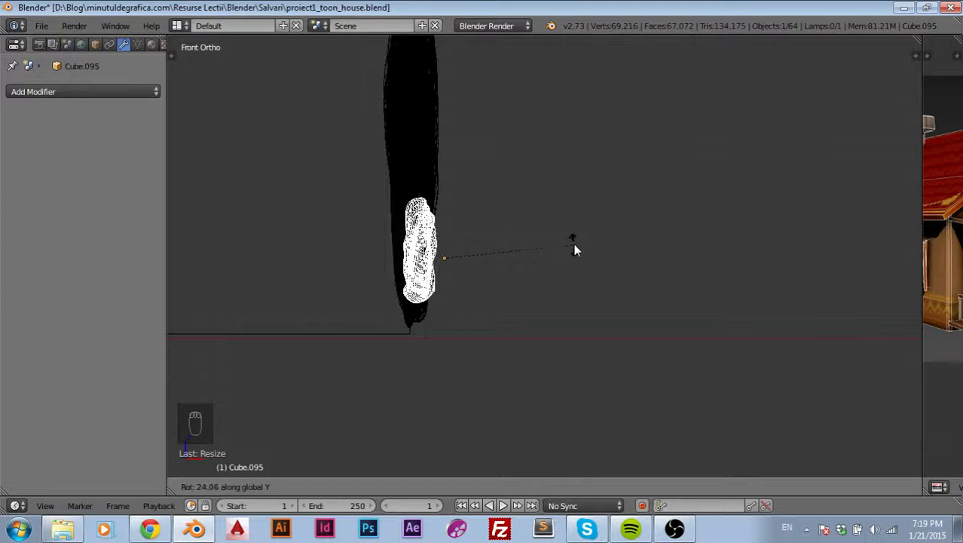
left_click(575, 248)
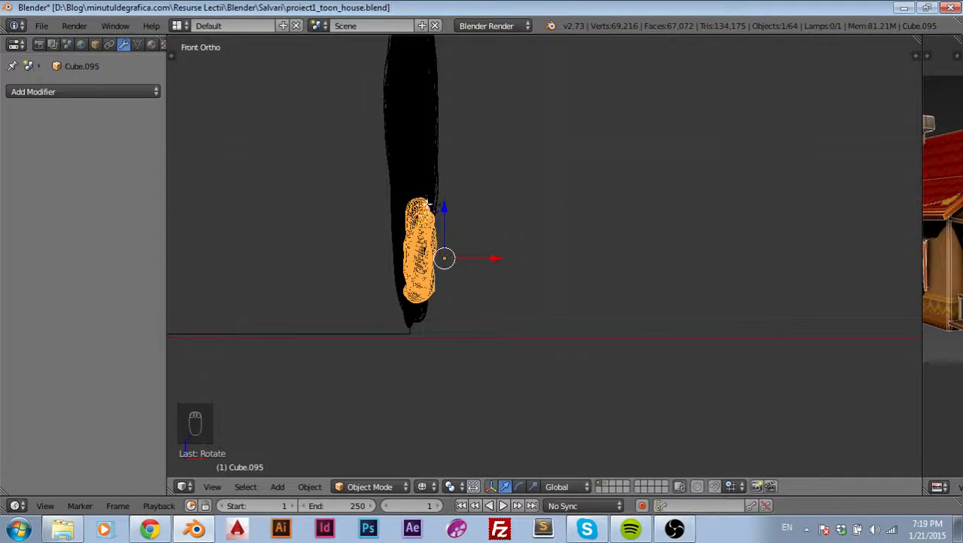
Step: In Edit Mode, move the selected point at the small stone's top slightly outward along X, and restore solid shading
key("Tab")
left_click_drag(474, 209, 480, 207)
middle_click_drag(479, 207, 456, 239)
scroll(456, 239, "up", 5)
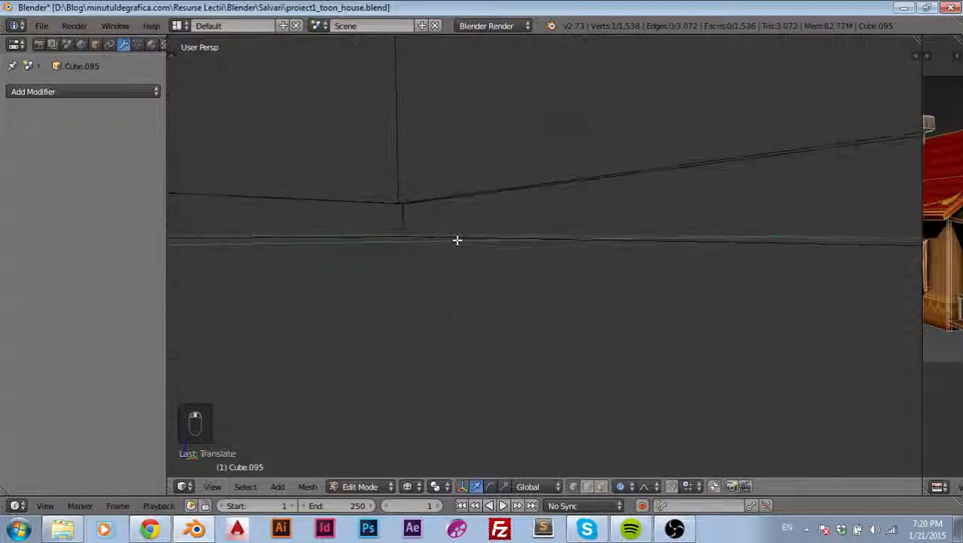
scroll(459, 239, "down", 6)
key("z")
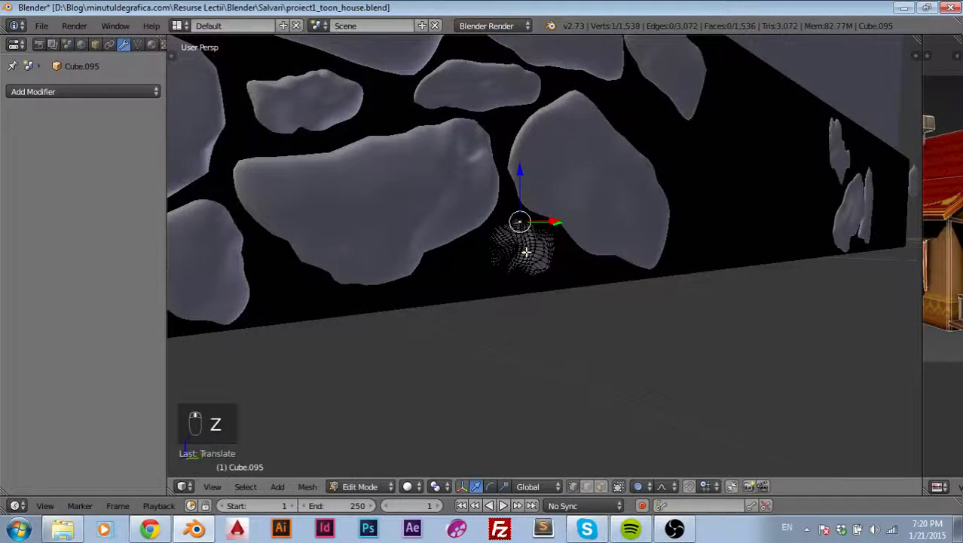
middle_click_drag(526, 252, 475, 348)
scroll(482, 309, "up", 2)
Step: Return the small stone to Object Mode and move it about -0.004 along X, into the wall
key("Tab")
key("g")
key("x")
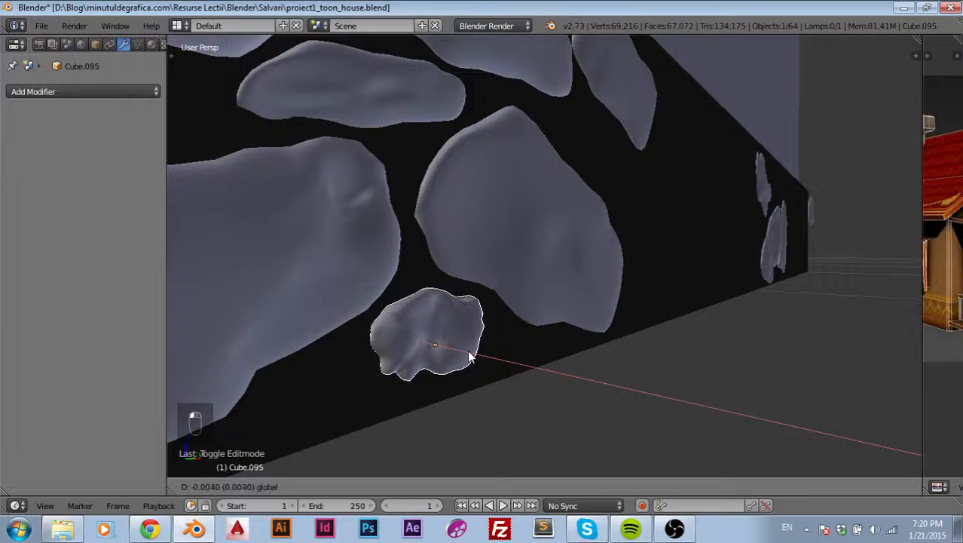
left_click(468, 356)
right_click(387, 355)
key("Tab")
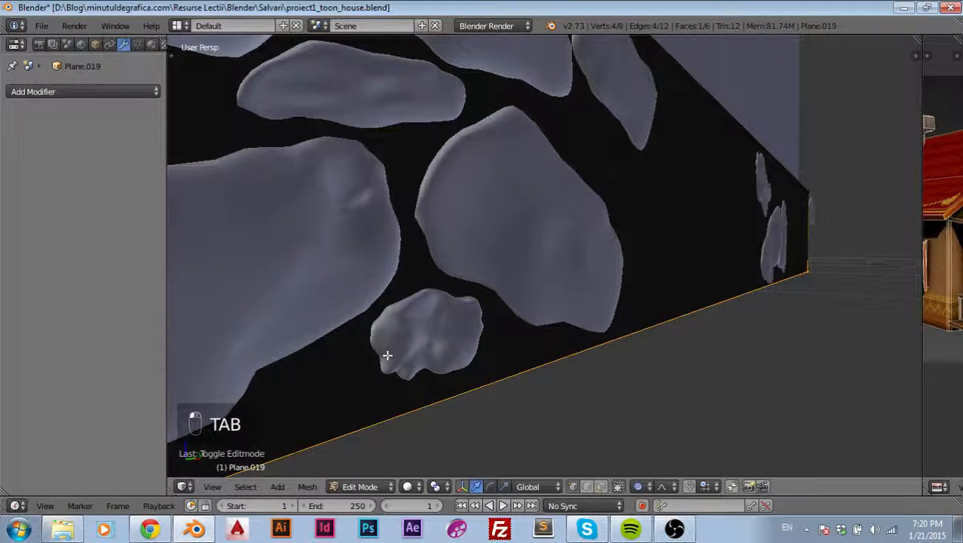
key("Tab")
Step: Move a point on the small stone's lower-left edge about 0.0015 along X with proportional size 0.01, and return to Object Mode
right_click(387, 355)
key("Tab")
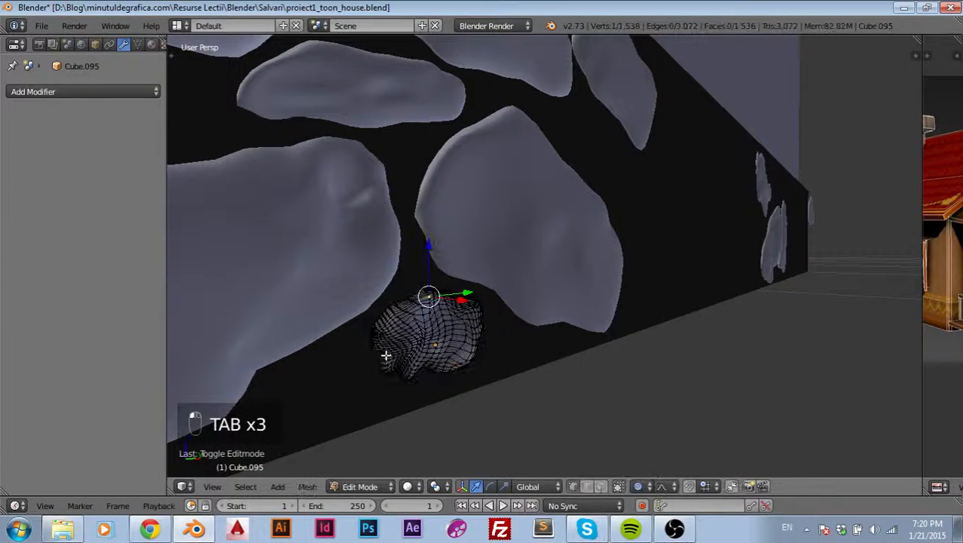
key("g")
key("x")
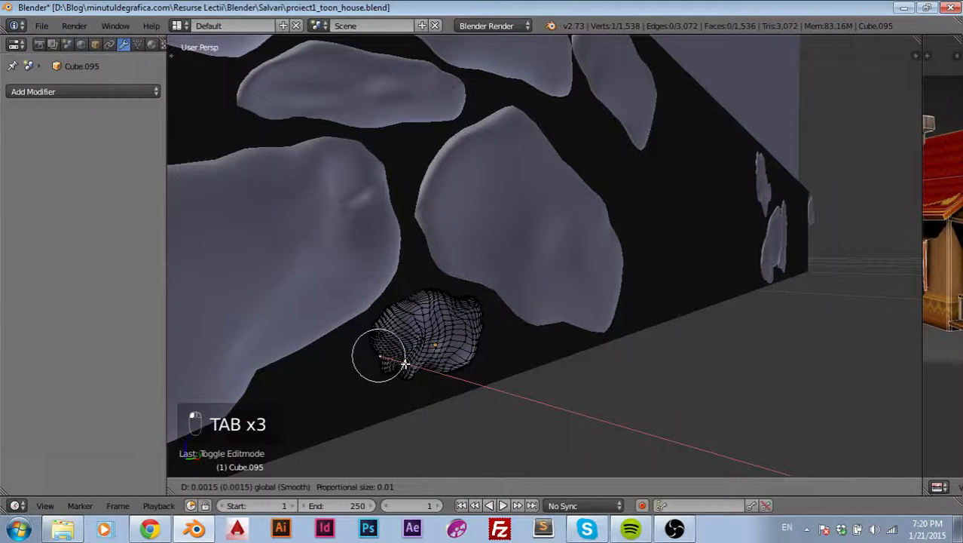
left_click(404, 364)
middle_click_drag(593, 354, 490, 370)
key("Tab")
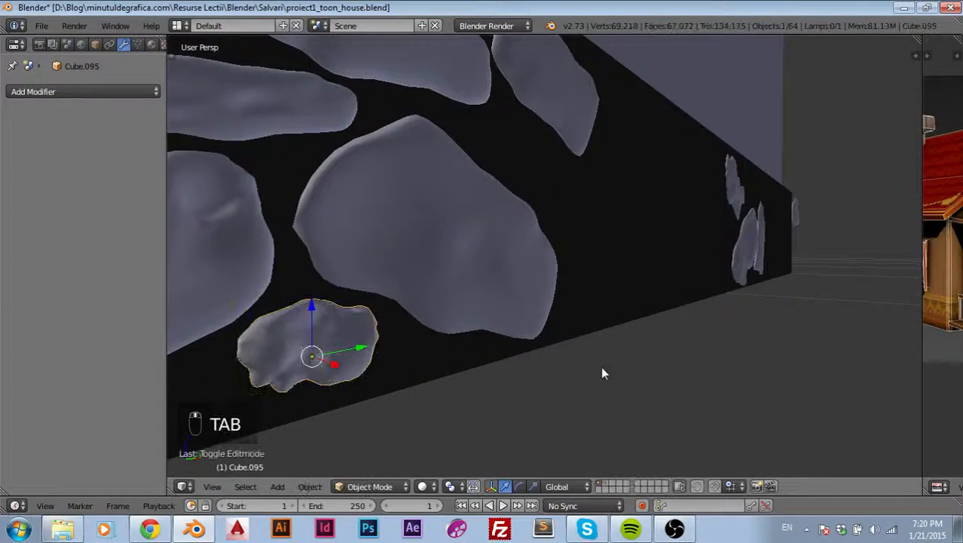
middle_click_drag(600, 366, 586, 330)
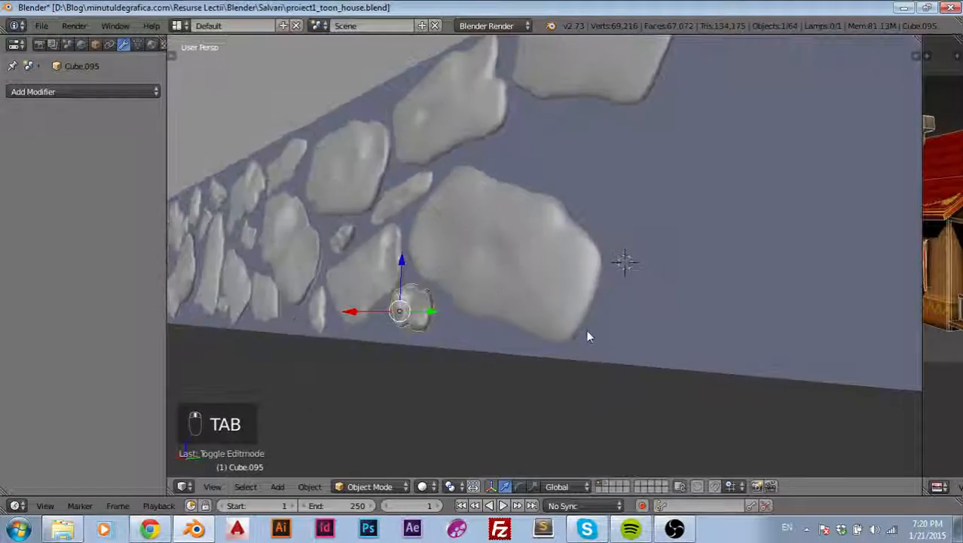
Step: In Edit Mode on the large lower stone, move two points on its lower-right part inward with proportional size 0.07
scroll(587, 329, "down", 3)
right_click(528, 280)
middle_click_drag(475, 317, 544, 318)
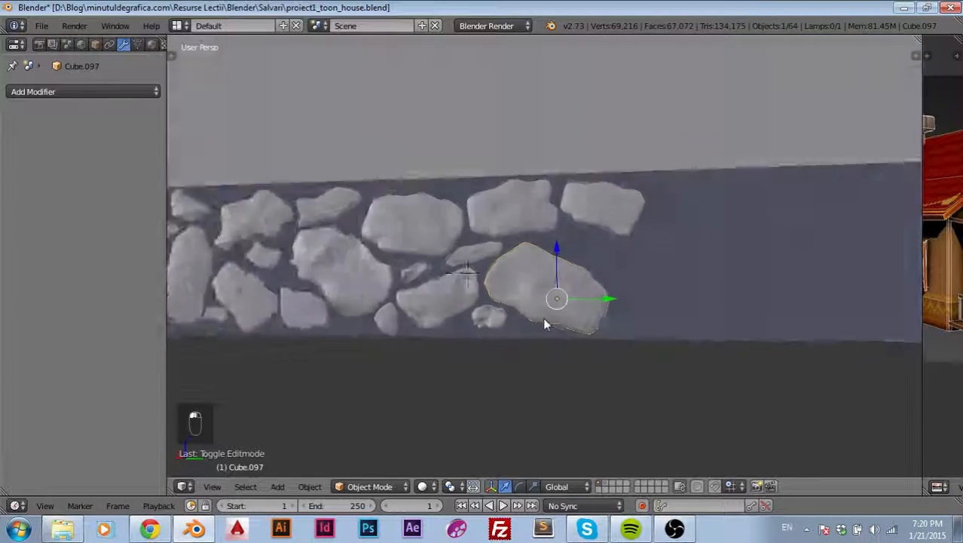
scroll(553, 317, "up", 6)
key("Tab")
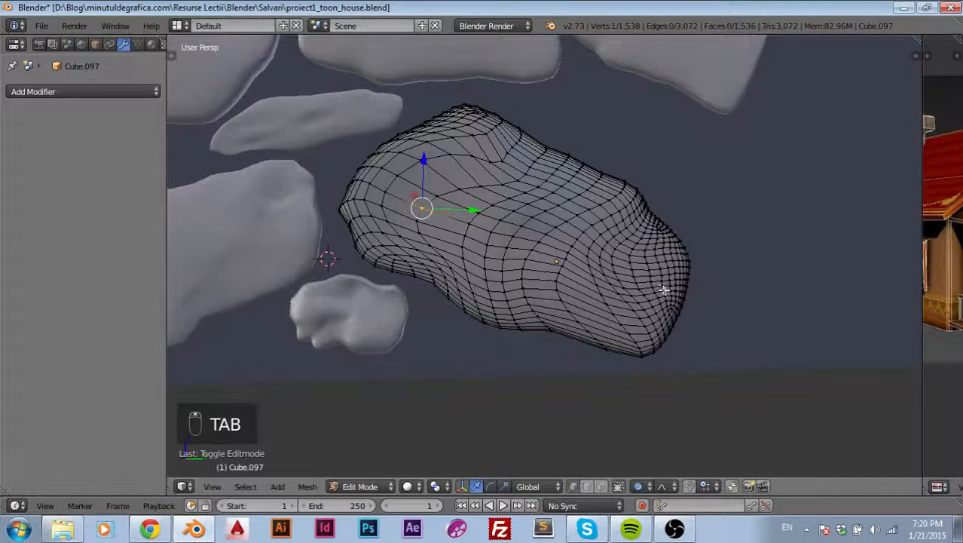
key("g")
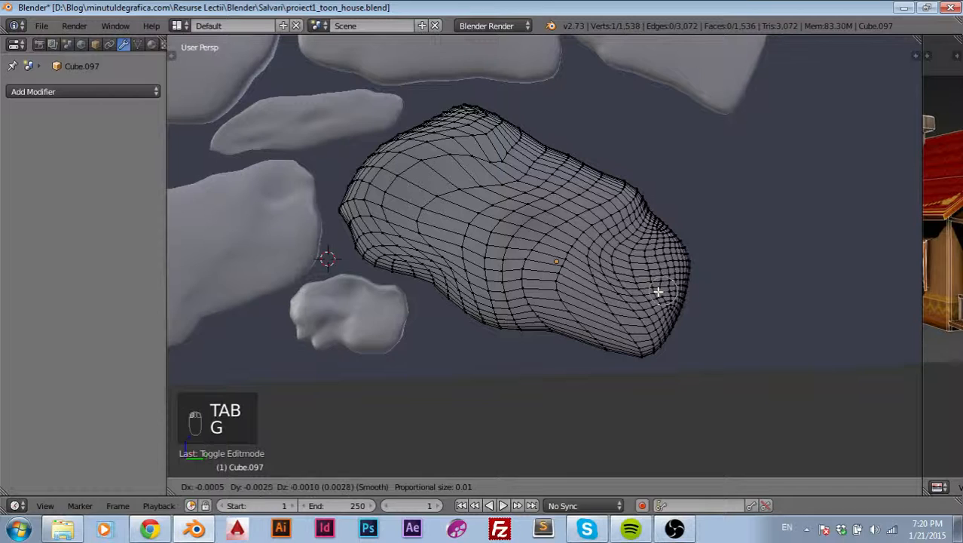
scroll(648, 285, "down", 15)
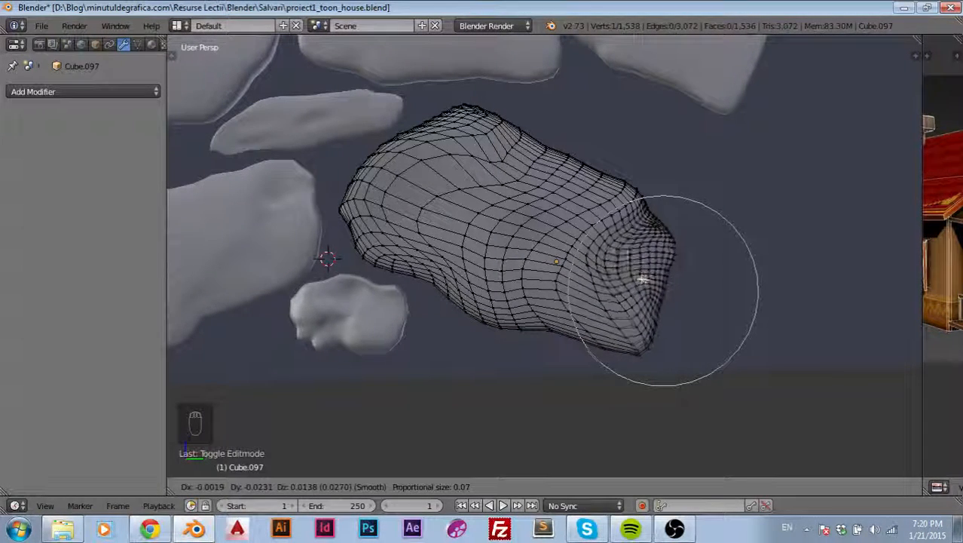
left_click(603, 296)
right_click(600, 300)
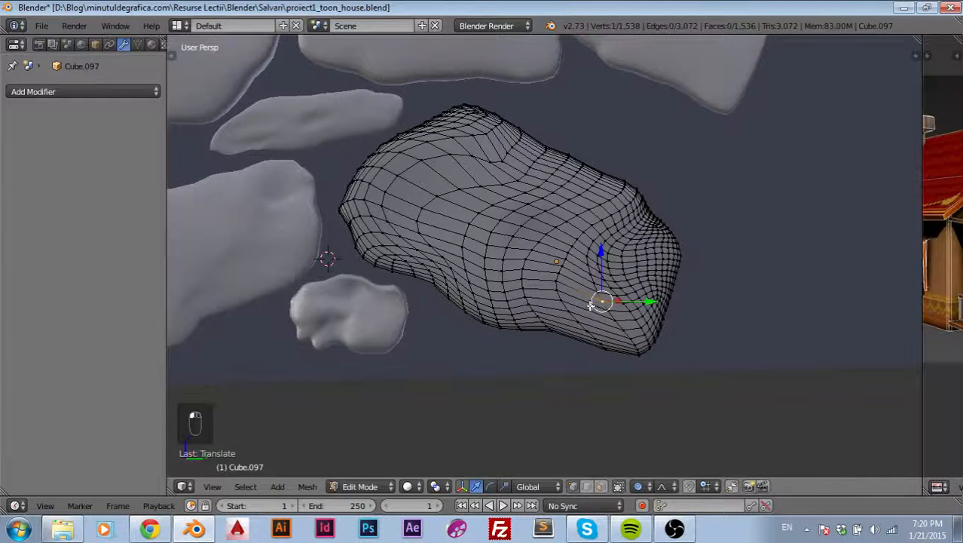
key("g")
left_click(564, 298)
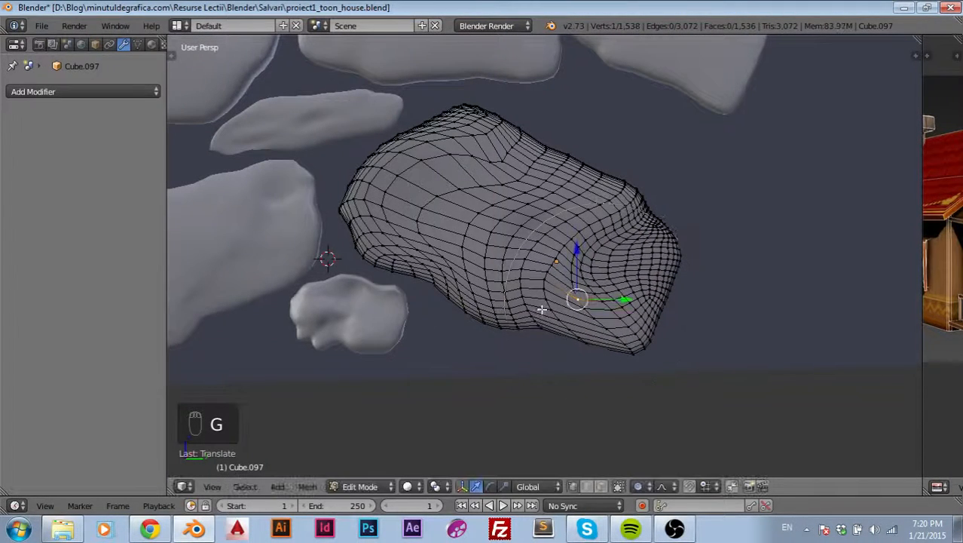
Step: Try to shift several points on the large stone's middle and lower face up and to the left with proportional size 0.07
right_click(473, 226)
key("g")
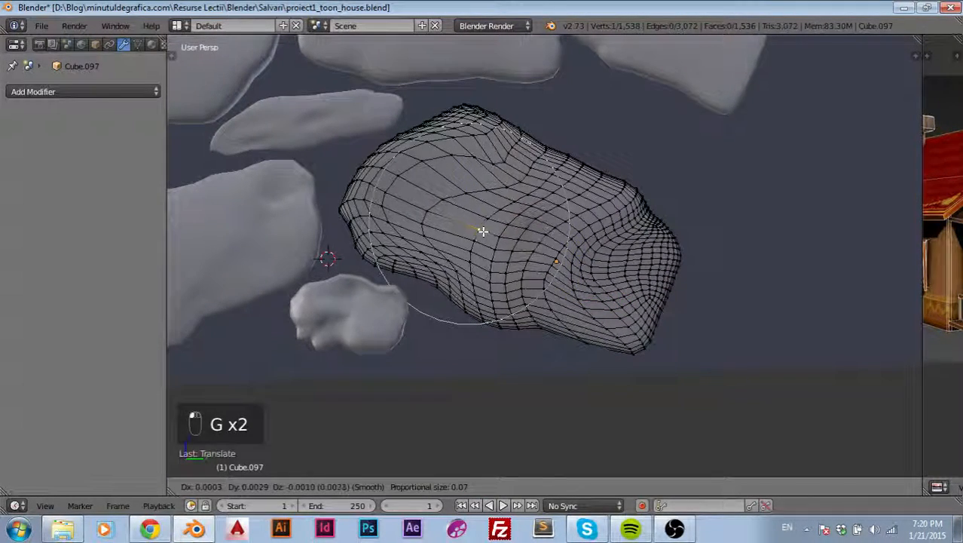
left_click(447, 207)
right_click(545, 286)
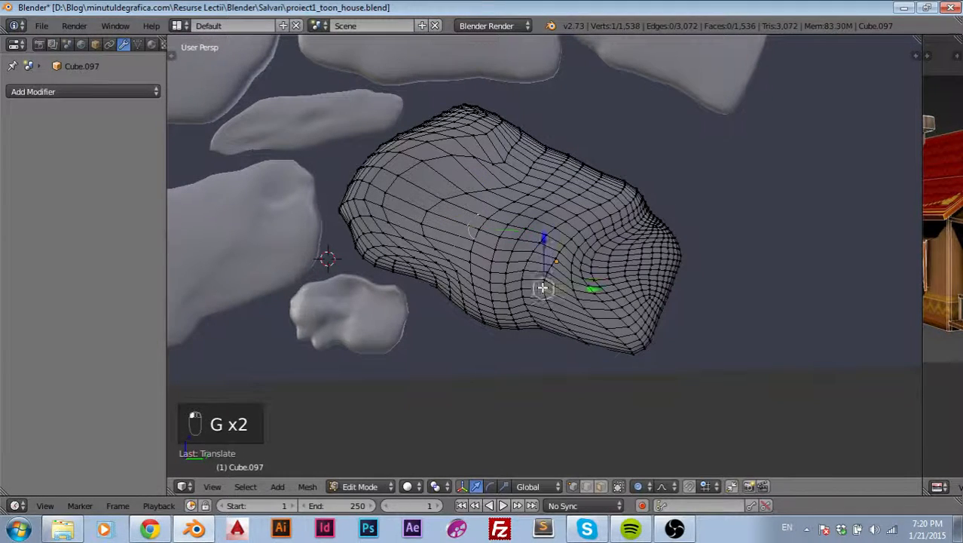
key("g")
left_click(533, 280)
right_click(494, 251)
key("g")
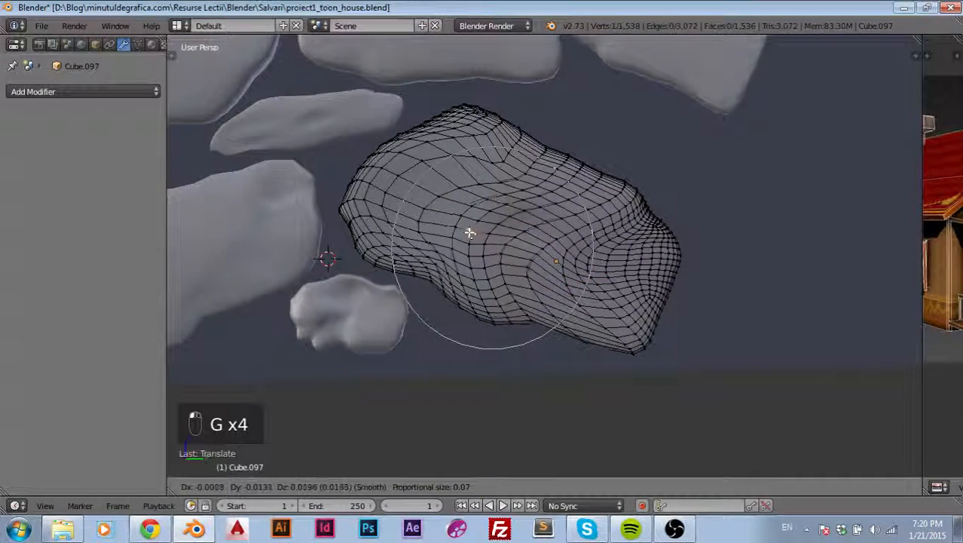
left_click(465, 229)
right_click(566, 282)
key("g")
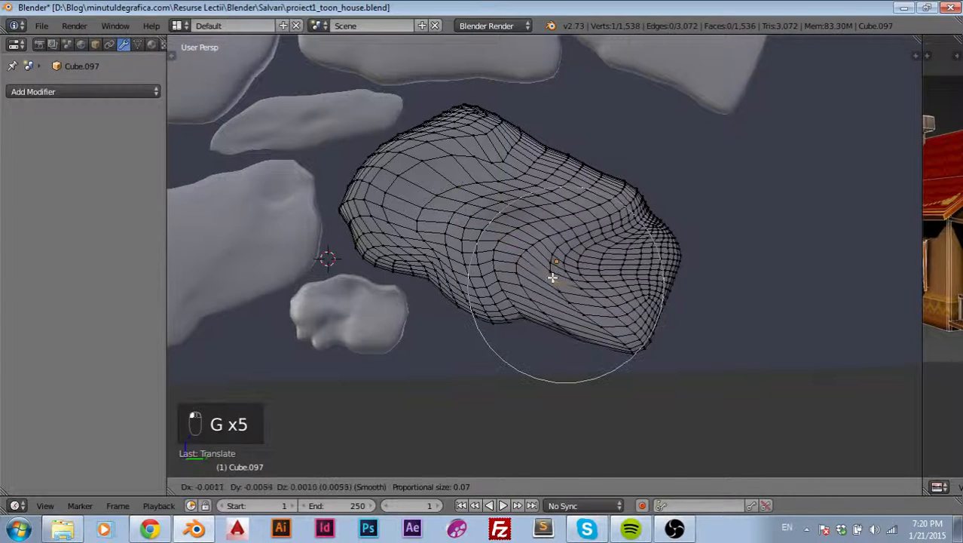
left_click(549, 277)
right_click(554, 321)
key("g")
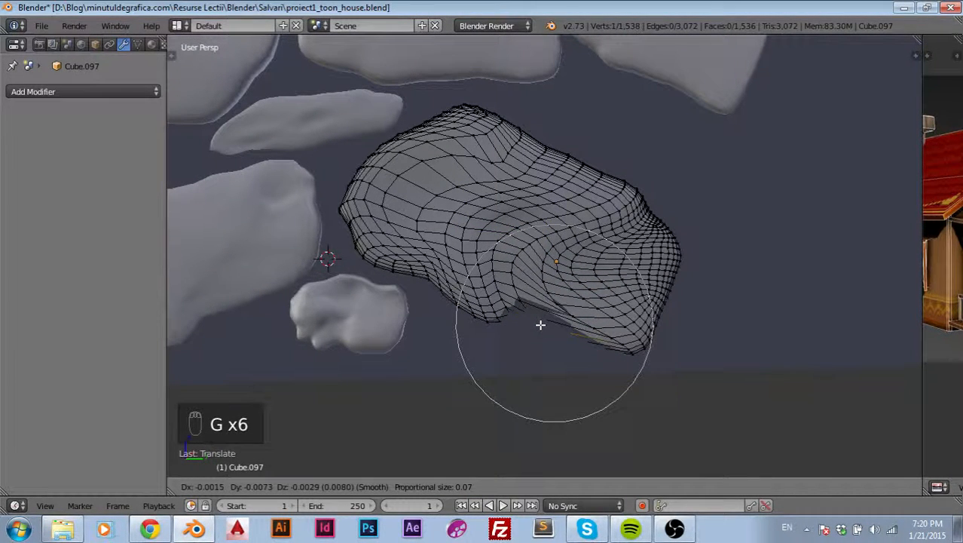
right_click(541, 325)
Step: Undo the latest point moves on the large stone's middle and lower face
key("ctrl+z")
key("ctrl+z")
key("ctrl+z")
key("ctrl+z")
key("ctrl+z")
key("ctrl+z")
key("ctrl+z")
key("ctrl+z")
key("ctrl+z")
key("ctrl+z")
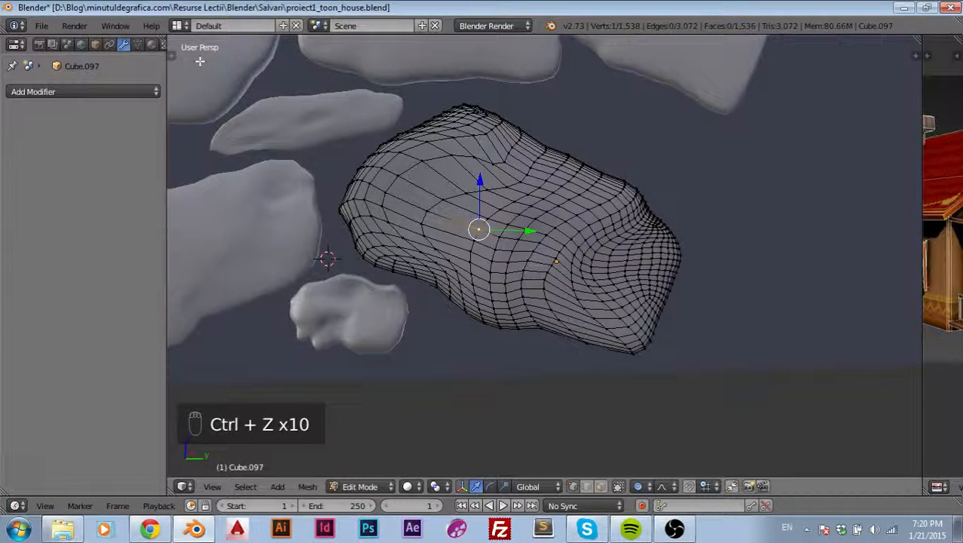
Step: In the right orthographic view, move four points across the large stone's middle and lower-right face leftward with proportional size 0.07
key("KP_3")
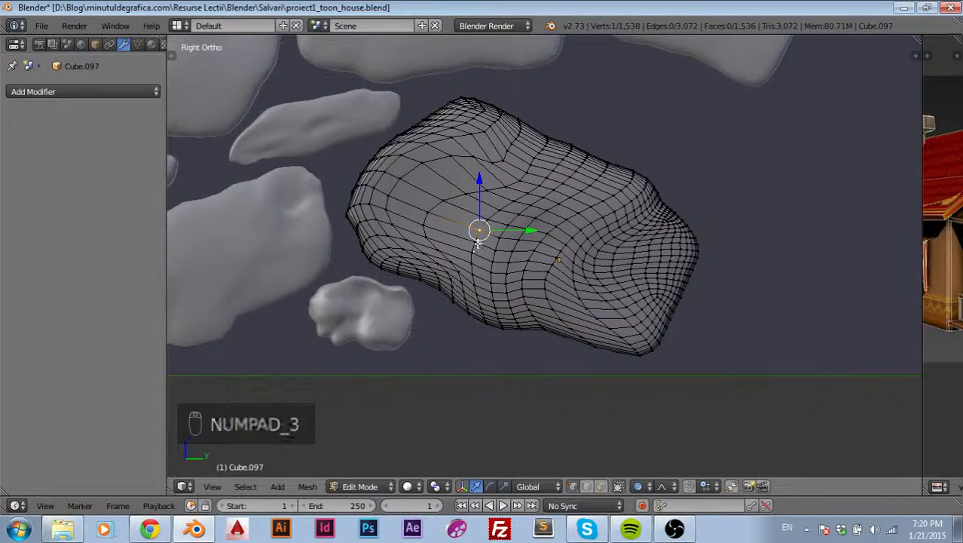
key("g")
left_click(439, 211)
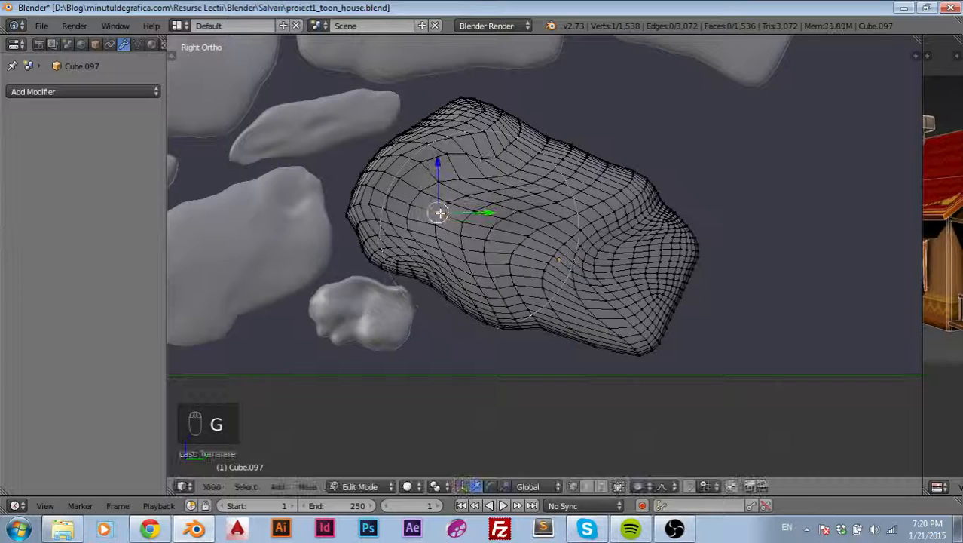
key("g")
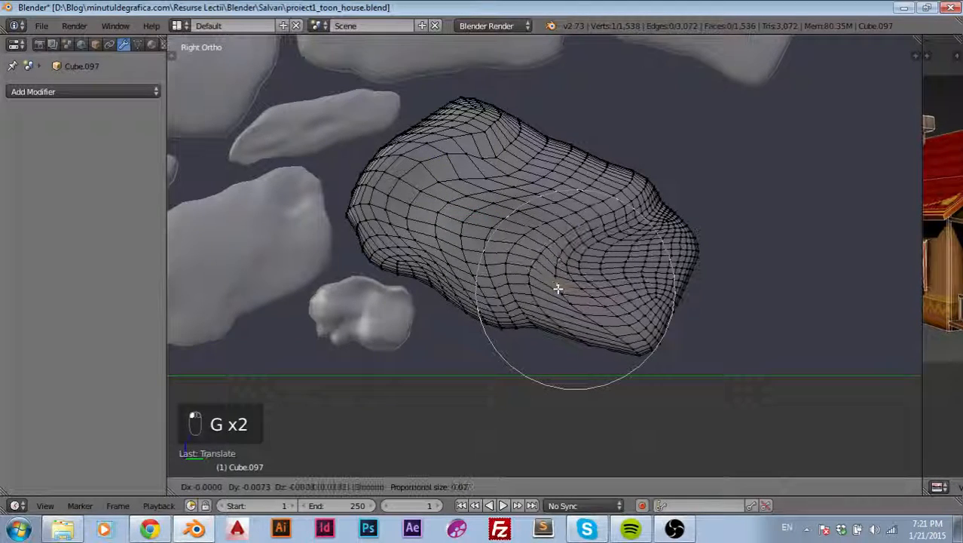
left_click(559, 294)
key("g")
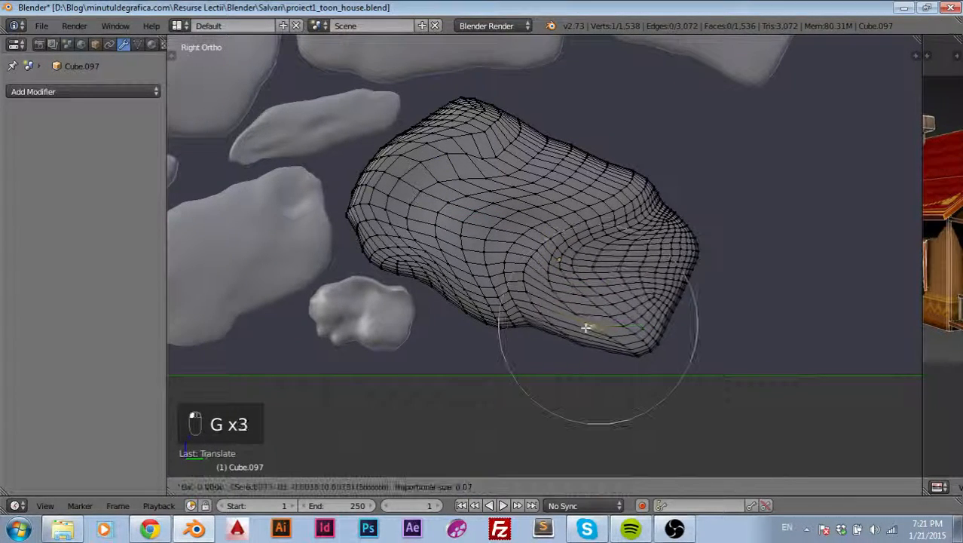
left_click(577, 326)
key("g")
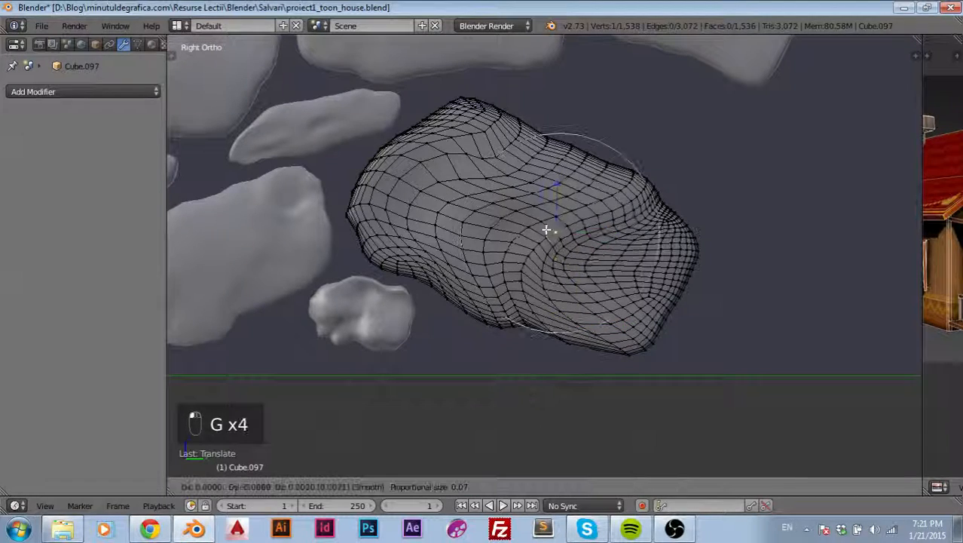
left_click(535, 224)
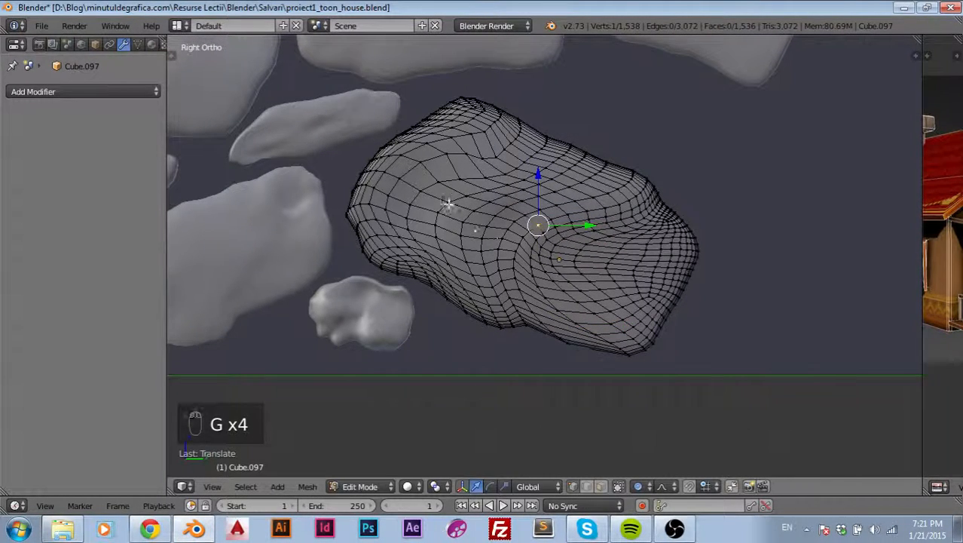
Step: Reduce the proportional size to about 0.04 and move three points on the large stone's upper-left part inward to straighten its outline
right_click(435, 151)
key("g")
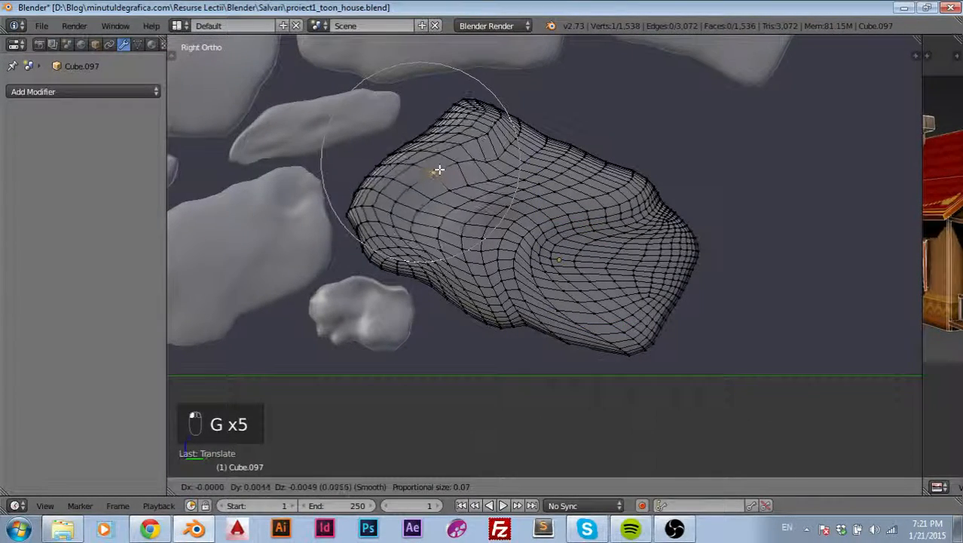
scroll(437, 174, "up", 9)
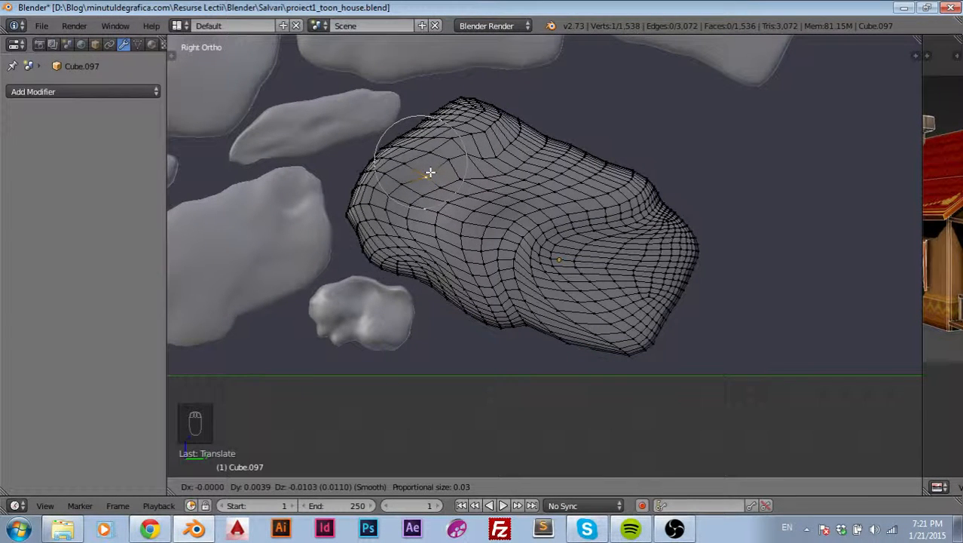
left_click(430, 173)
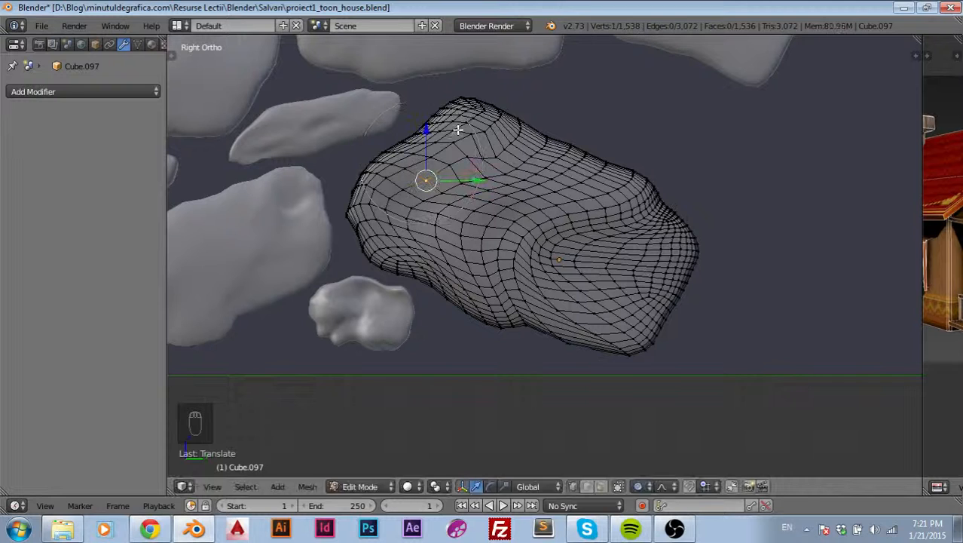
right_click(458, 130)
key("g")
left_click(464, 134)
right_click(379, 175)
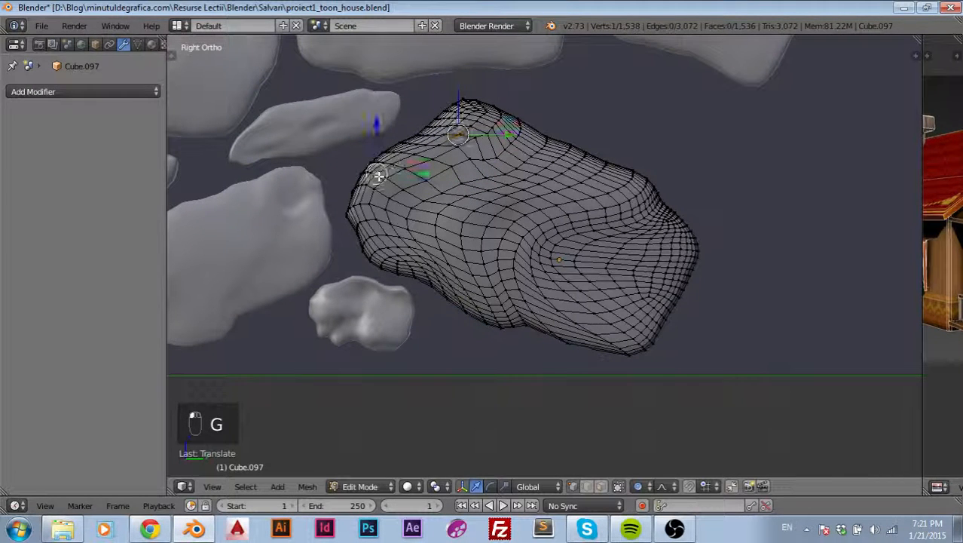
key("g")
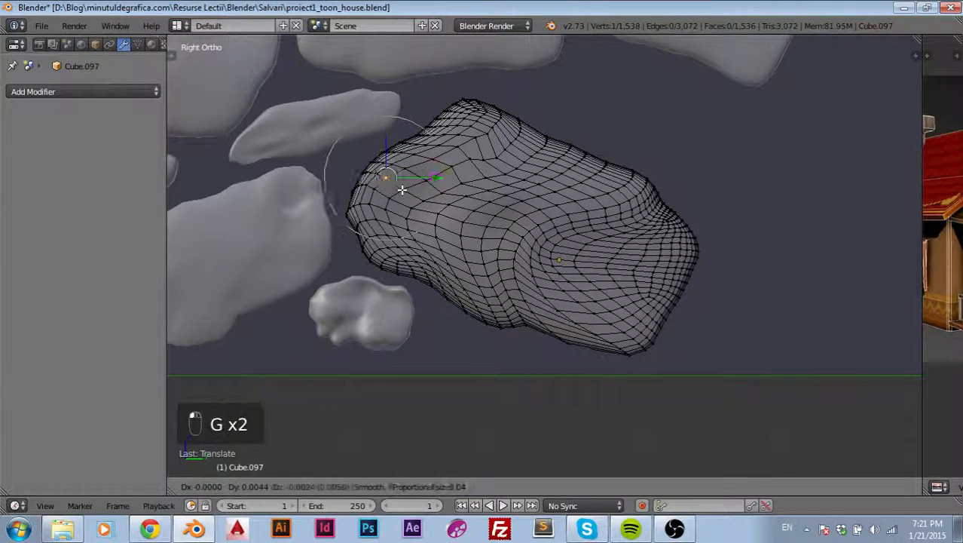
left_click(418, 195)
Step: Move two points on the large stone's upper-right and right edge outward to fill out the corner
right_click(662, 205)
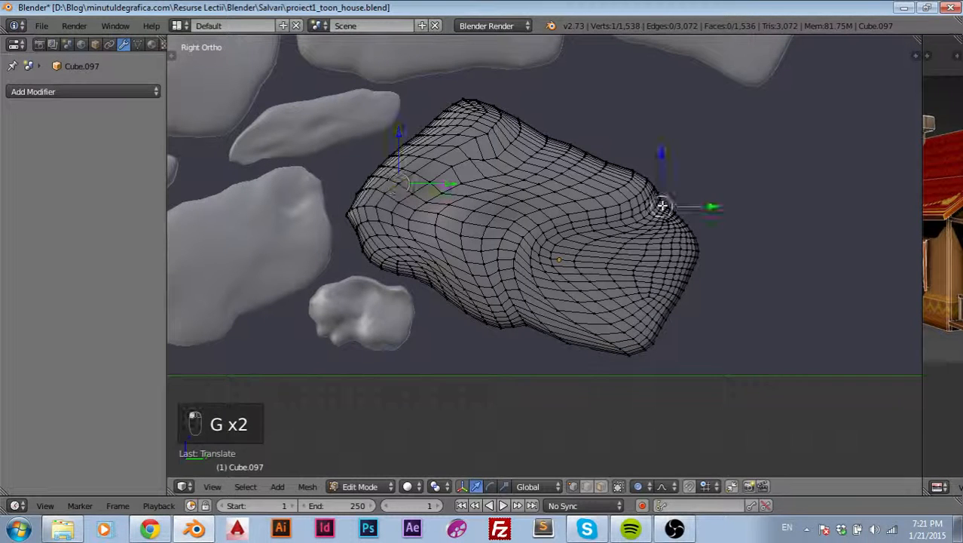
key("g")
left_click(675, 198)
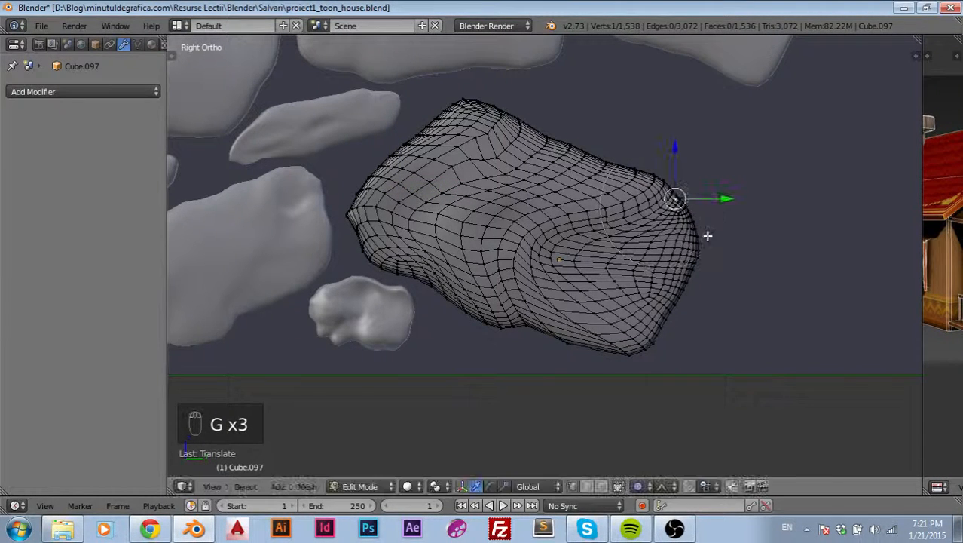
right_click(698, 240)
key("g")
left_click(707, 241)
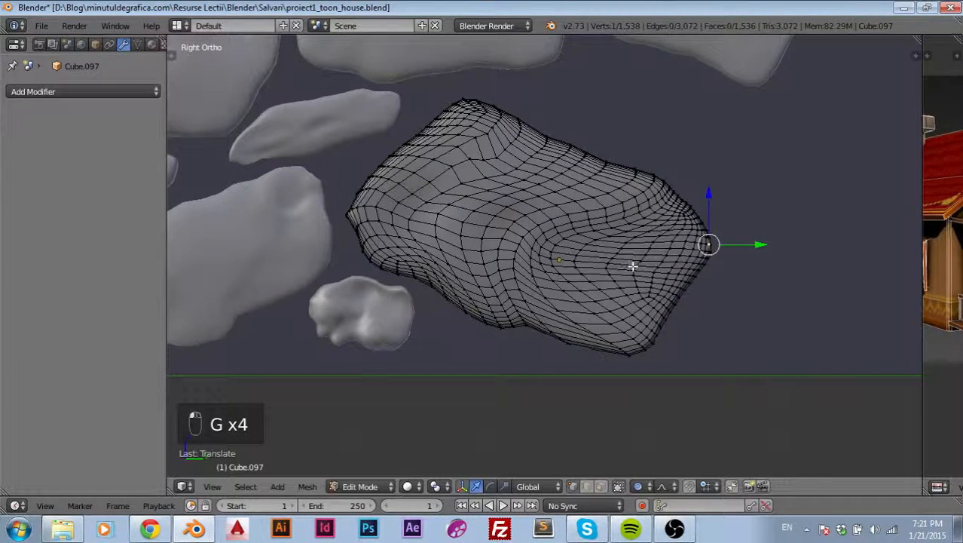
Step: Move three points on the large stone's lower-right face slightly to even out its mesh, reducing the proportional size to about 0.03
right_click(633, 265)
key("g")
left_click(609, 263)
right_click(571, 259)
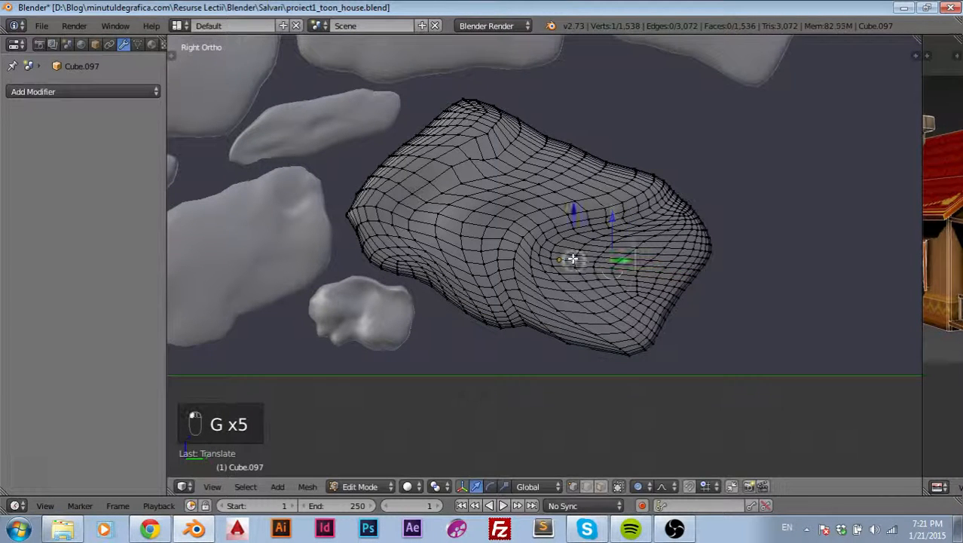
key("g")
scroll(574, 259, "up", 7)
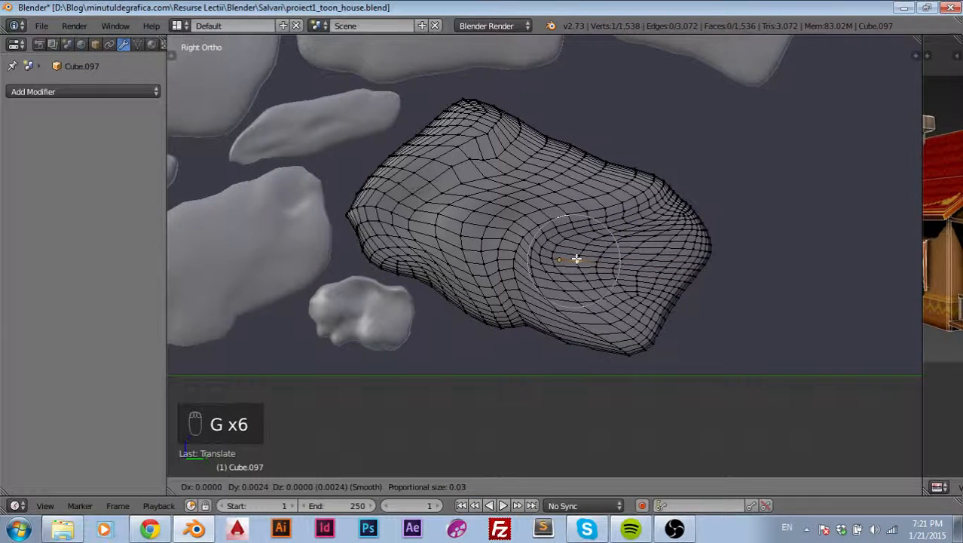
left_click(564, 259)
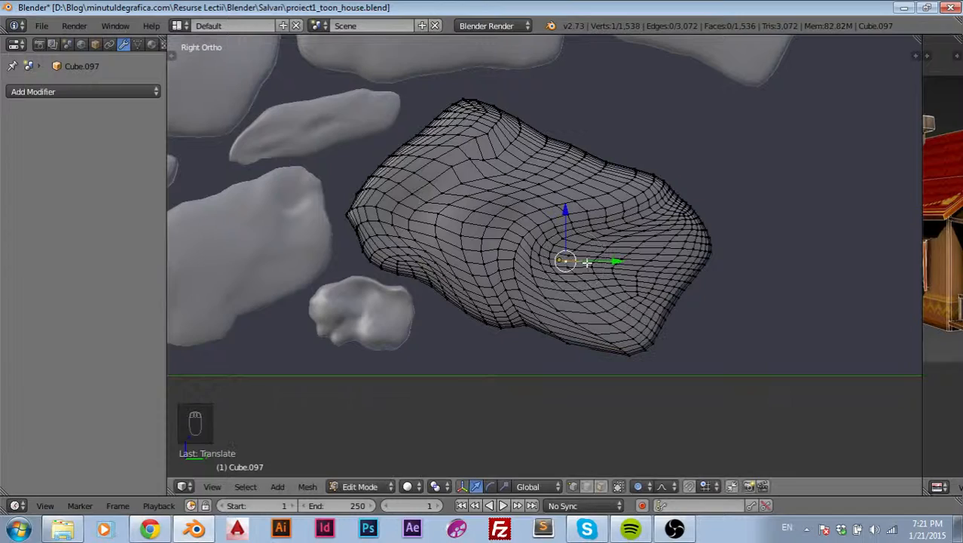
key("g")
left_click(580, 275)
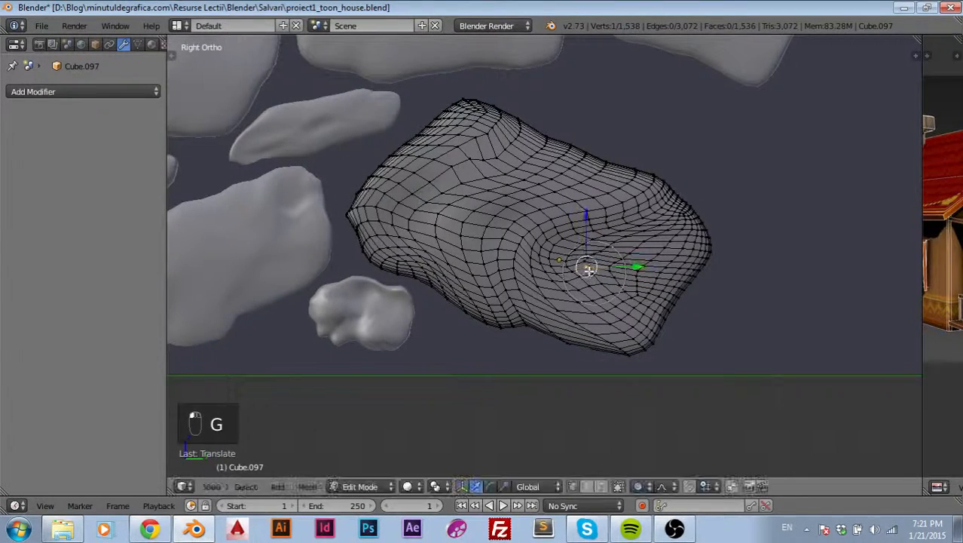
Step: Fine-tune three points on the large stone's lower-right face with proportional size 0.02, and return to Object Mode
scroll(613, 279, "up", 2)
scroll(612, 278, "up", 1)
key("g")
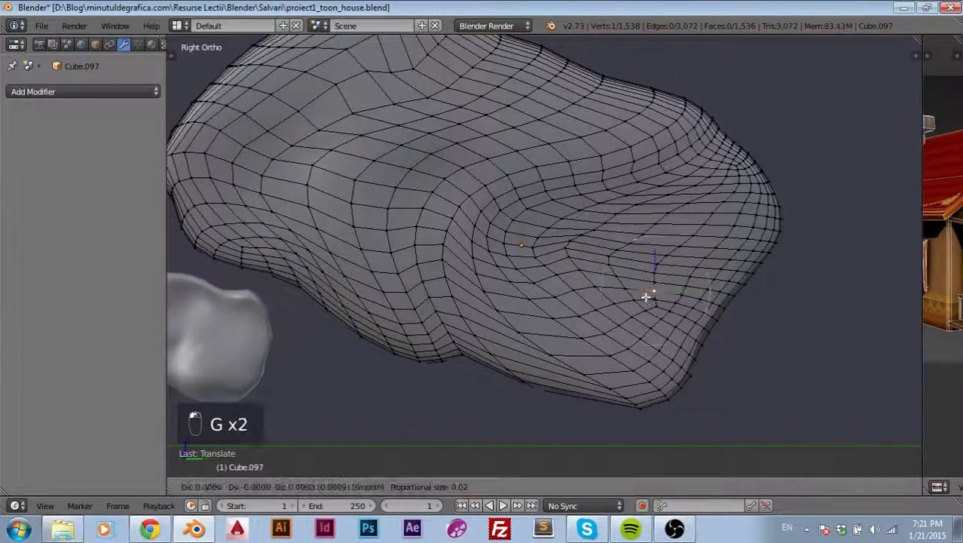
left_click(630, 283)
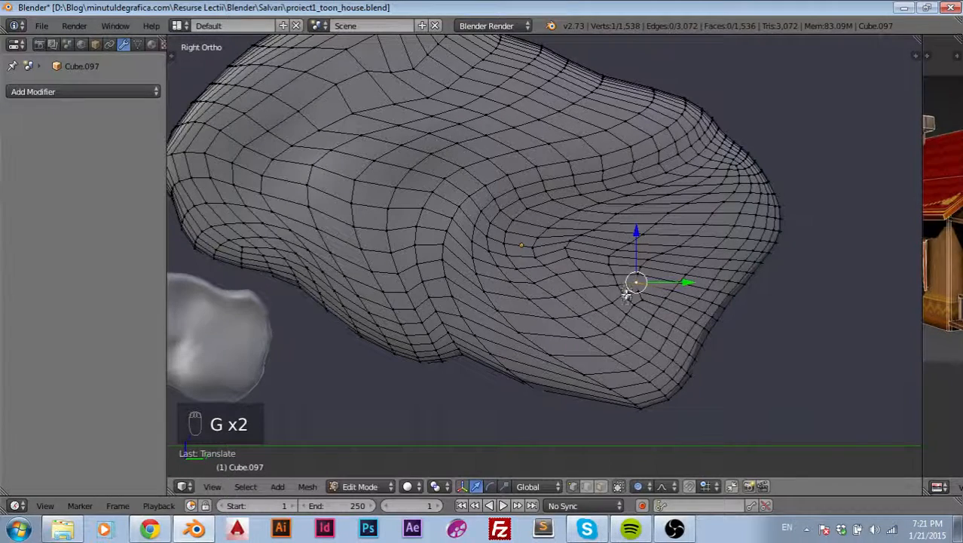
key("g")
left_click(616, 287)
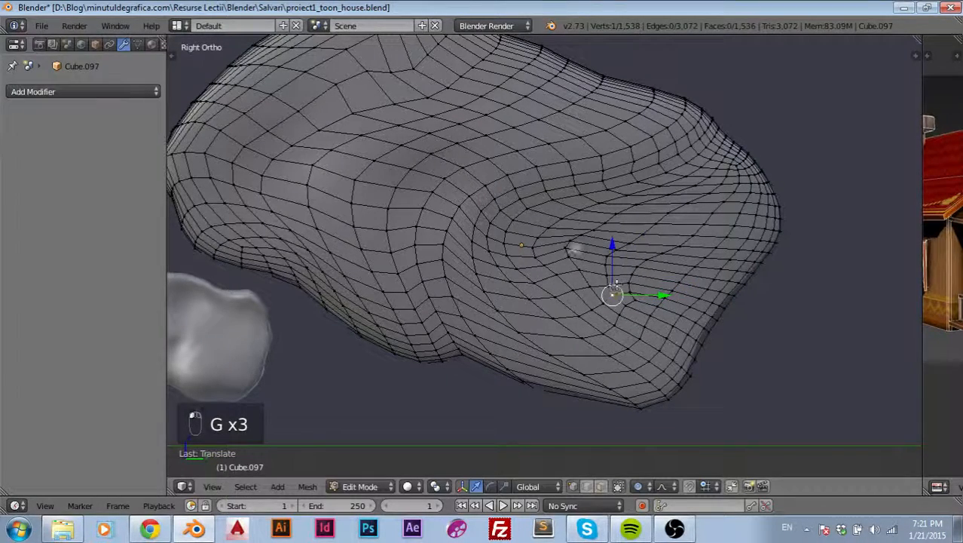
key("g")
left_click(572, 250)
scroll(720, 261, "down", 3)
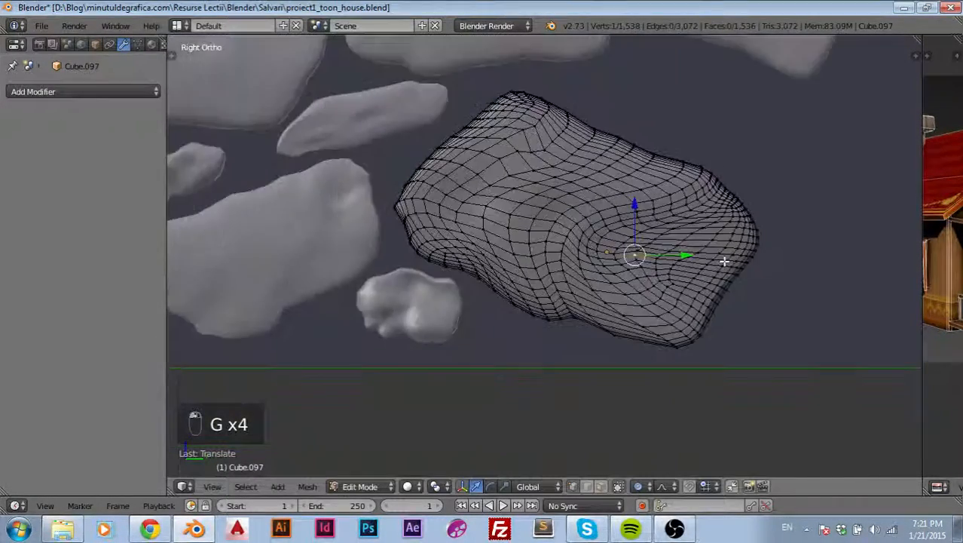
key("Tab")
Step: Move the nearest loose stone across the empty stretch to the end of the finished stone row in the right view
middle_click_drag(771, 277, 403, 347)
key("KP_3")
right_click(626, 297)
key("g")
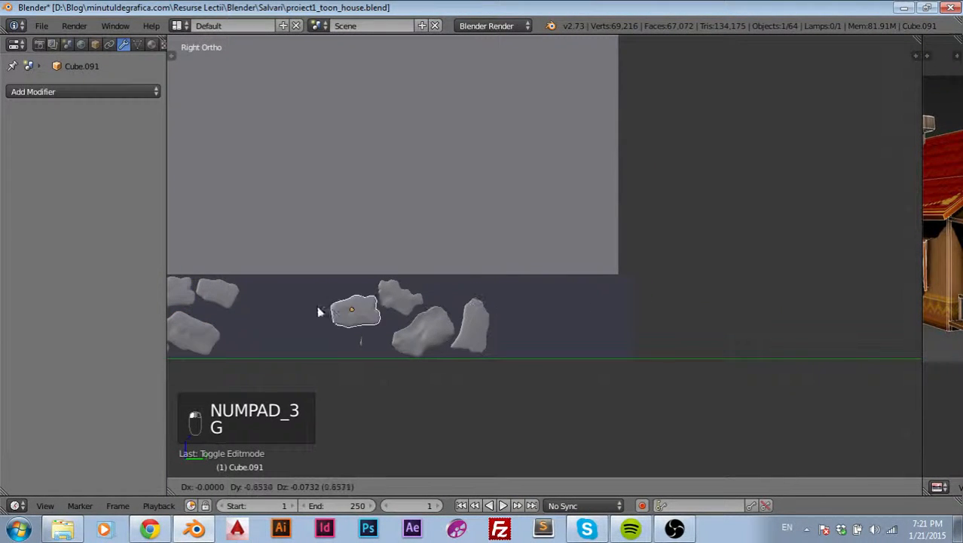
left_click(260, 326)
left_click_drag(436, 347, 587, 349)
middle_click_drag(437, 347, 700, 347, "shift")
scroll(560, 335, "up", 4)
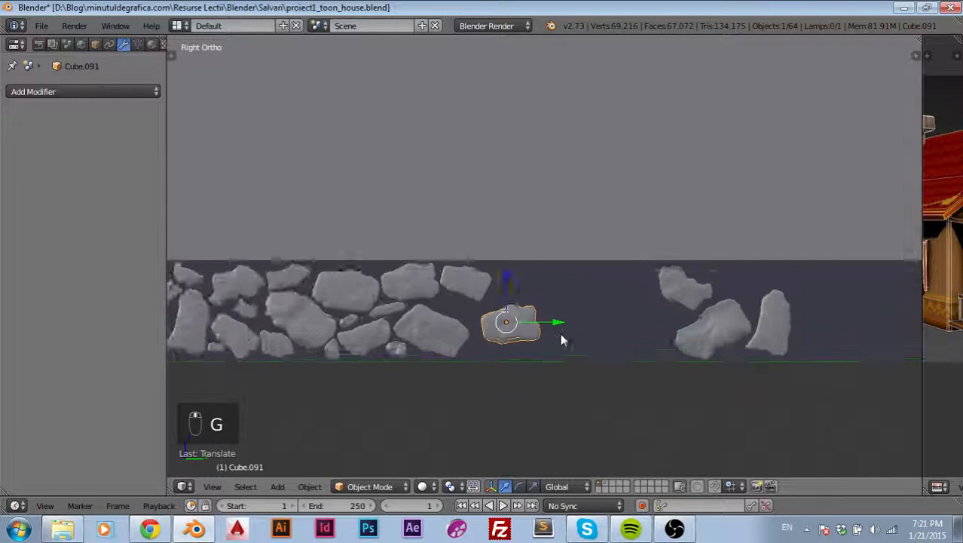
Step: Rotate the moved stone upright and bring it closer to the last stones of the row
middle_click_drag(530, 329, 664, 388, "shift")
key("r")
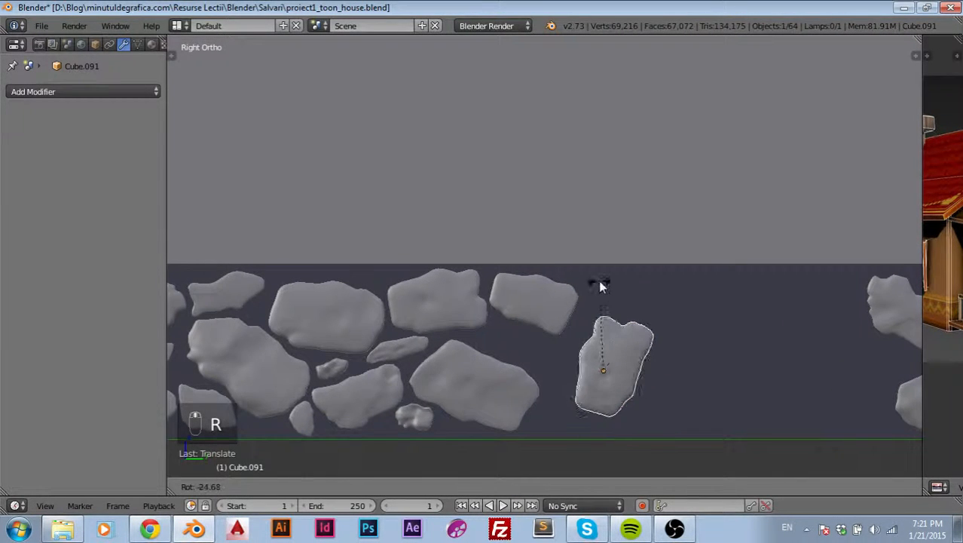
left_click(599, 280)
key("g")
left_click(600, 364)
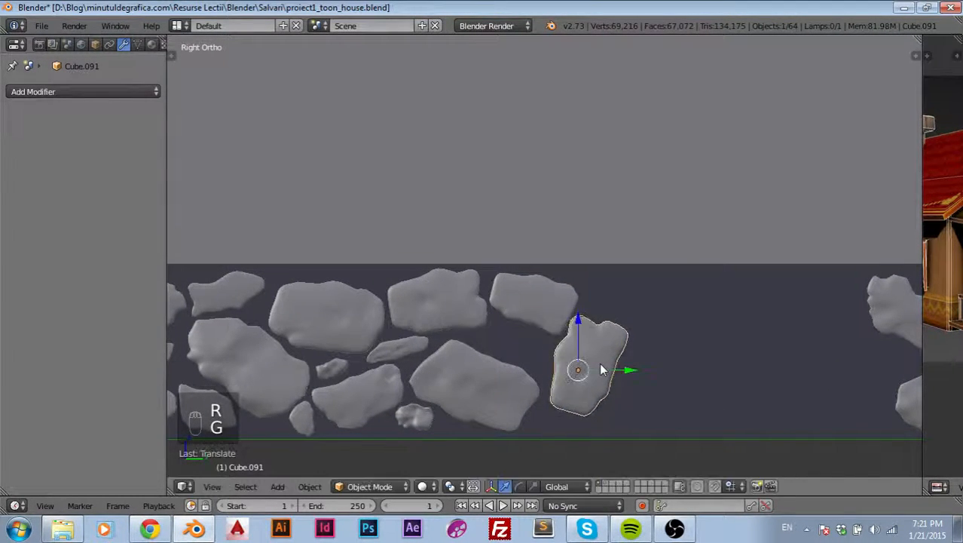
Step: Shrink the stone to about a third and place it between the last upper and lower stones, rotated about 80 degrees
key("s")
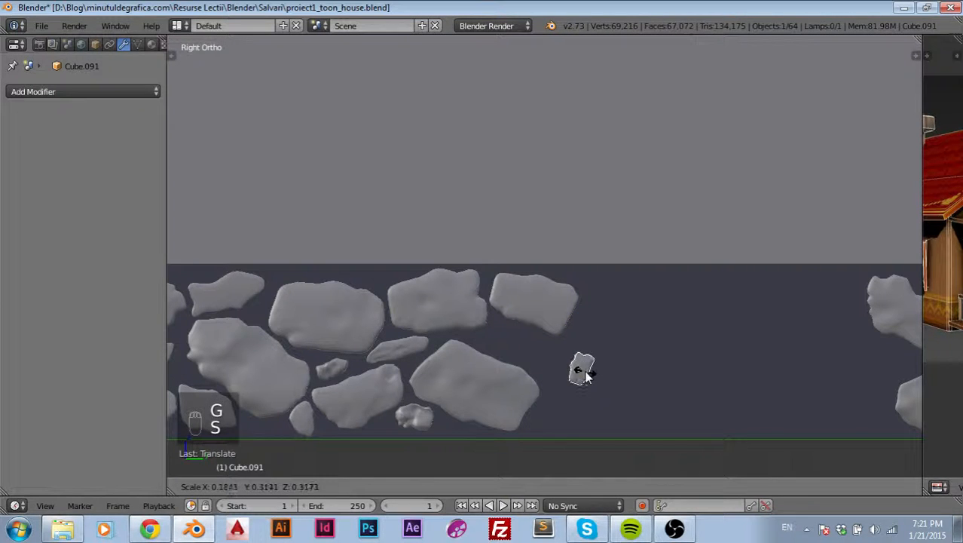
key("g")
left_click(534, 353)
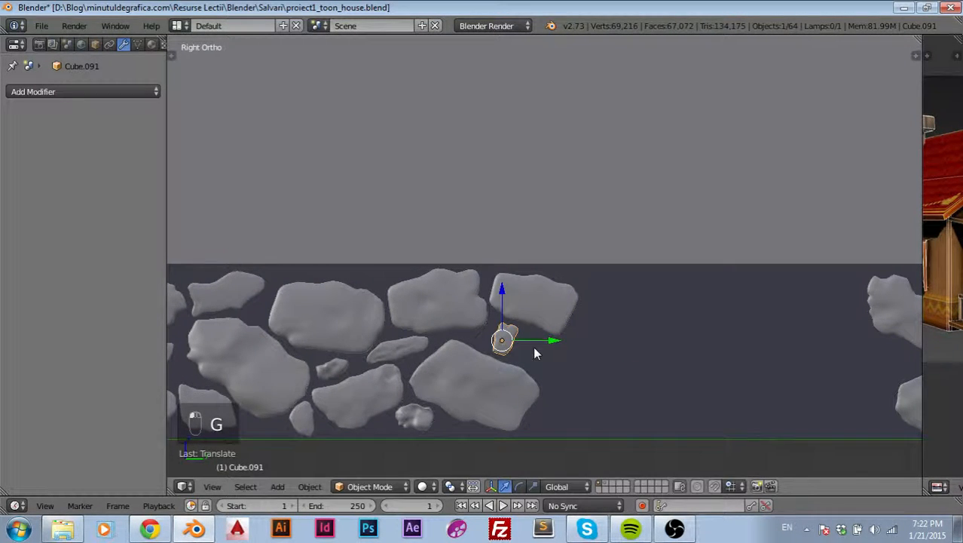
key("r")
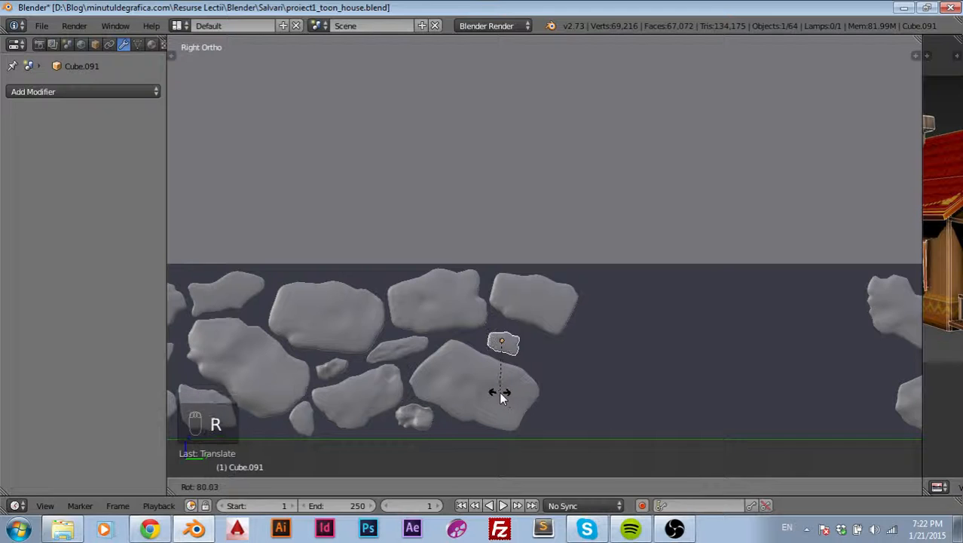
left_click(499, 391)
scroll(558, 346, "up", 4)
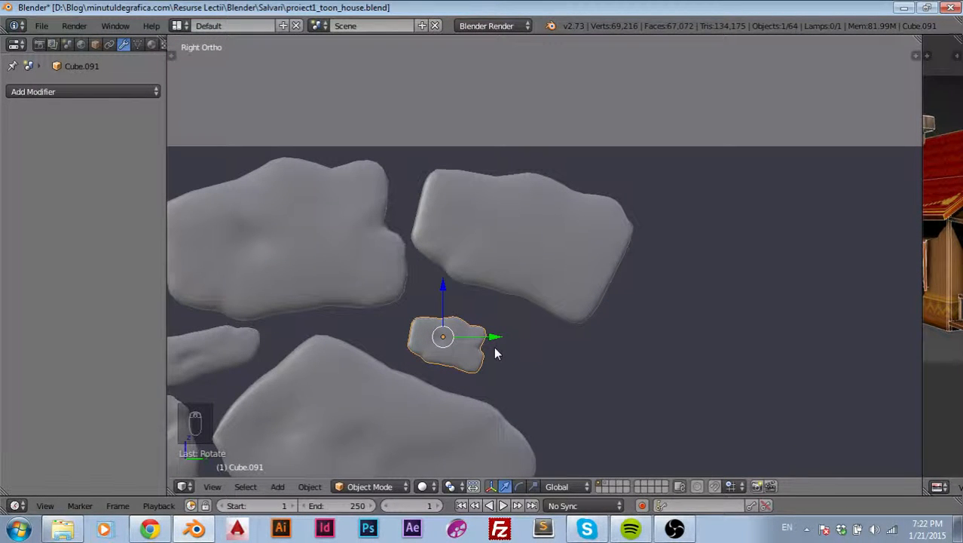
Step: Stretch the small stone along the Y axis, then tilt and shift it to follow the gap between its neighbours
key("s")
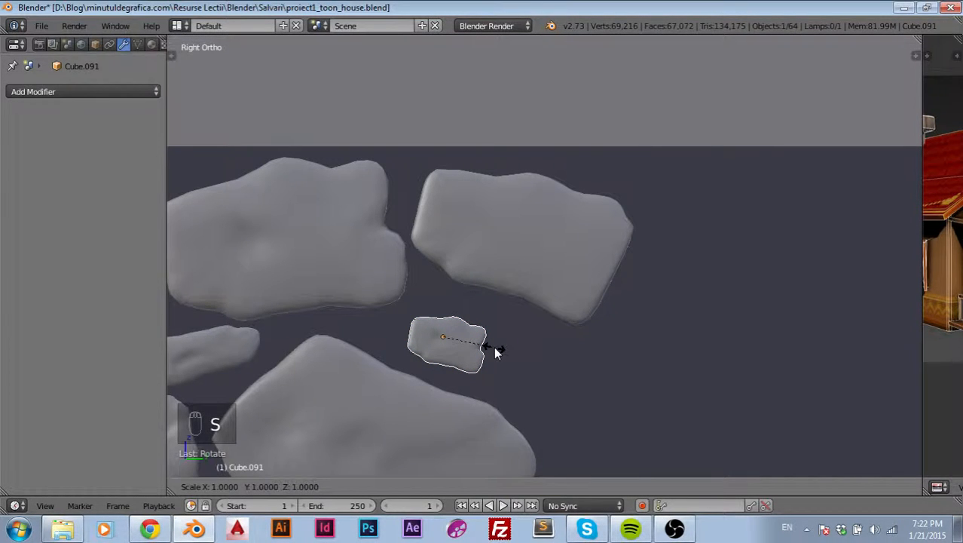
key("y")
left_click(555, 348)
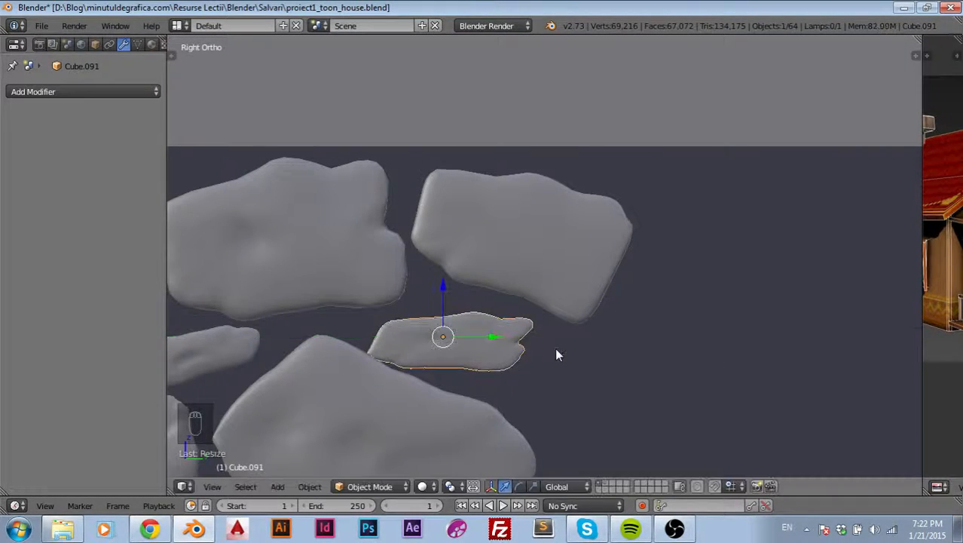
key("r")
key("g")
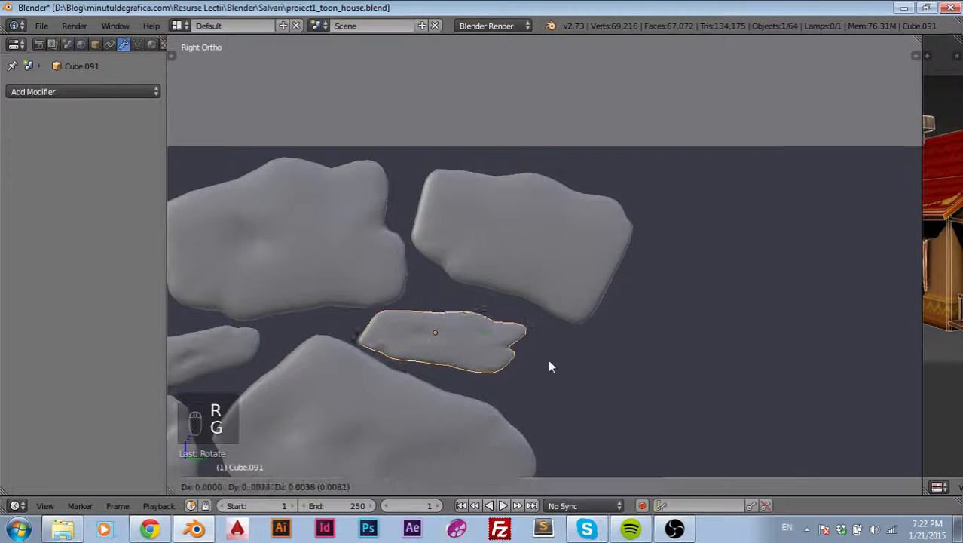
left_click(629, 386)
scroll(697, 393, "down", 3)
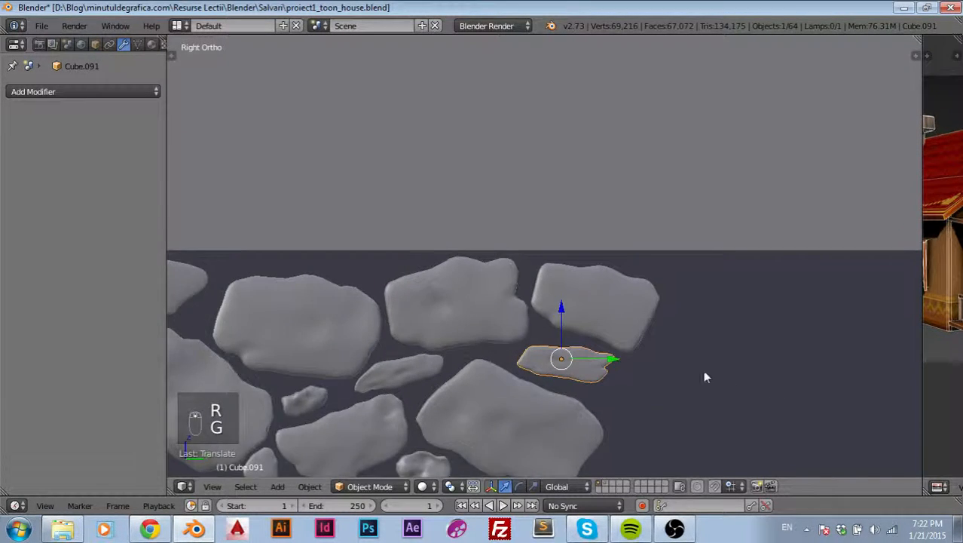
Step: Move the jagged loose stone beside the large lower stone and rotate it so its narrow arm points down toward that stone
middle_click_drag(705, 377, 478, 286, "shift")
right_click(902, 244)
key("g")
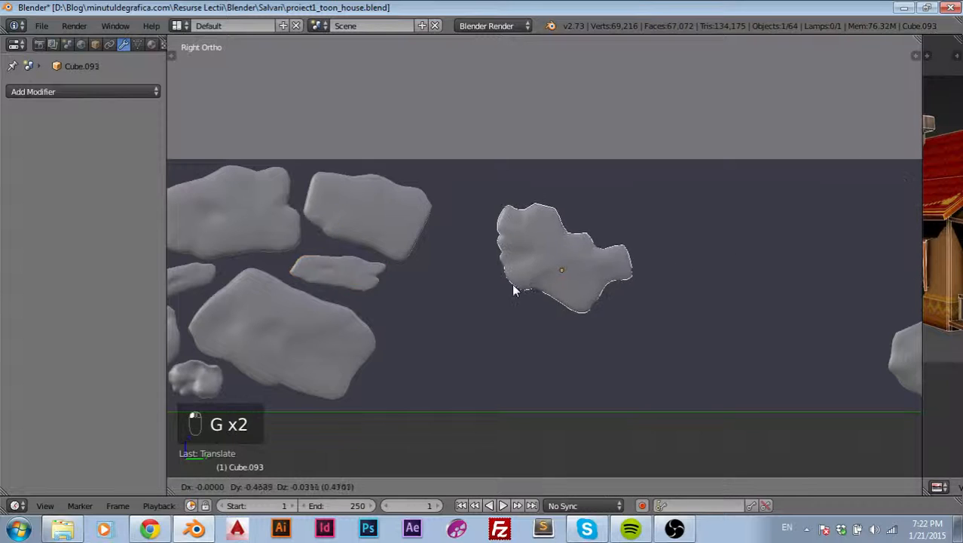
left_click(438, 349)
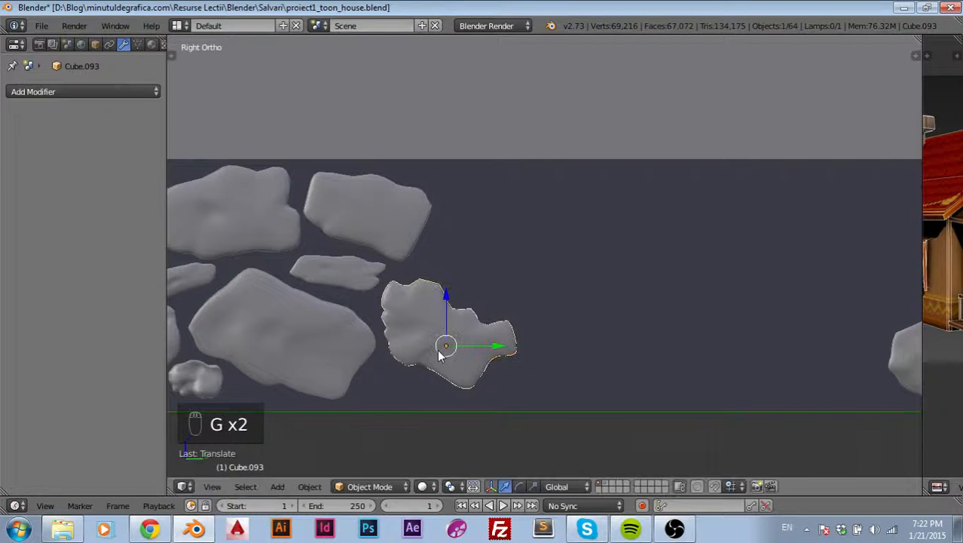
key("r")
left_click(421, 399)
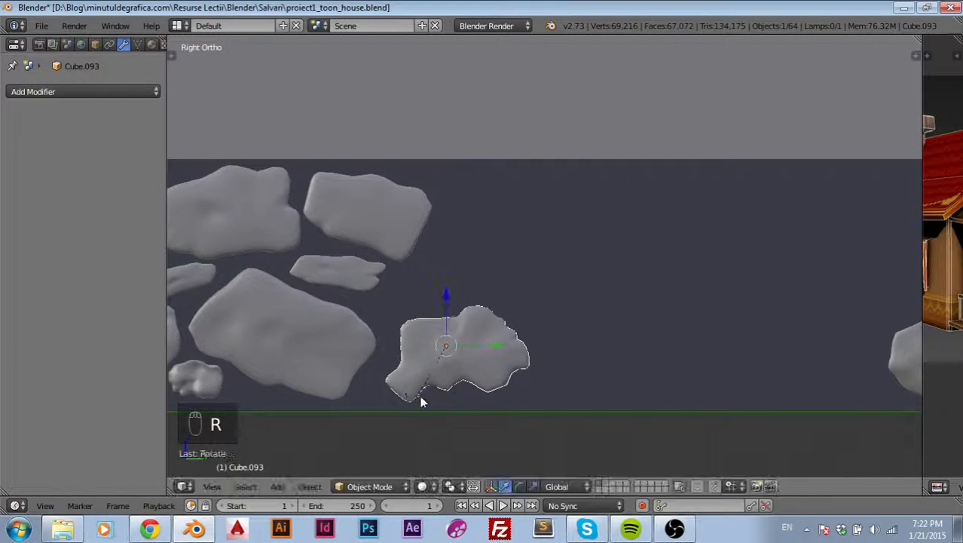
key("g")
left_click(447, 382)
scroll(464, 320, "up", 1)
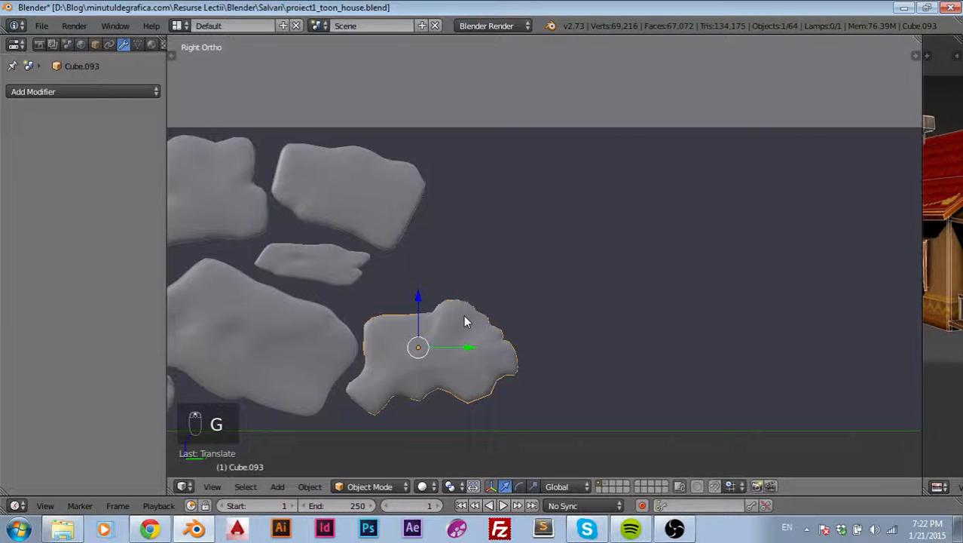
Step: In Edit Mode, move three points on the jagged stone's upper-left face with proportional size 0.02 to spread its mesh
key("Tab")
scroll(463, 321, "up", 3)
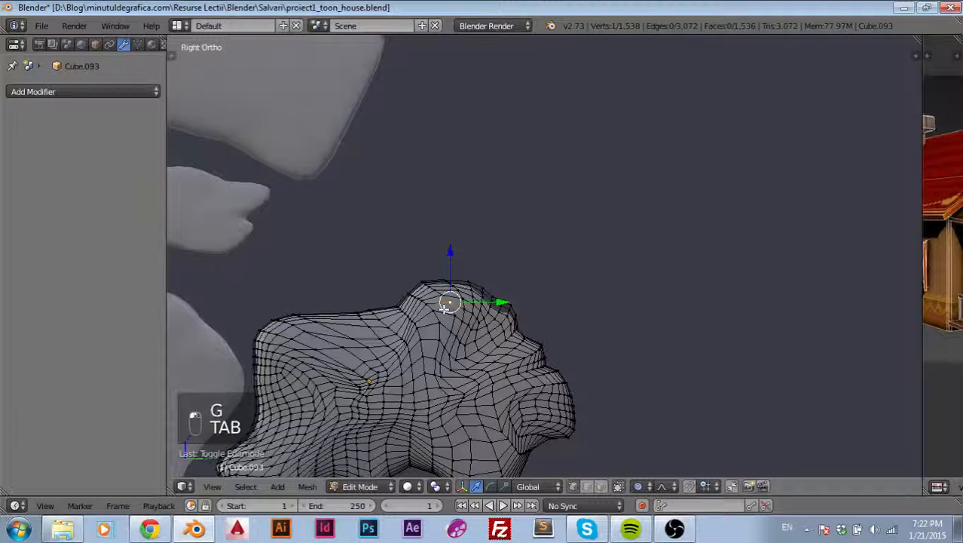
left_click(395, 347)
key("g")
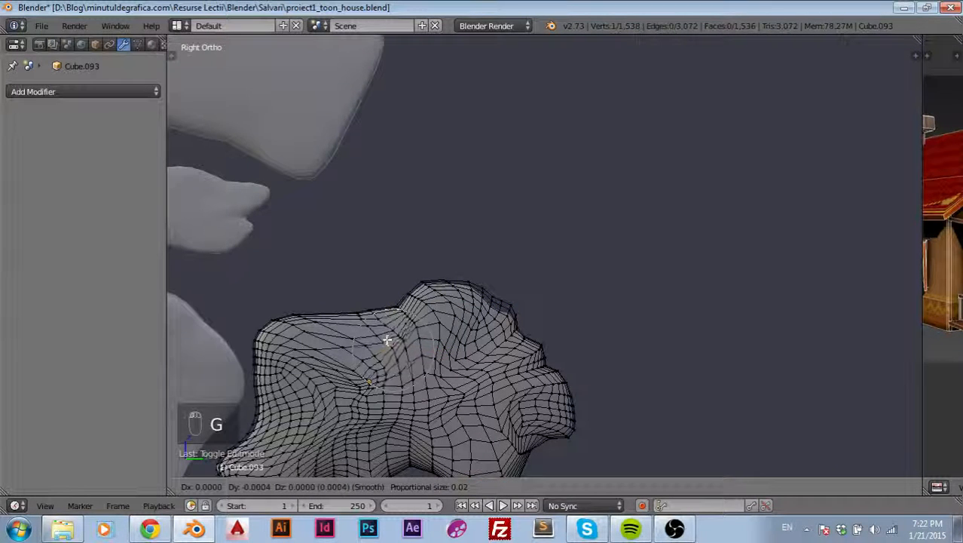
left_click(383, 339)
left_click(344, 346)
key("g")
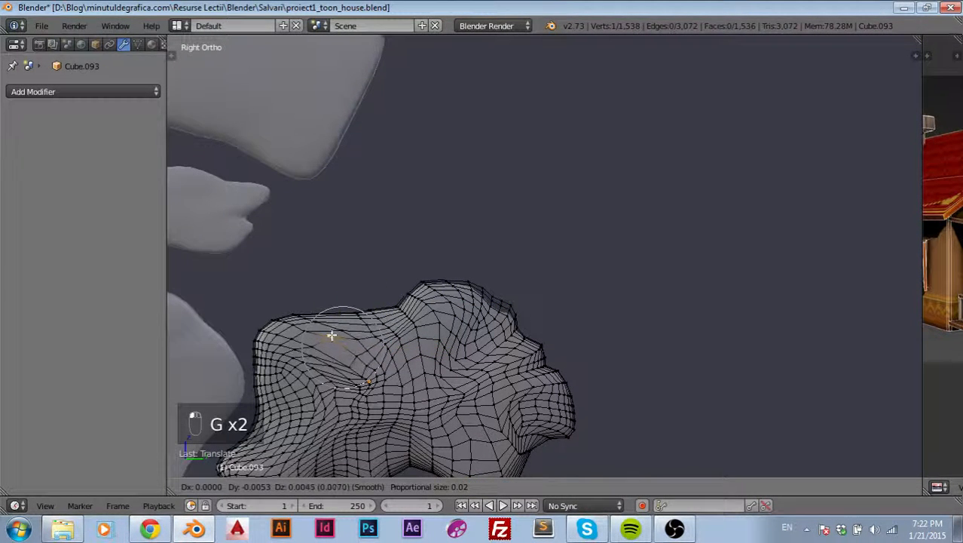
left_click(330, 345)
left_click(347, 368)
key("g")
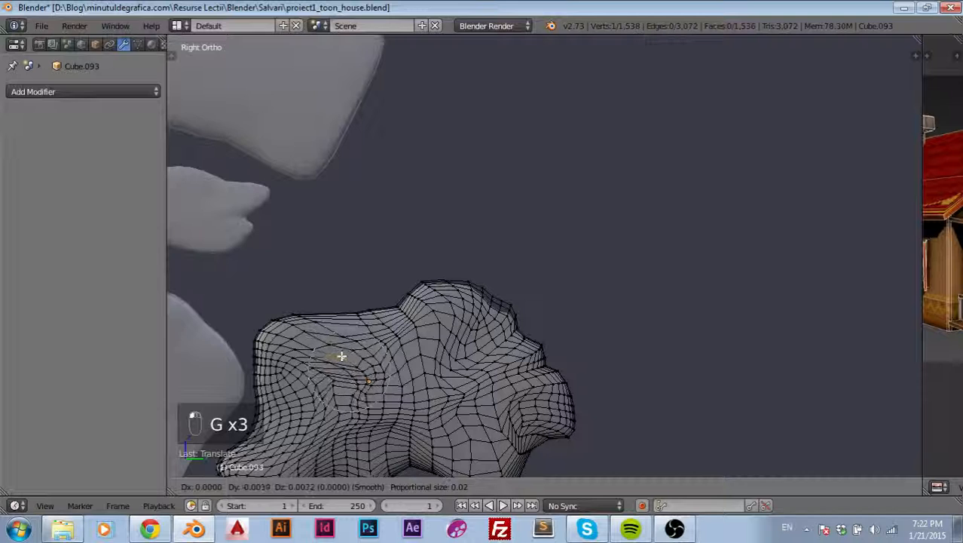
left_click(341, 354)
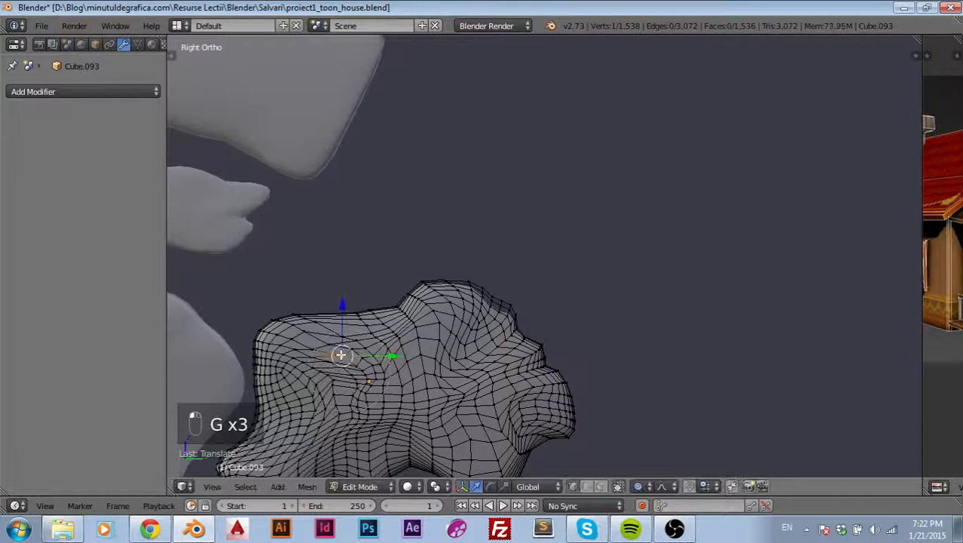
Step: Shift three points around the middle of the jagged stone's face slightly with proportional size 0.02 to even out the mesh
right_click(454, 362)
key("g")
left_click(461, 348)
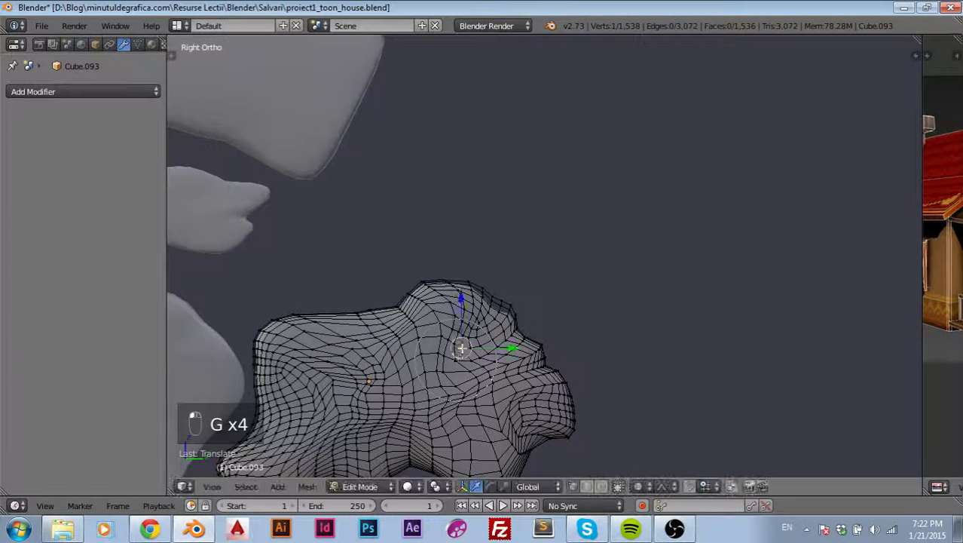
right_click(447, 368)
key("g")
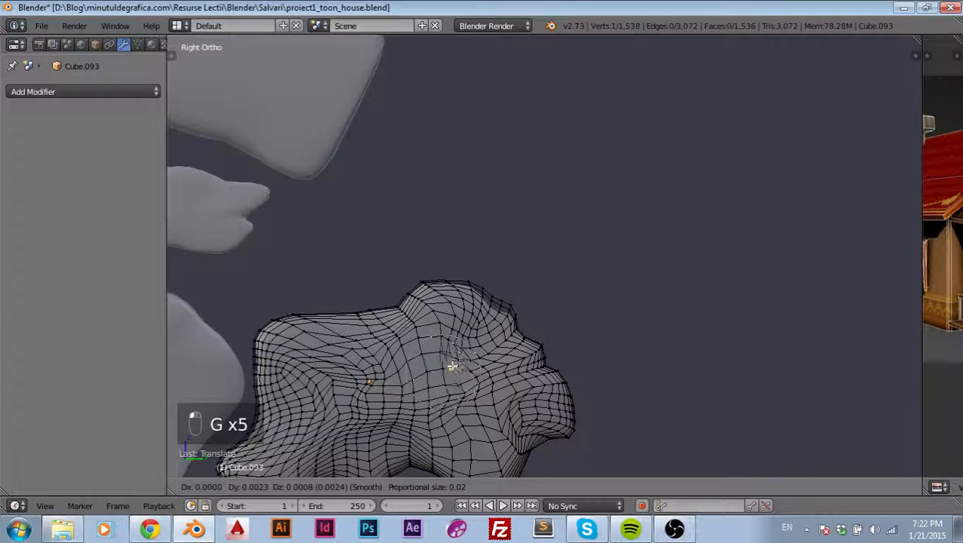
left_click(452, 367)
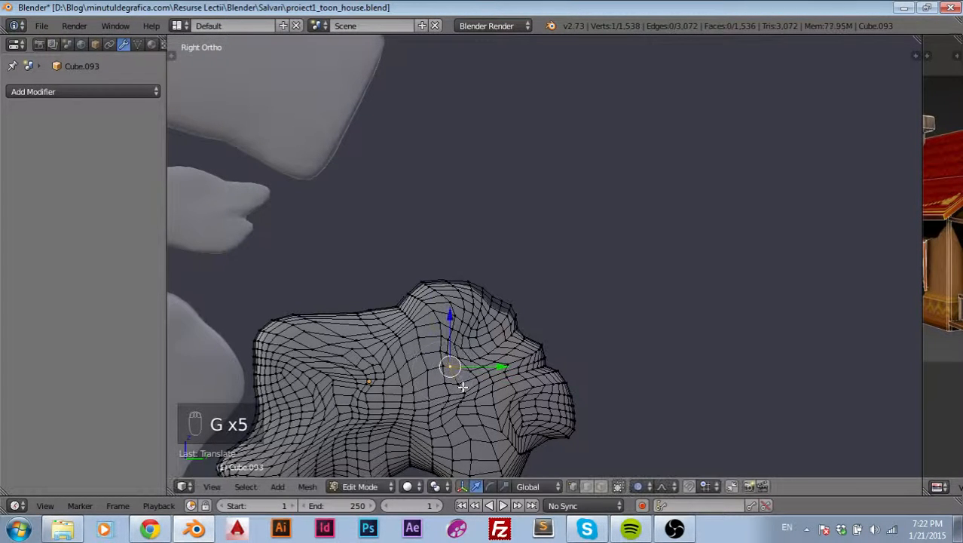
key("g")
left_click(456, 376)
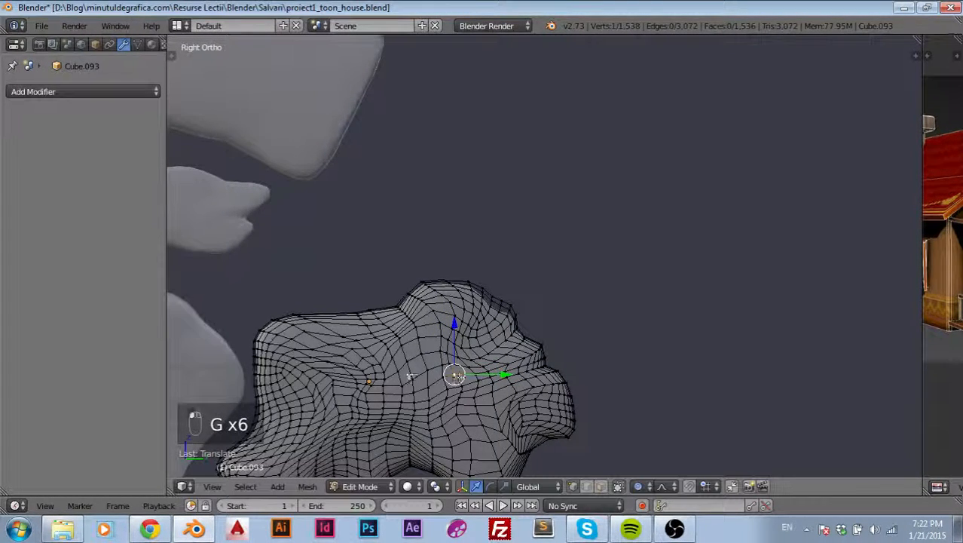
Step: Fine-tune four more points on the jagged stone's upper-left face with proportional size 0.02 to smooth the crowded edges
right_click(352, 349)
key("g")
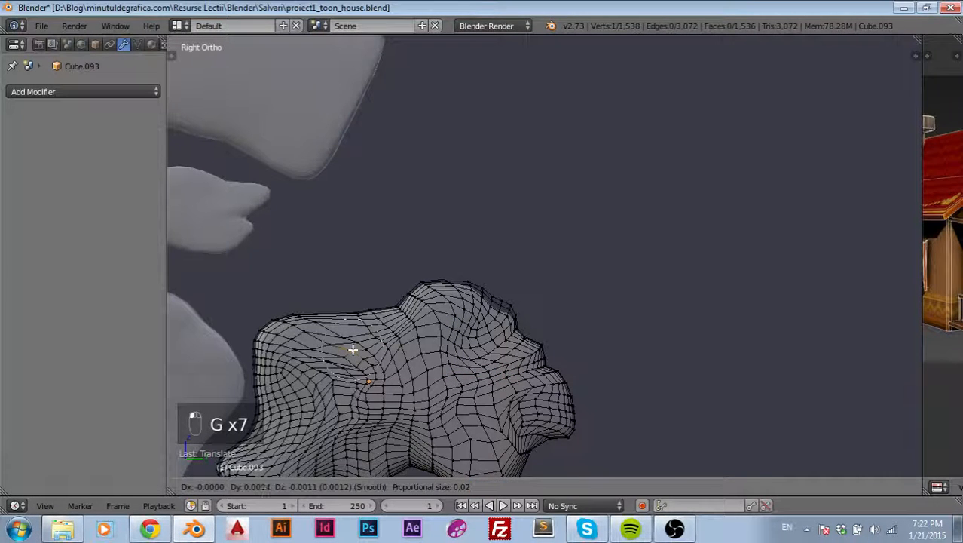
left_click(345, 357)
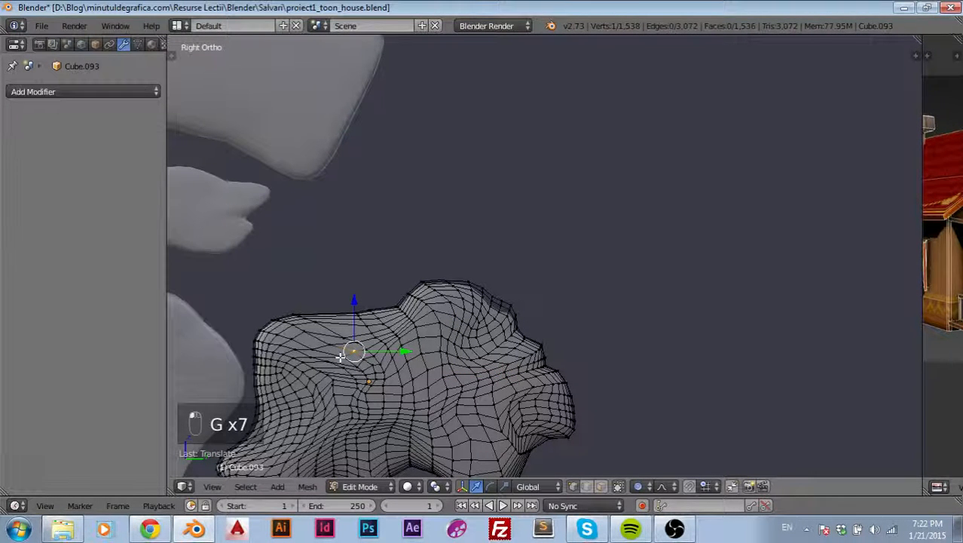
key("g")
left_click(339, 353)
key("g")
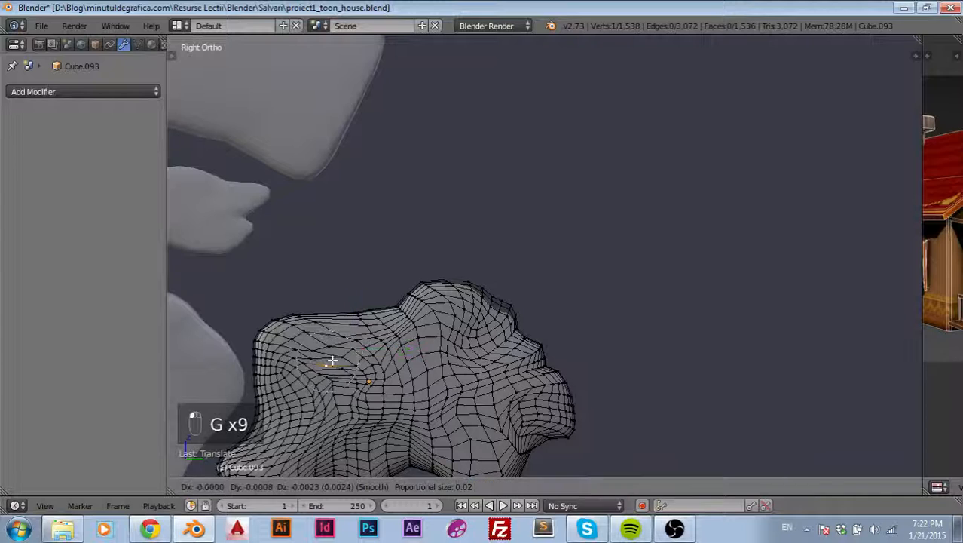
left_click(313, 346)
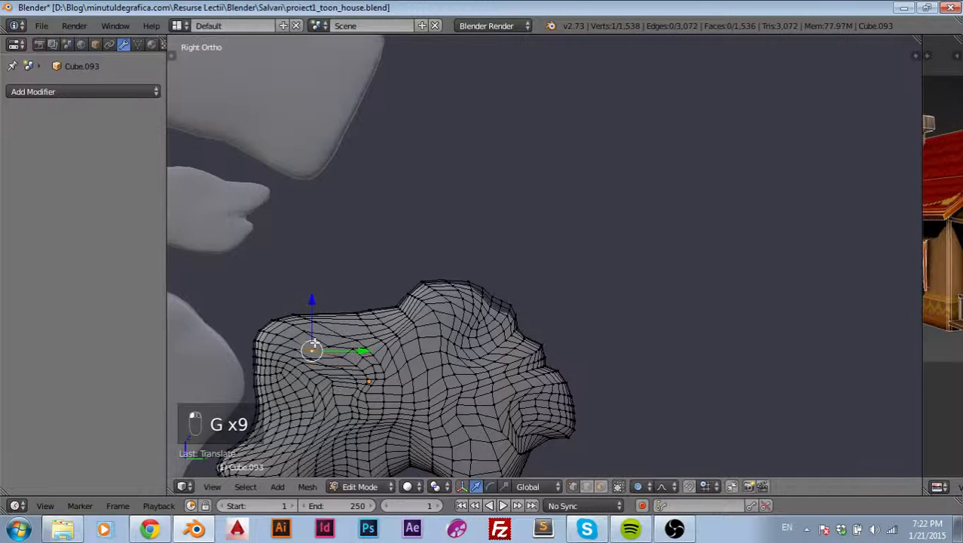
key("g")
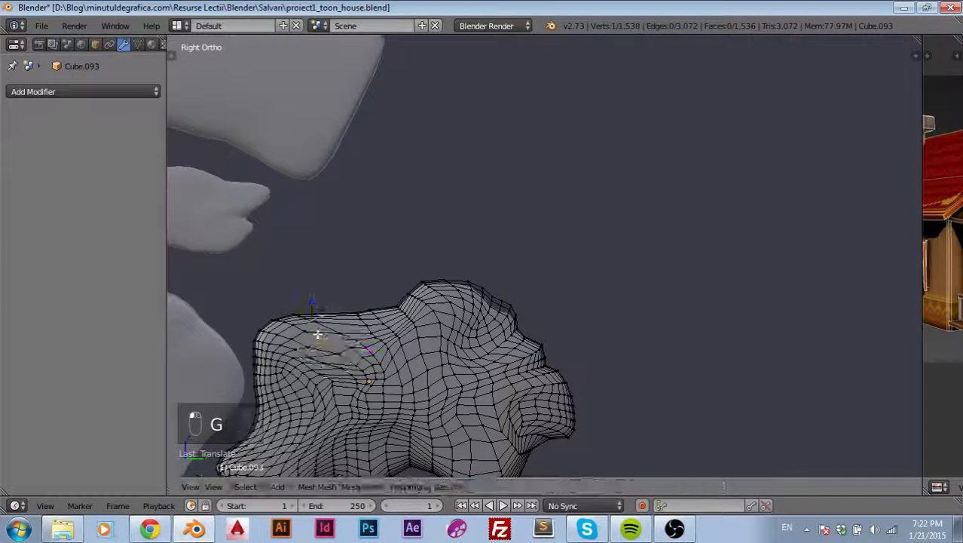
left_click(321, 337)
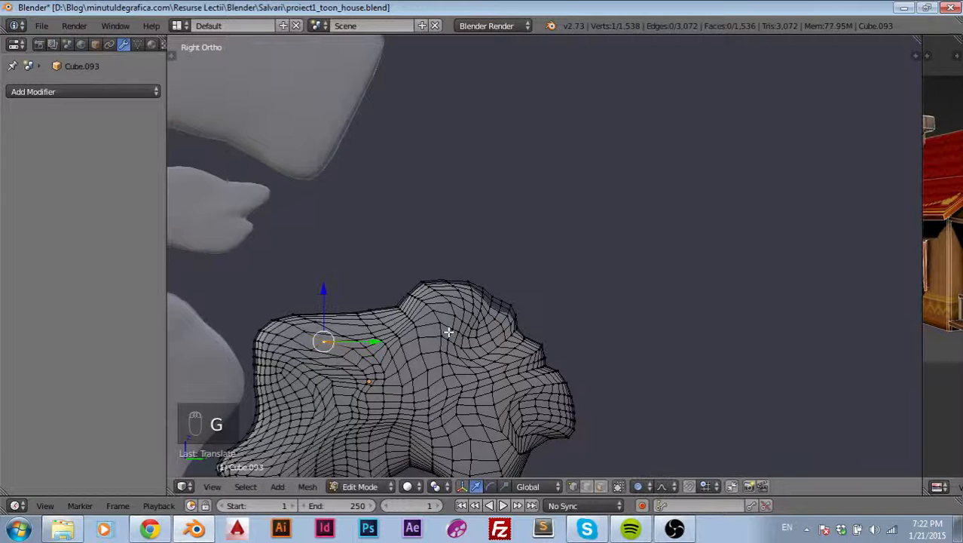